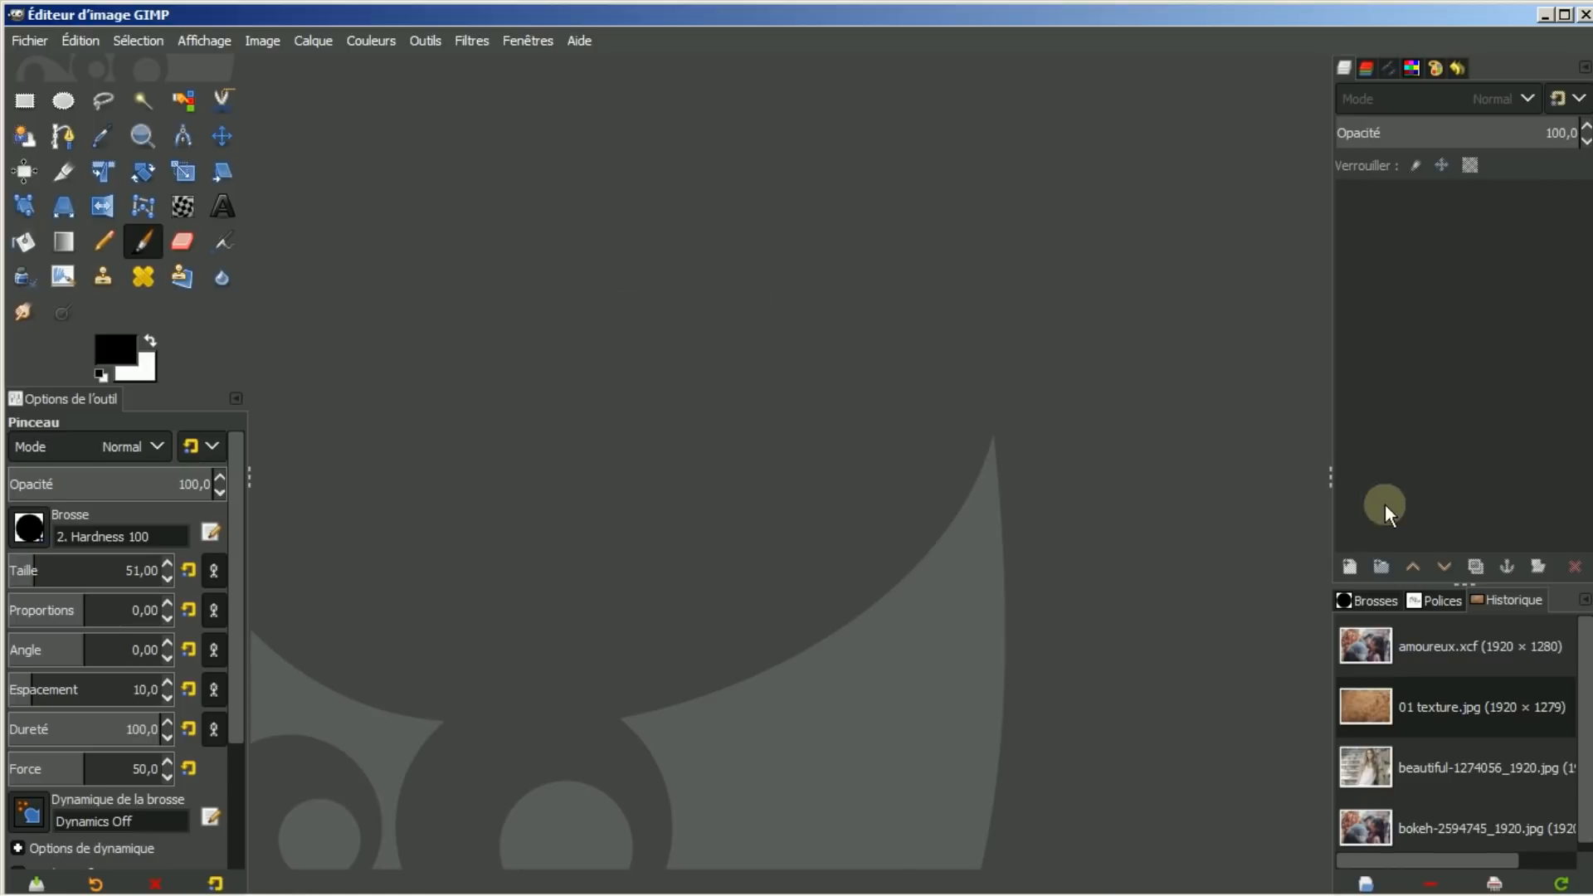
Open the finished amoureux.xcf and compare the full composite with the original couple photo
double_click(1426, 640)
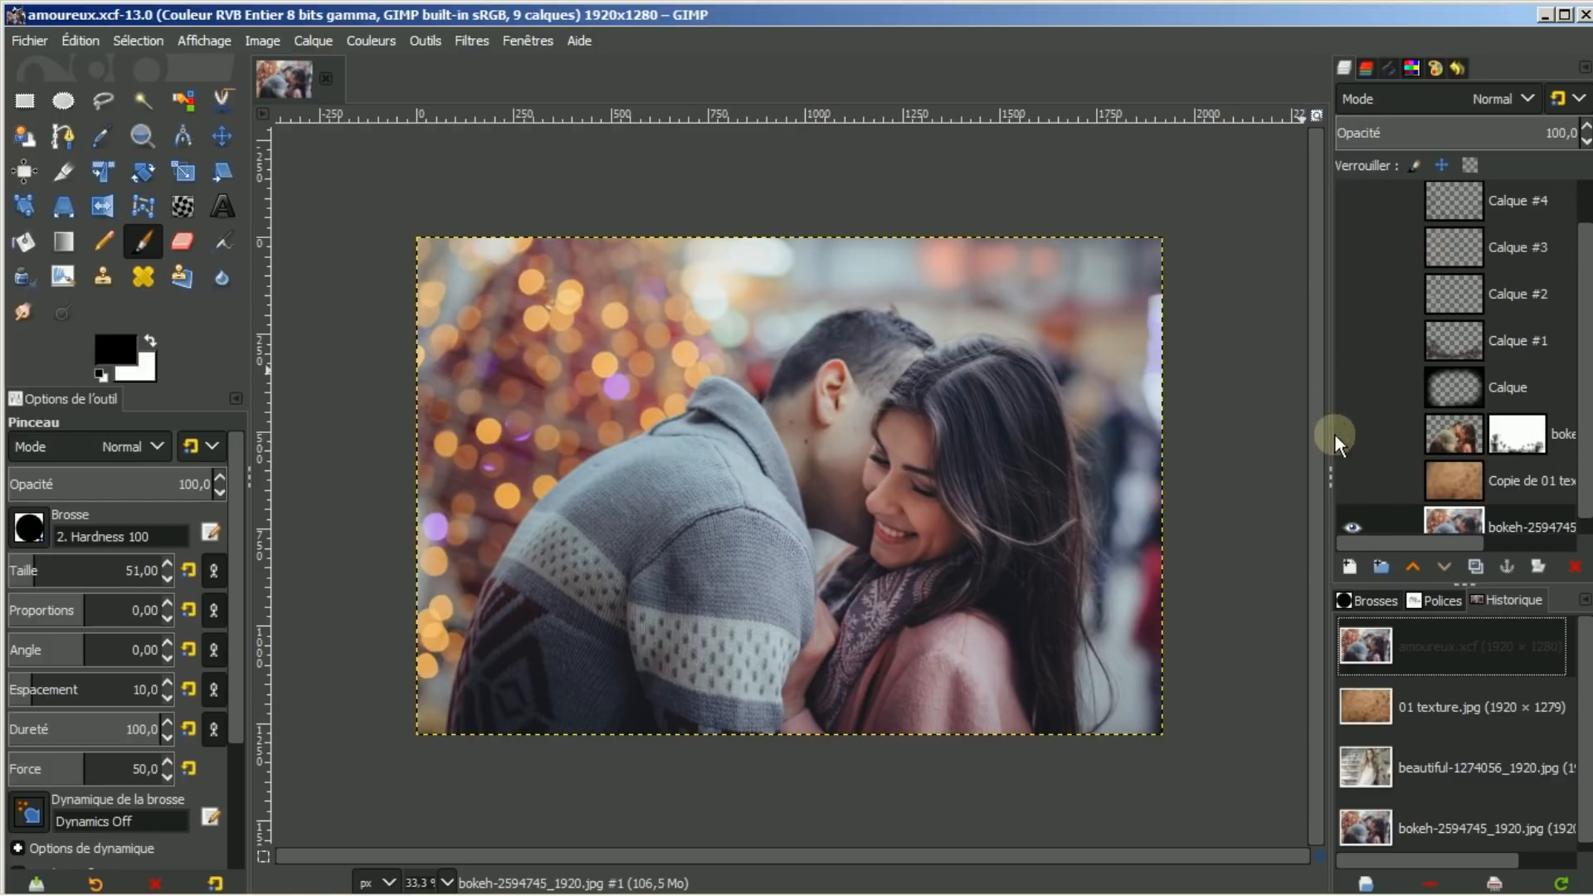
left_click(1348, 521, "shift")
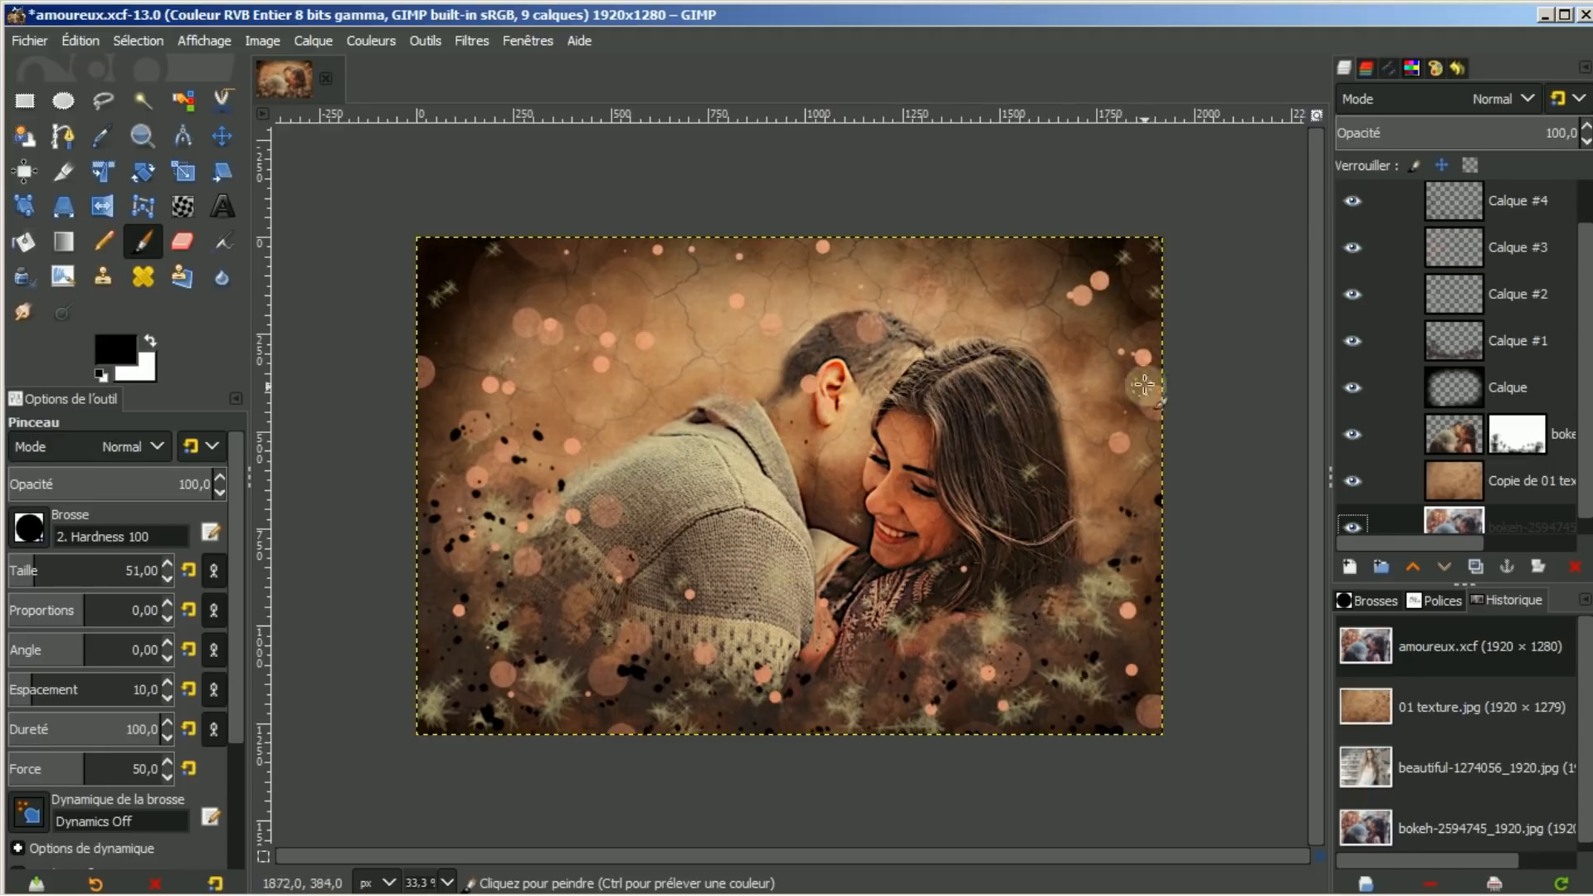
left_click(1351, 525, "shift")
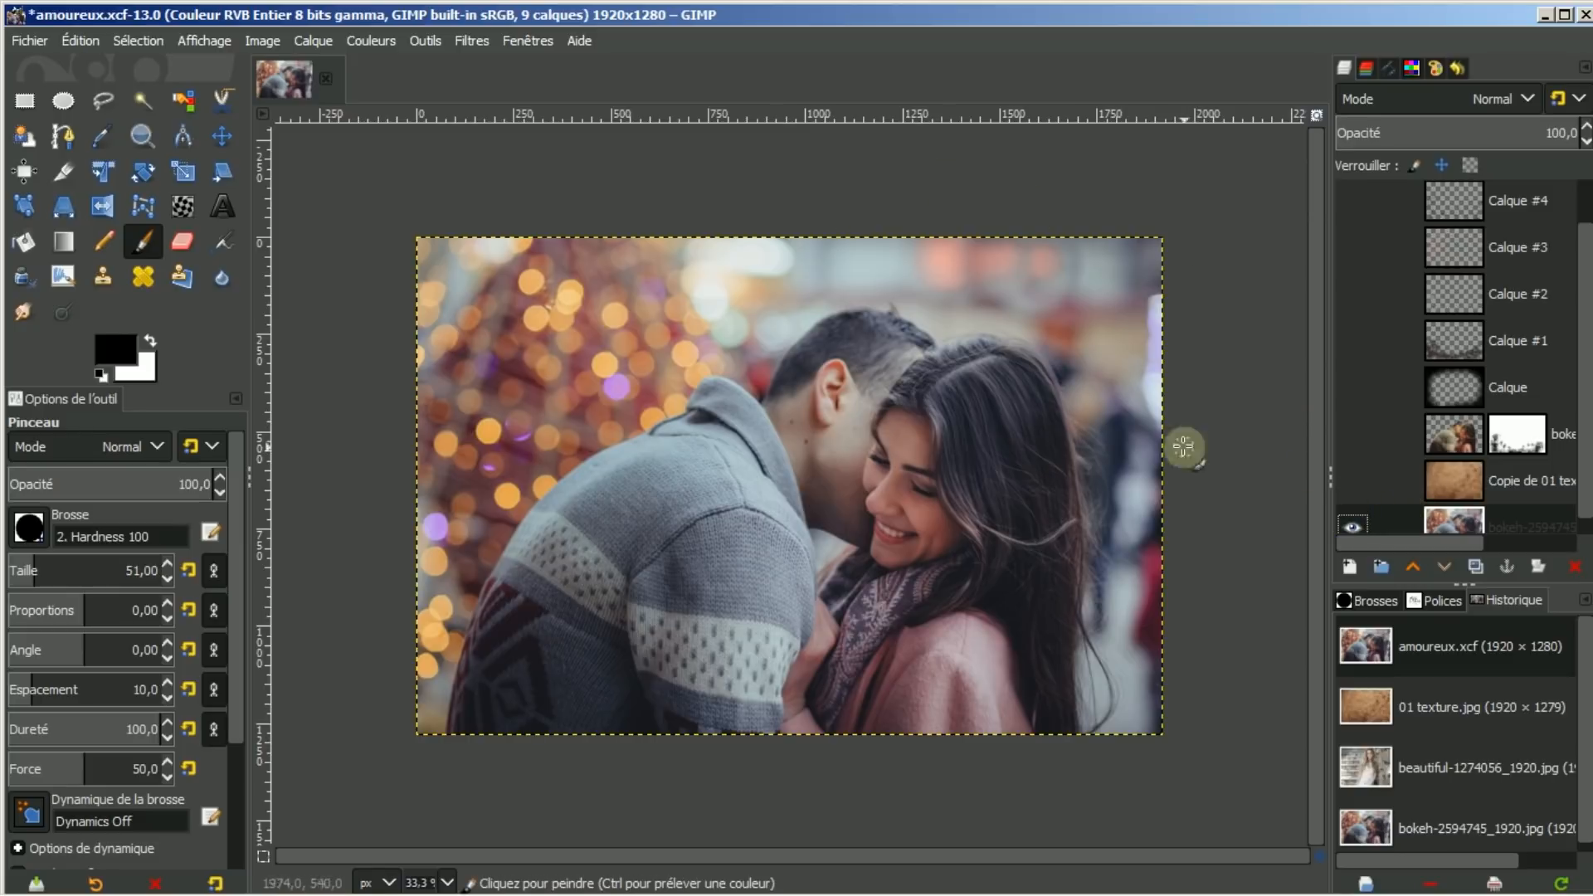
left_click(1357, 524, "shift")
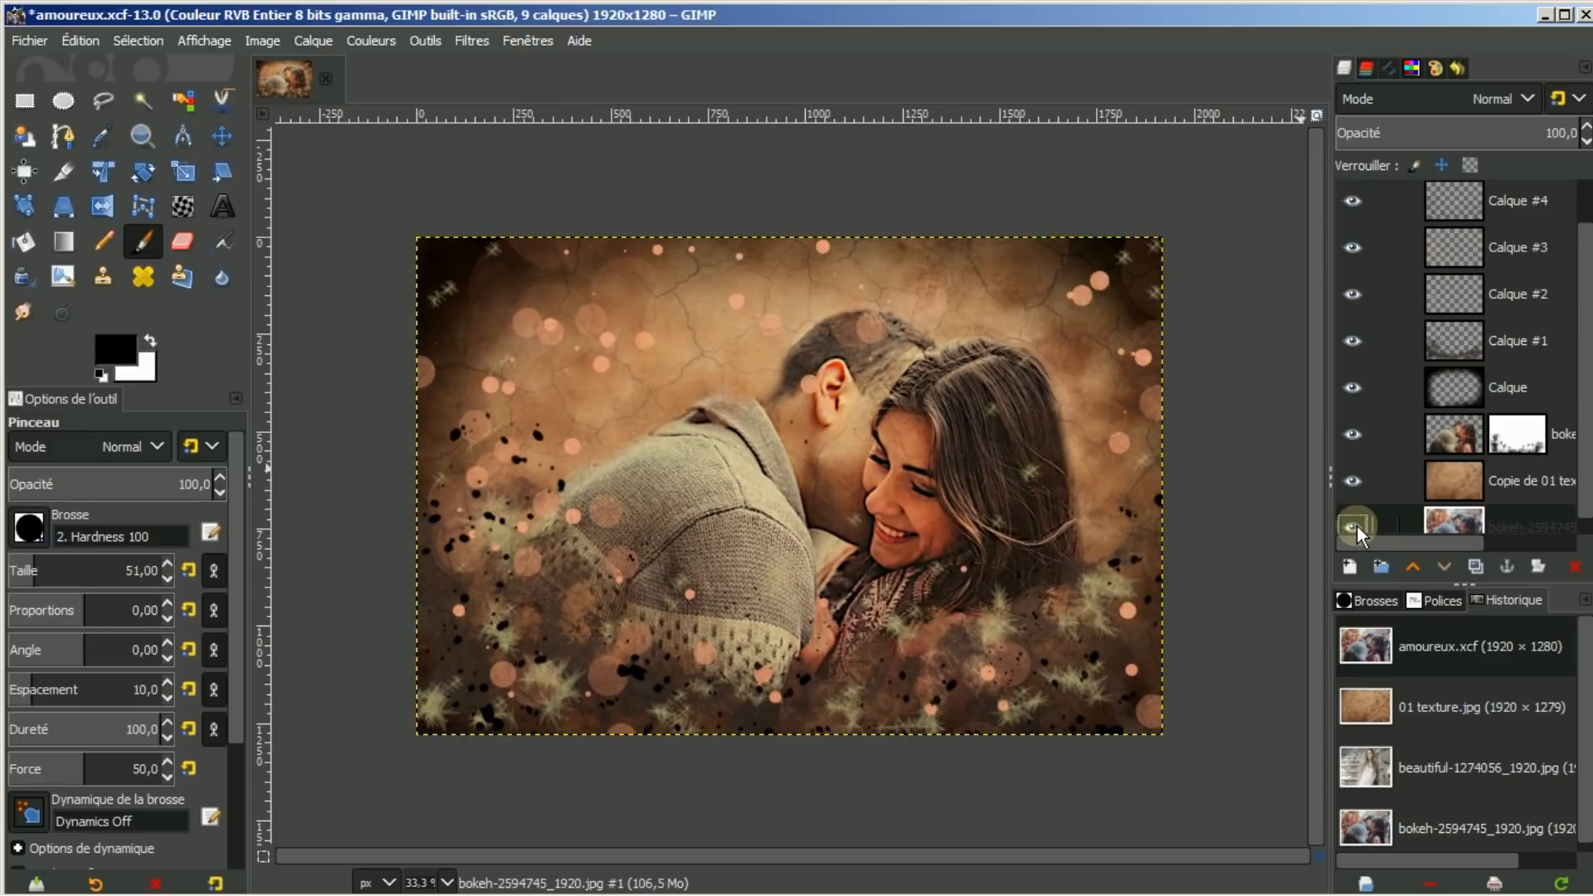
left_click(1356, 524, "shift")
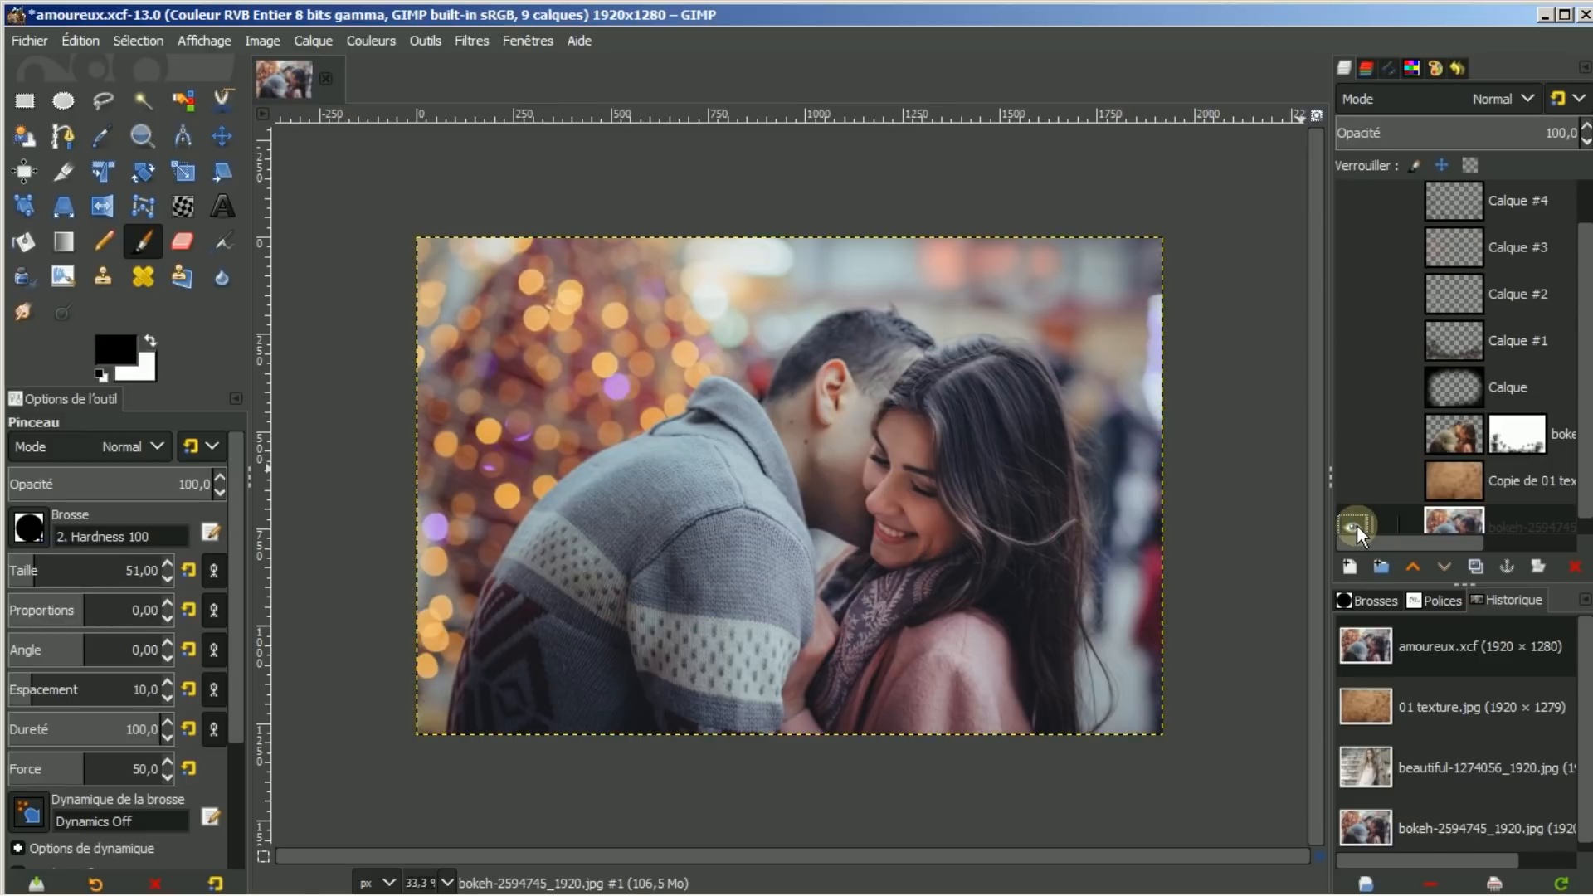
Close amoureux.xcf without saving and remove it from the Images list
left_click(325, 77)
left_click(770, 585)
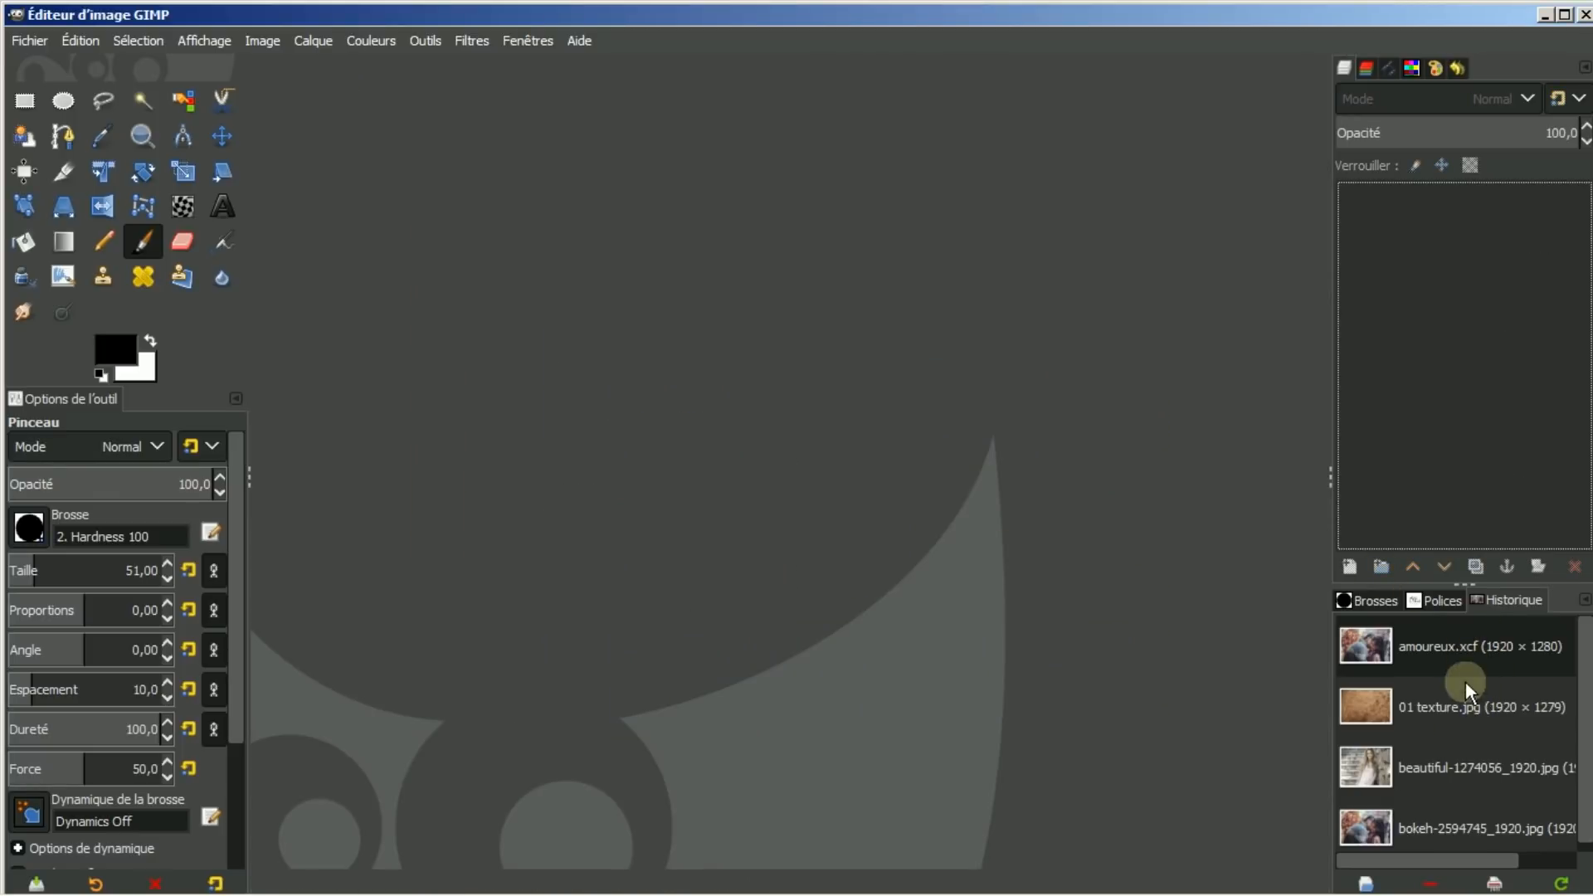
left_click(1430, 884)
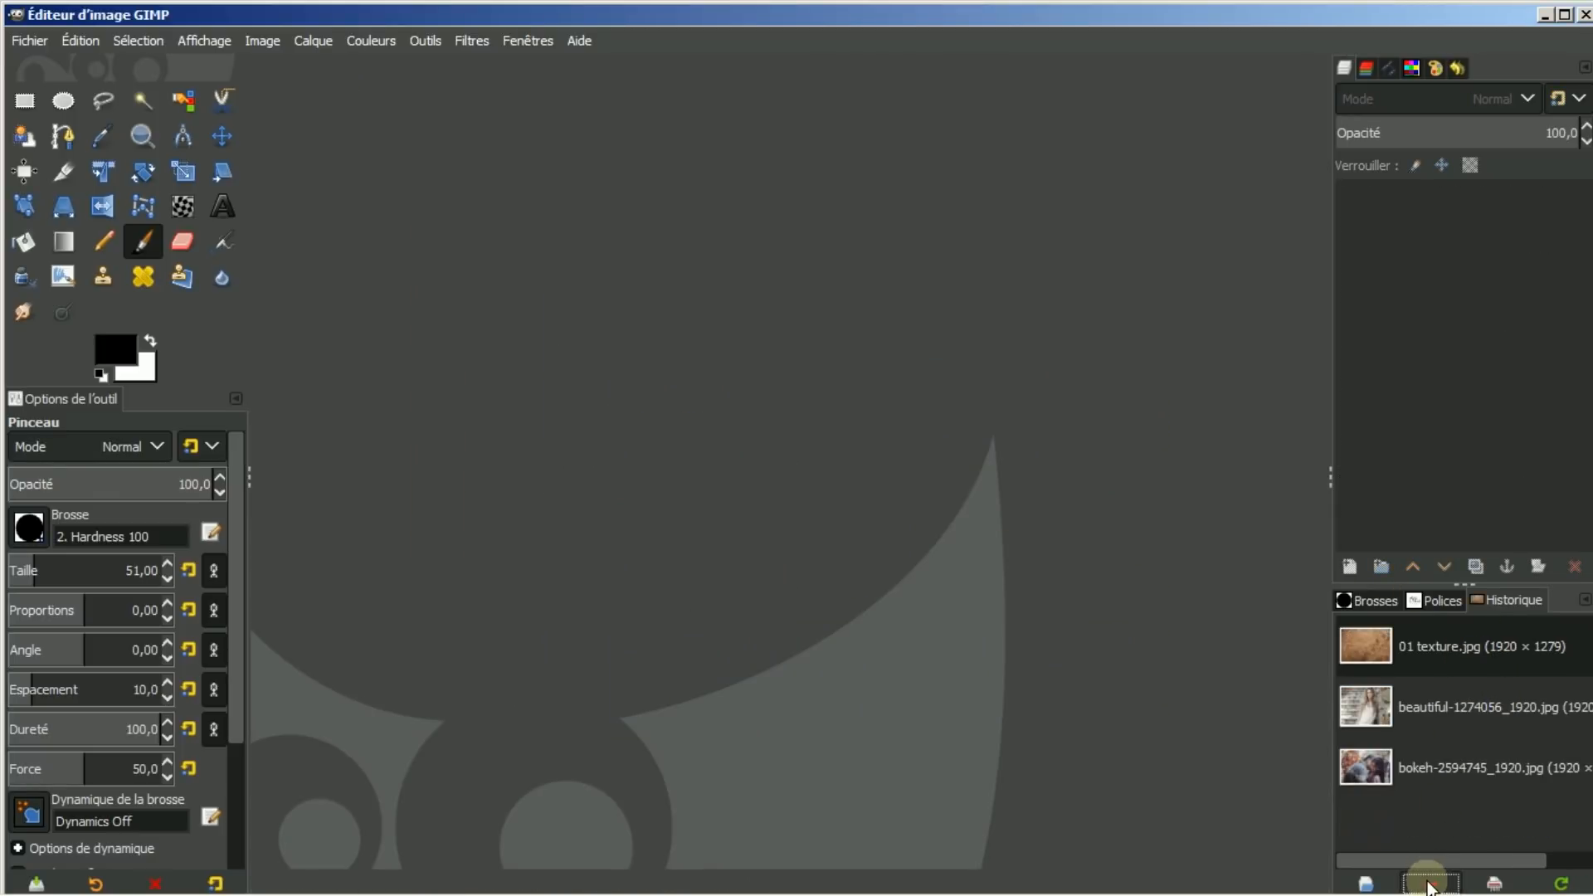
Open 01 texture.jpg, beautiful-1274056_1920.jpg and bokeh-2594745_1920.jpg, showing the portrait
double_click(1448, 639)
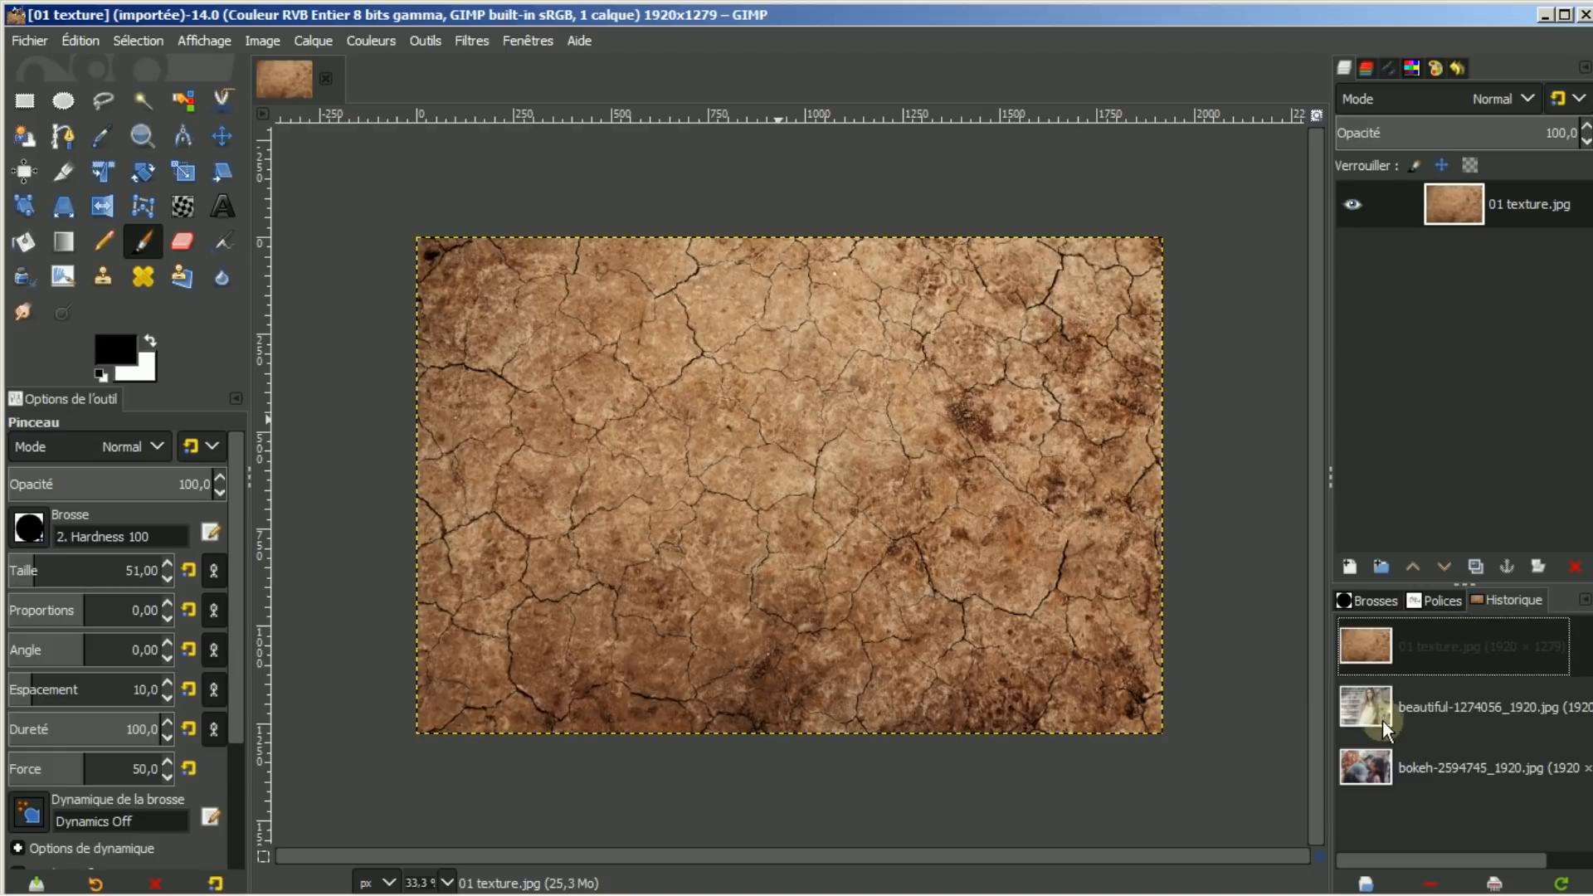
double_click(1447, 699)
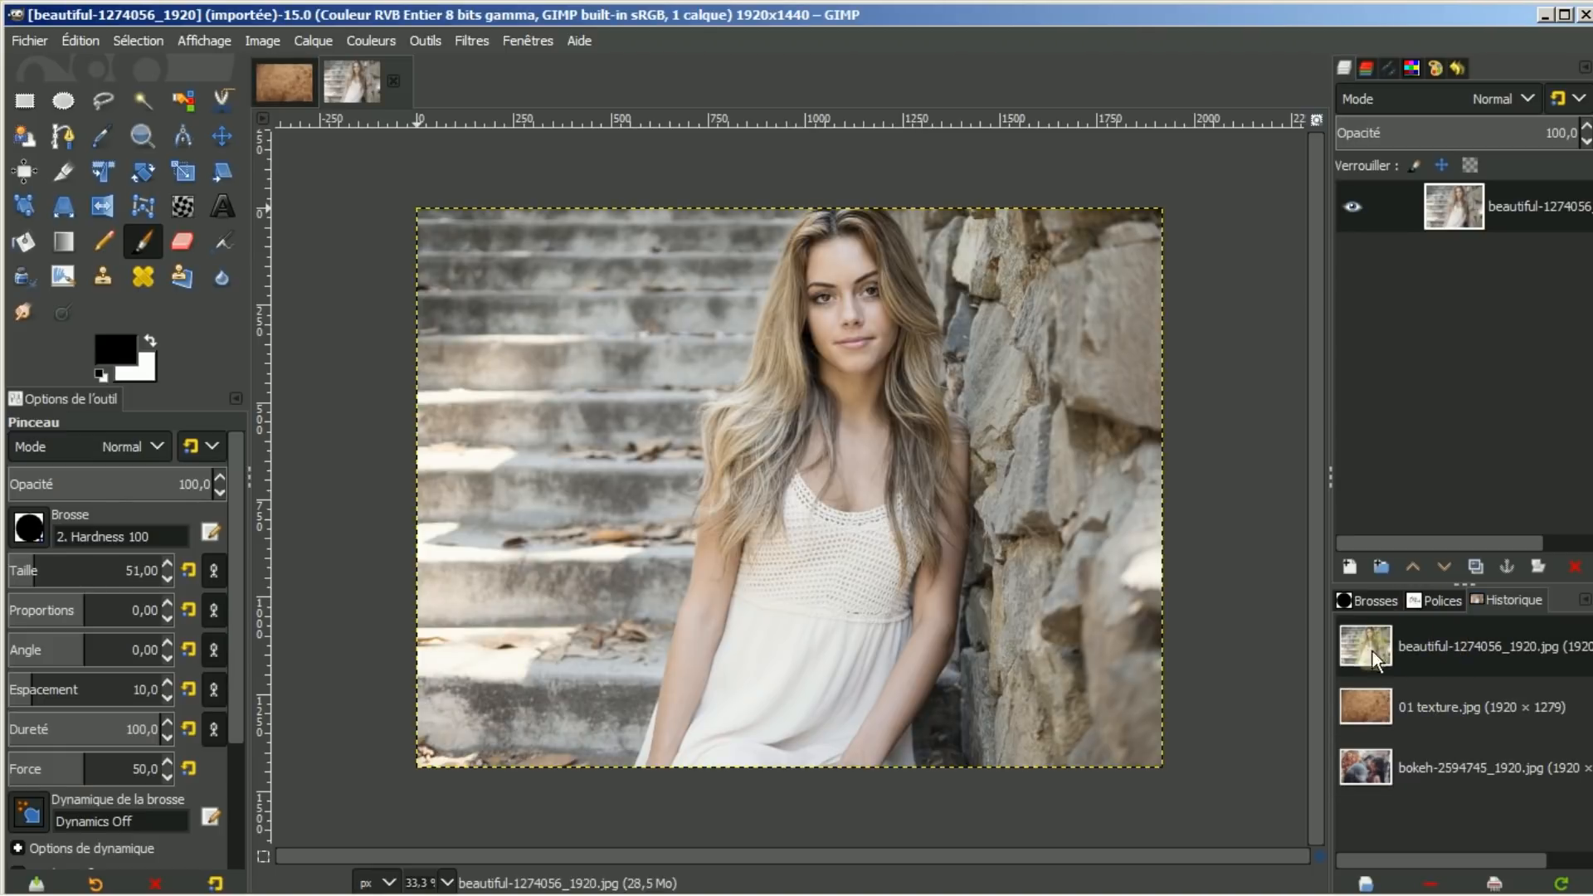
double_click(1402, 767)
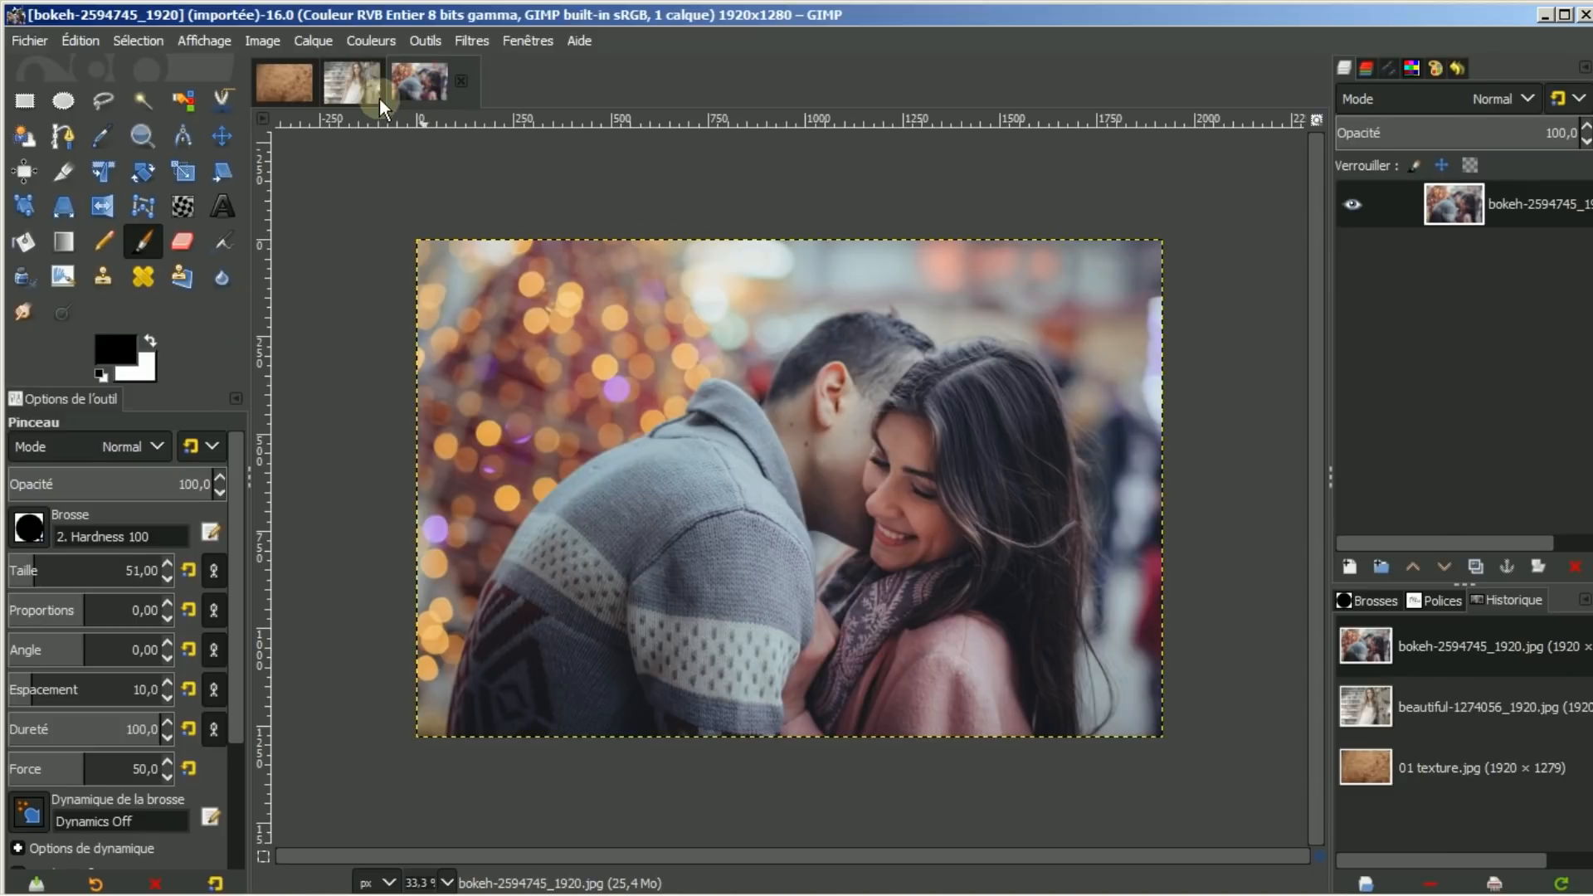
left_click(349, 91)
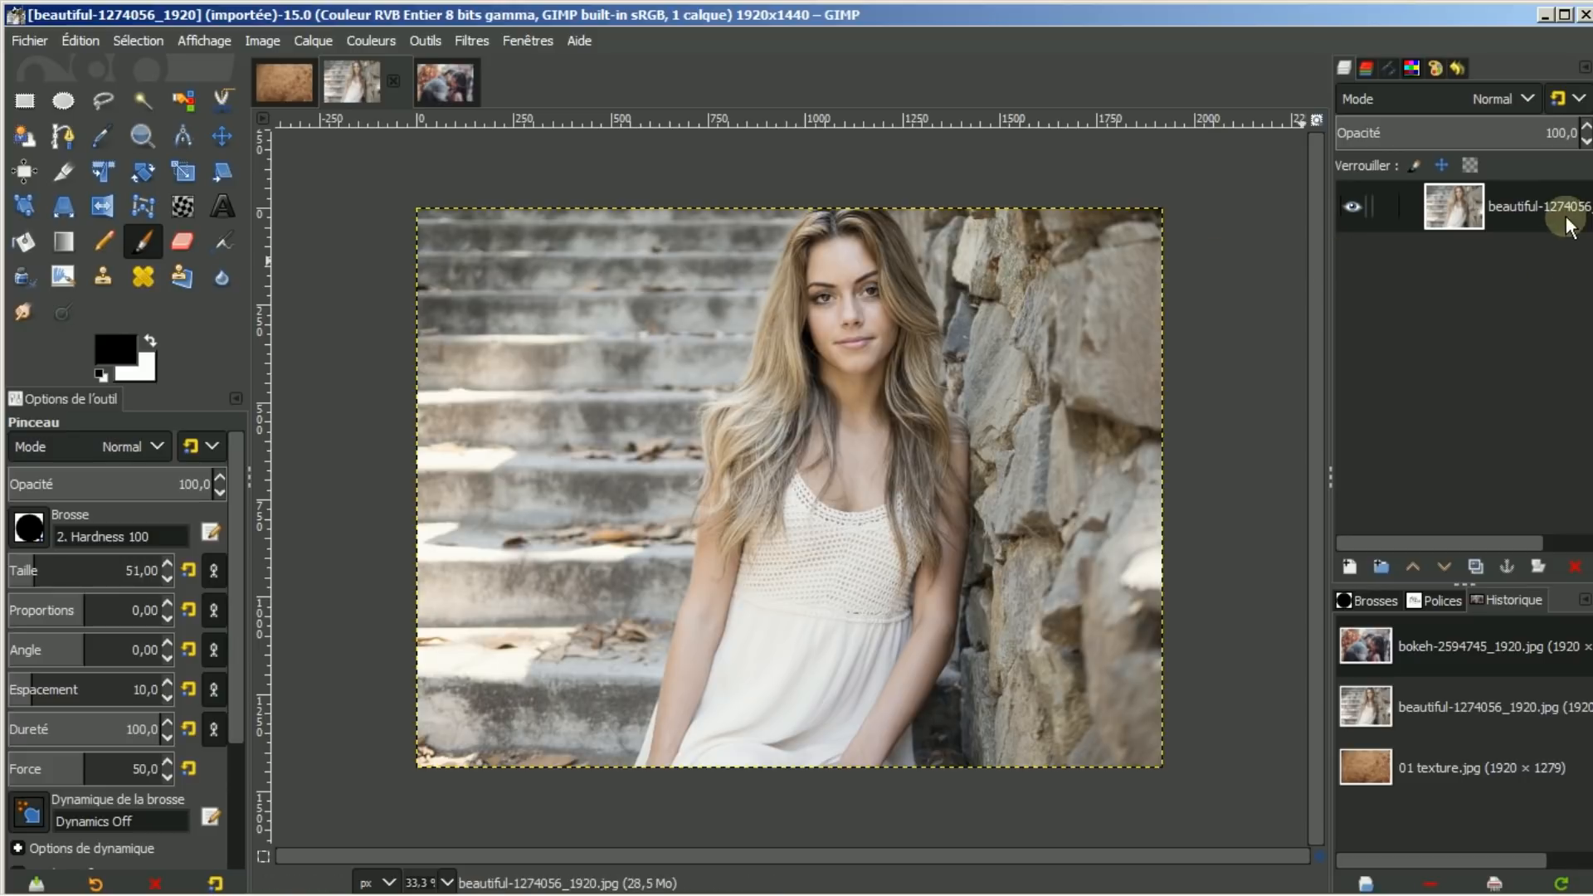
right_click(1515, 206)
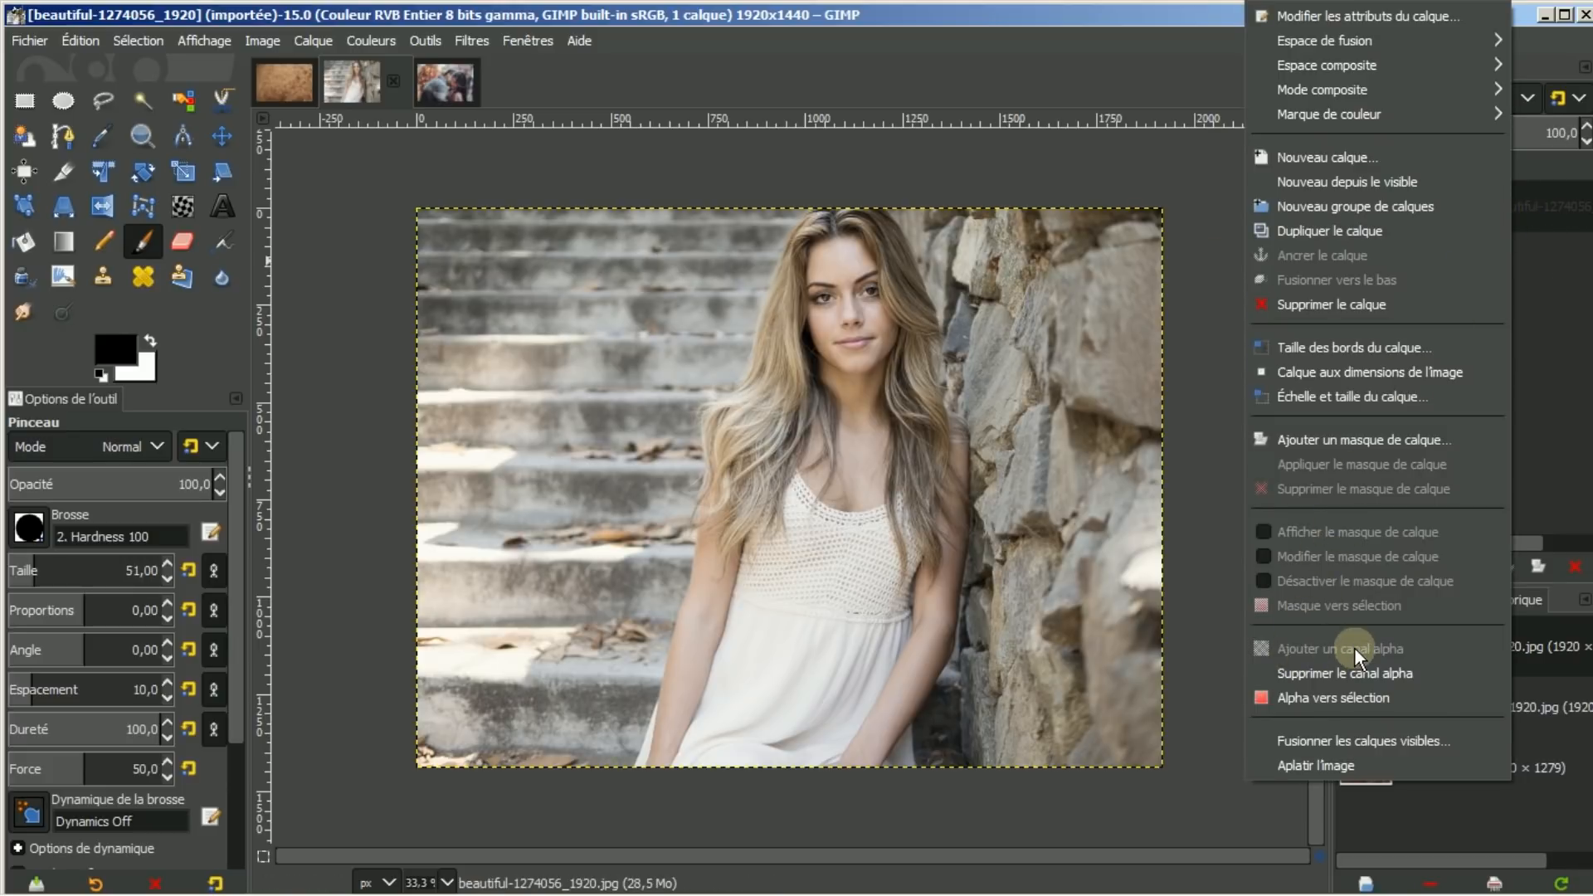
left_click(1203, 166)
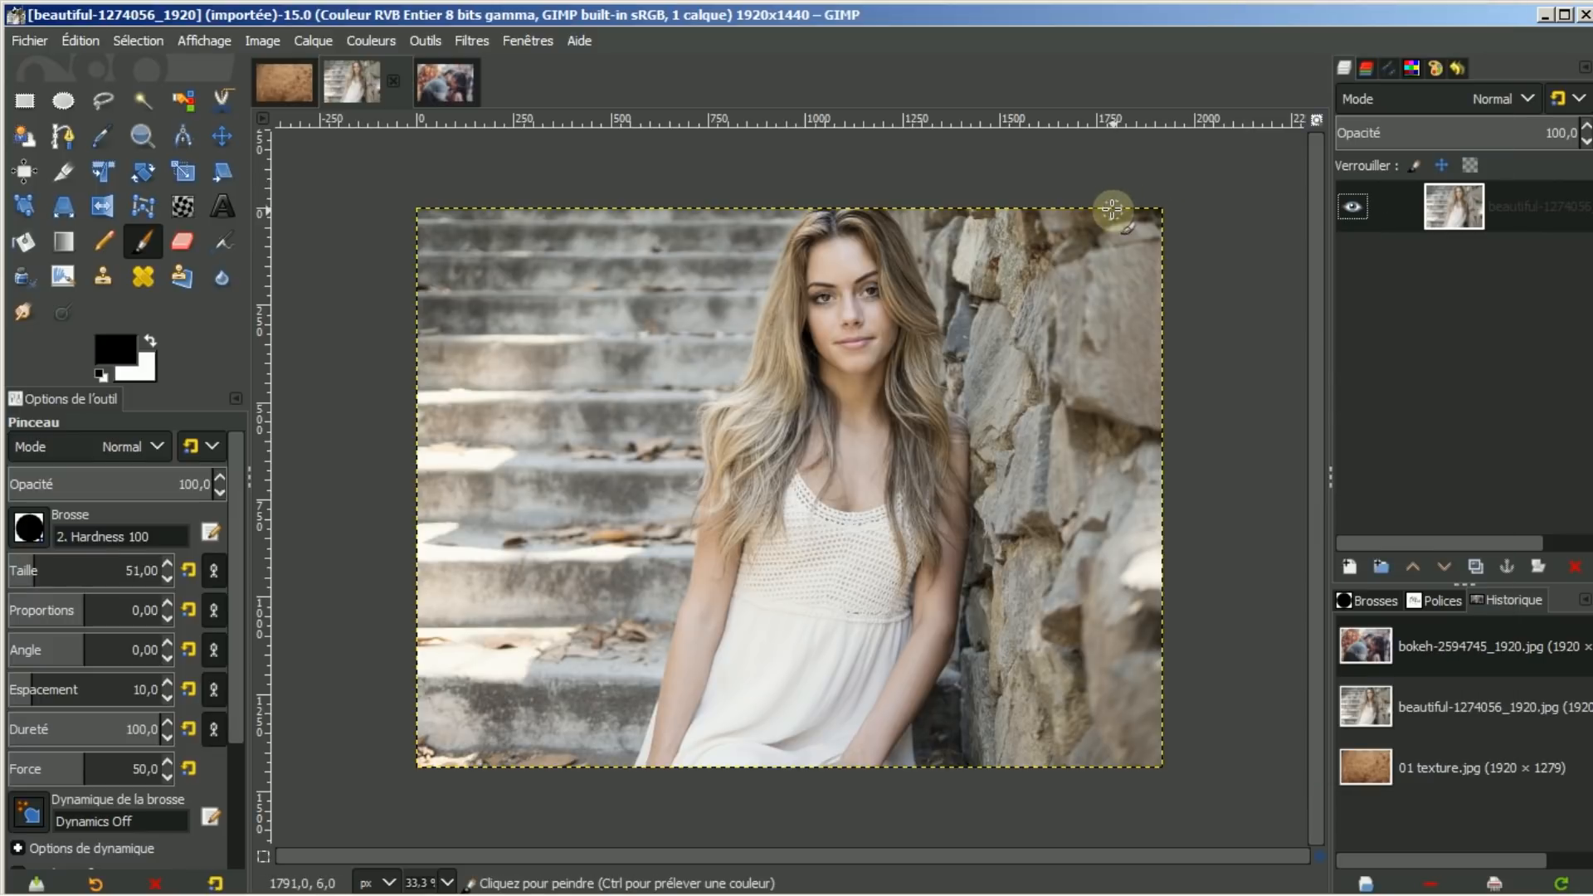
left_click(78, 40)
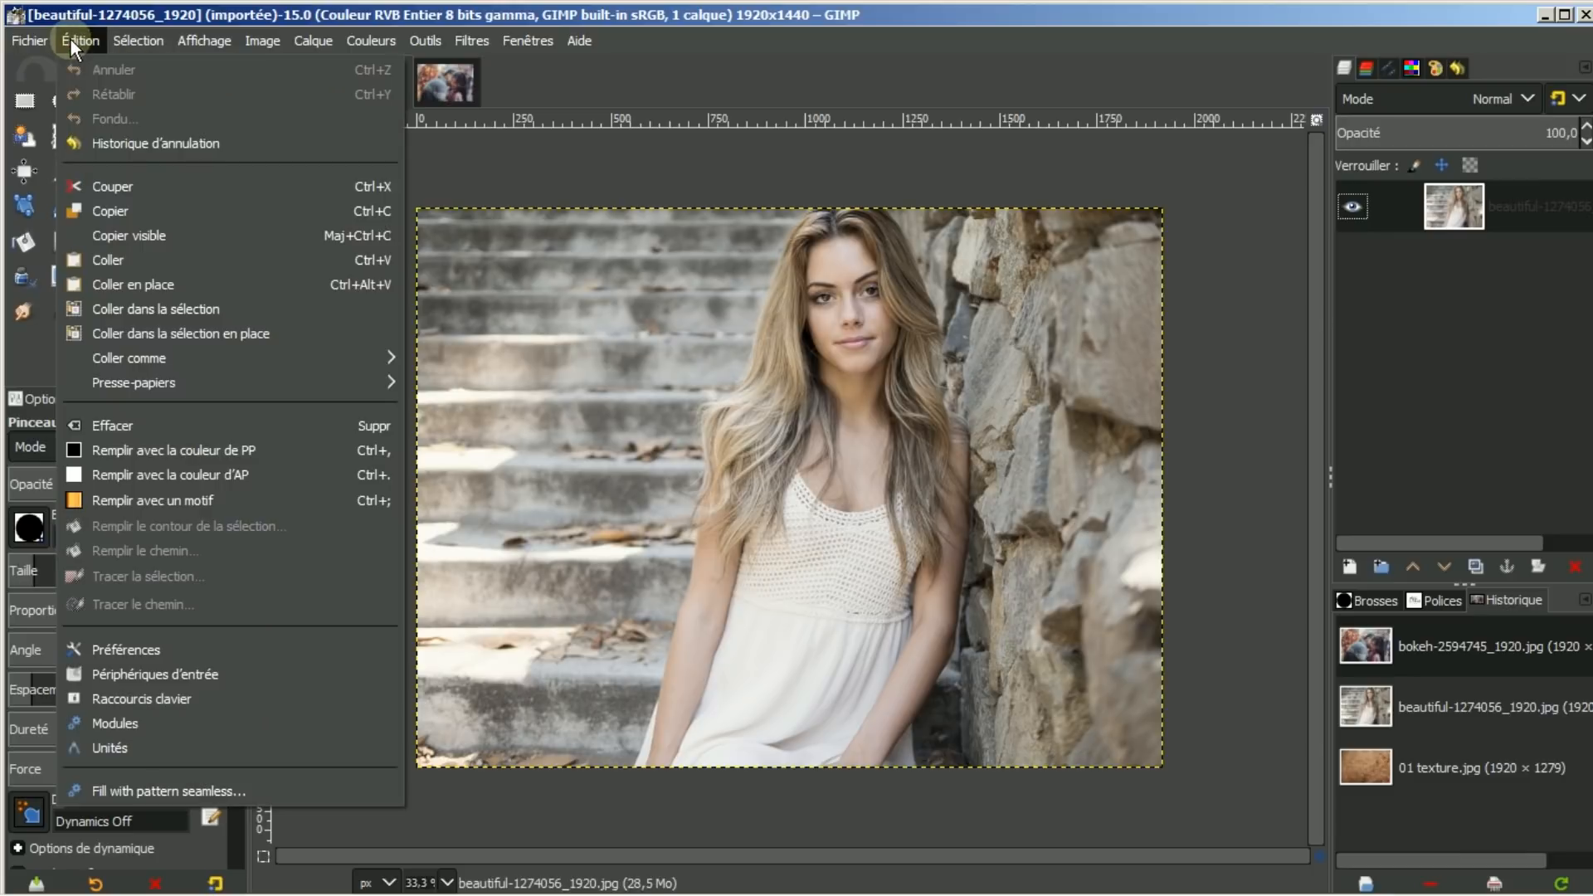
left_click(102, 650)
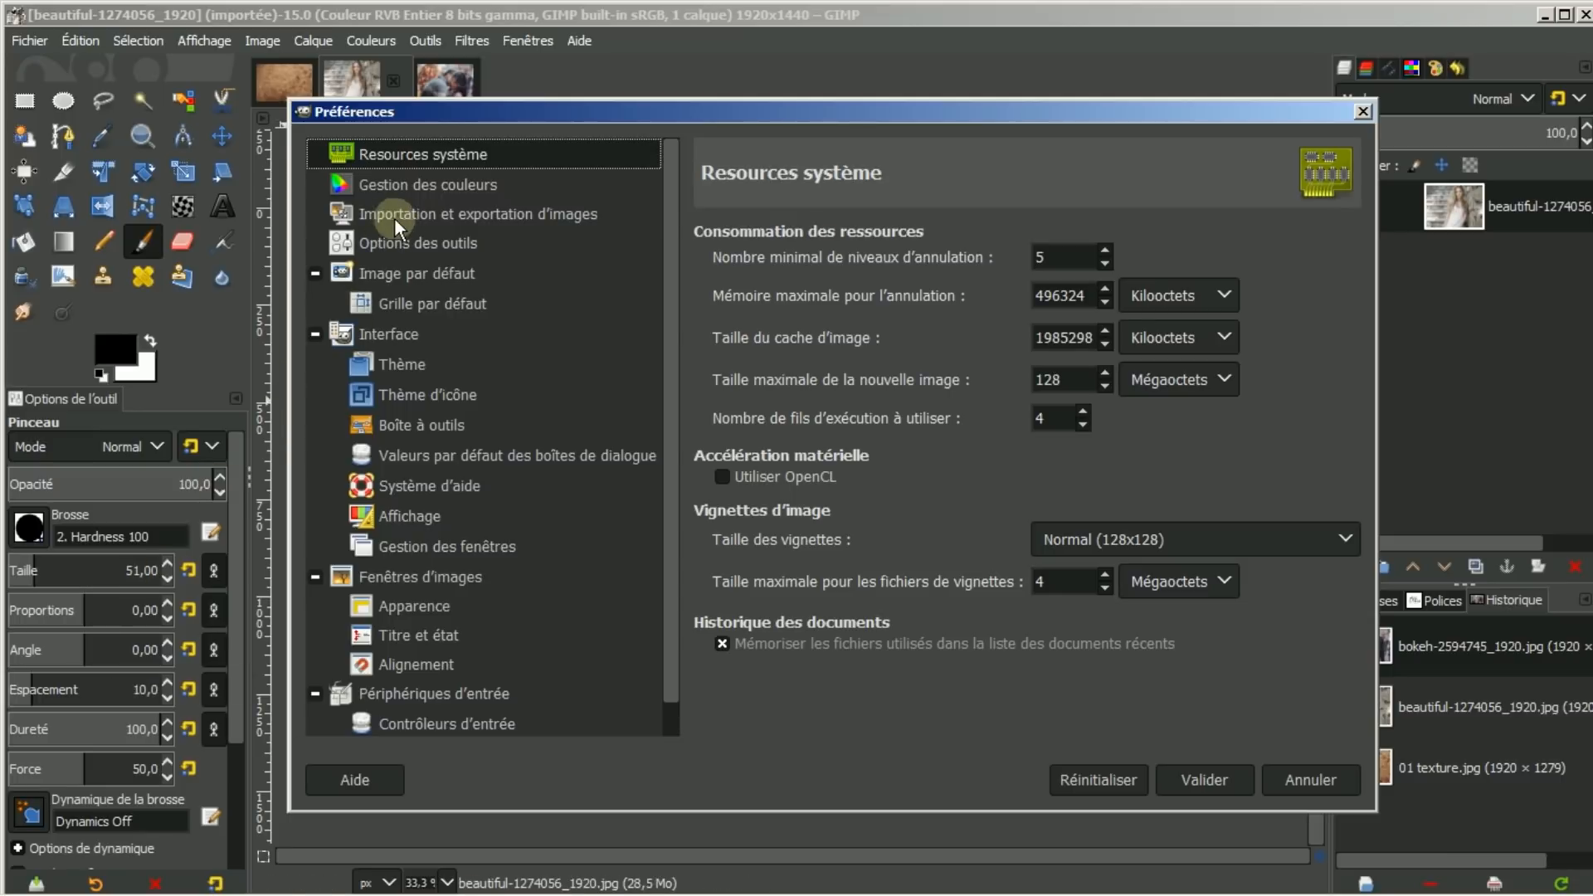
left_click(504, 213)
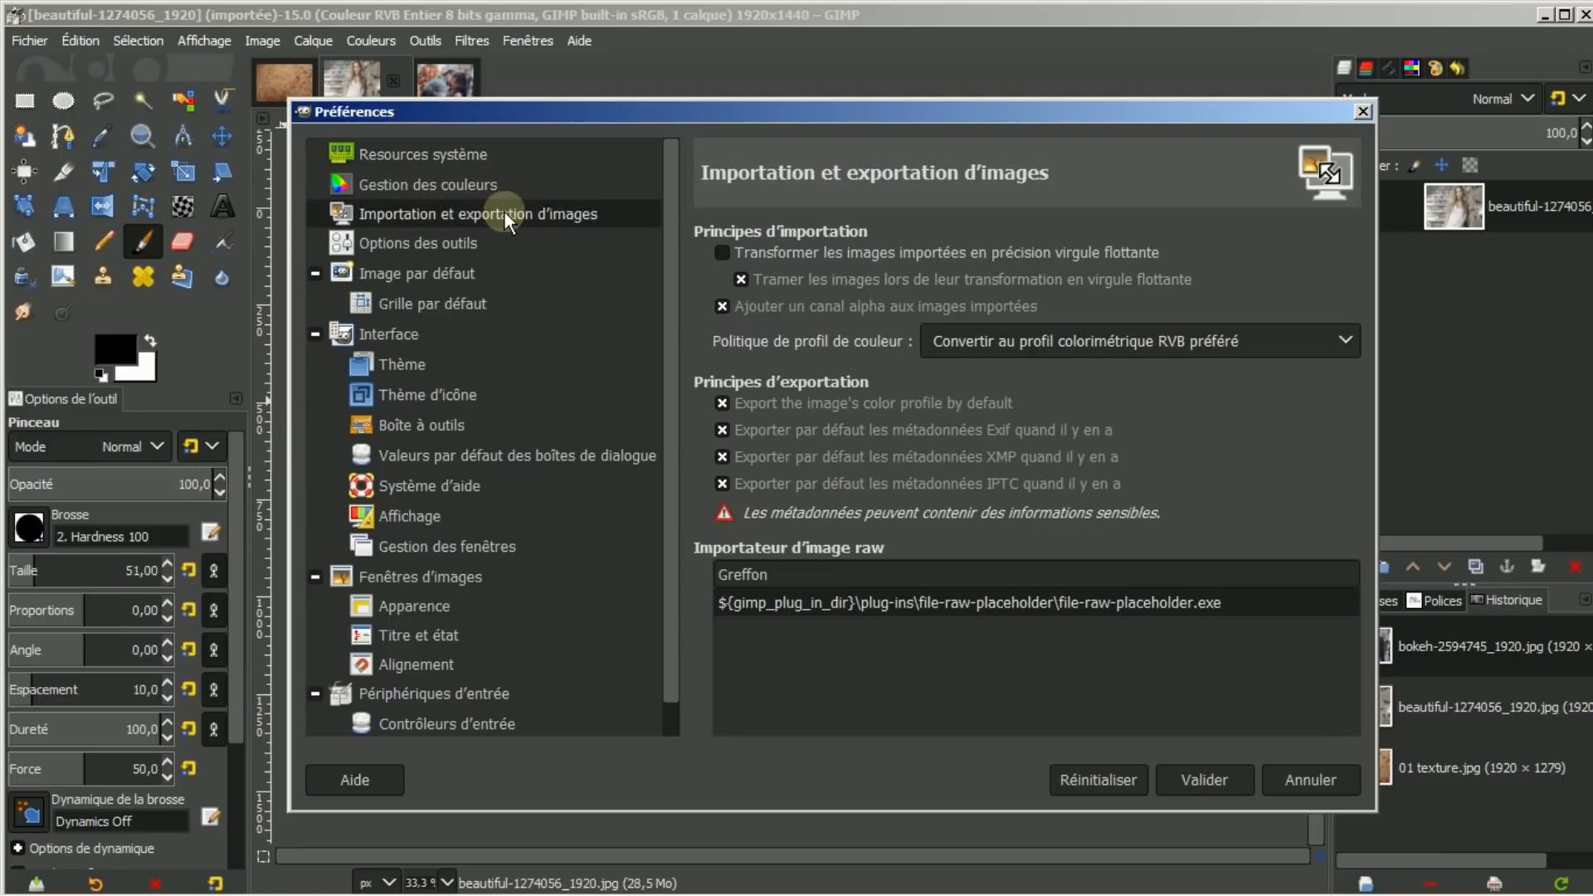
left_click(720, 307)
left_click(720, 307)
left_click(1311, 780)
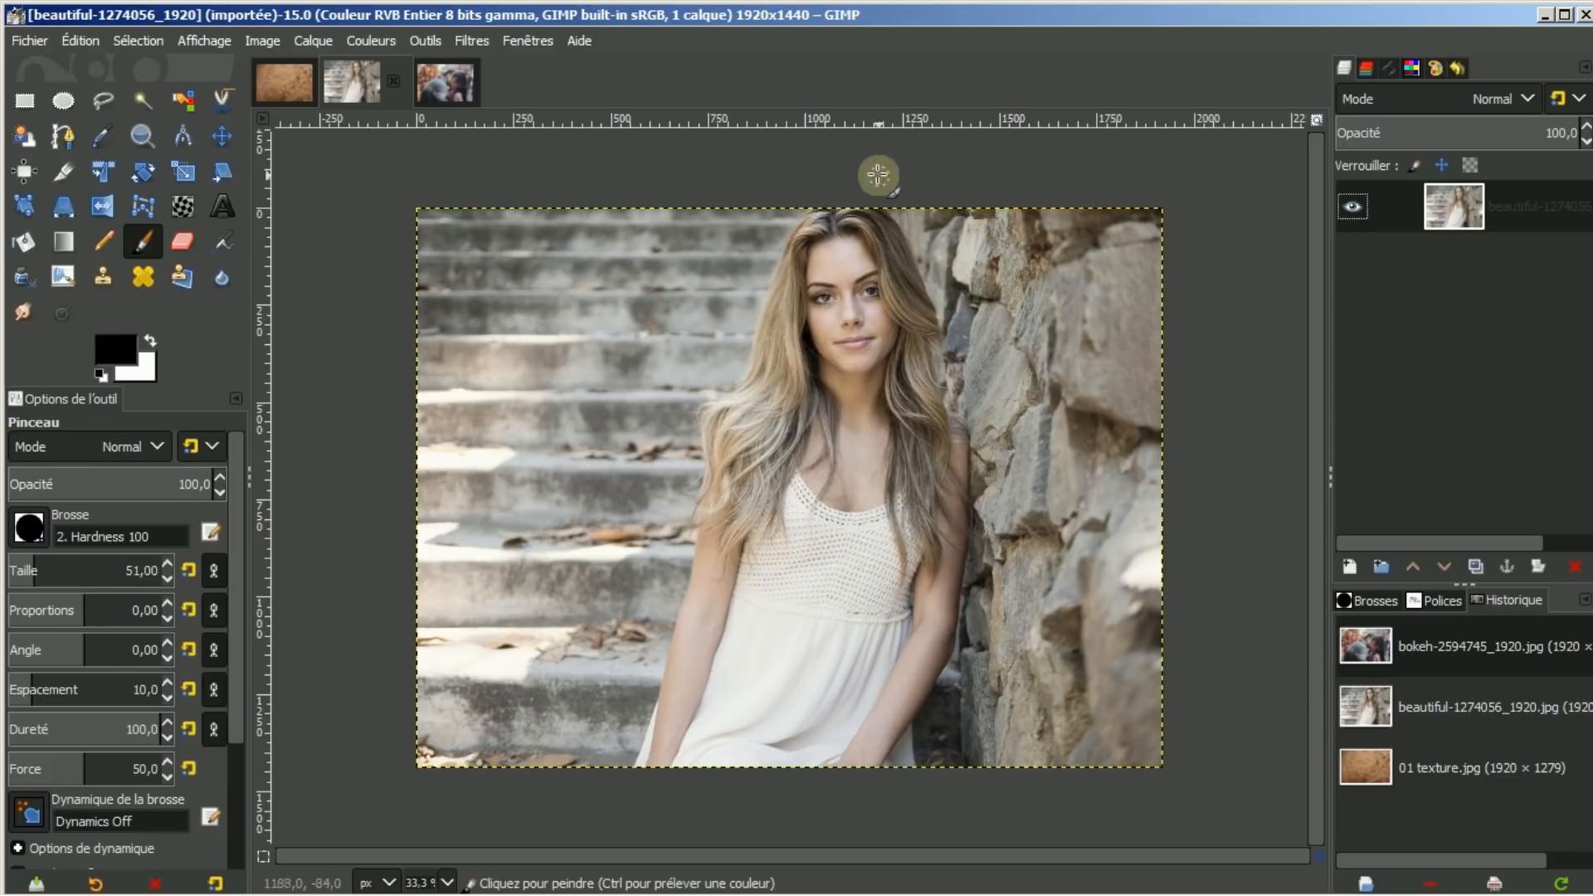
left_click(76, 37)
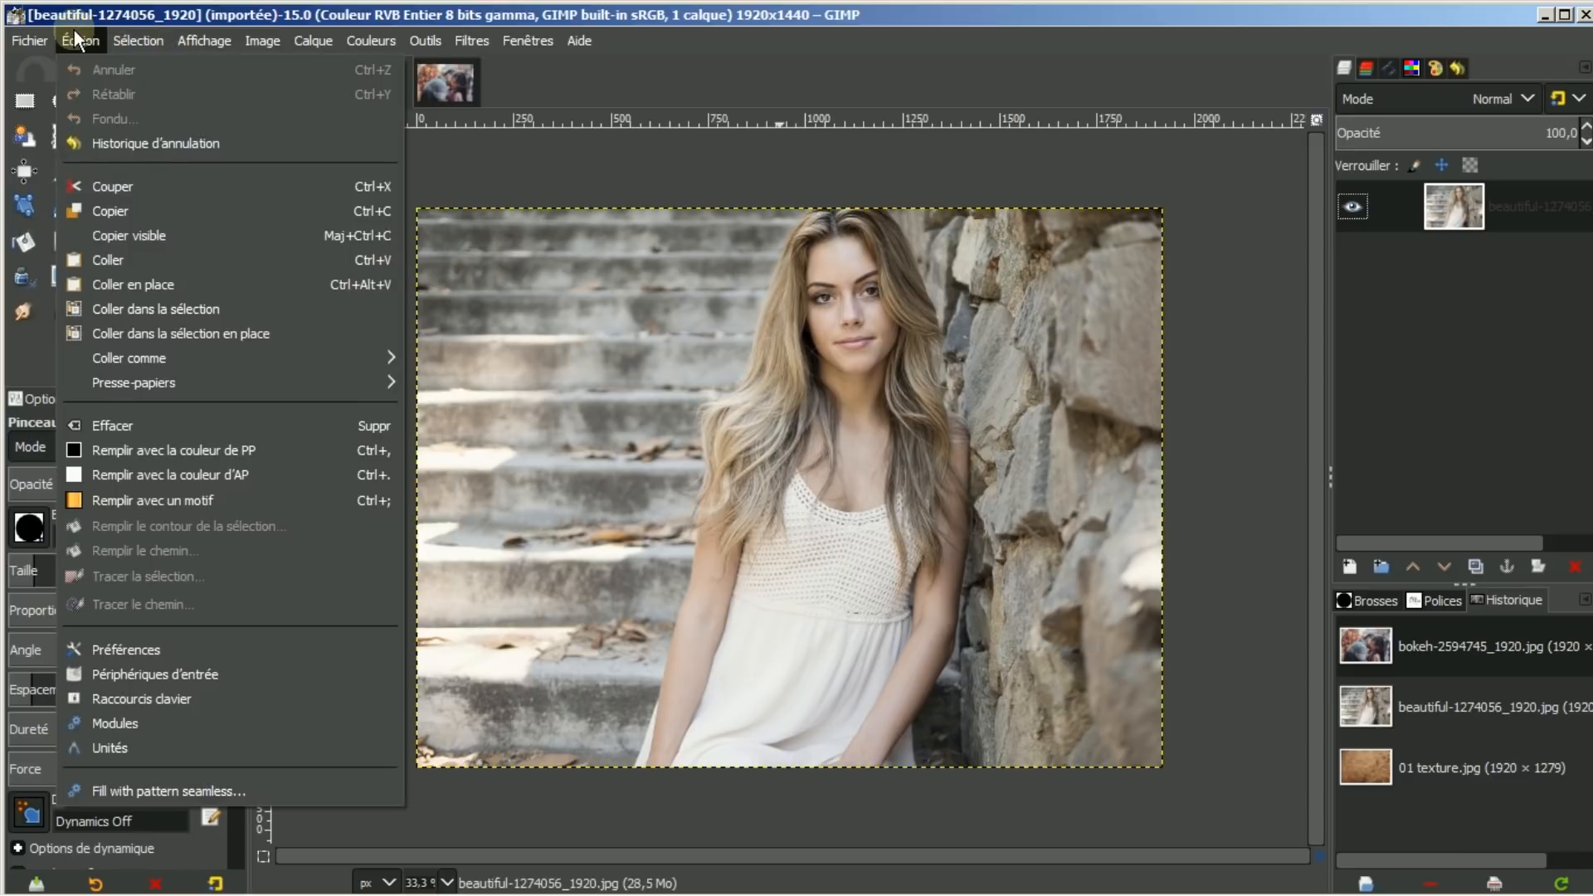
Paste the woman portrait into 01 texture as a new layer and shift it down
left_click(111, 212)
left_click(290, 81)
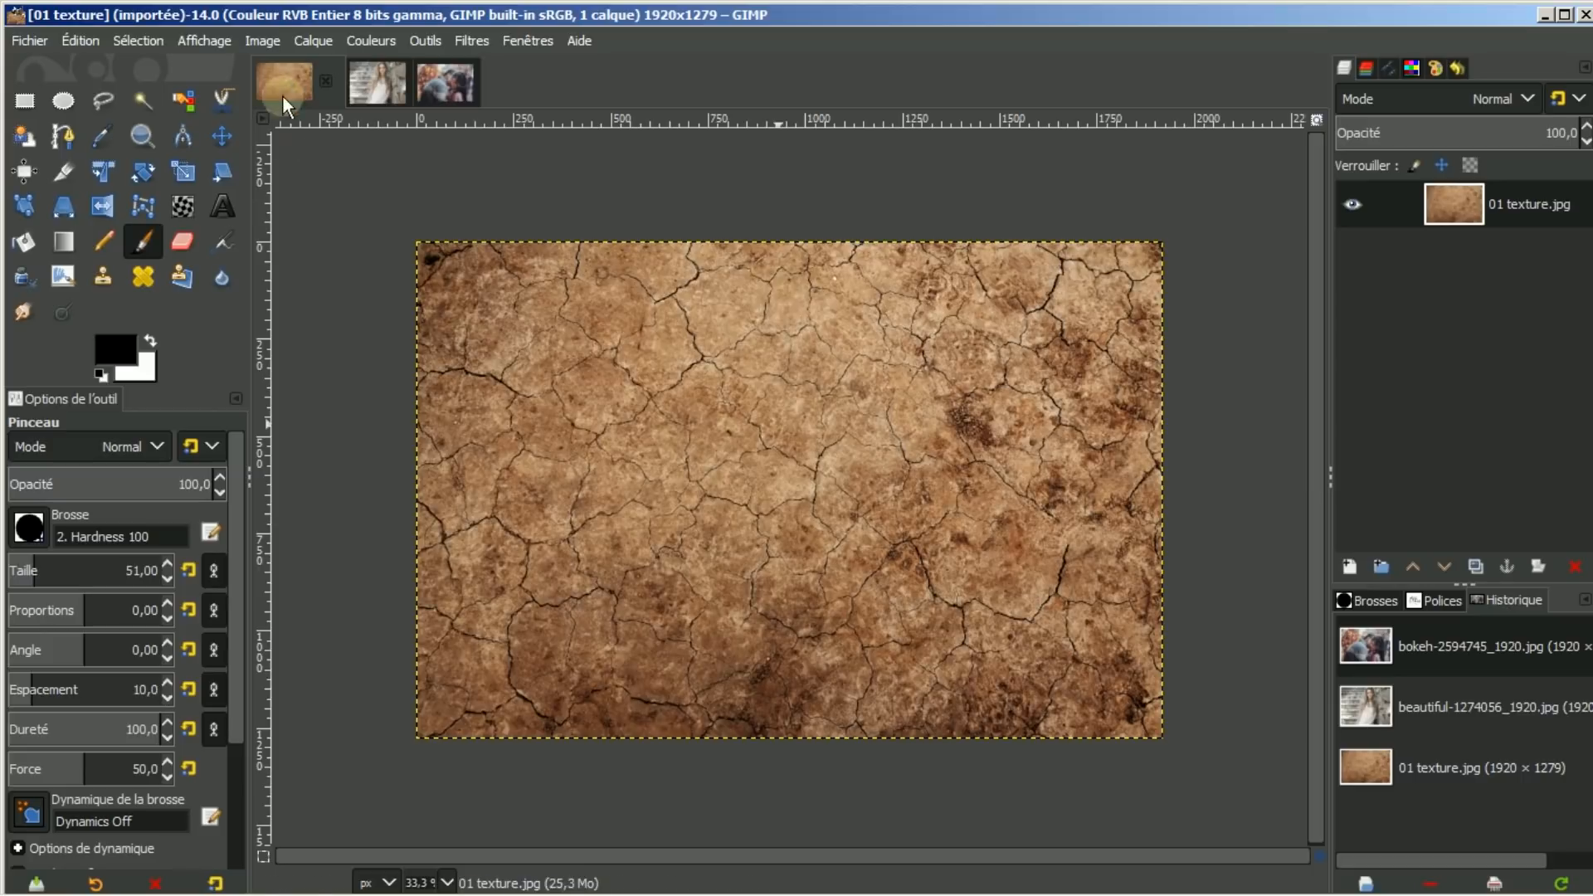
left_click(80, 41)
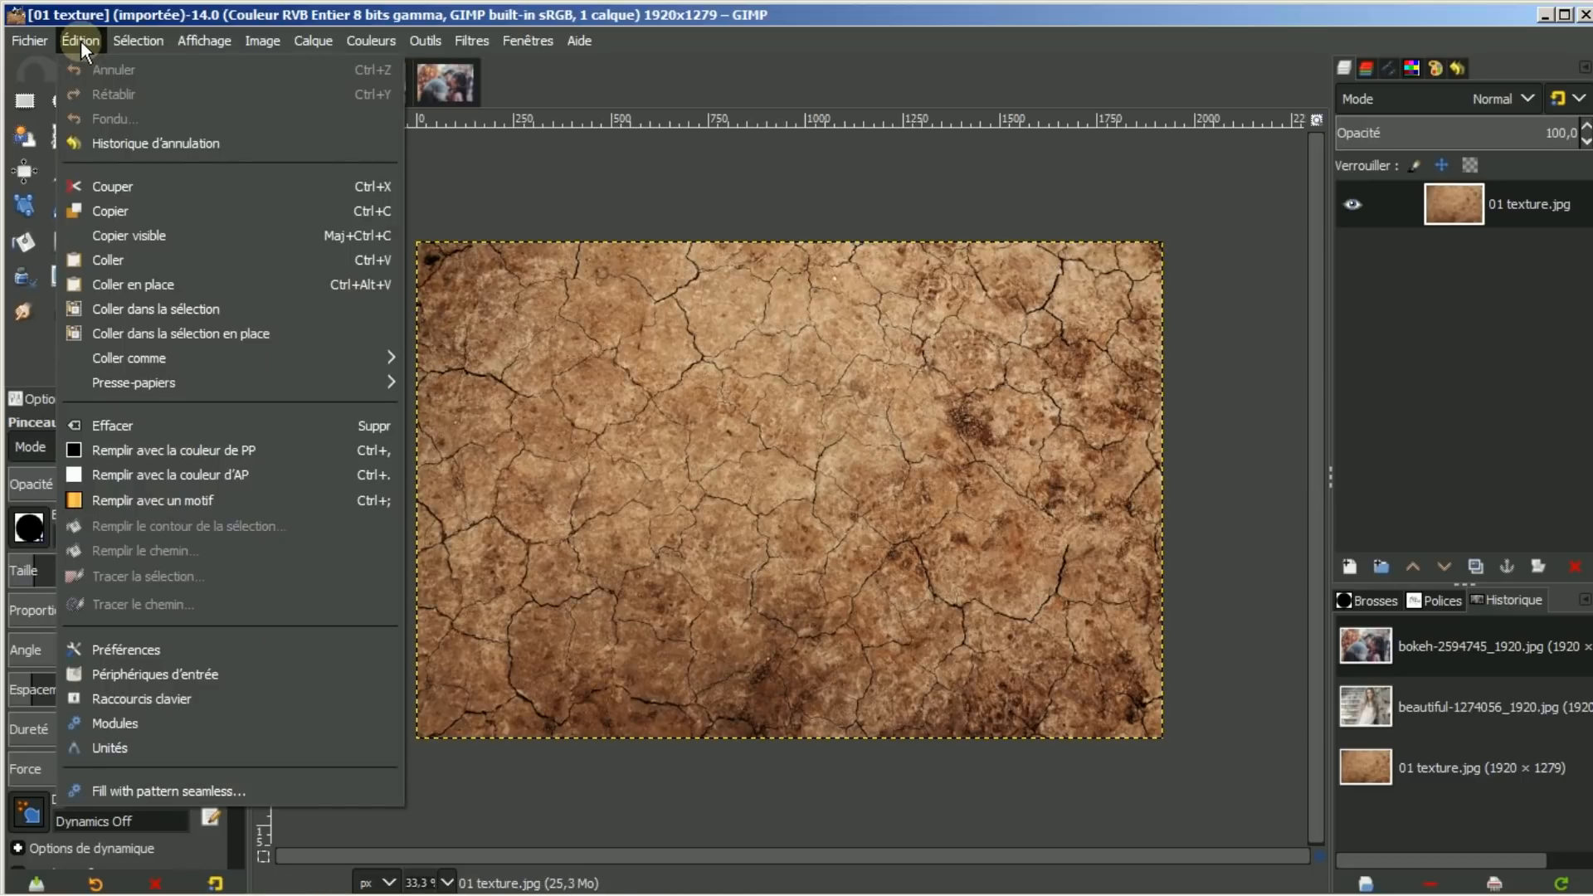
left_click(94, 261)
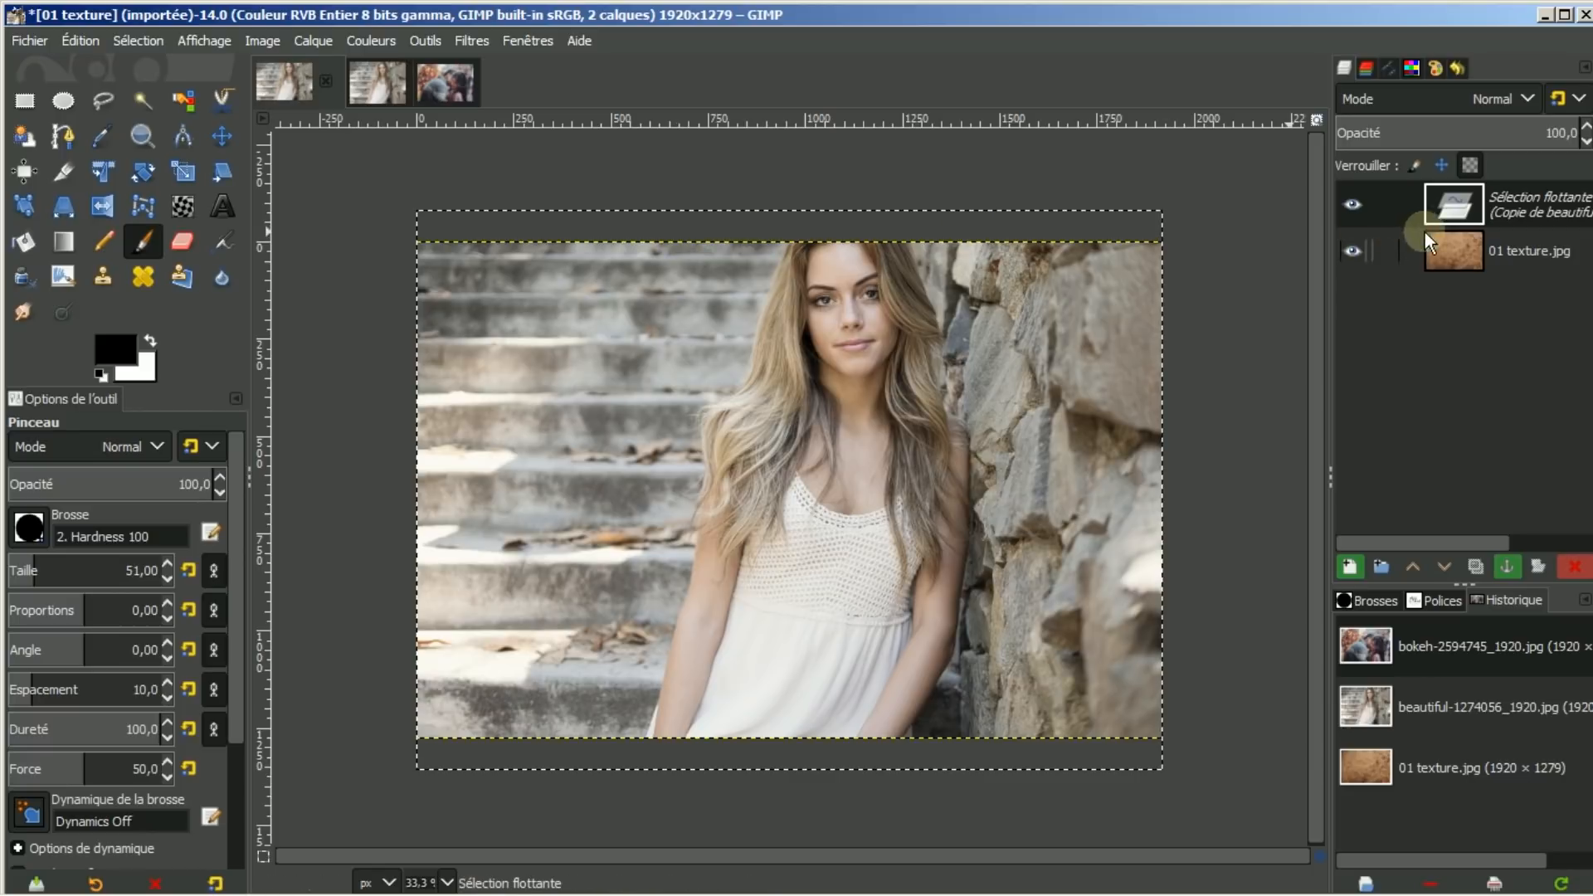
left_click(1344, 565)
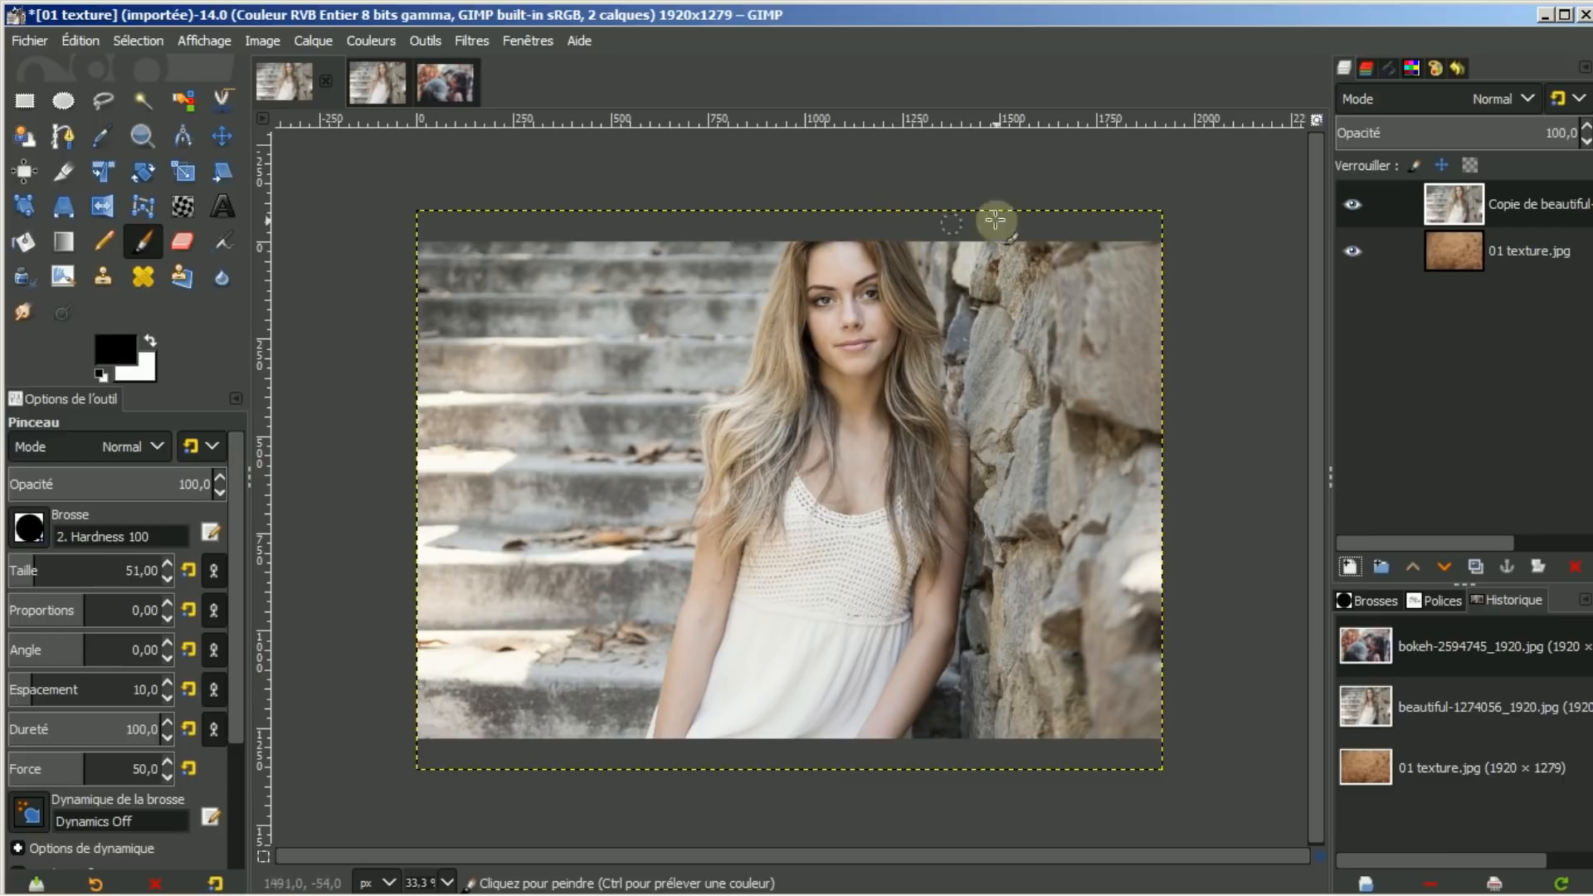
left_click(222, 135)
left_click_drag(946, 372, 942, 406)
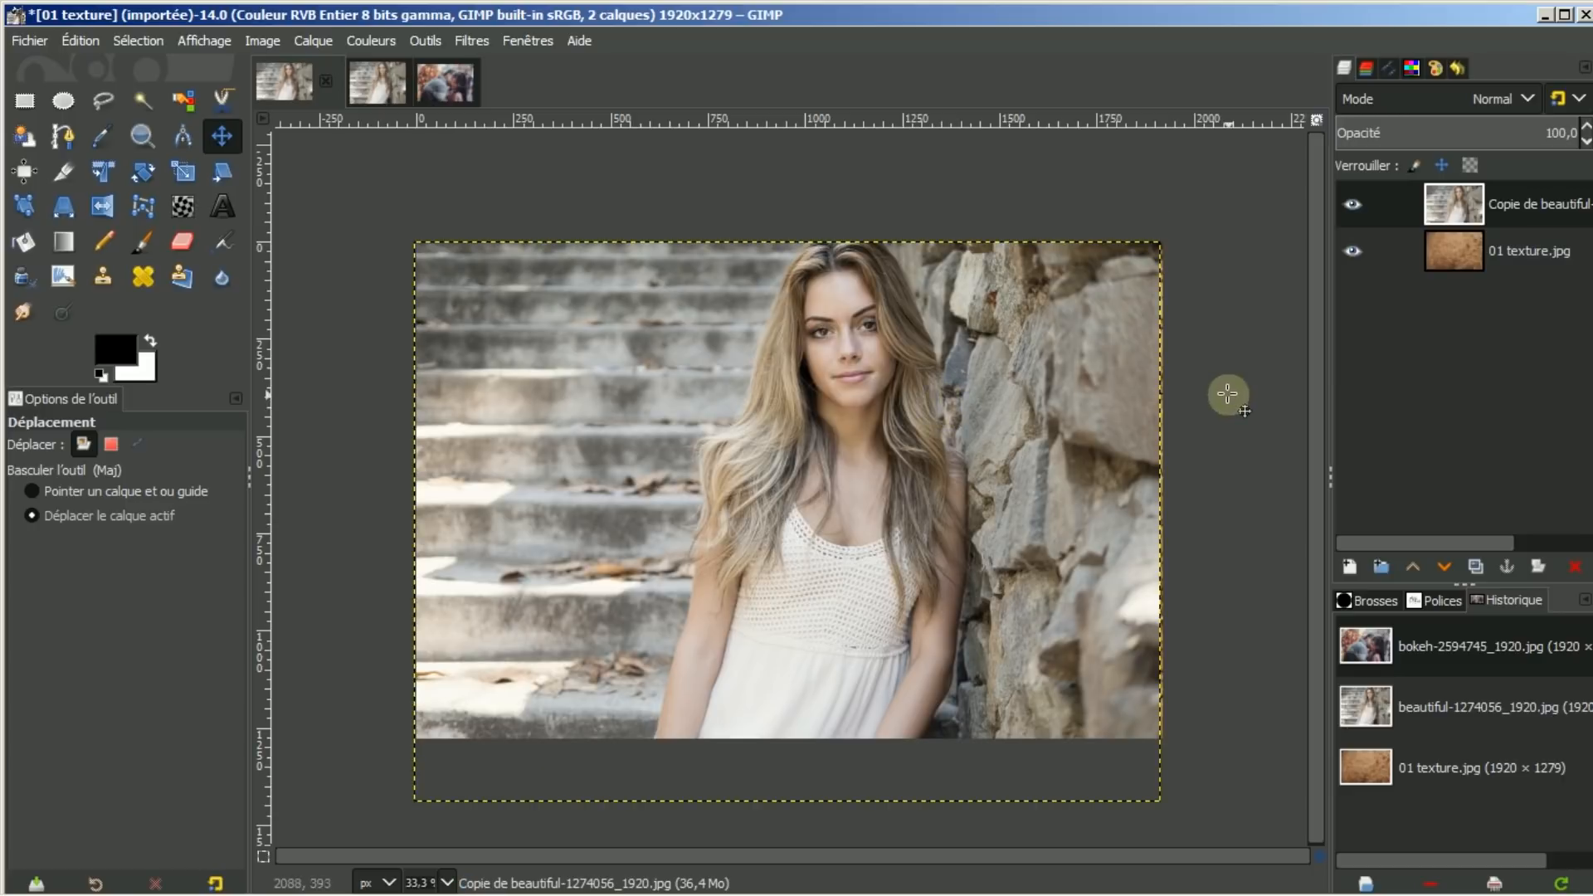
Resize the portrait layer to the 1920×1279 image size with Calque aux dimensions de l'image
right_click(1553, 204)
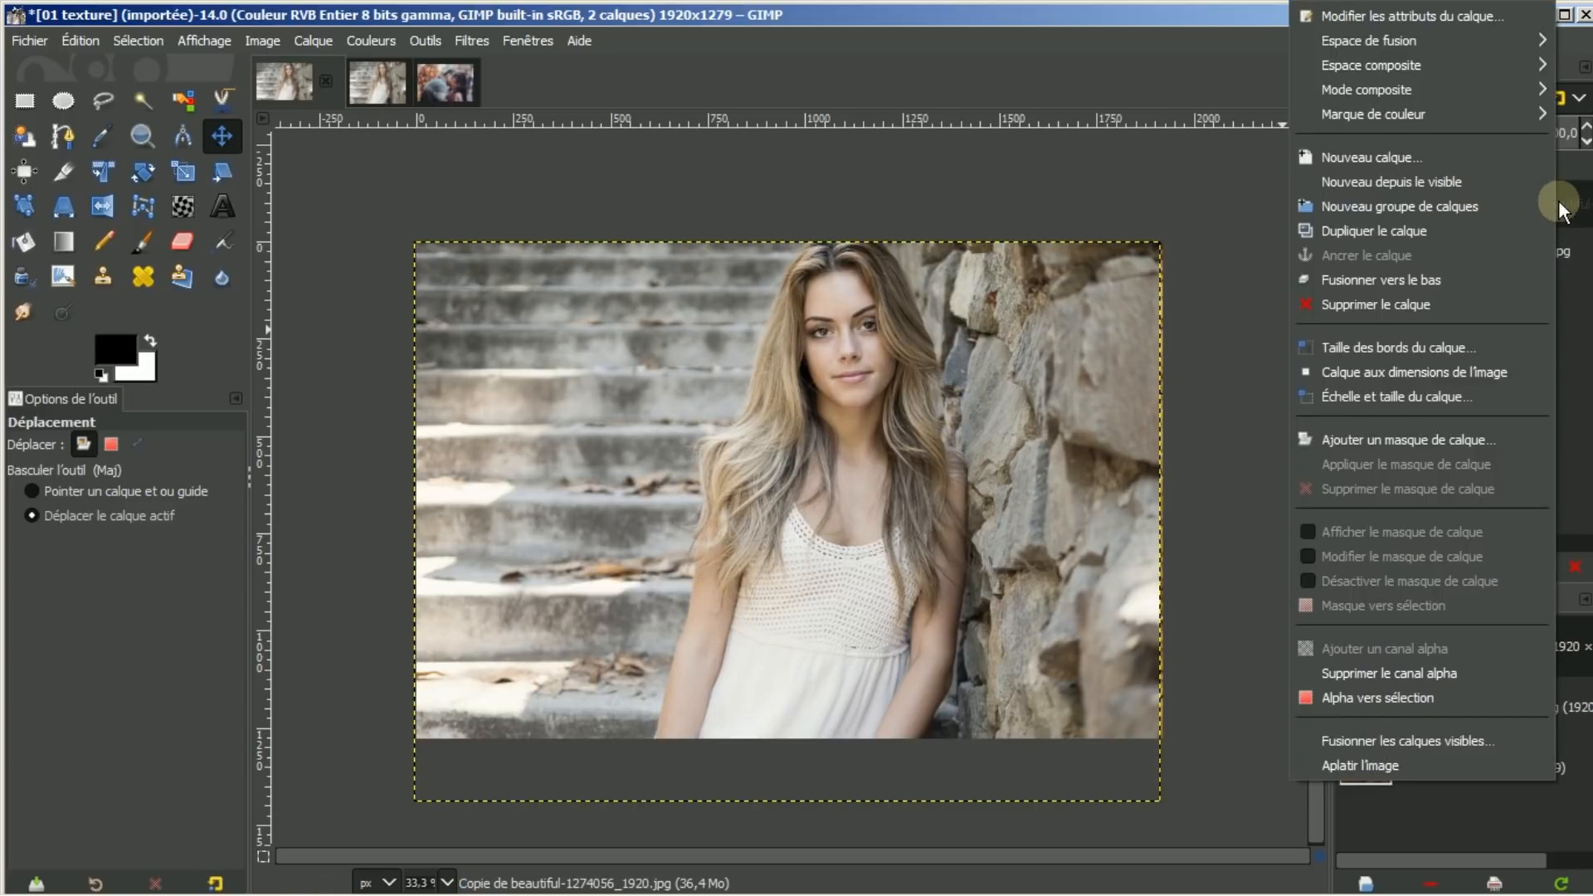
left_click(1384, 376)
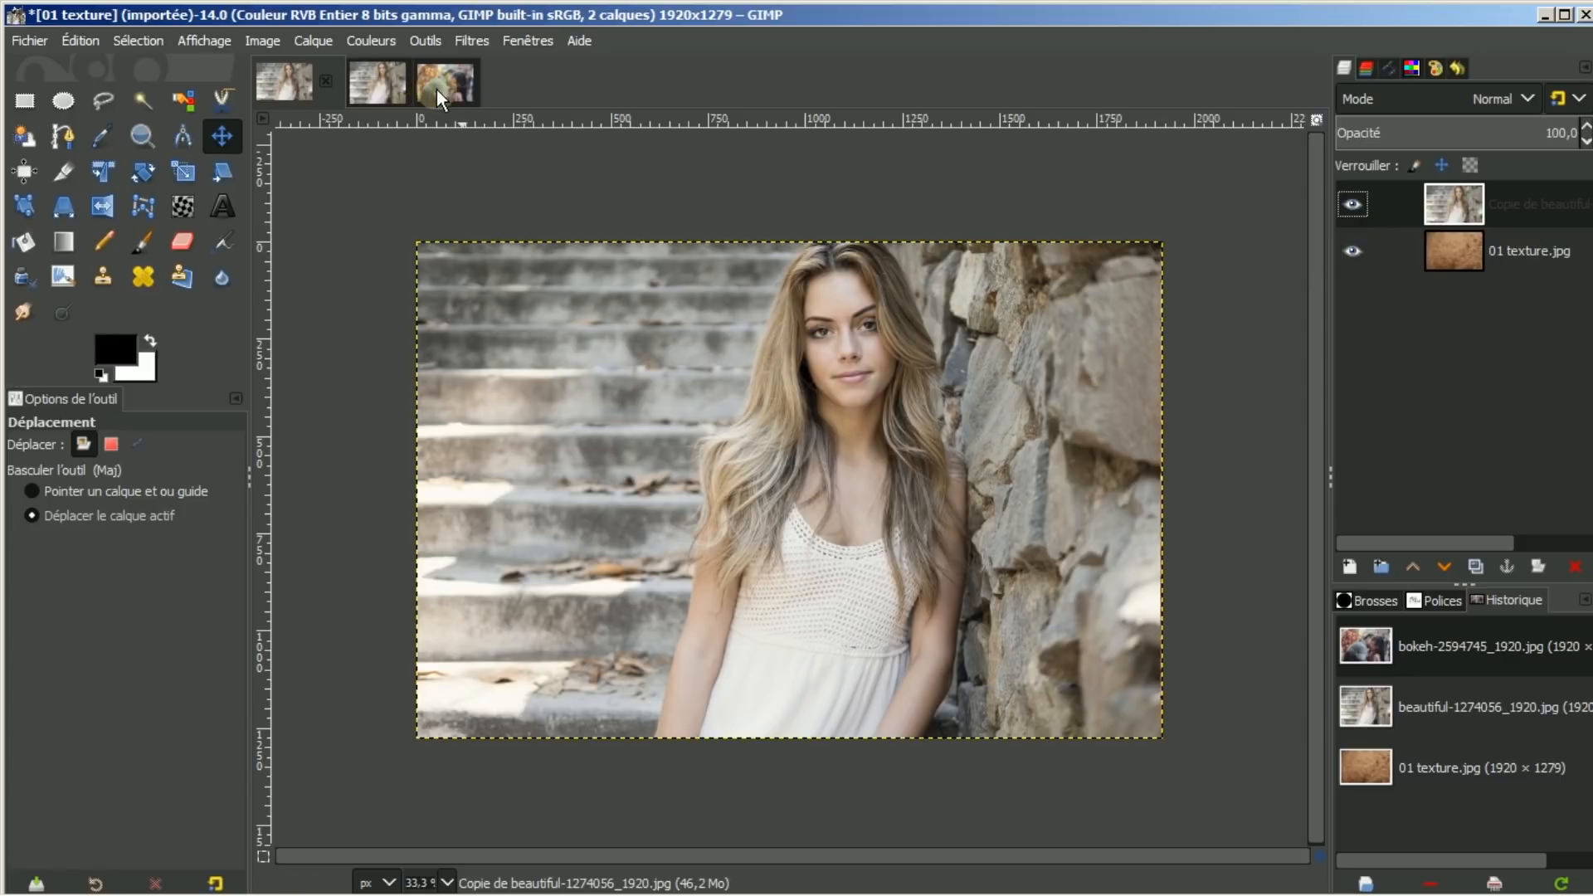
Erase the rock wall beside the woman using a size-229 2. Hardness 075 eraser brush
left_click(185, 239)
left_click(43, 516)
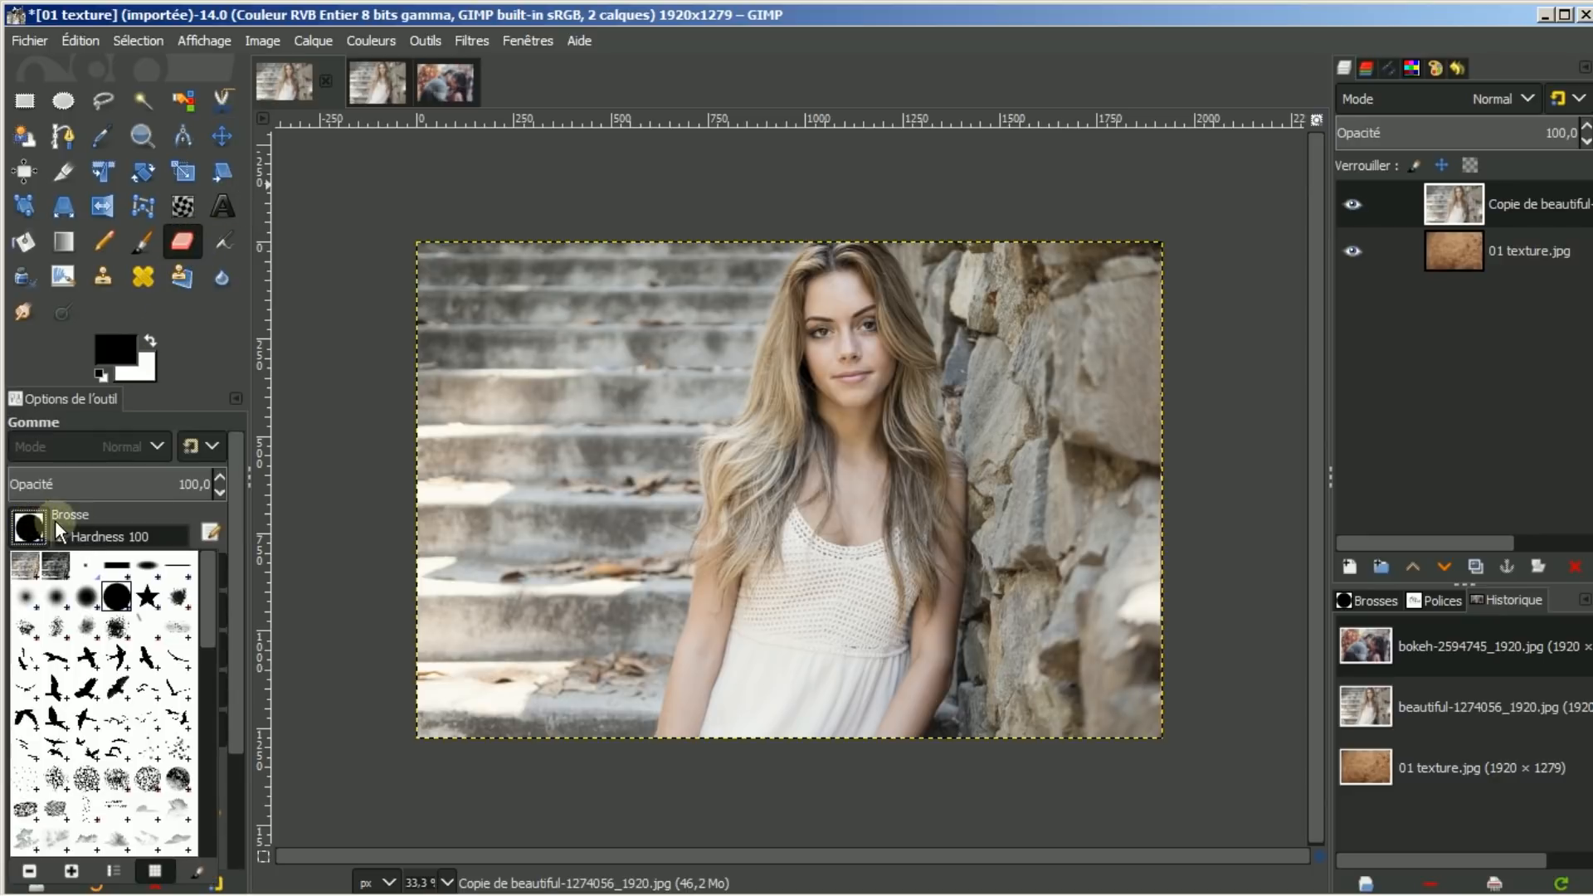
double_click(82, 594)
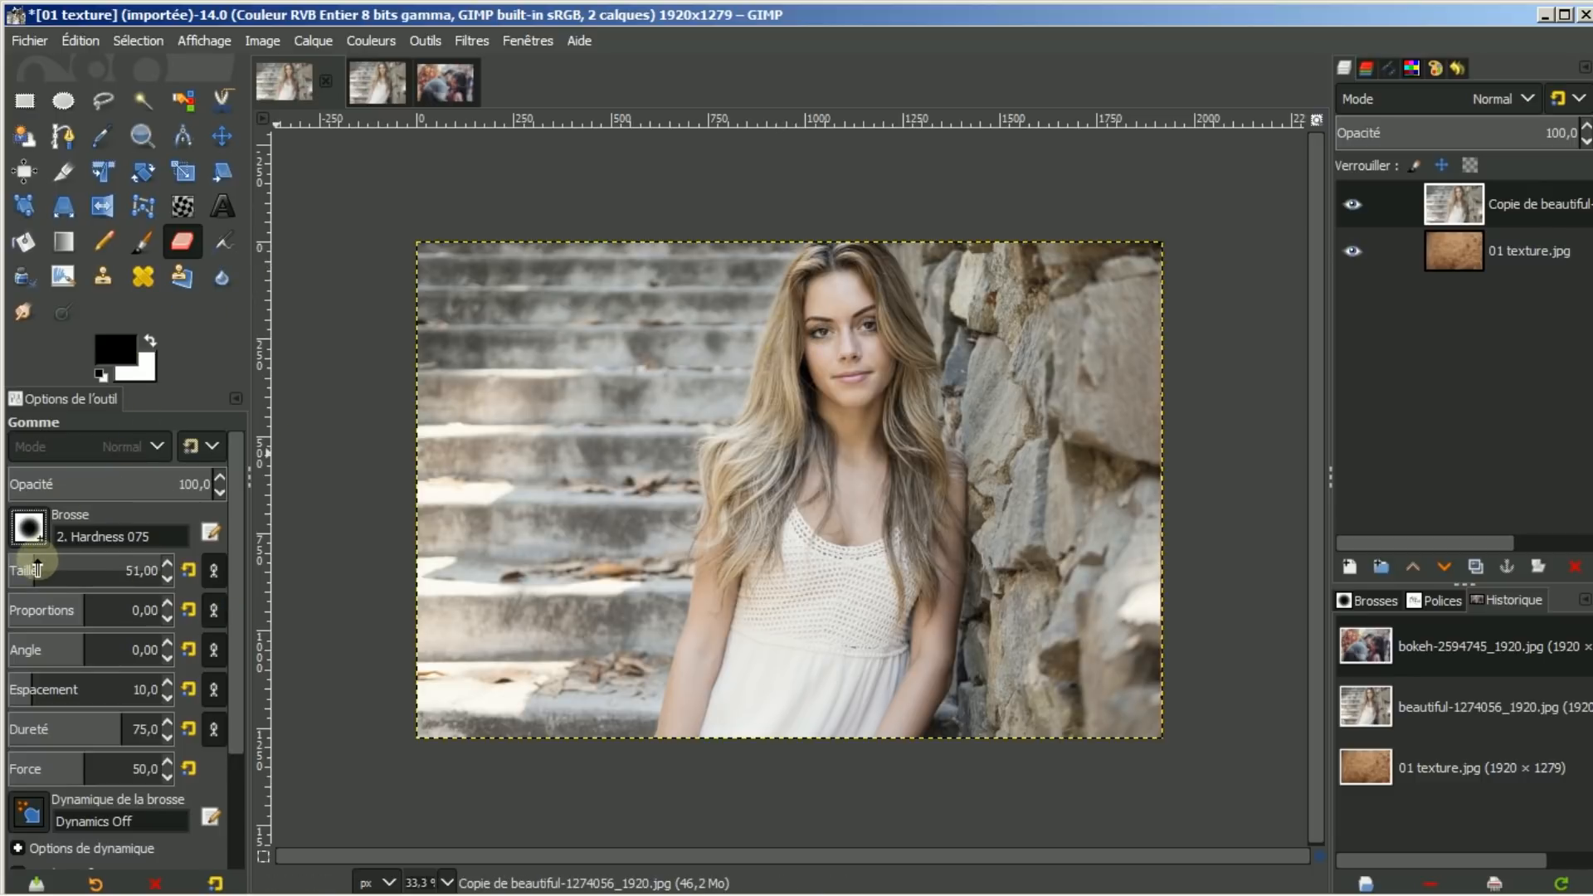
left_click_drag(35, 569, 72, 567)
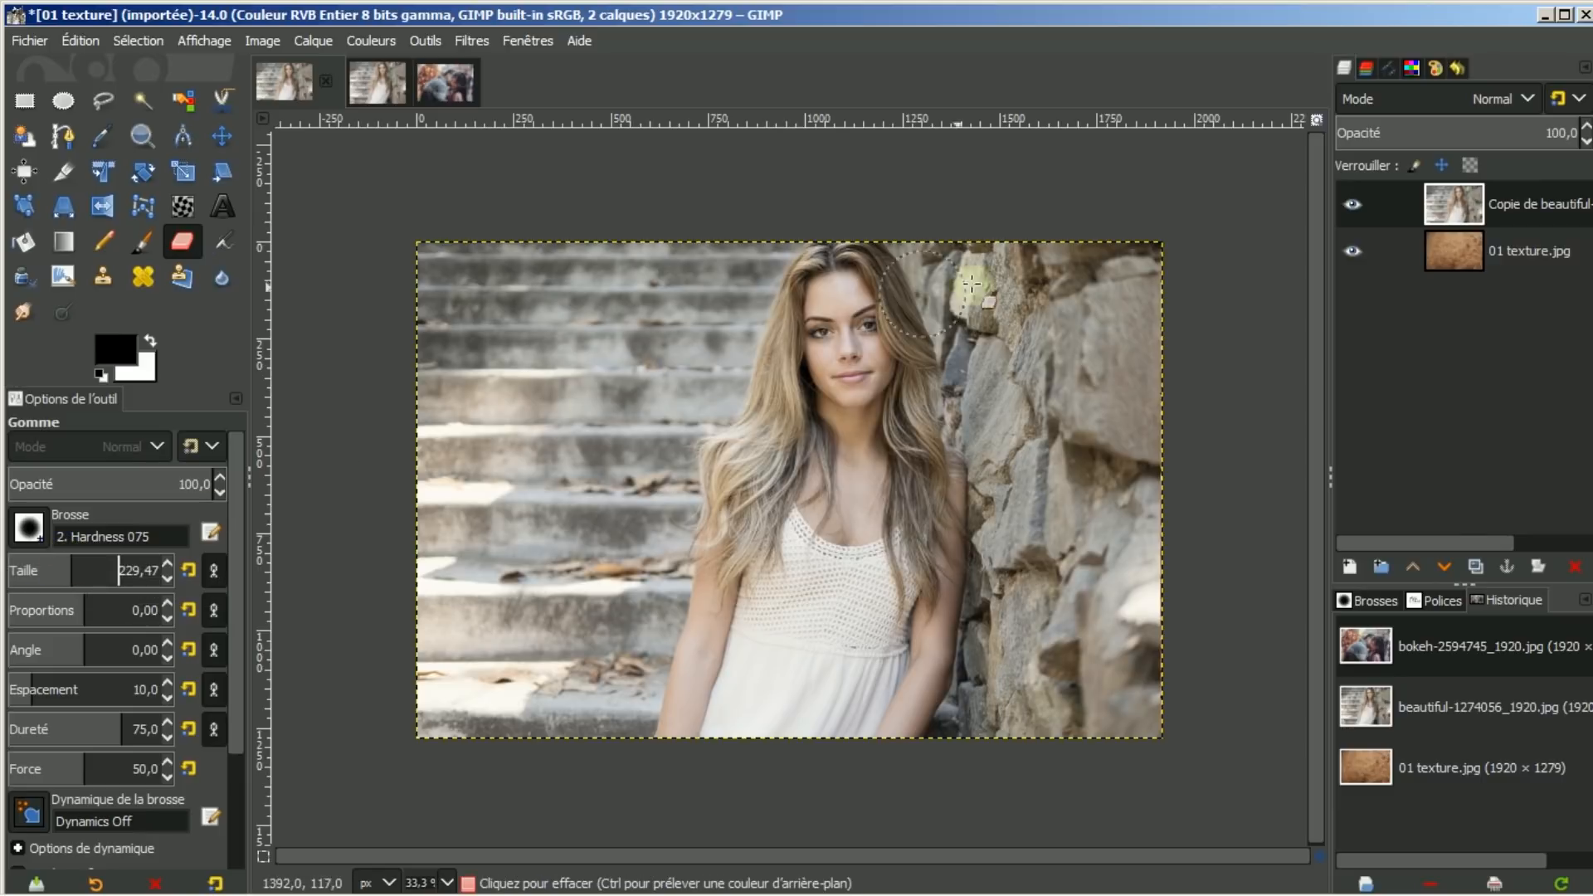
left_click_drag(1014, 286, 1028, 324)
mouse_move(959, 258)
left_mouse_down()
mouse_move(917, 243)
mouse_move(959, 294)
mouse_move(994, 463)
mouse_move(991, 643)
mouse_move(970, 723)
mouse_move(1072, 741)
mouse_move(1135, 719)
mouse_move(1156, 268)
mouse_move(1049, 258)
mouse_move(1079, 285)
mouse_move(1104, 441)
mouse_move(1076, 714)
mouse_move(1060, 381)
mouse_move(1083, 281)
mouse_move(1035, 323)
mouse_move(1014, 450)
mouse_move(1019, 360)
mouse_move(1024, 341)
mouse_move(1059, 576)
left_mouse_up()
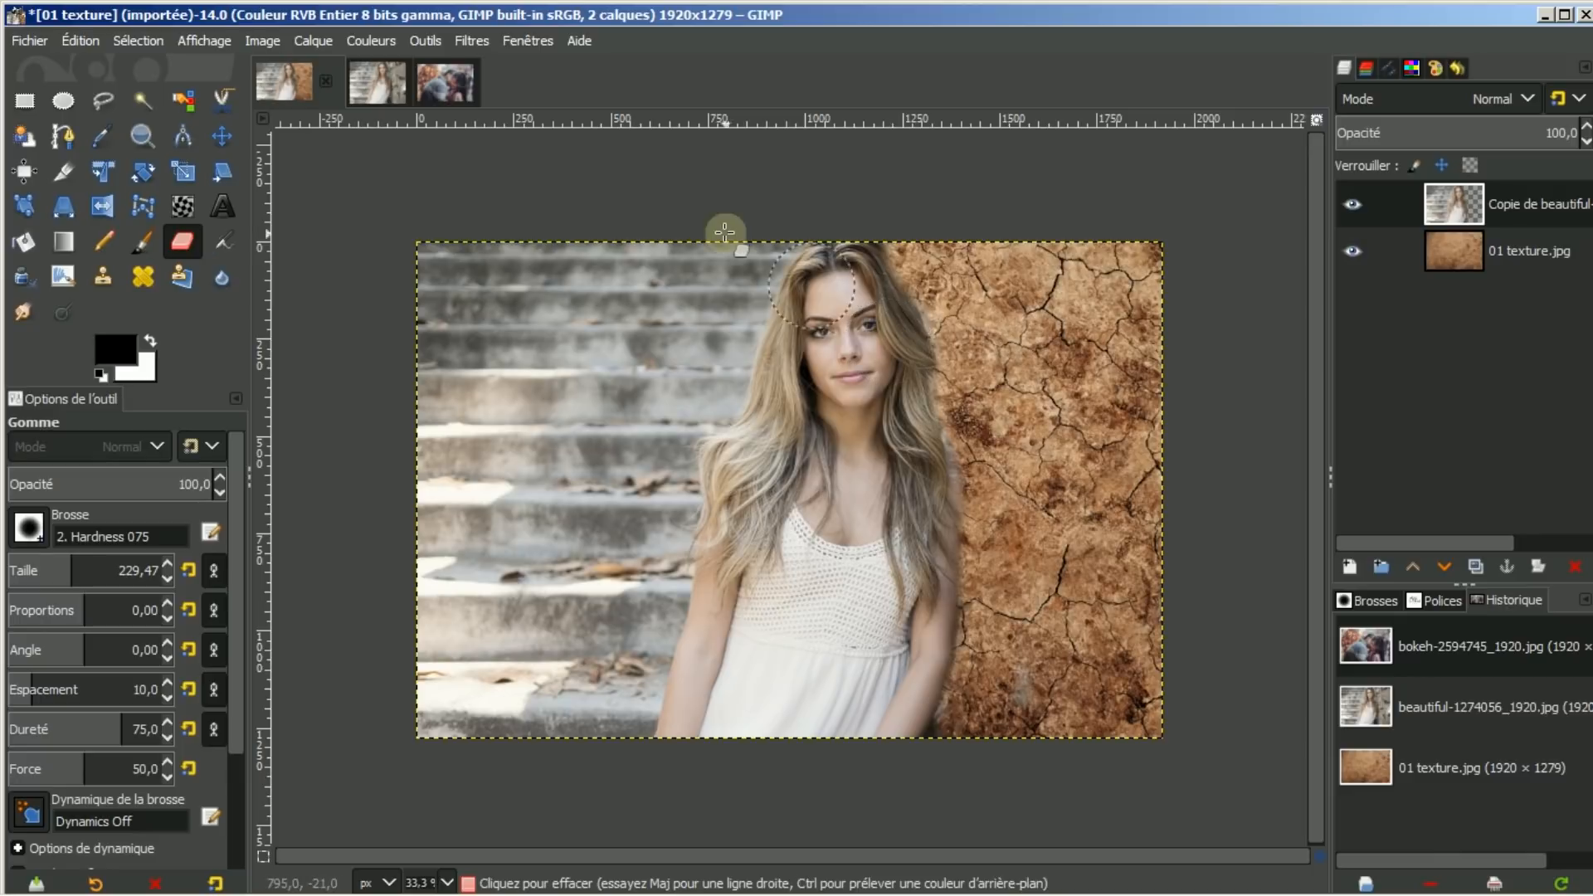
Apply Courbes to the portrait, darkening midtones and shadows and pulling the white point left
left_click(371, 41)
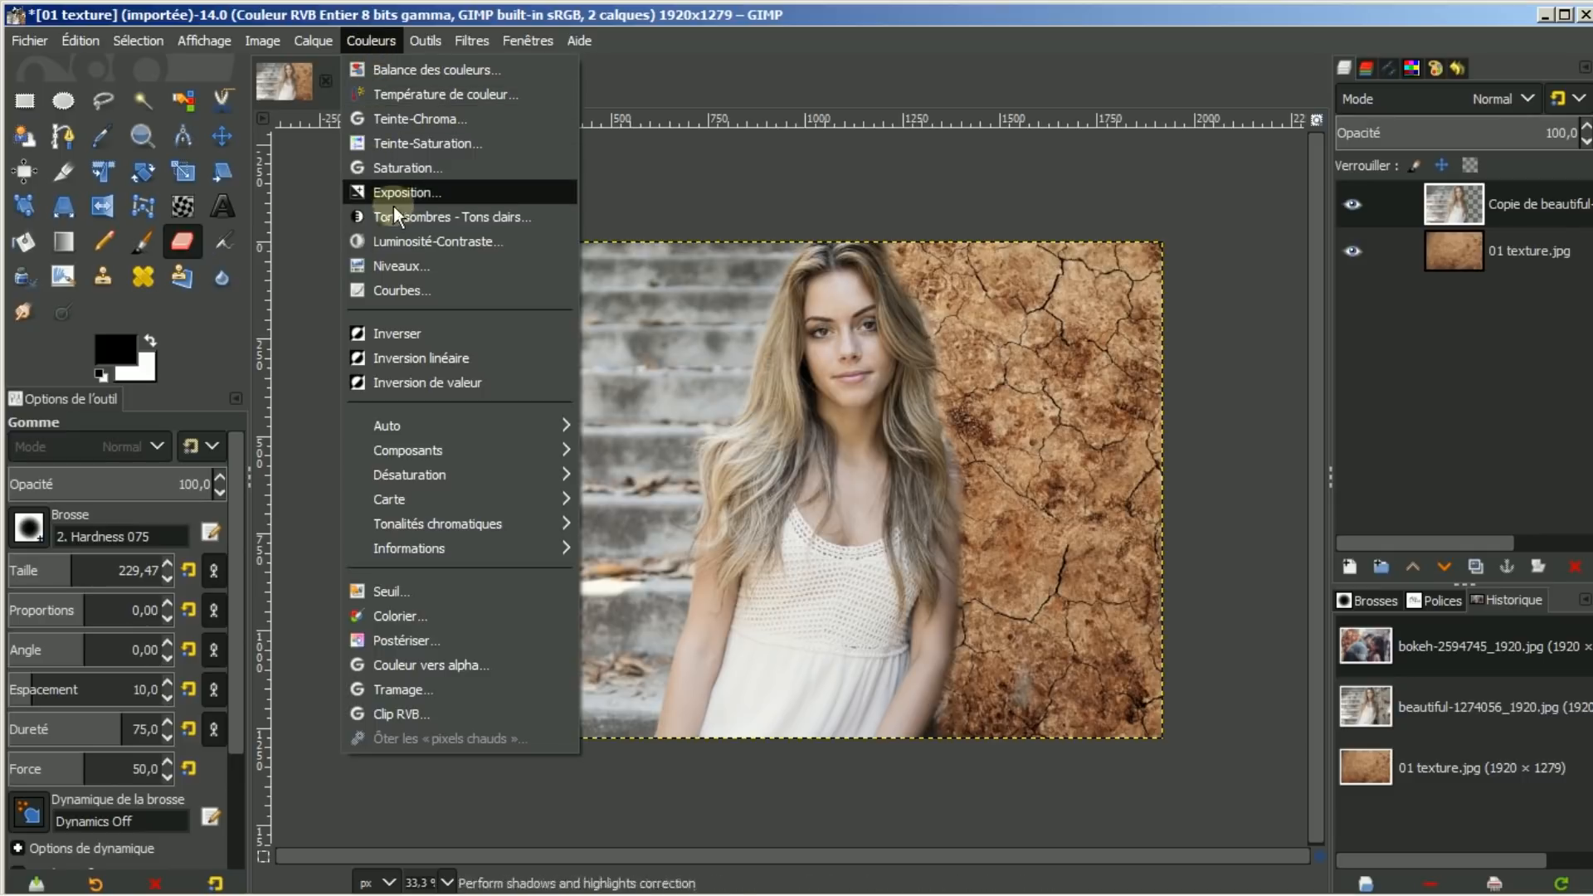
left_click(407, 292)
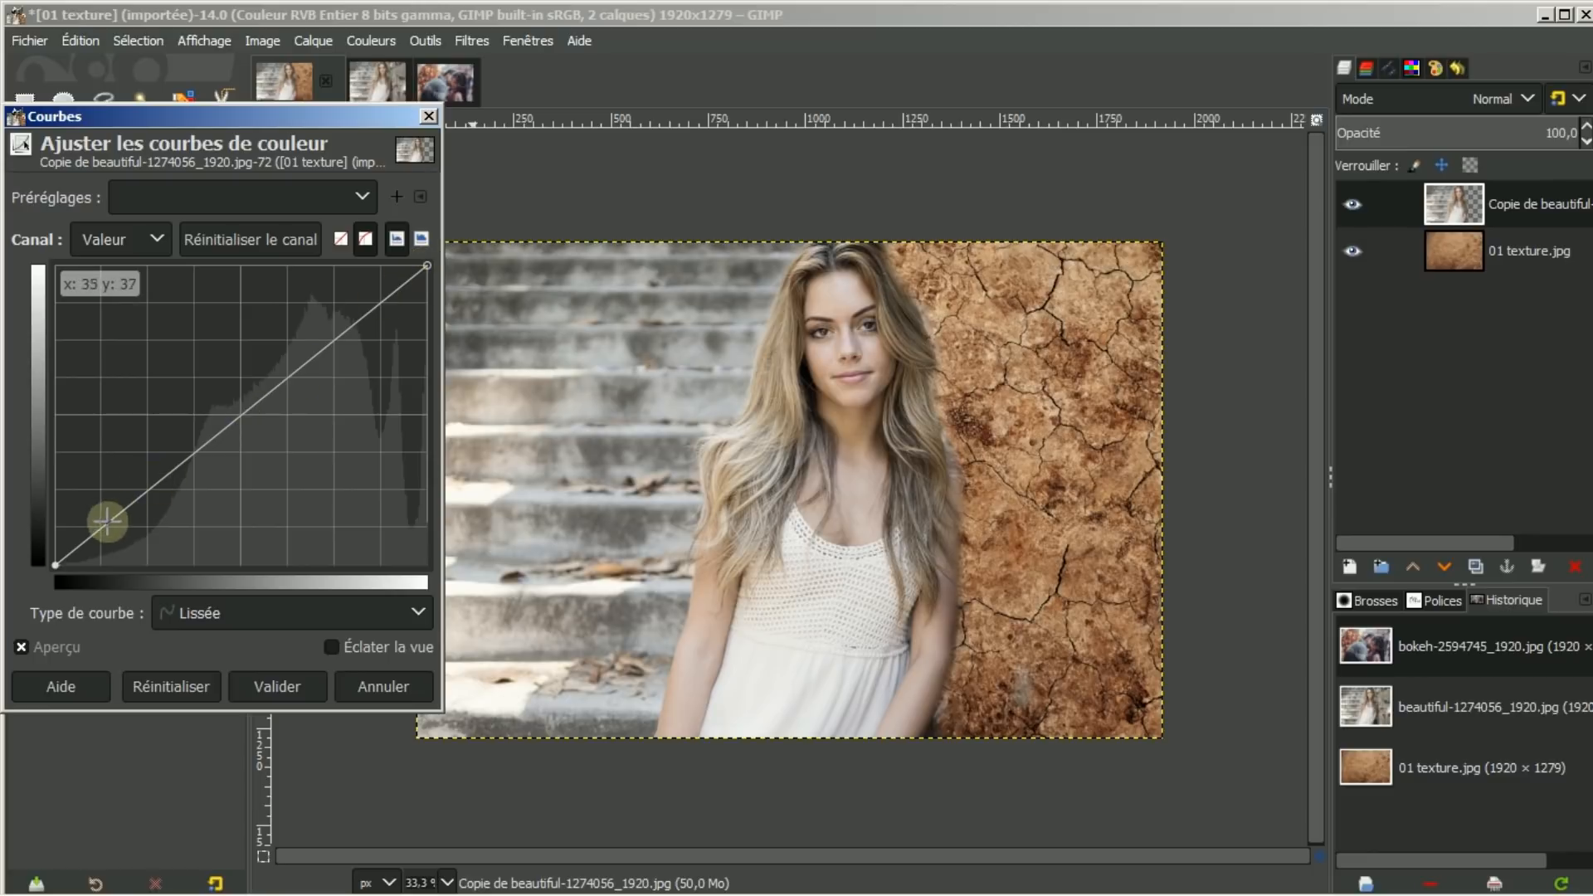
left_click(239, 417)
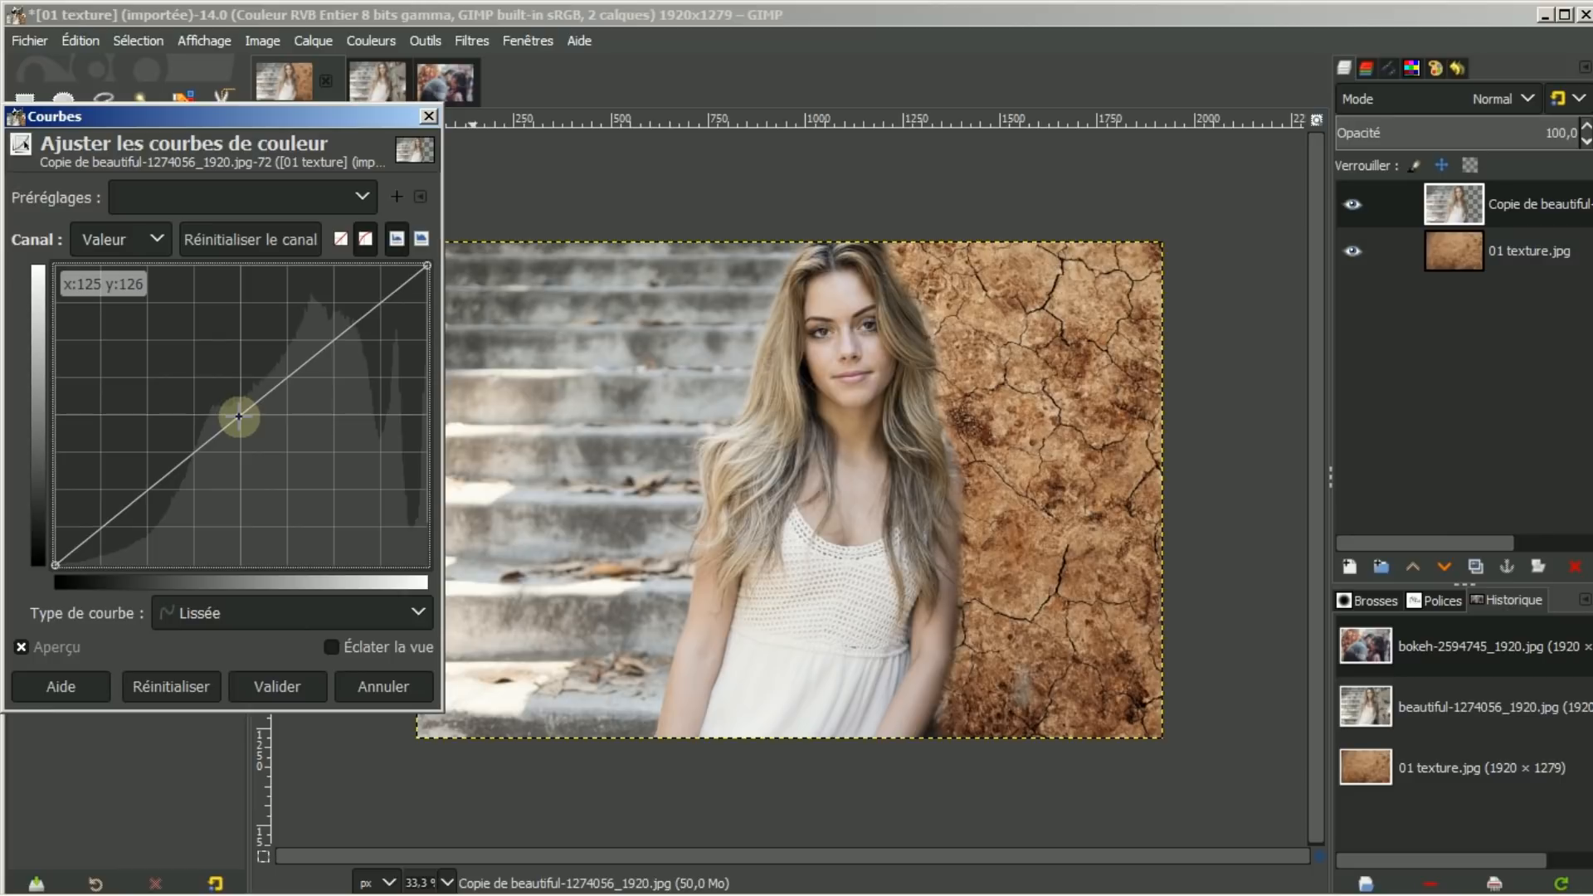
left_click_drag(239, 417, 259, 433)
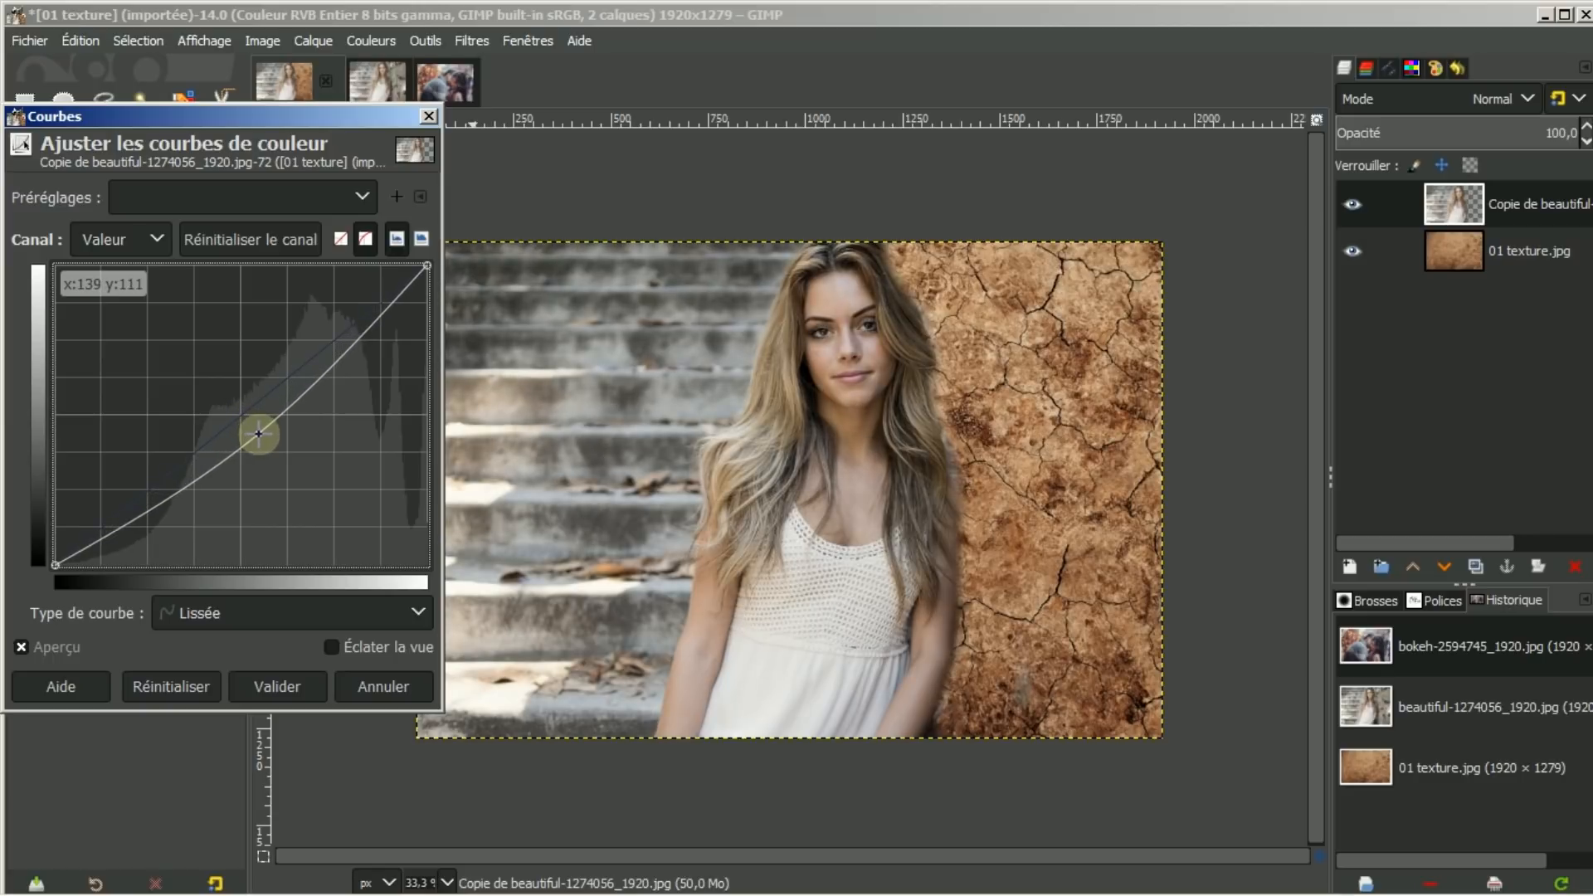
left_click(148, 515)
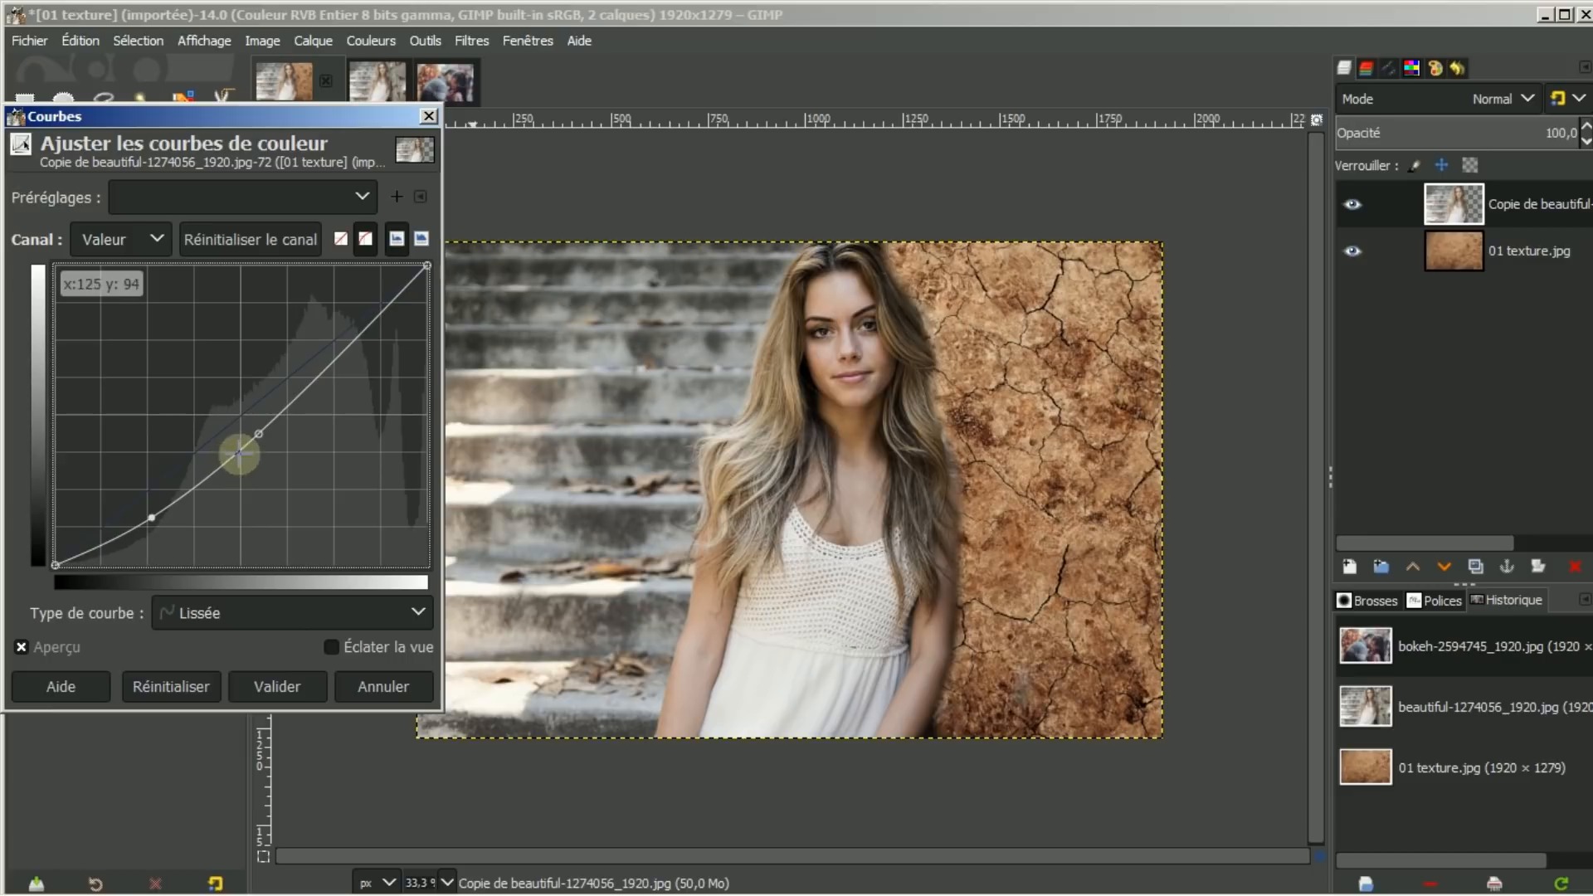
left_click_drag(260, 433, 267, 441)
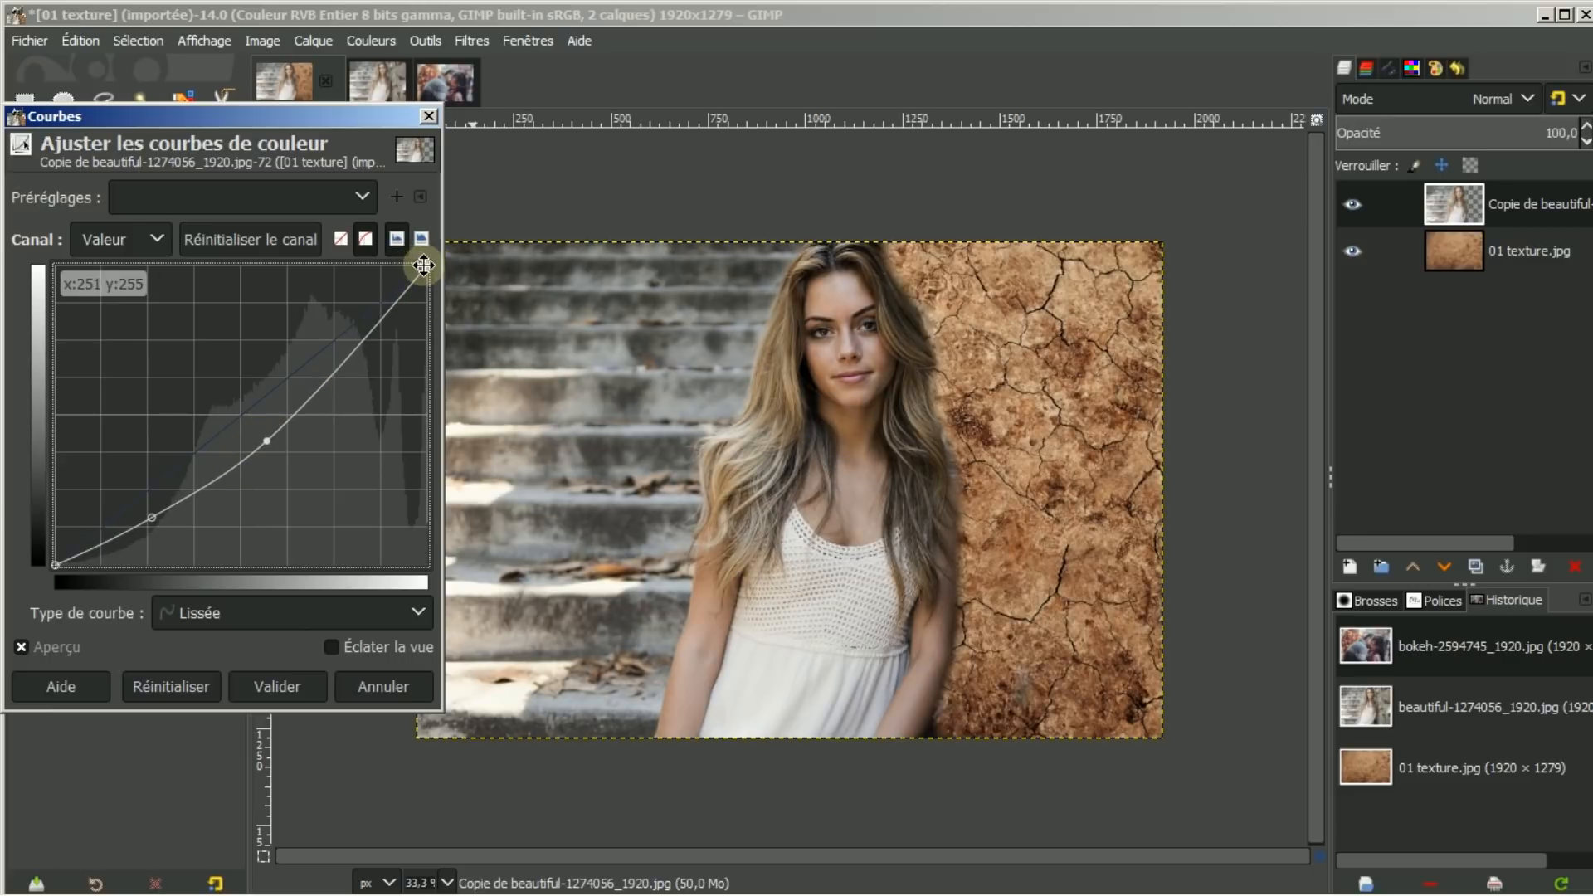
left_click_drag(424, 266, 376, 270)
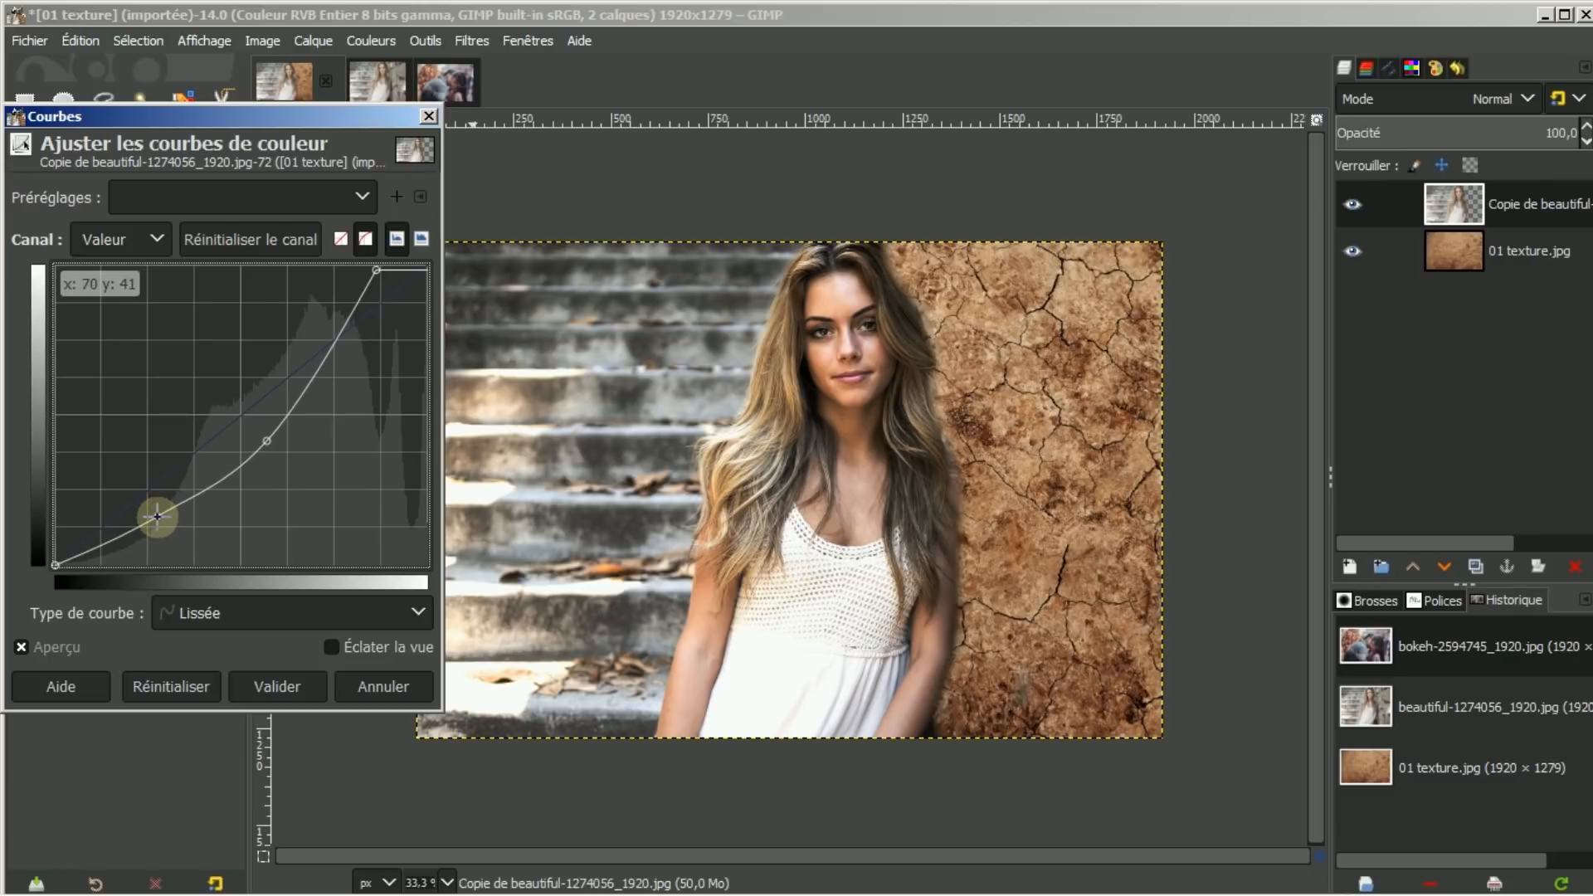
left_click_drag(157, 518, 159, 521)
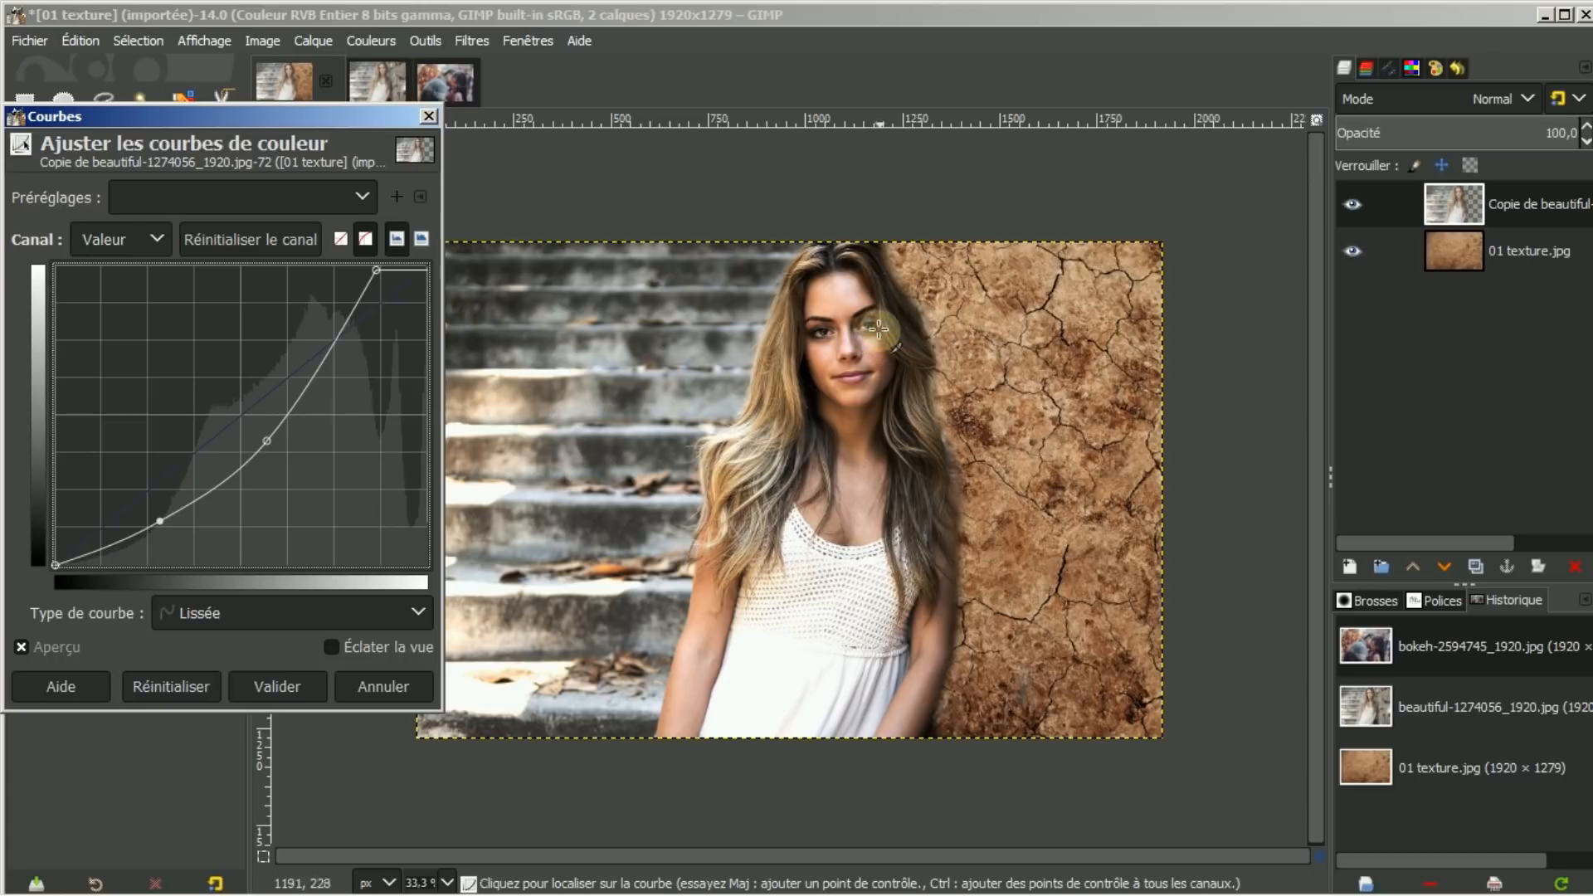
left_click(260, 687)
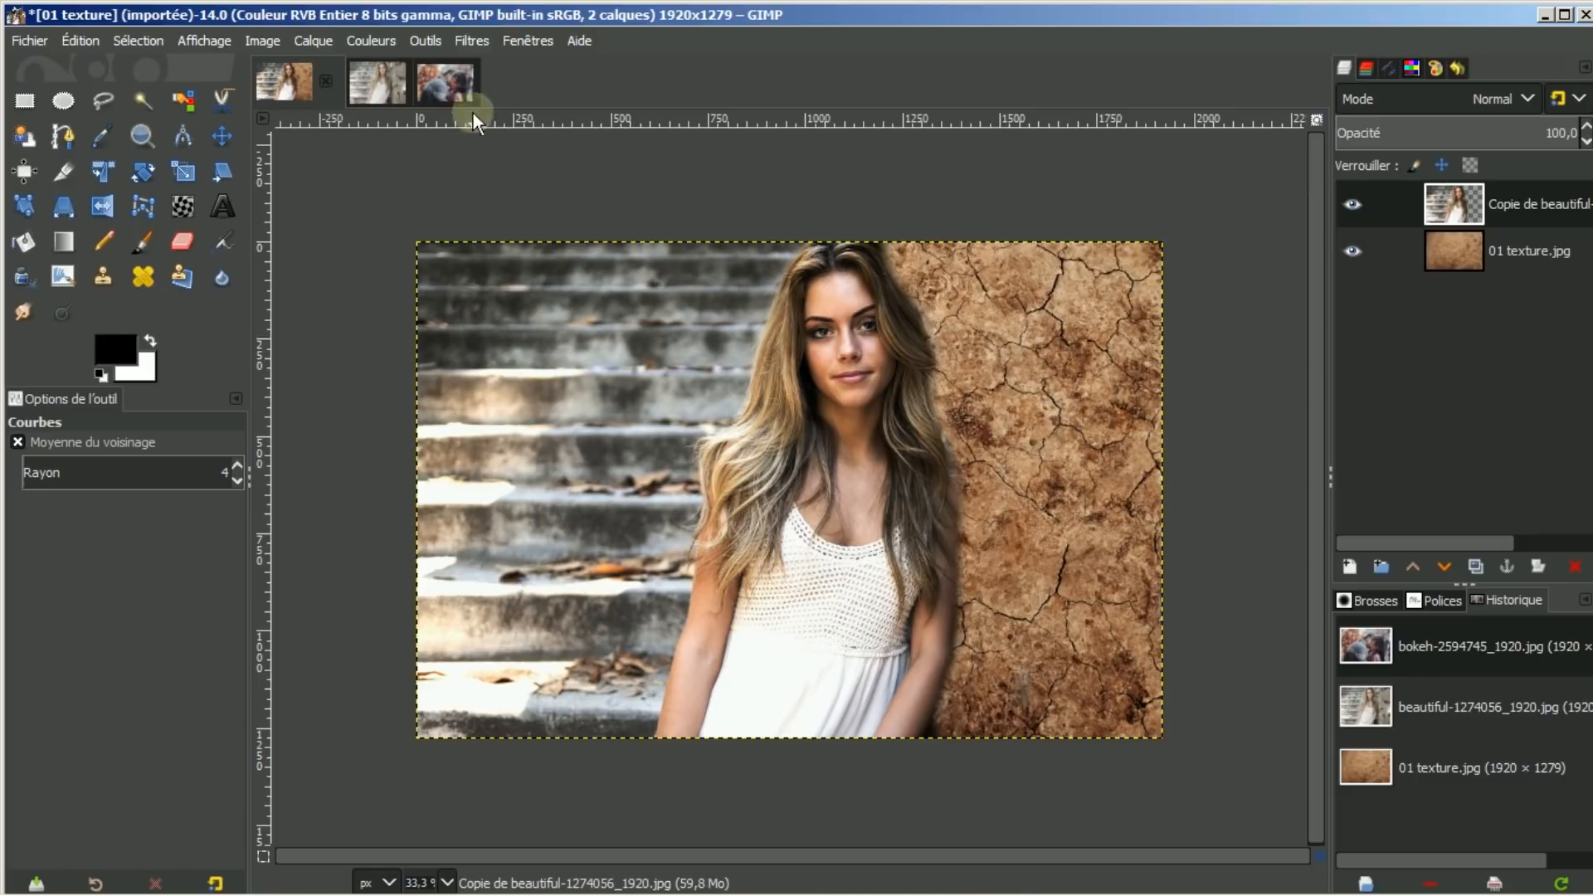
Delete the Copie de beautiful layer from 01 texture, then display the bokeh photo
left_click(365, 82)
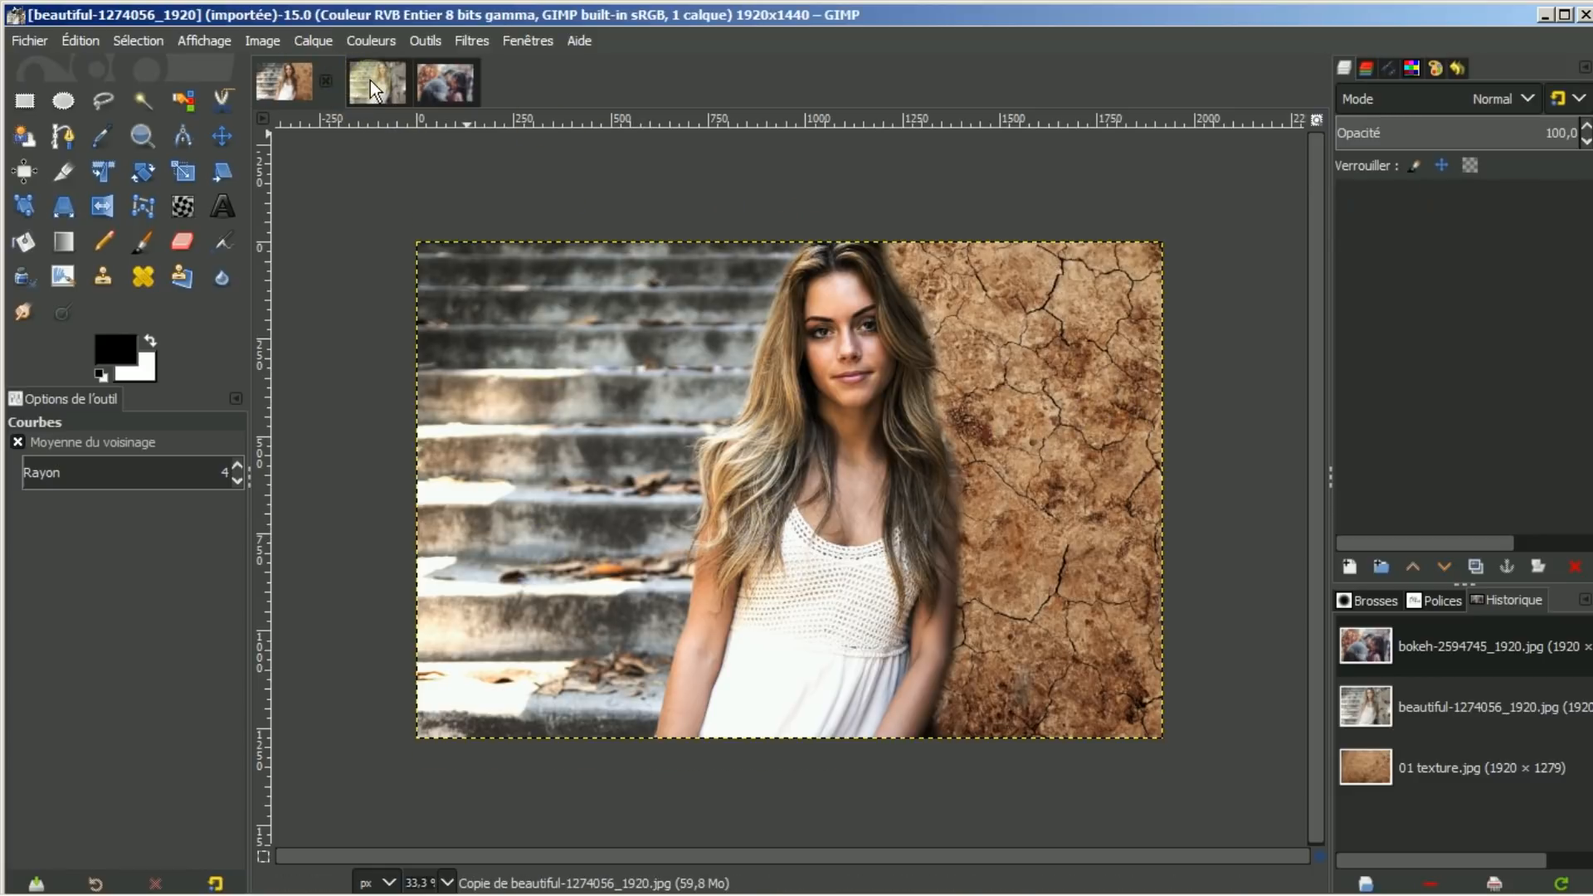
left_click(280, 83)
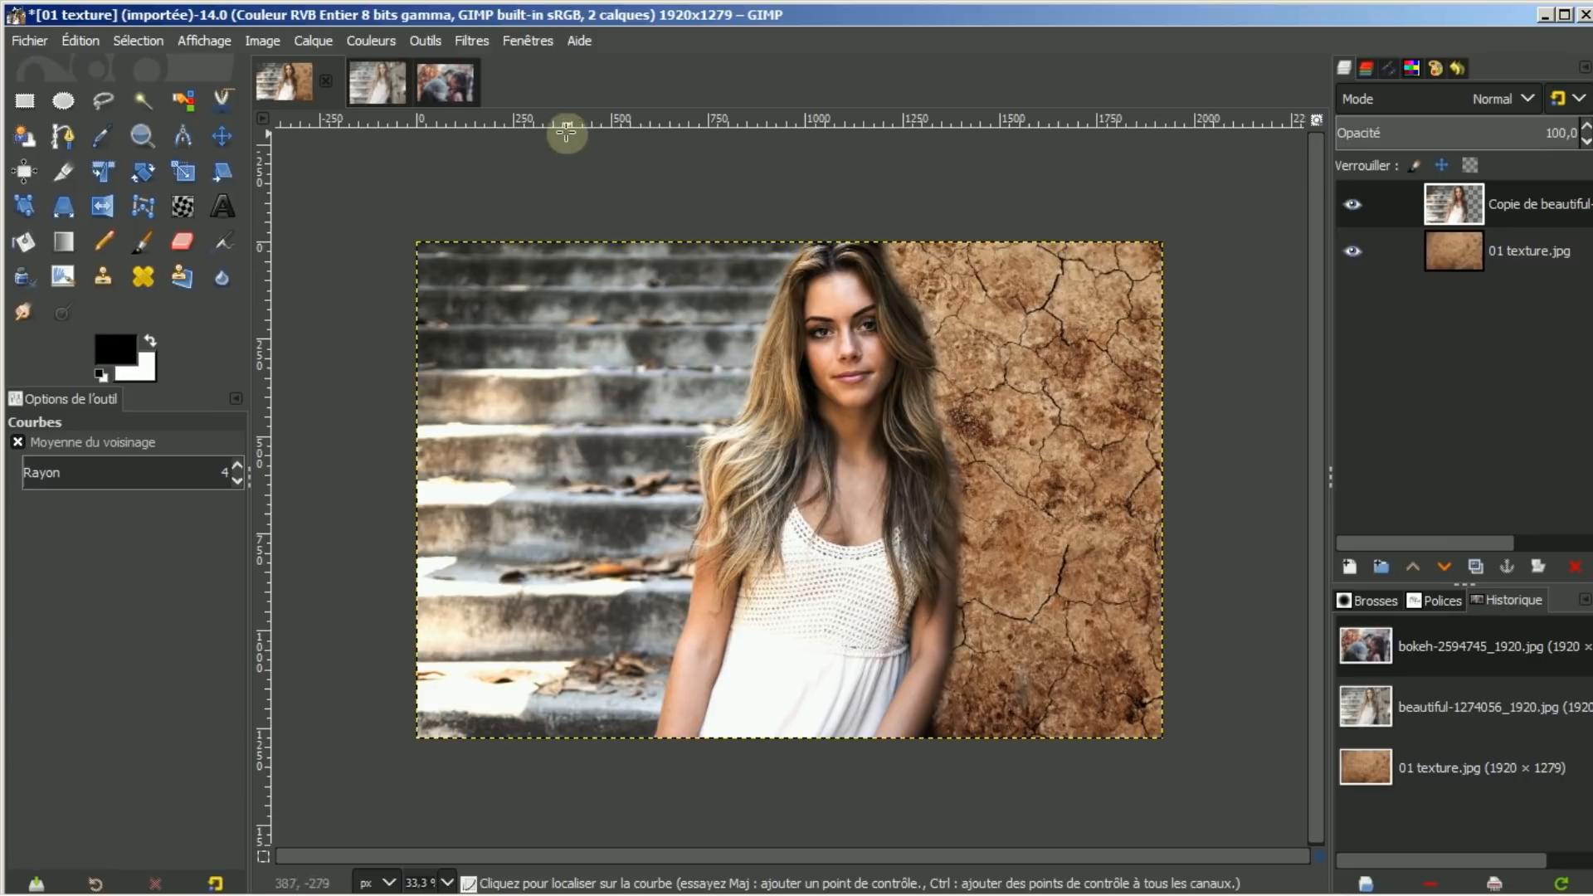
left_click(450, 85)
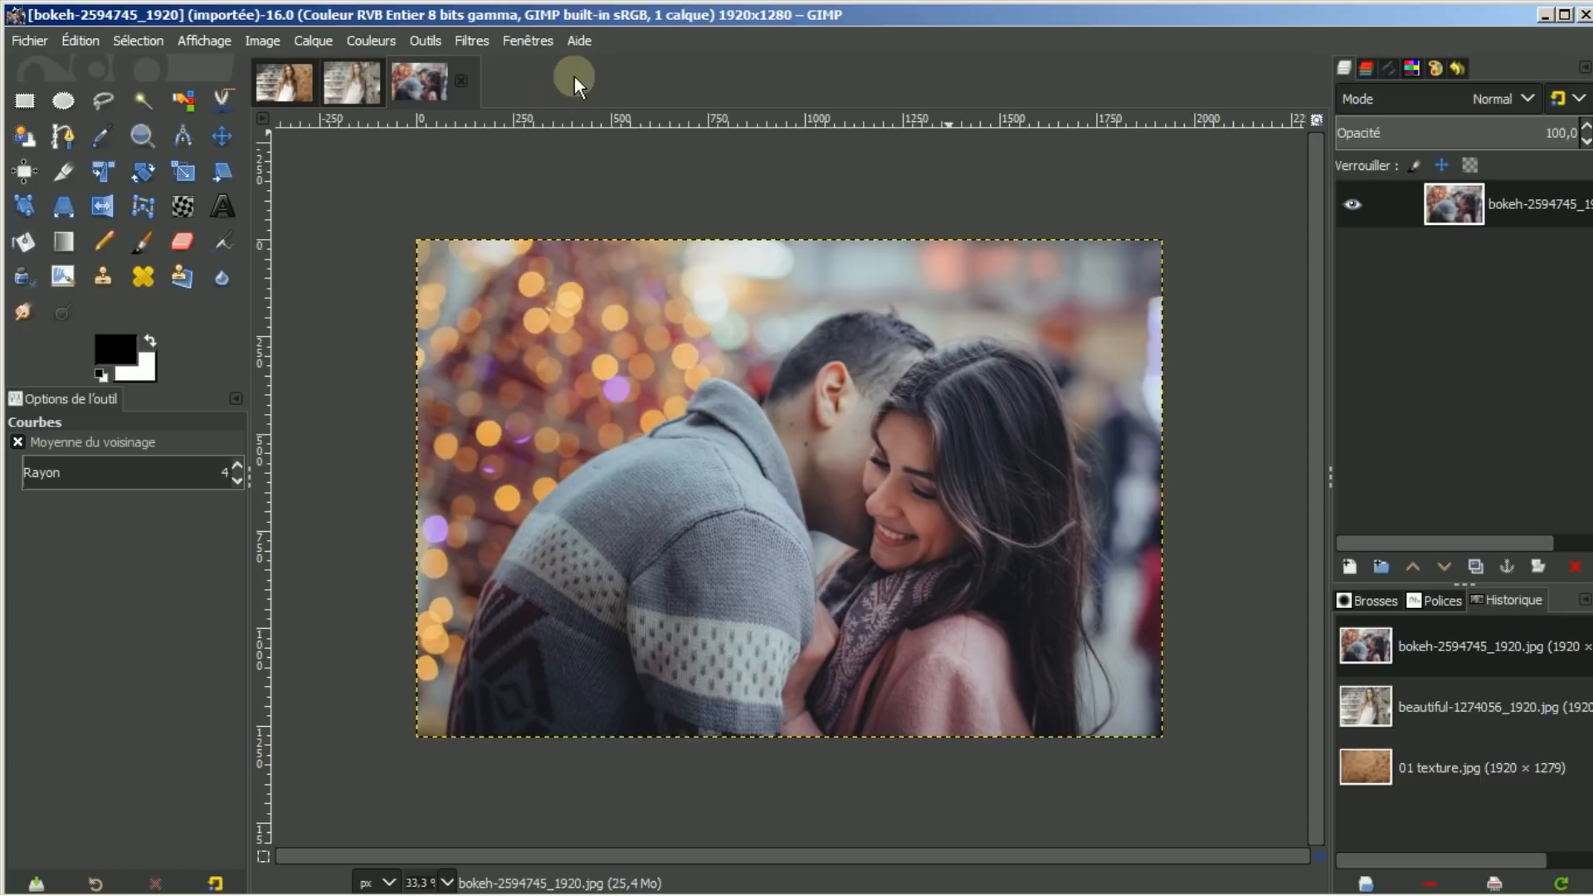
left_click(287, 79)
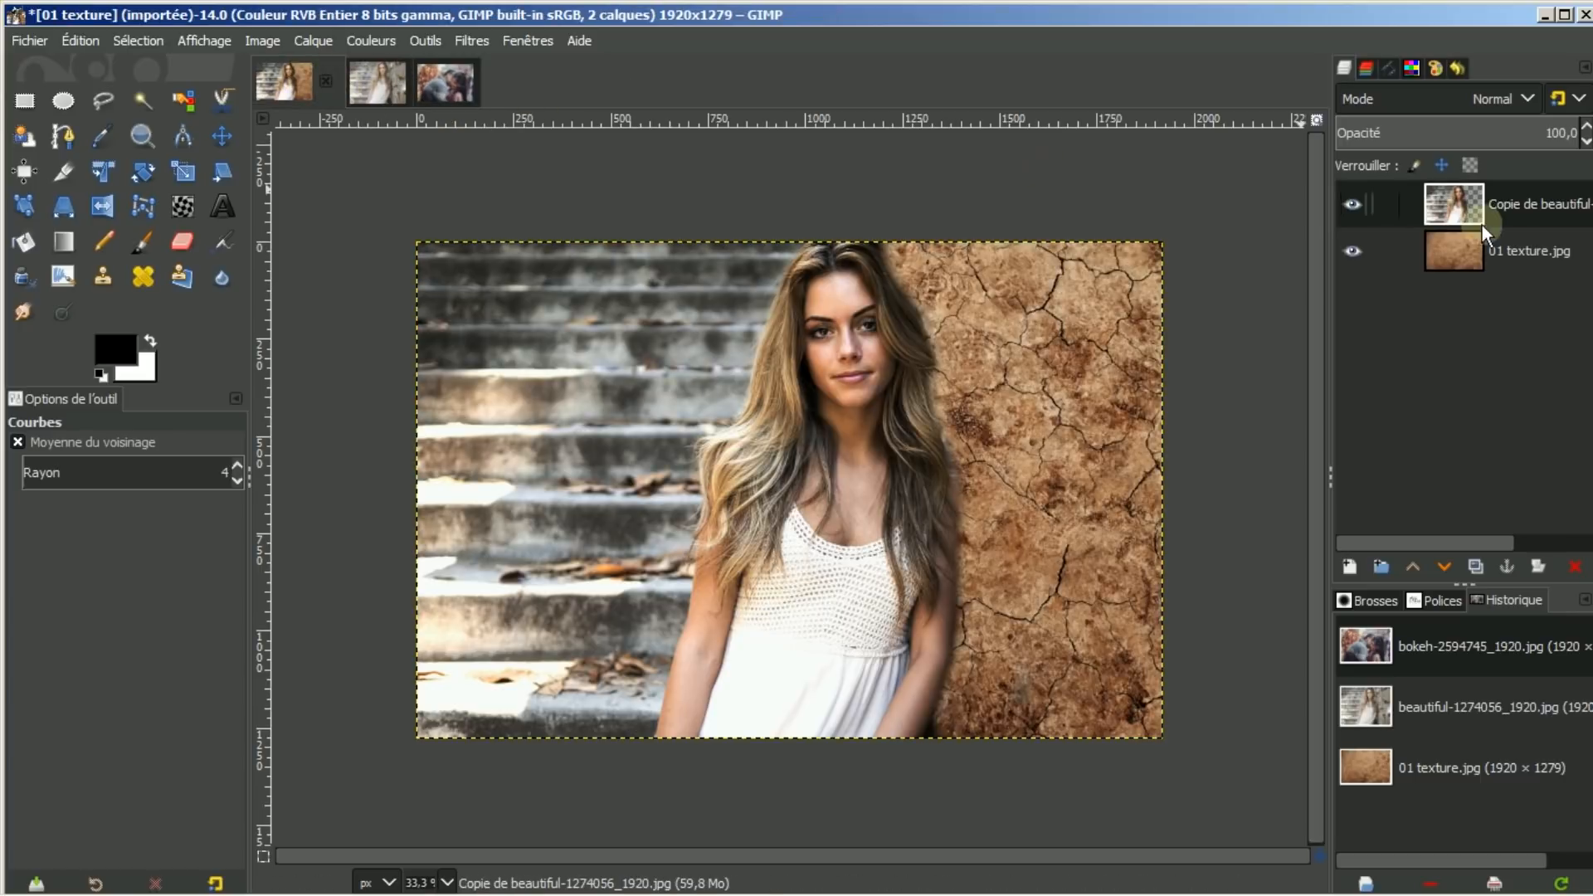
left_click(1515, 199)
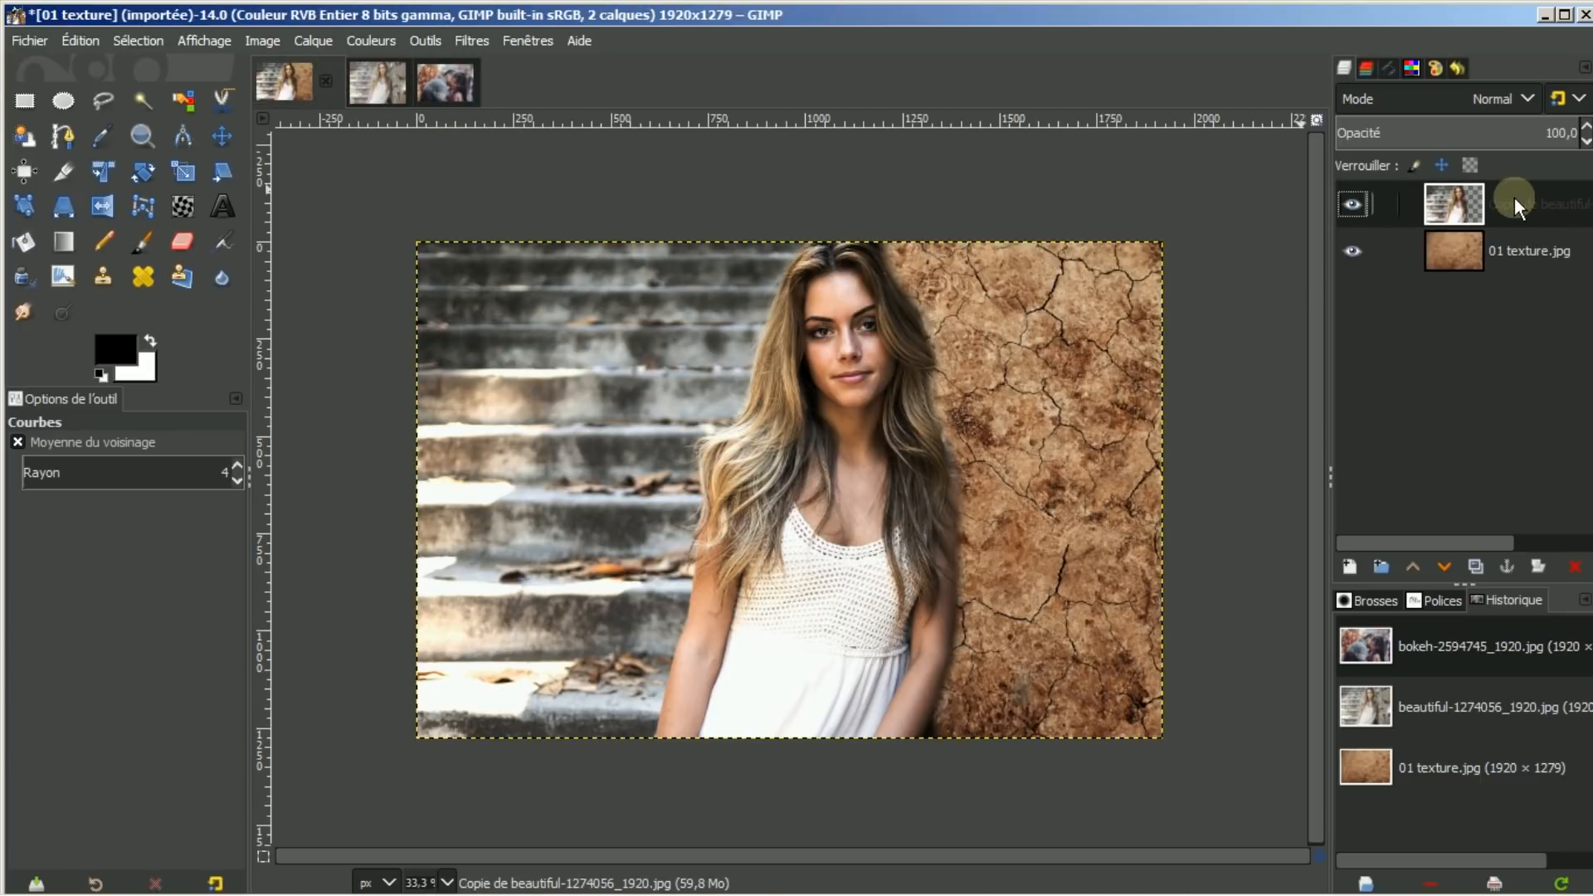
left_click(1568, 566)
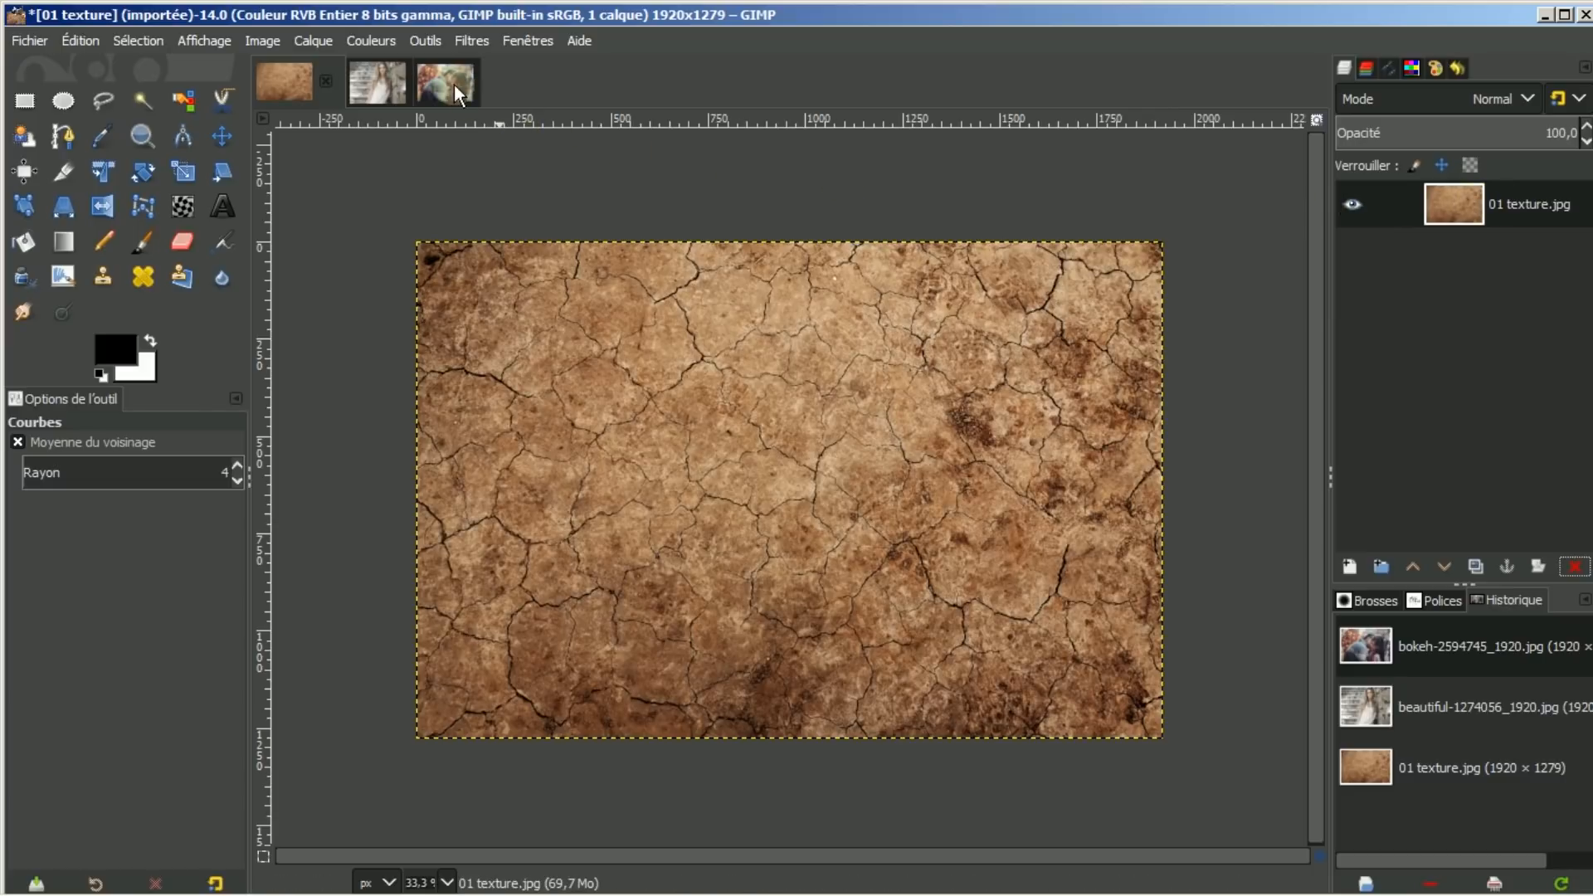
left_click(453, 83)
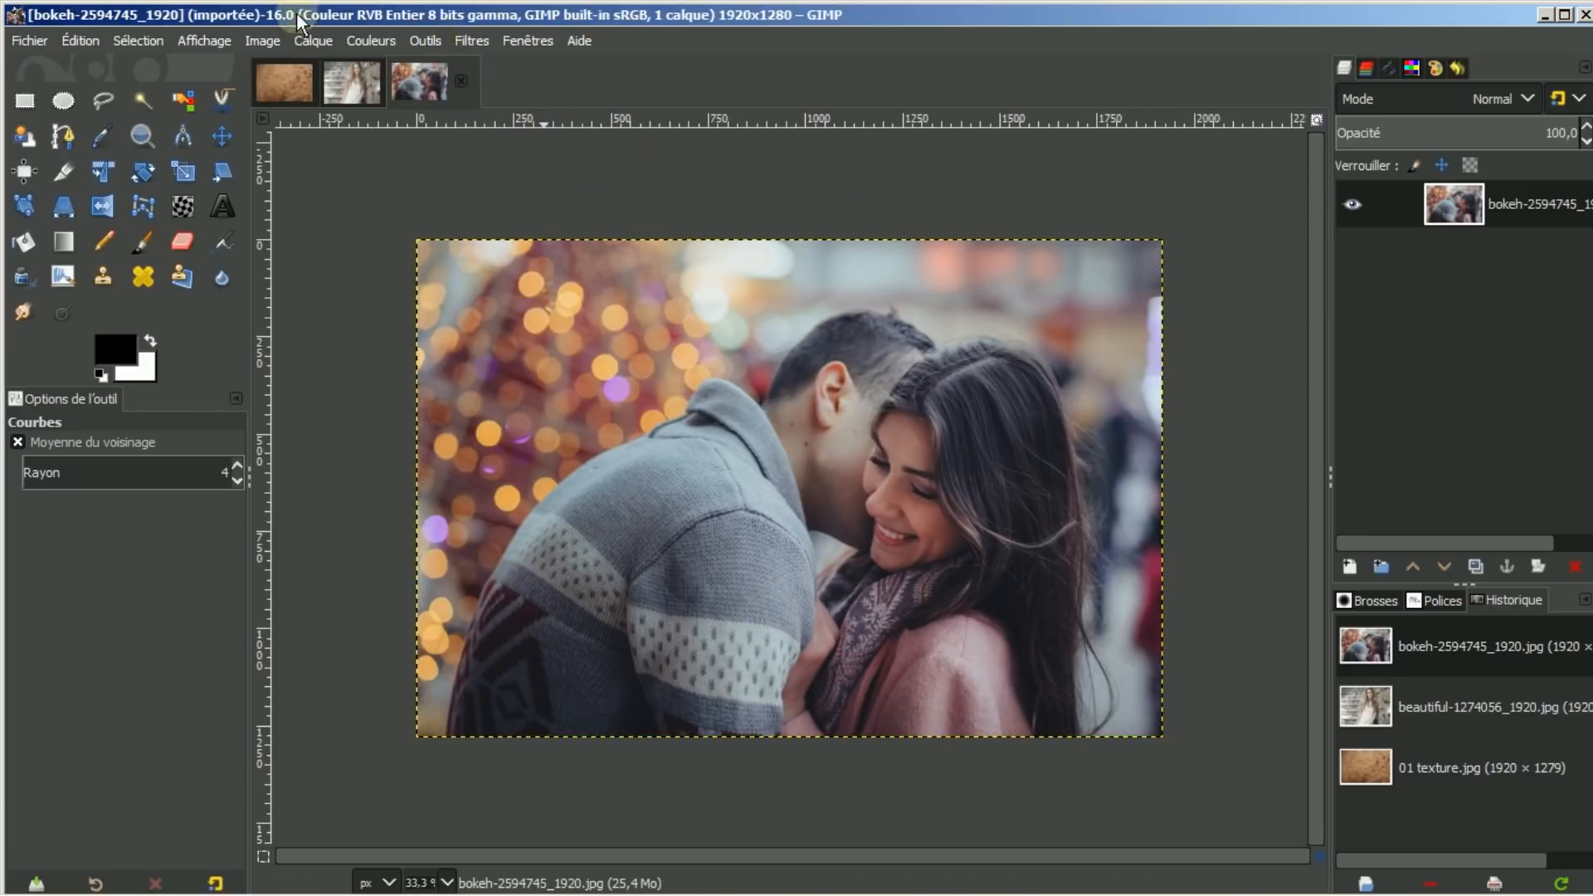
Copy the bokeh couple photo and paste it into 01 texture as a new layer
left_click(85, 39)
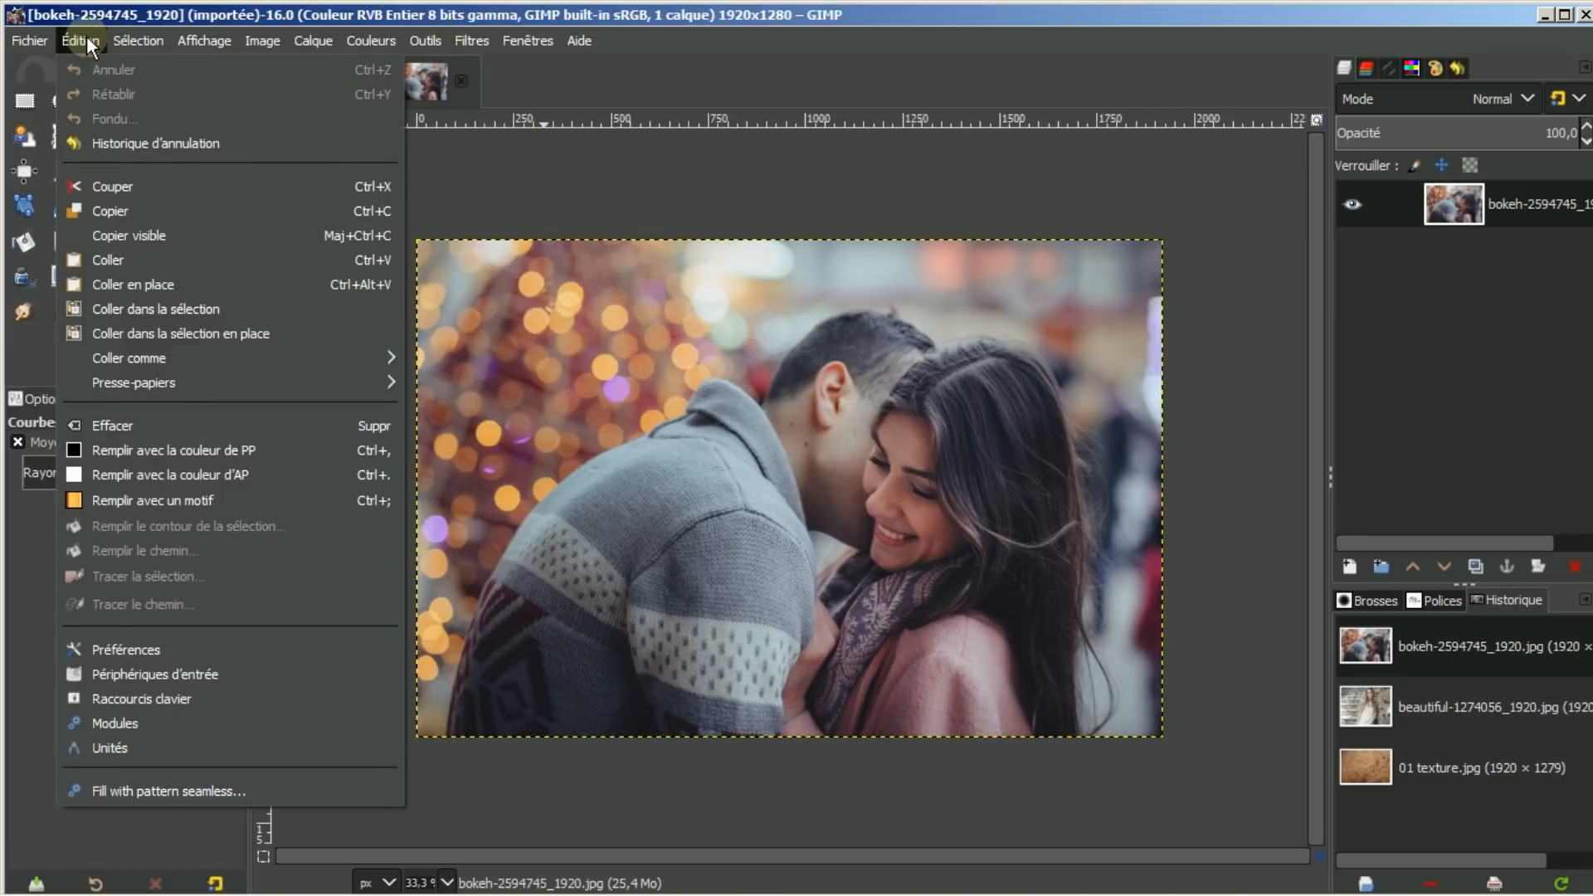
left_click(113, 212)
left_click(274, 87)
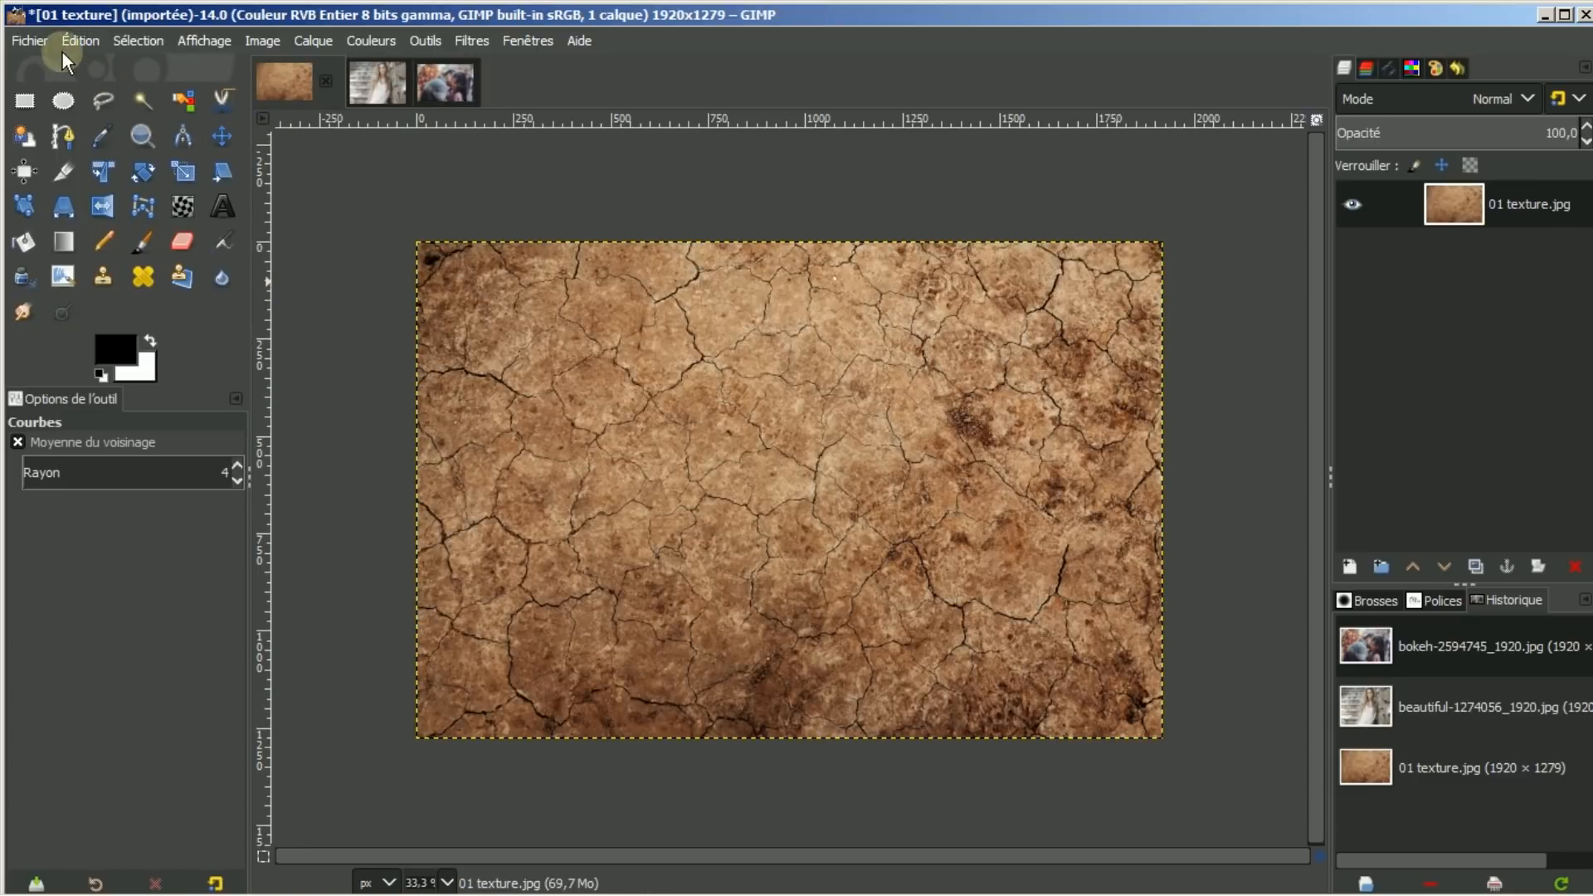
left_click(68, 39)
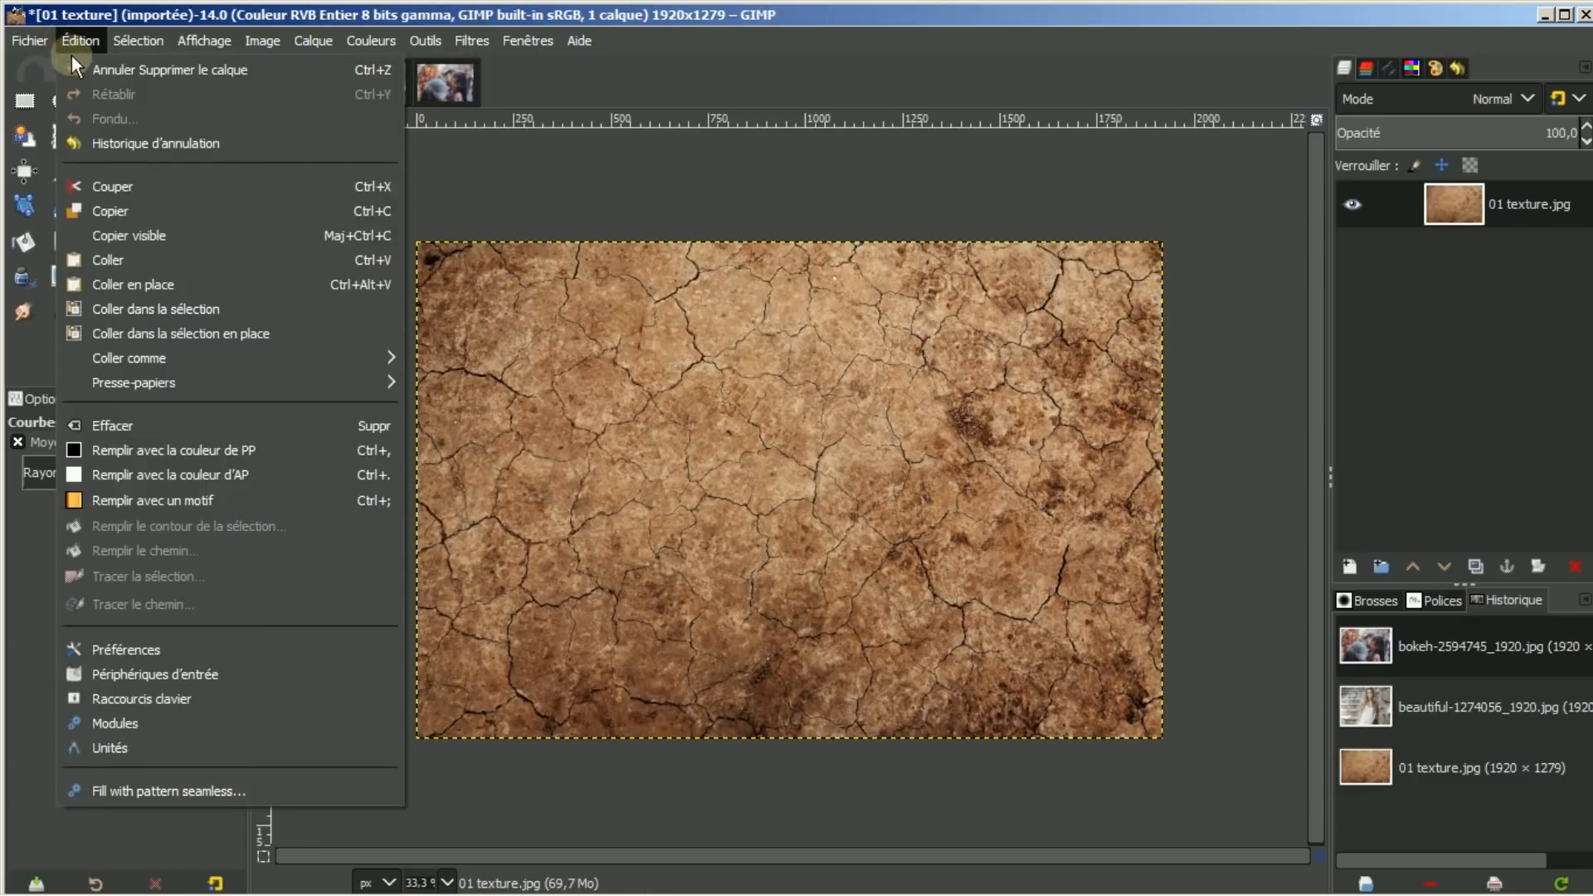
left_click(101, 260)
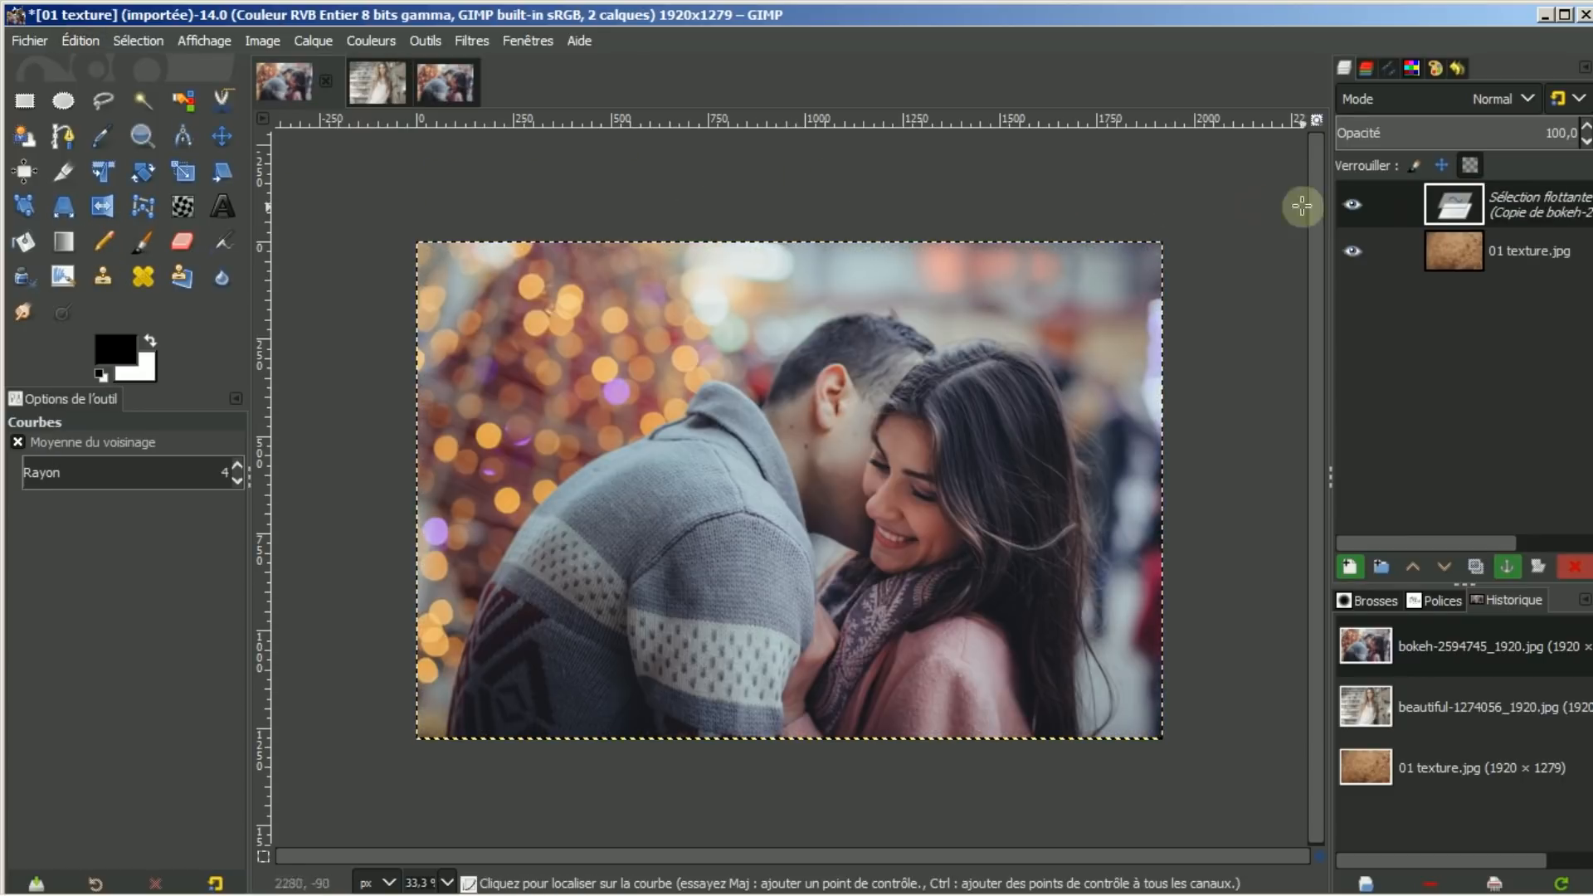
left_click(1346, 571)
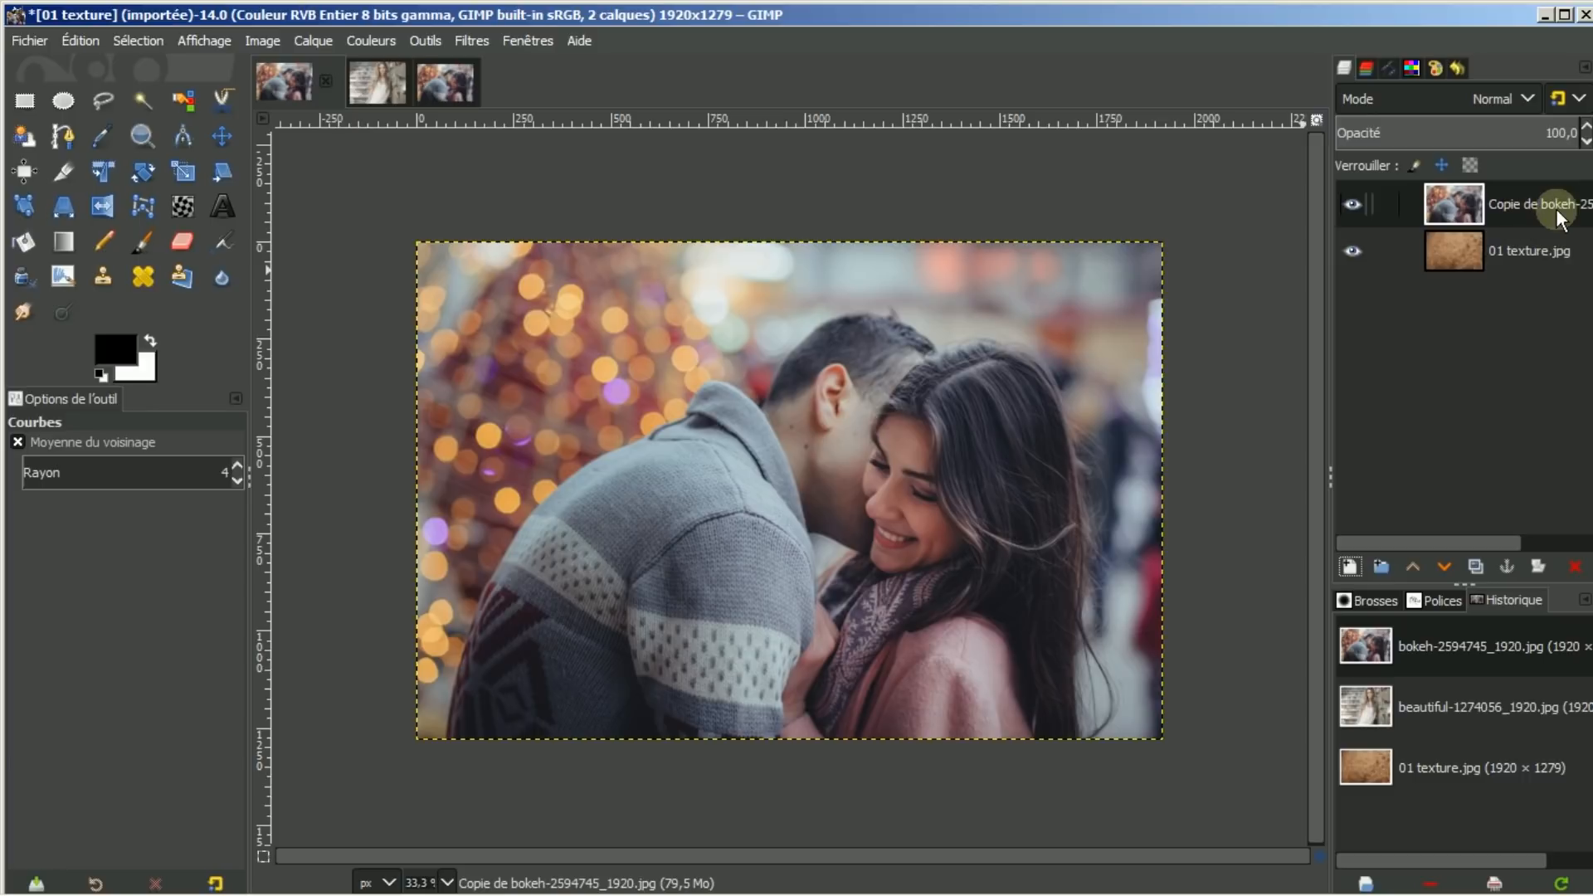
Add a white (Blanc) layer mask to the bokeh couple layer
right_click(1531, 201)
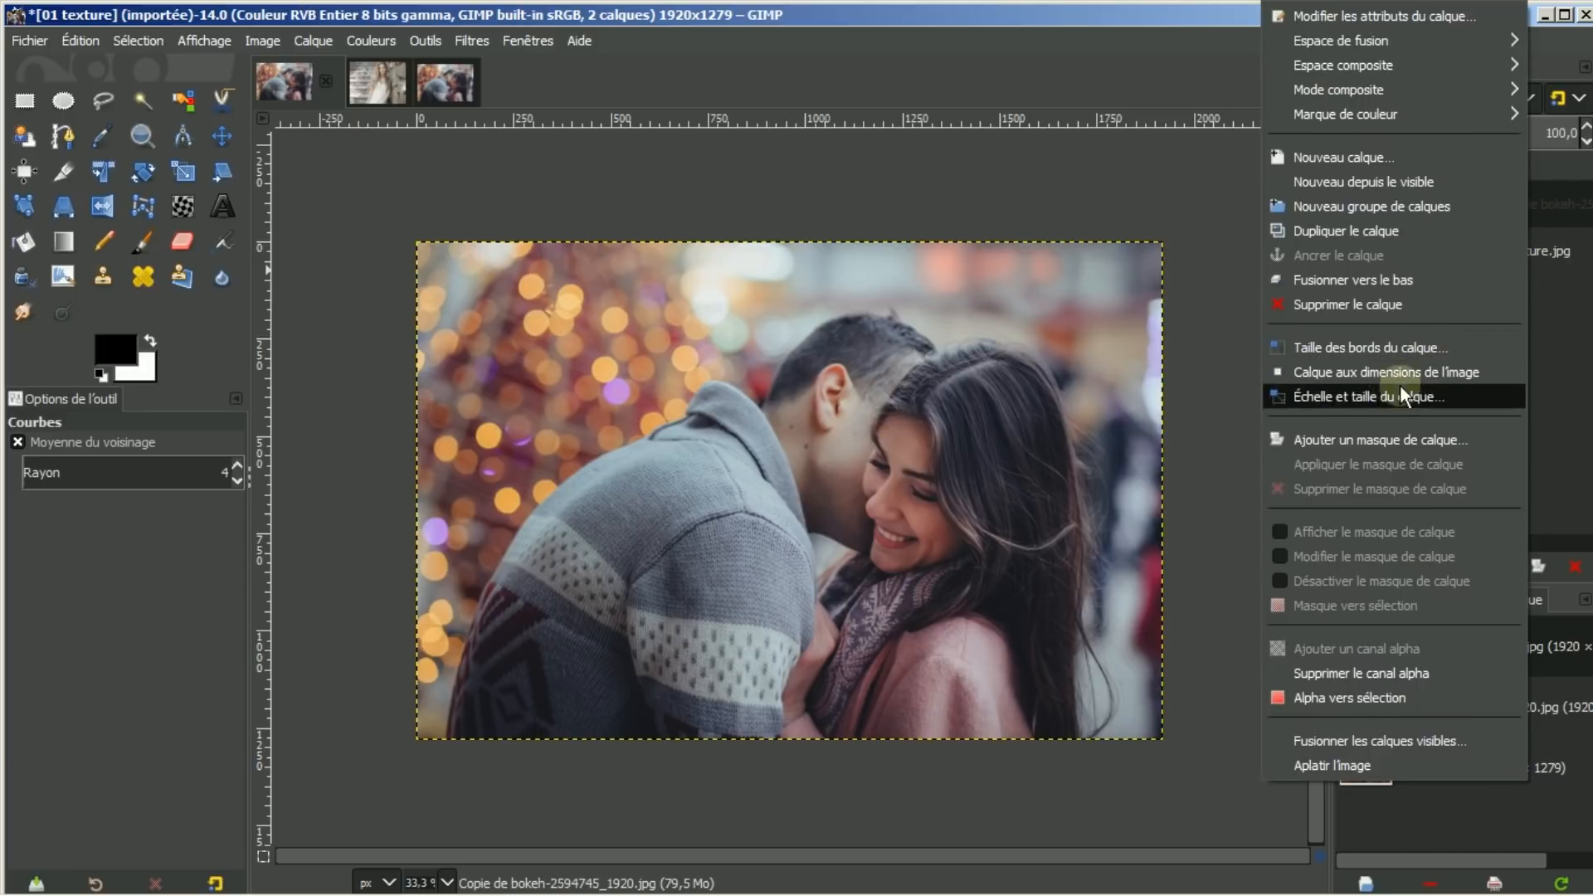
left_click(1356, 441)
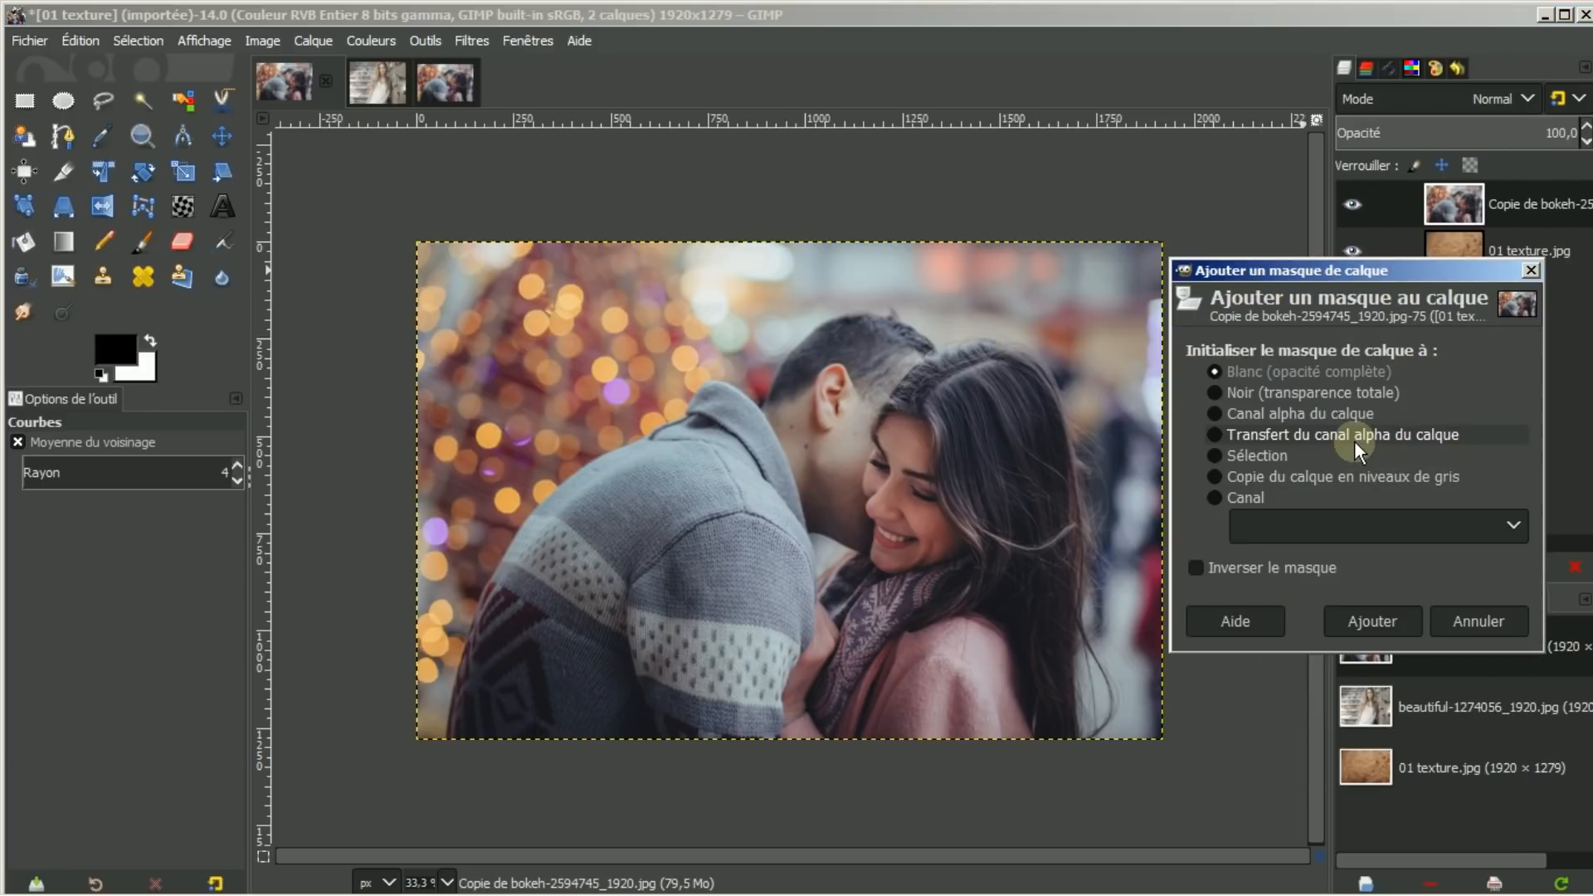
left_click(1353, 619)
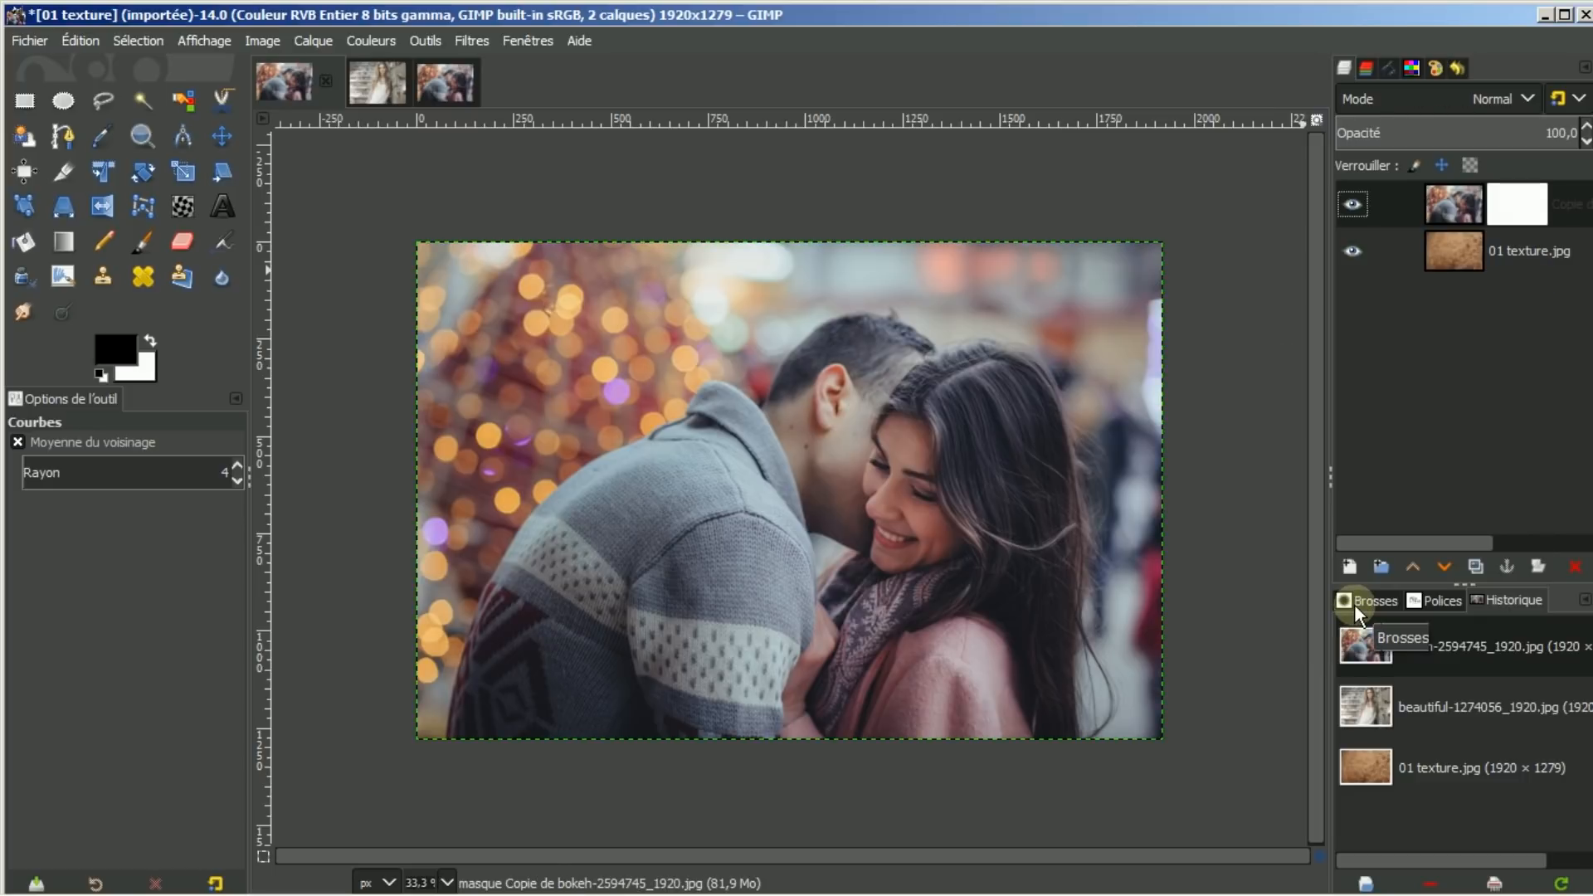
Duplicate the 01 texture layer, hide the original, and select the couple layer's mask
left_click(1447, 251)
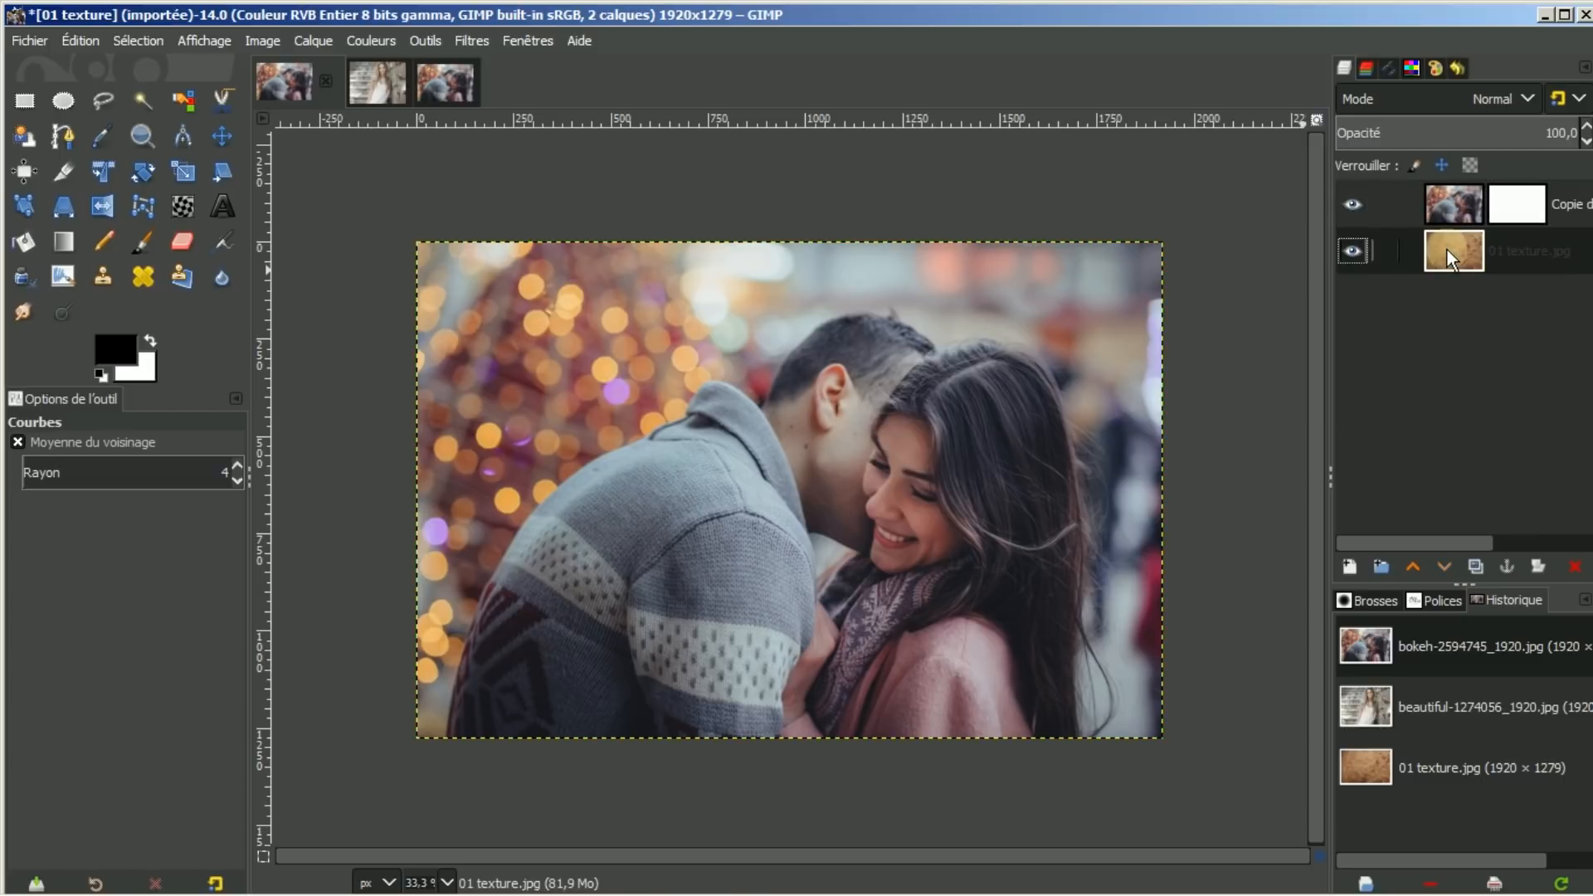
left_click(1475, 566)
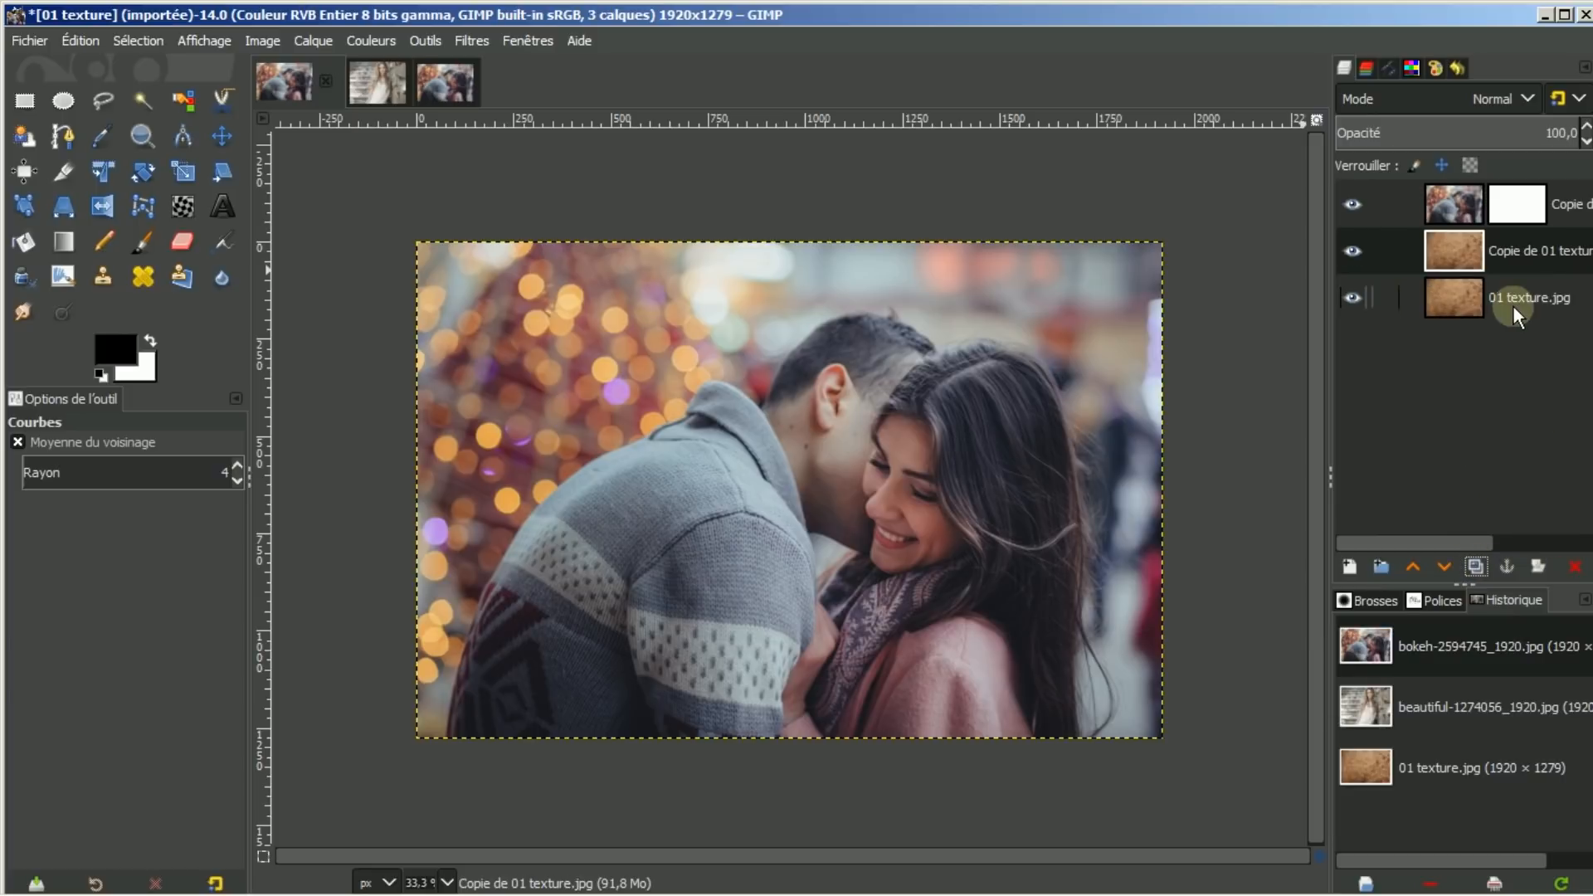
left_click(1352, 298)
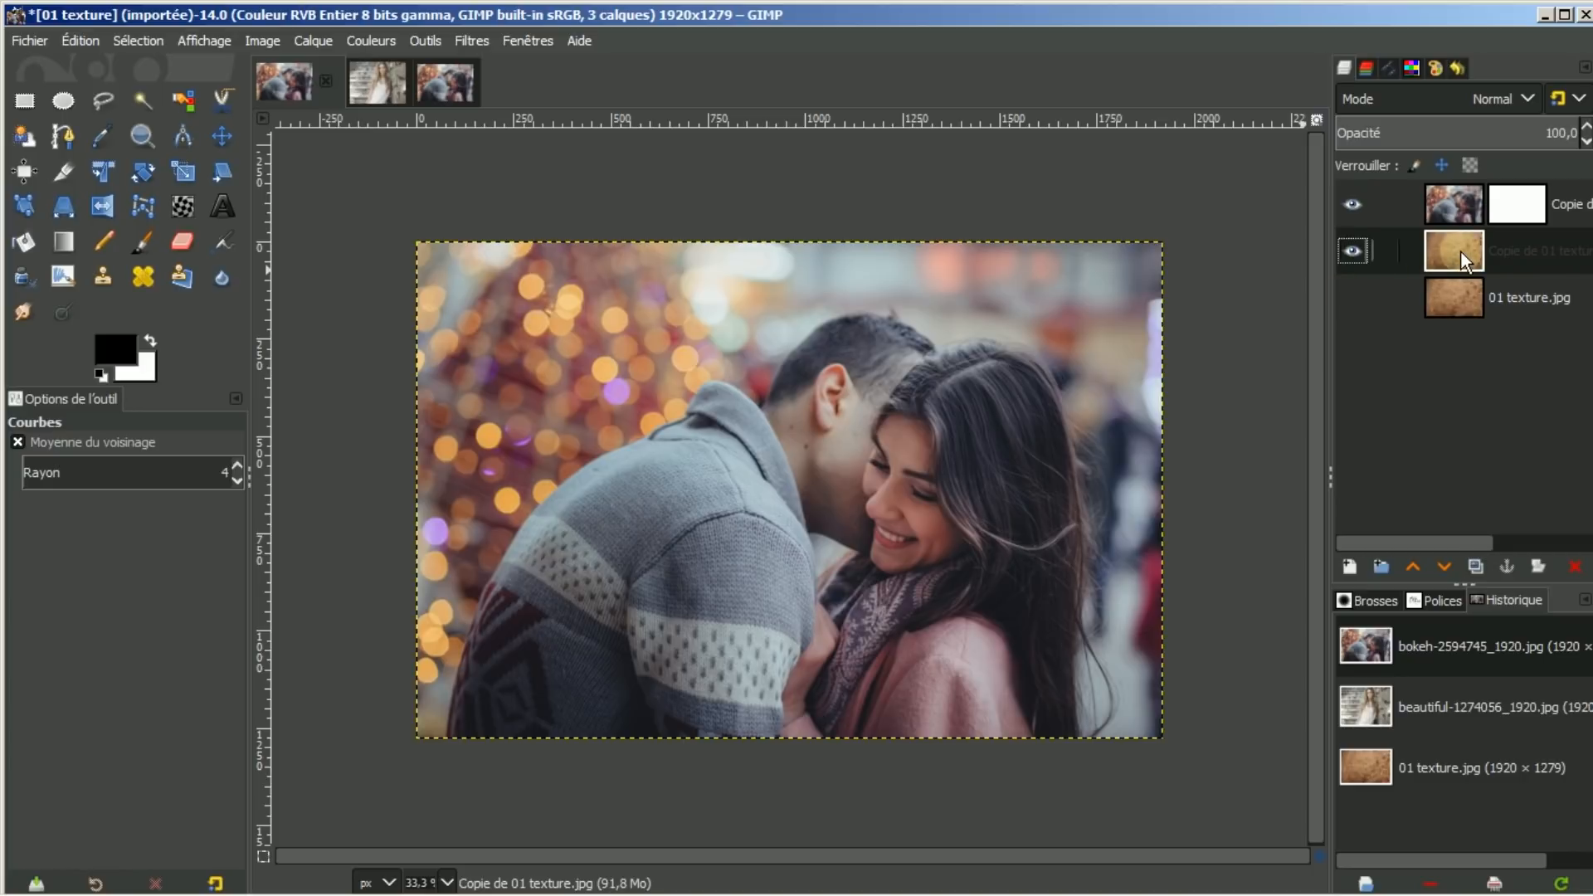
left_click(1515, 200)
left_click(1515, 207)
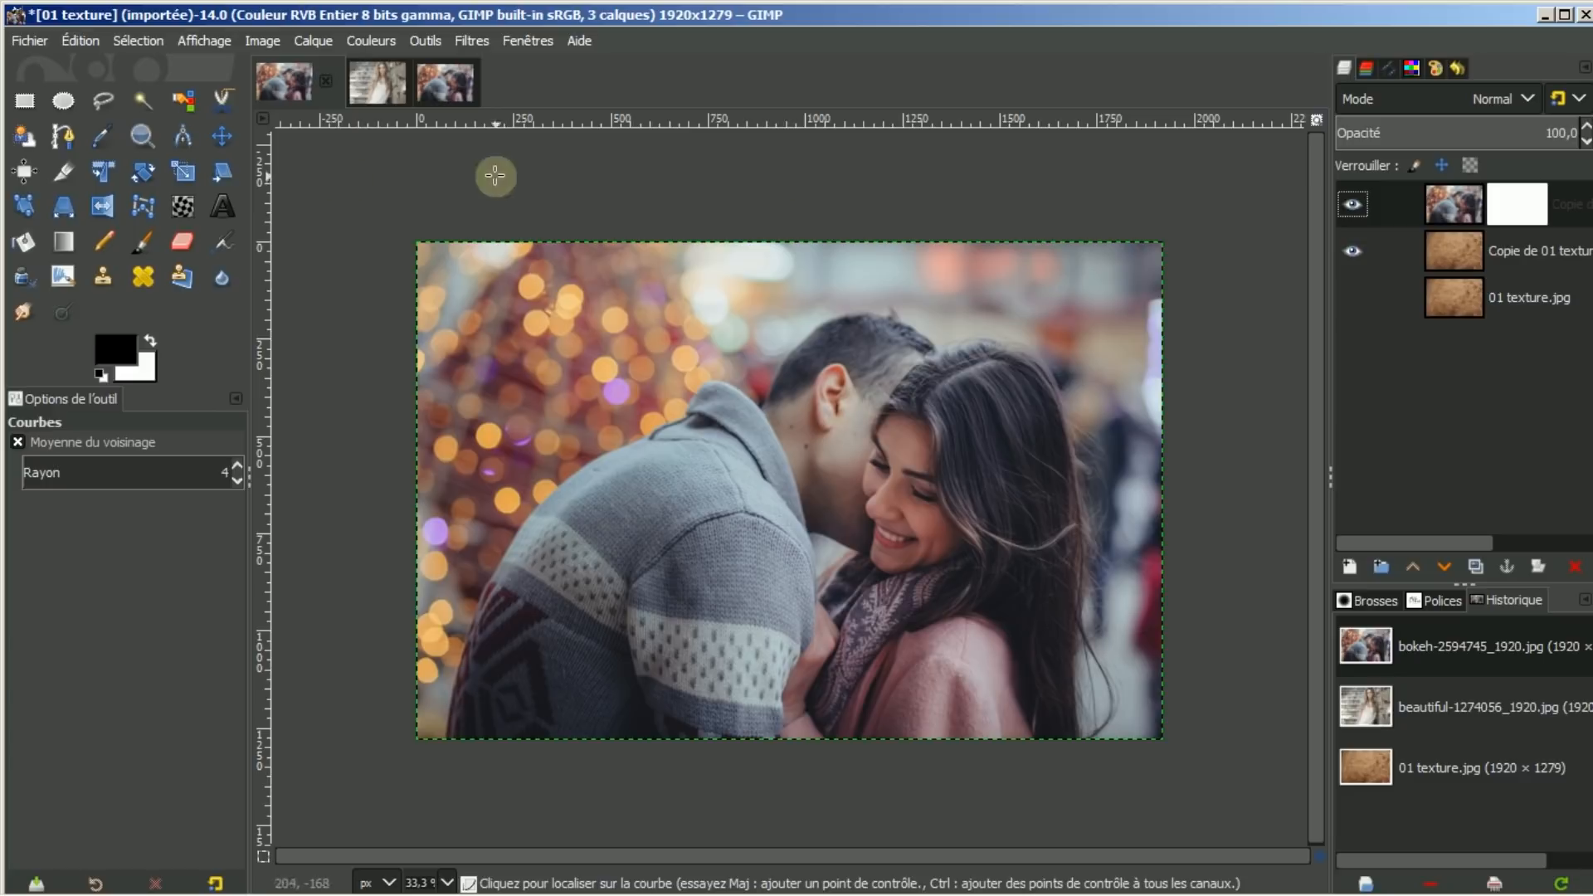
Paint the bokeh mask to hide the background along the top, right and upper-left edges
left_click(144, 241)
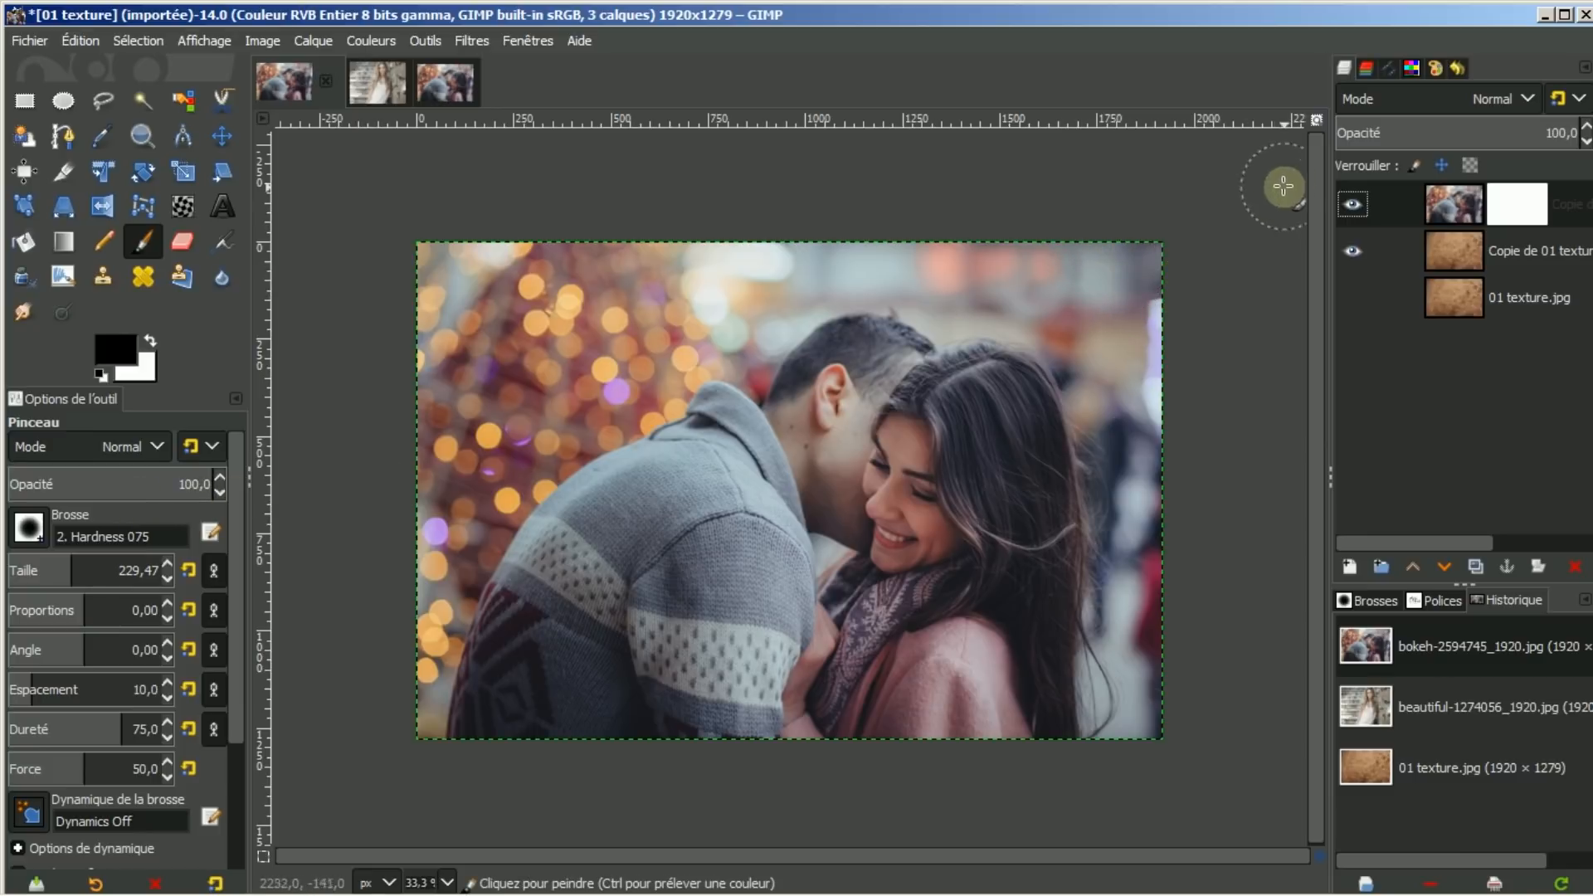
left_click(1317, 119)
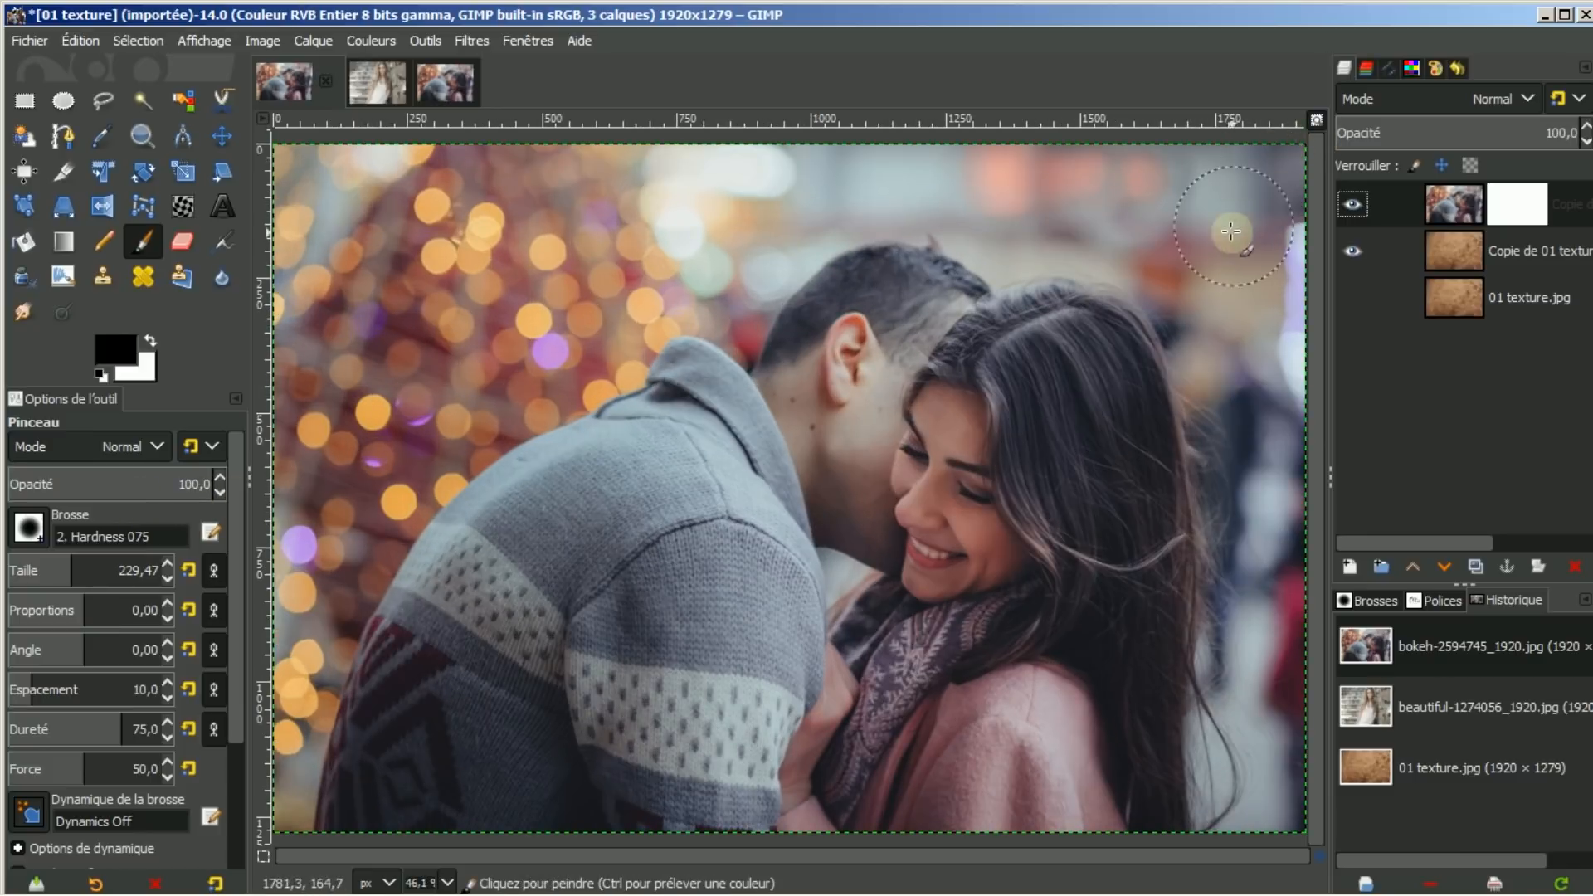
mouse_move(1095, 199)
left_mouse_down()
mouse_move(1149, 201)
mouse_move(1165, 171)
mouse_move(1224, 165)
mouse_move(1281, 180)
mouse_move(1176, 227)
mouse_move(1247, 537)
mouse_move(1231, 782)
mouse_move(1251, 804)
mouse_move(1268, 802)
mouse_move(1292, 614)
mouse_move(1270, 208)
left_mouse_up()
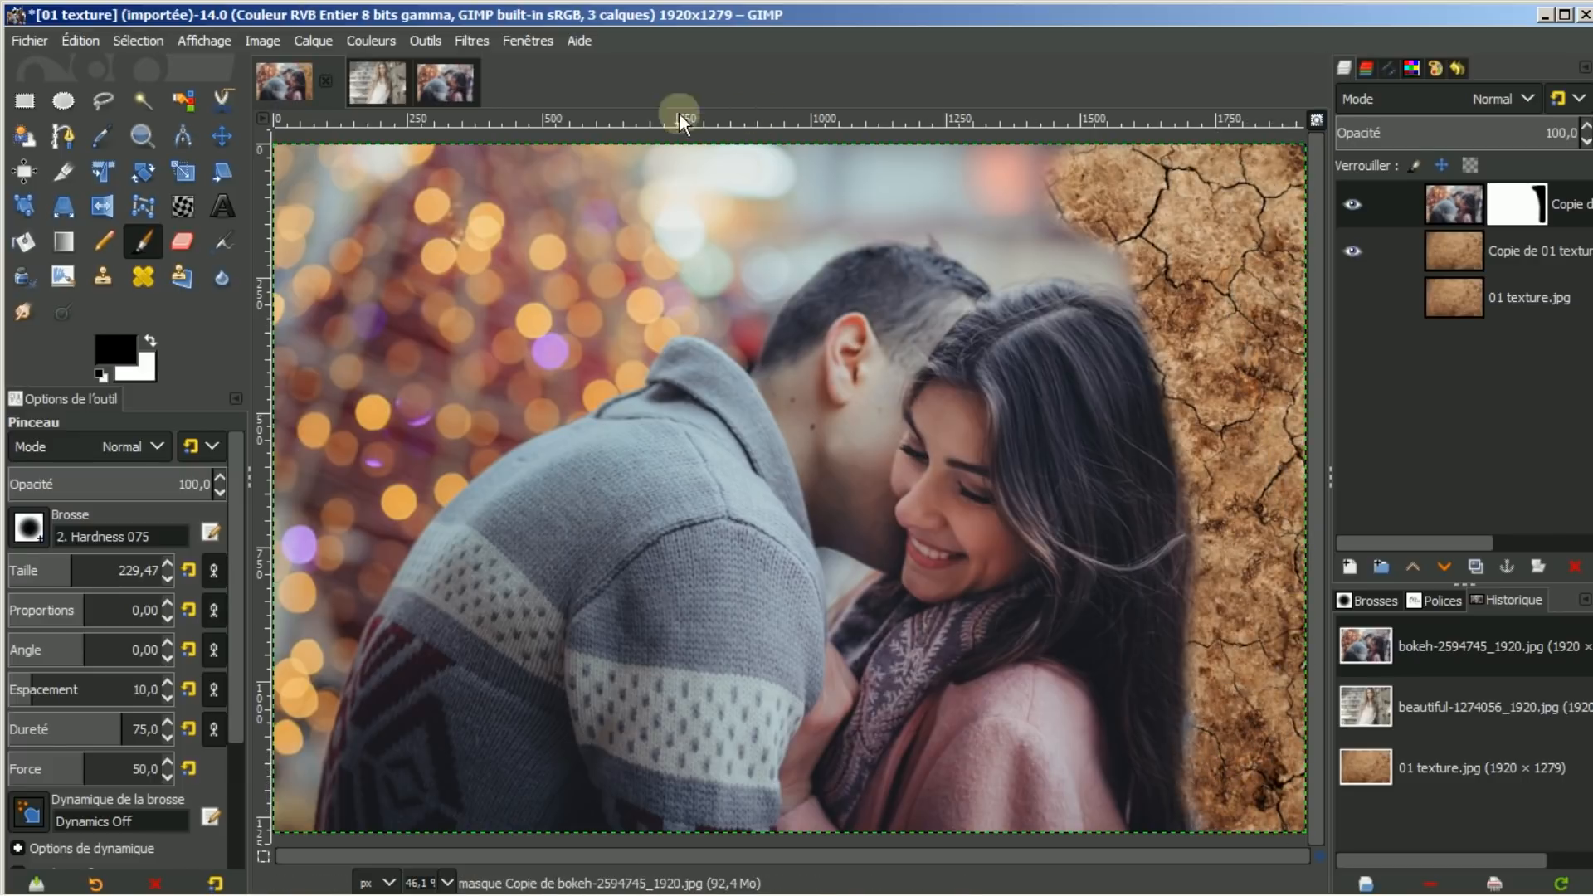
mouse_move(622, 153)
left_mouse_down()
mouse_move(710, 154)
mouse_move(1035, 151)
mouse_move(1018, 234)
mouse_move(990, 246)
mouse_move(1067, 223)
mouse_move(1172, 262)
mouse_move(1163, 243)
mouse_move(930, 186)
mouse_move(984, 212)
left_mouse_up()
mouse_move(926, 201)
left_mouse_down()
mouse_move(793, 218)
mouse_move(727, 281)
mouse_move(679, 255)
mouse_move(717, 229)
mouse_move(543, 163)
mouse_move(276, 164)
mouse_move(293, 380)
mouse_move(465, 276)
mouse_move(400, 373)
mouse_move(400, 405)
mouse_move(471, 358)
mouse_move(431, 431)
mouse_move(563, 371)
mouse_move(644, 300)
mouse_move(683, 291)
mouse_move(727, 313)
mouse_move(709, 229)
mouse_move(588, 258)
mouse_move(693, 190)
mouse_move(722, 218)
mouse_move(723, 254)
mouse_move(804, 223)
left_mouse_up()
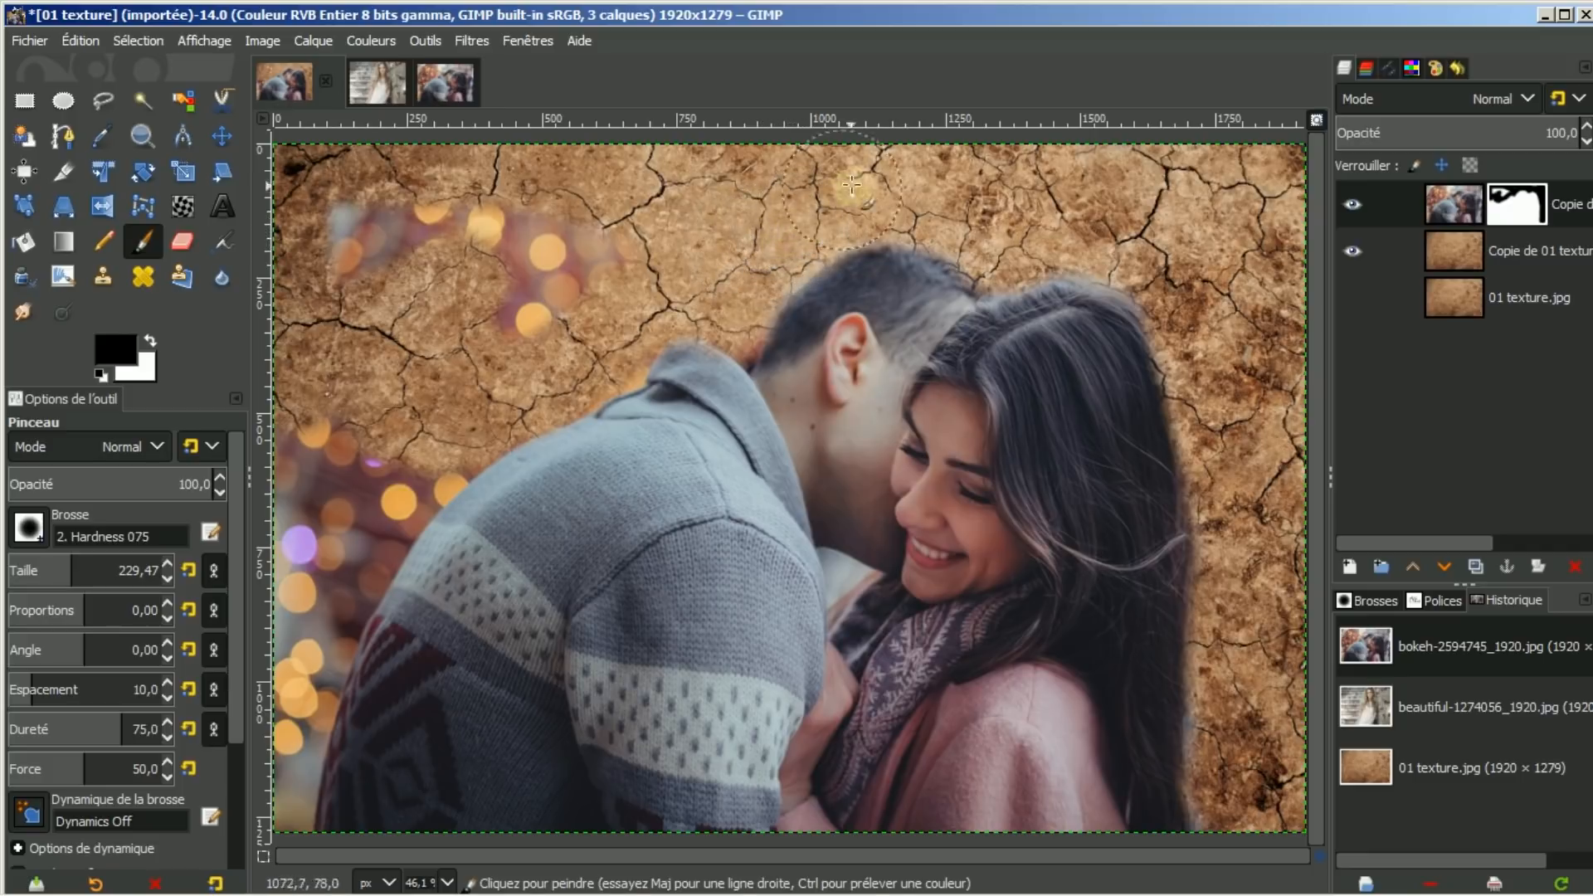
mouse_move(314, 190)
left_mouse_down()
mouse_move(344, 267)
mouse_move(307, 448)
mouse_move(328, 490)
mouse_move(282, 556)
mouse_move(276, 614)
mouse_move(301, 626)
mouse_move(332, 597)
mouse_move(382, 501)
mouse_move(486, 411)
mouse_move(465, 456)
mouse_move(349, 507)
mouse_move(289, 651)
mouse_move(290, 726)
mouse_move(259, 807)
mouse_move(320, 722)
mouse_move(304, 631)
left_mouse_up()
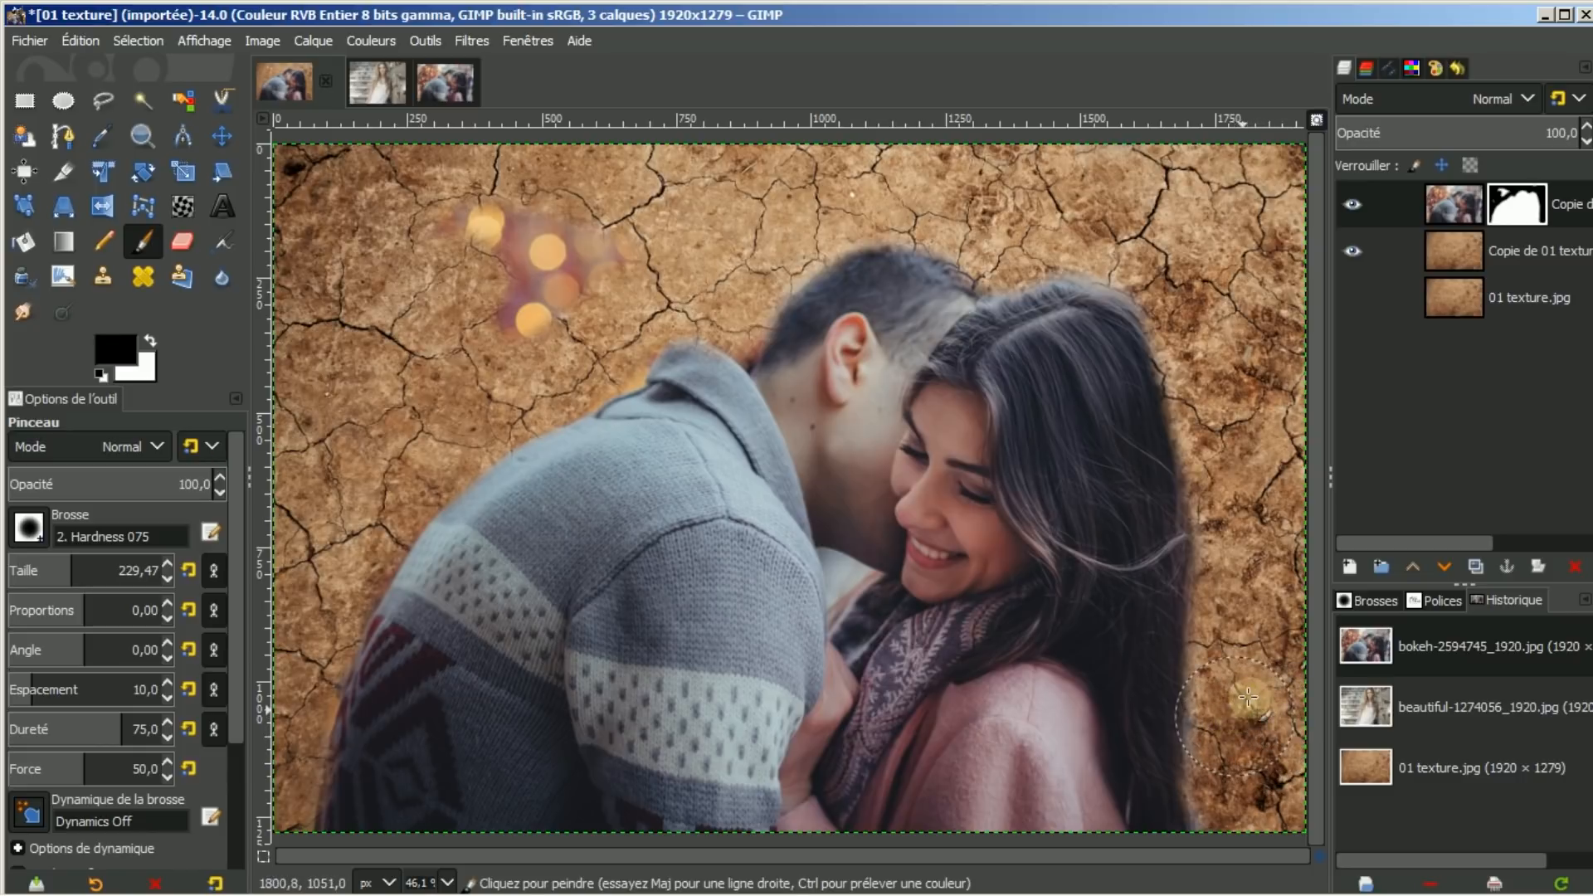
key("bracketleft")
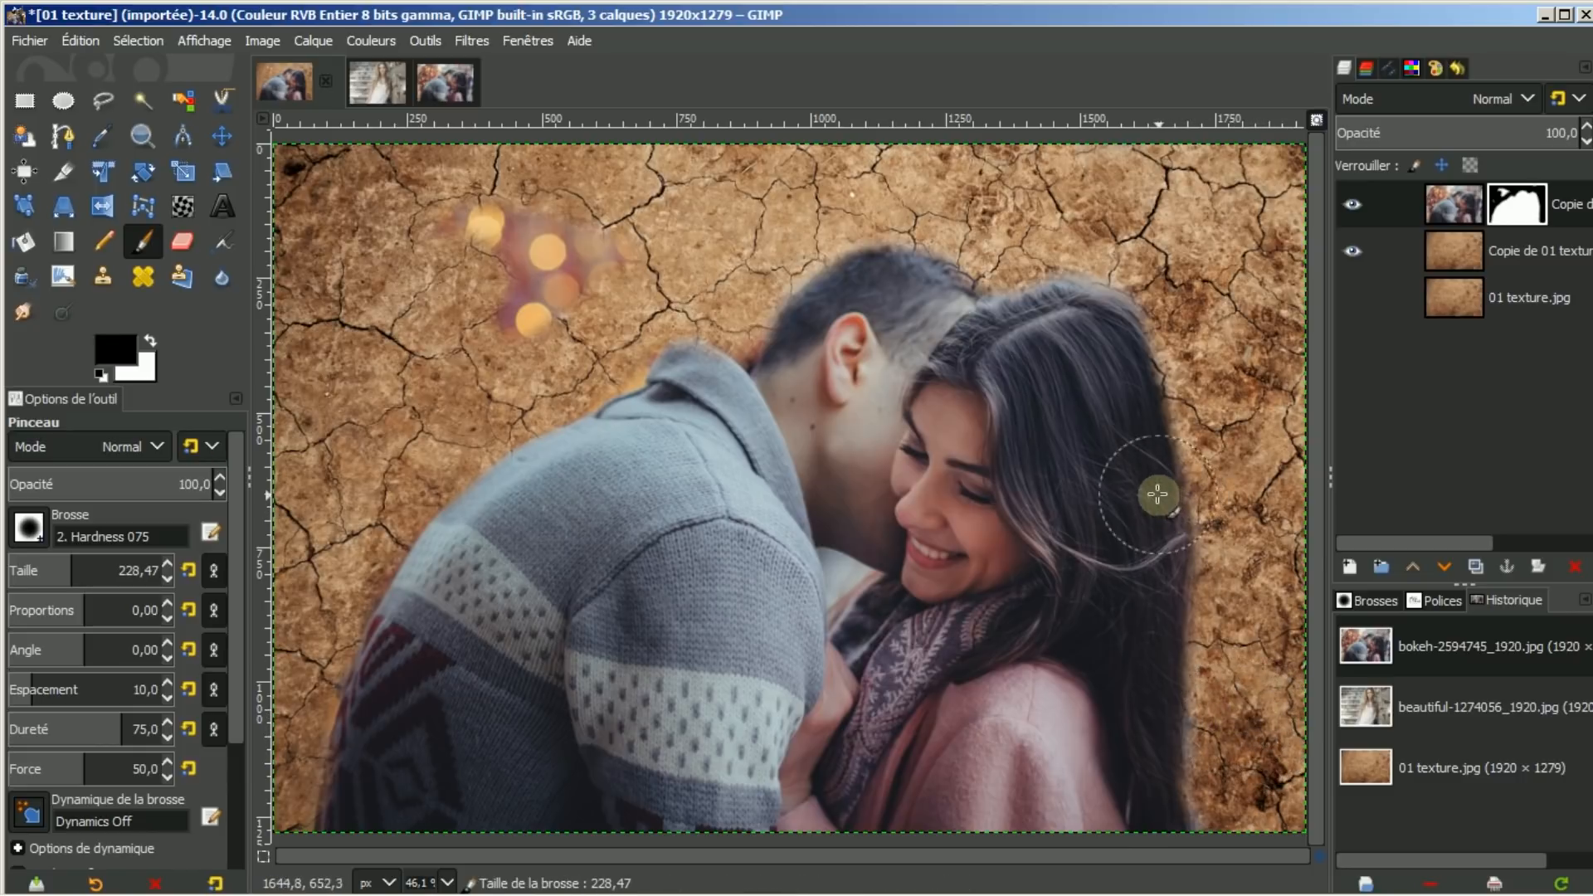
key("minus")
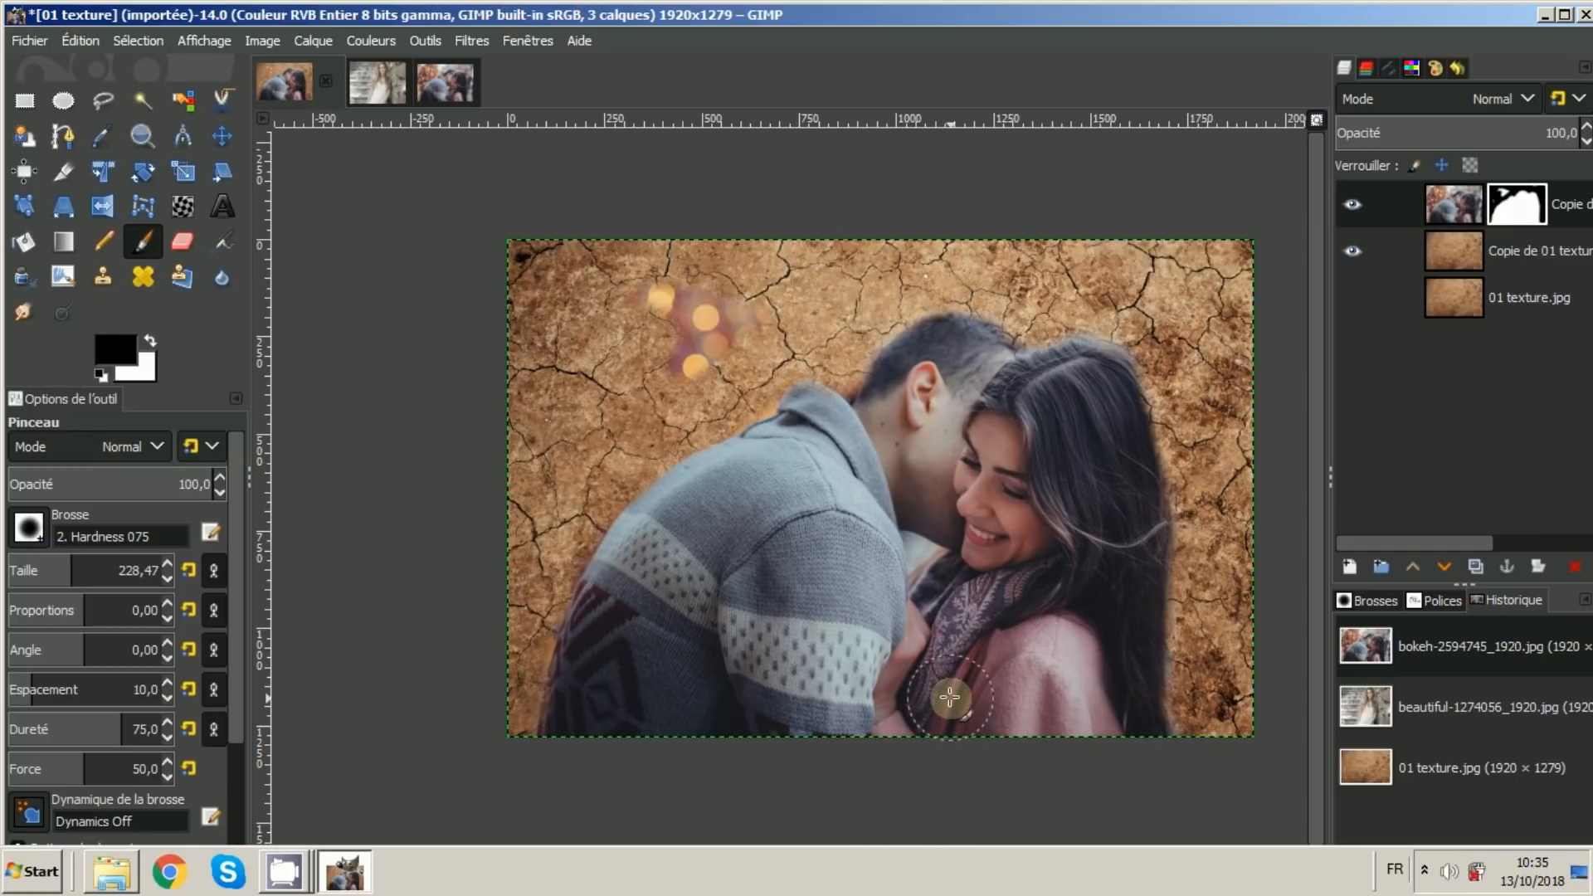
left_click_drag(907, 853, 974, 850)
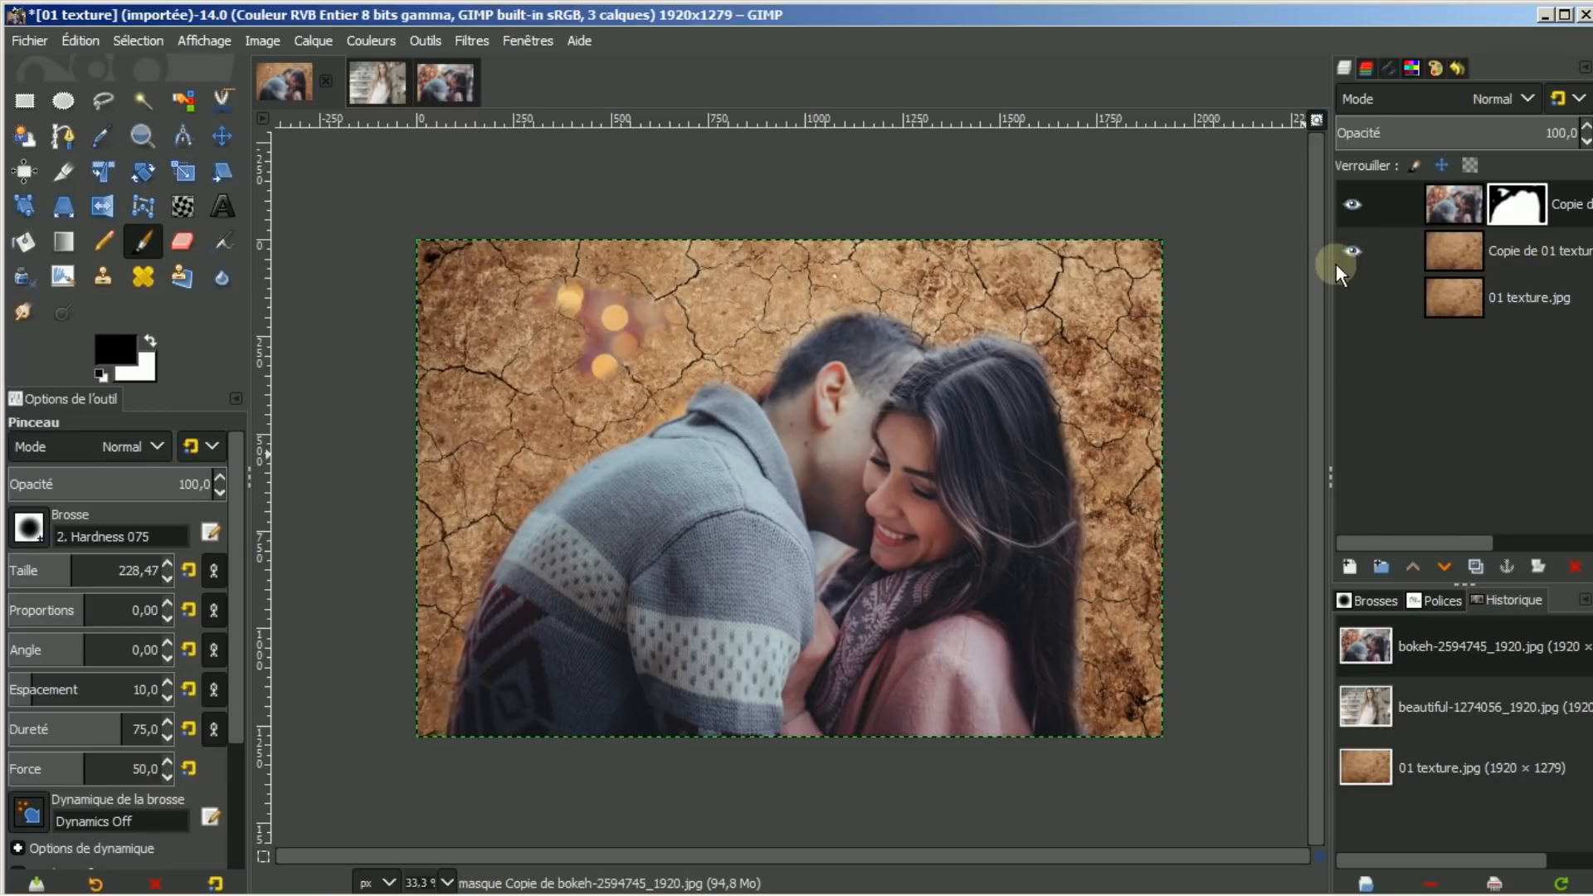
left_click(1457, 246)
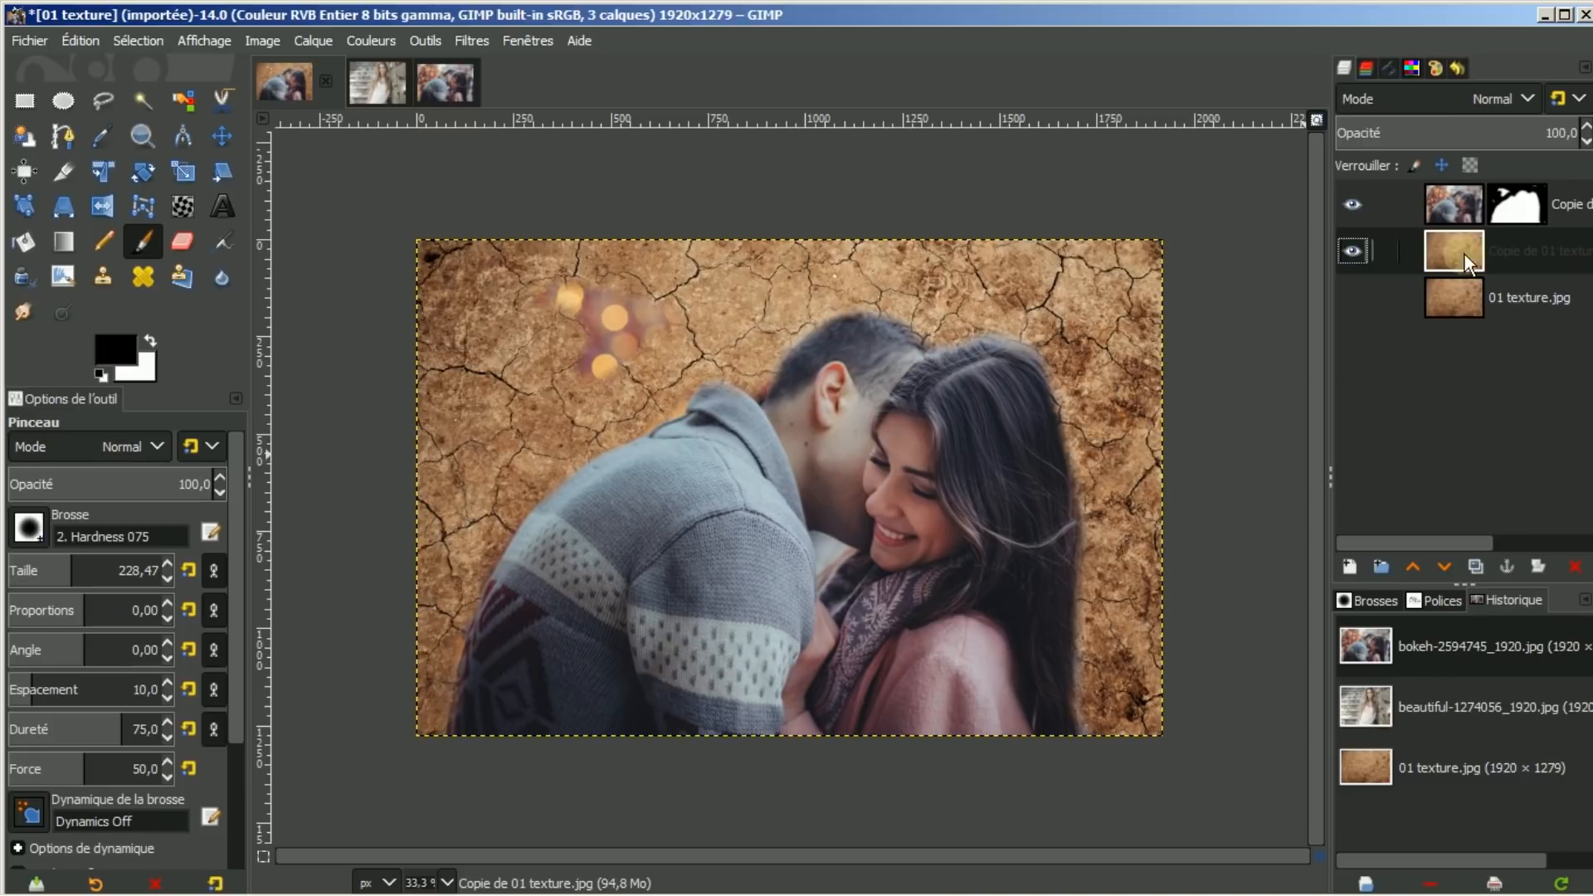
Apply a Flou gaussien of about 20.50 to the Copie de 01 texture layer
left_click(462, 43)
mouse_move(490, 192)
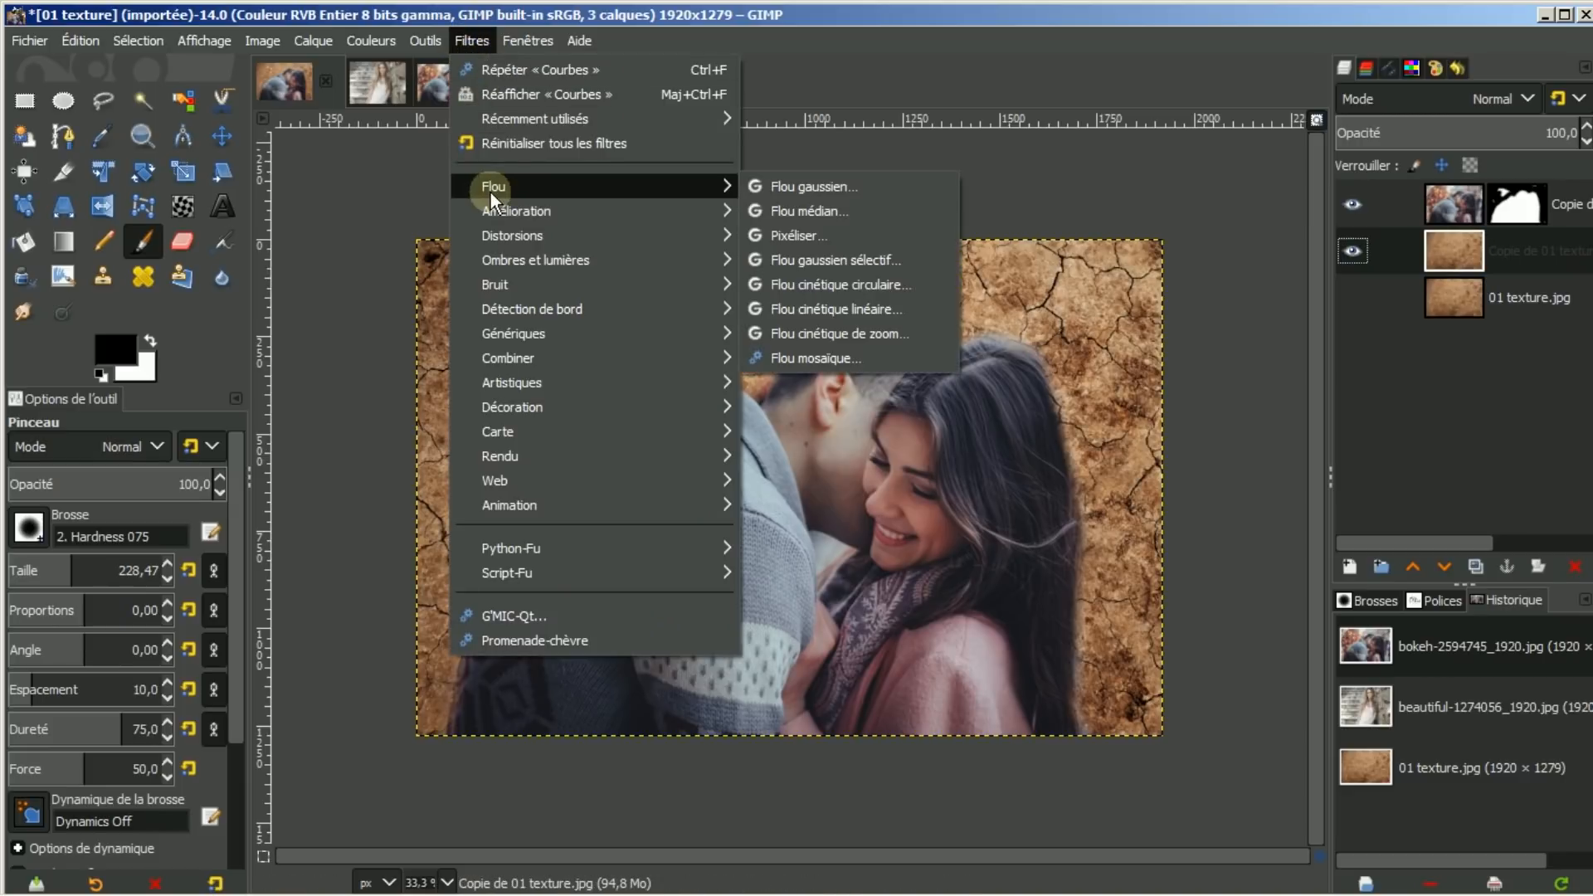
left_click(850, 191)
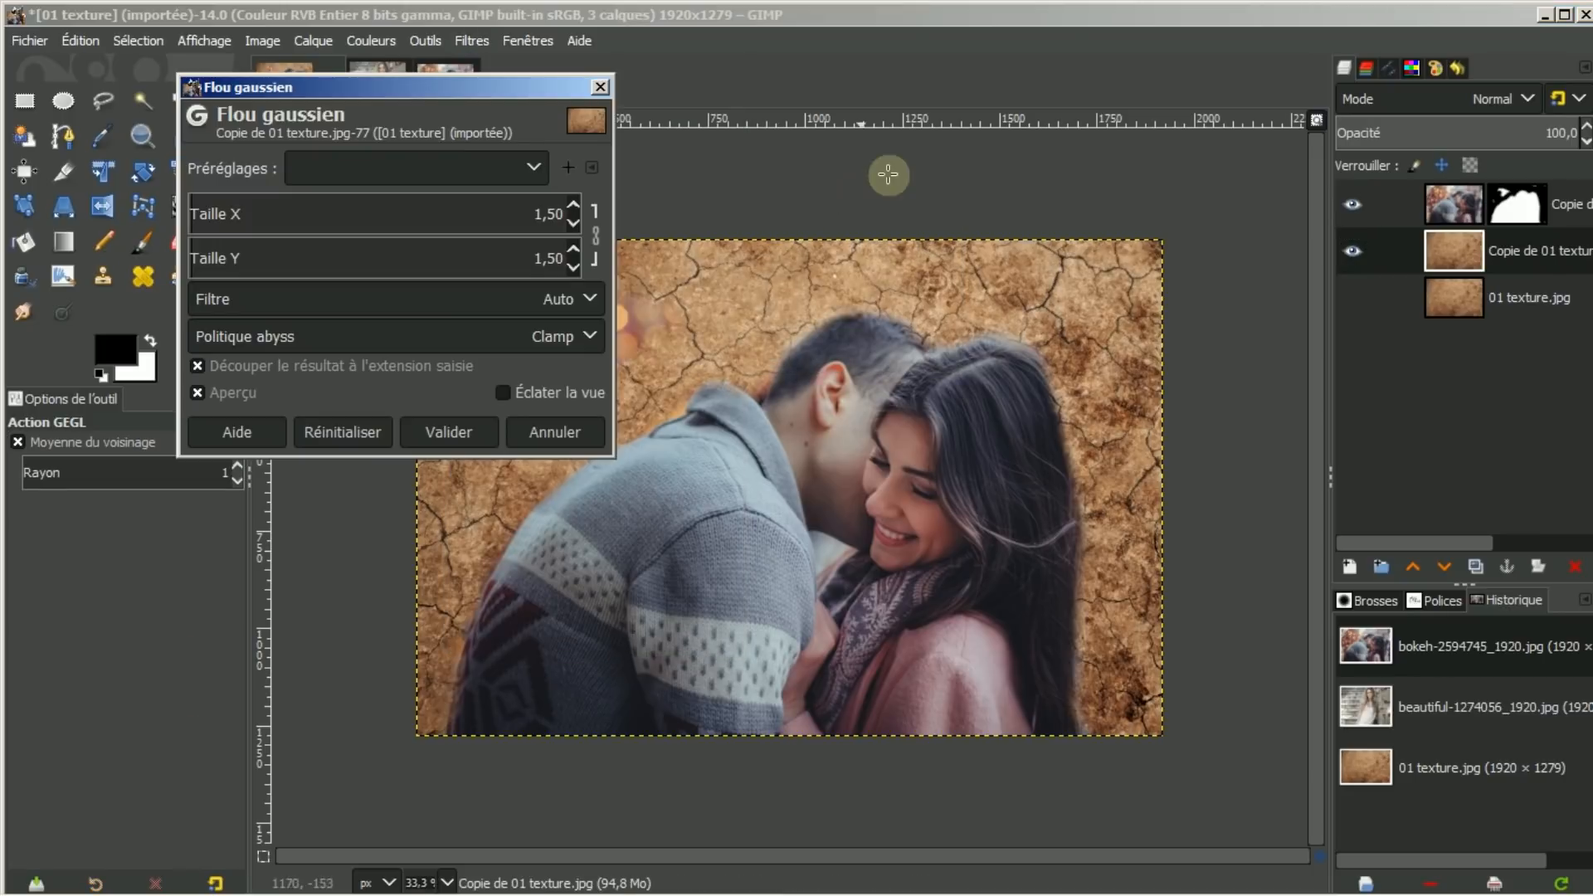
left_click(572, 201)
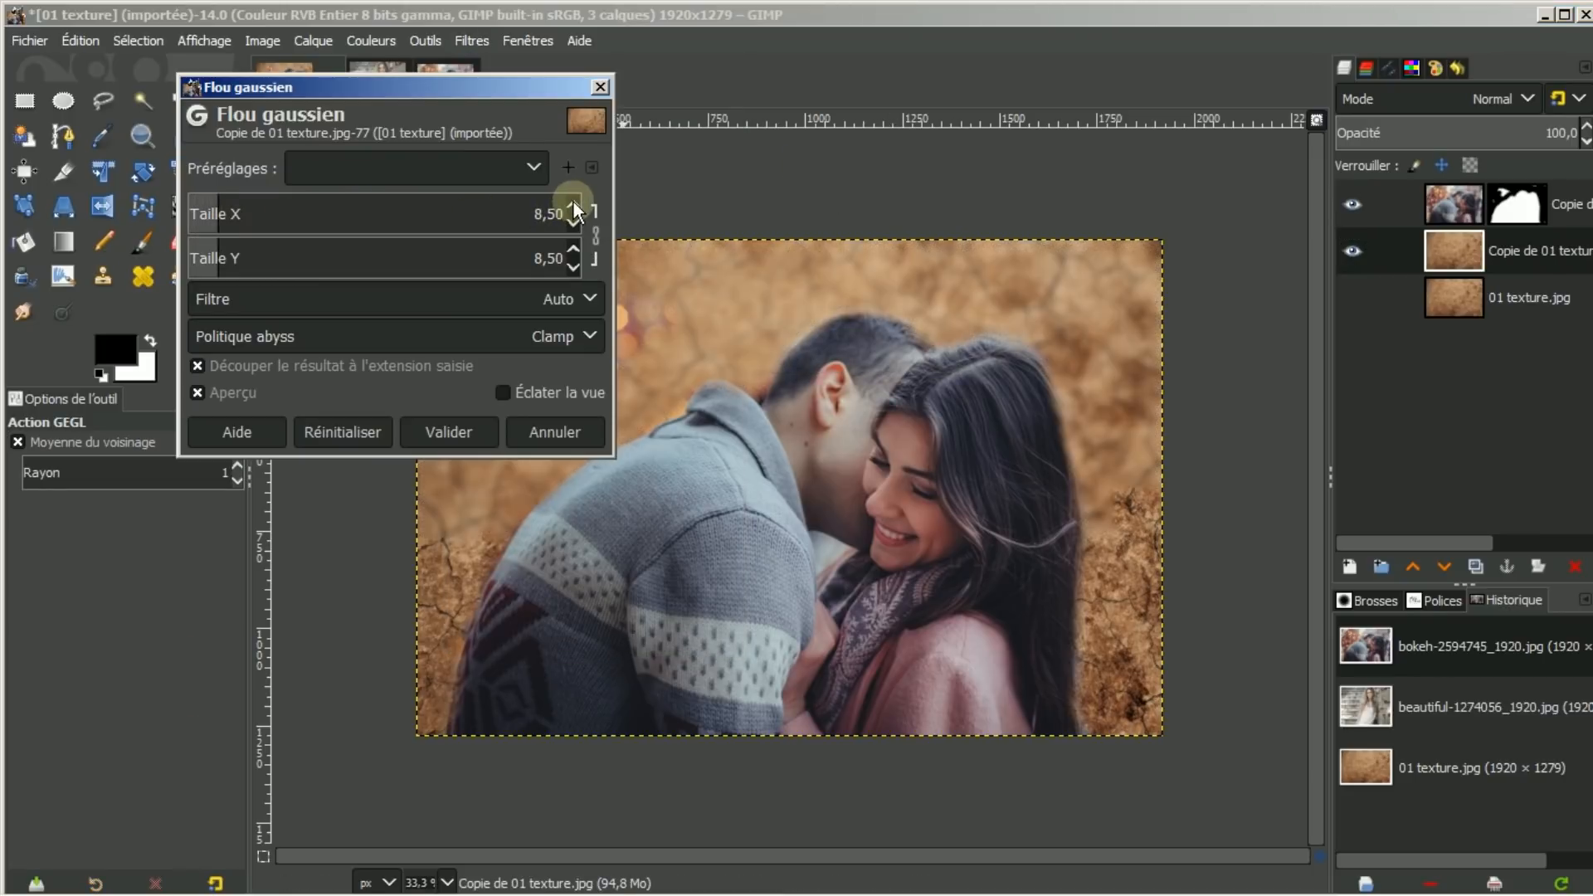
left_click(572, 202)
left_click_drag(572, 202, 574, 202)
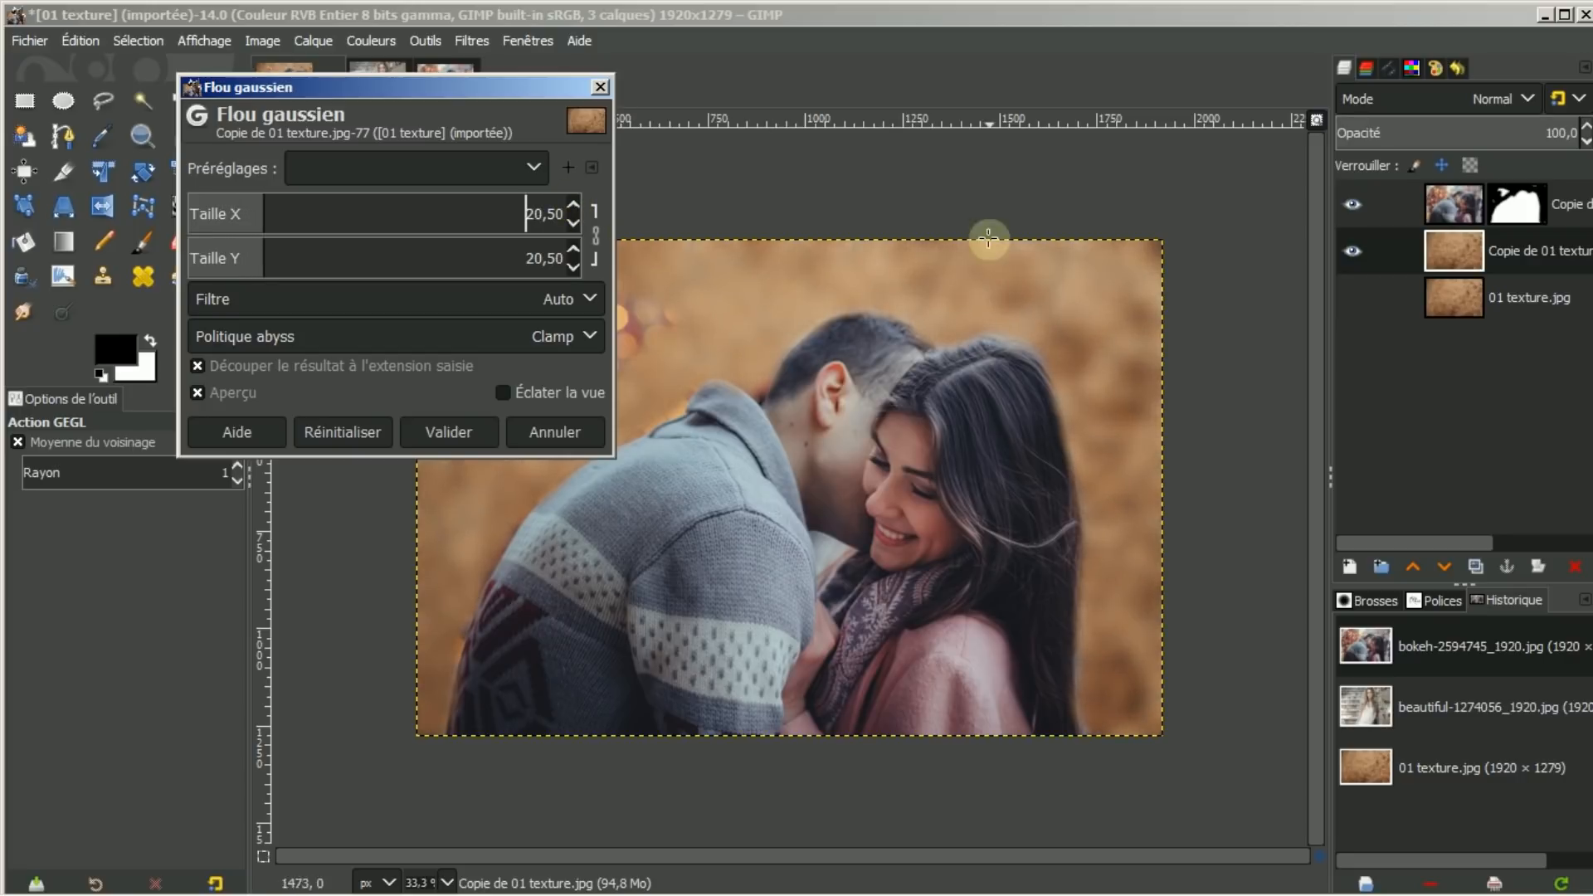
left_click(428, 432)
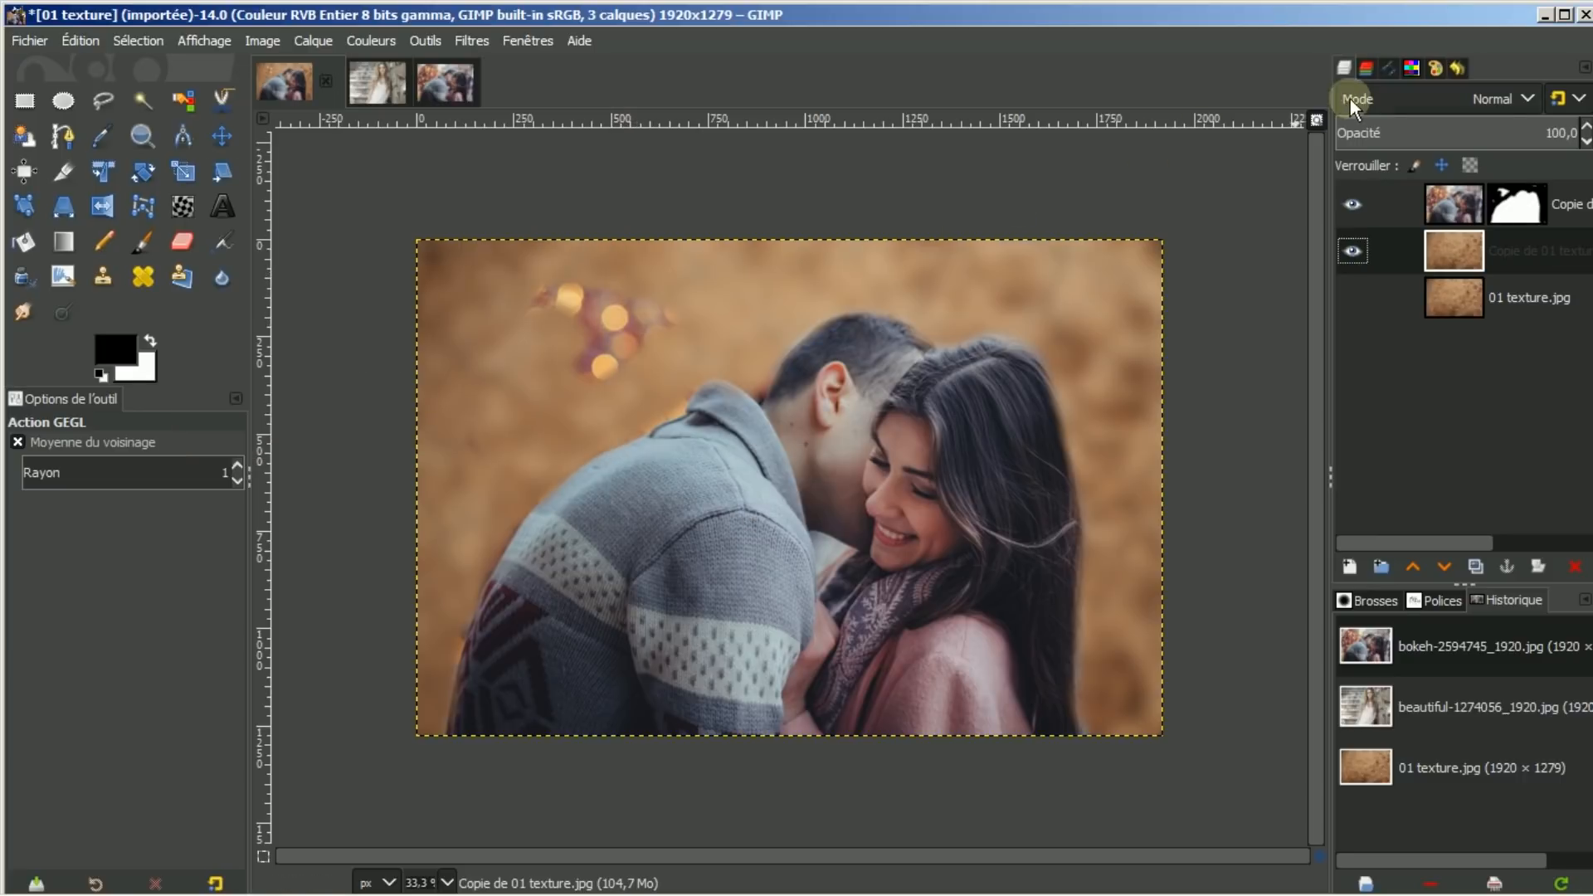
Select the couple photo layer's pixels instead of its mask, and zoom the view to 46.1%
left_click(1447, 197)
left_click(1522, 211)
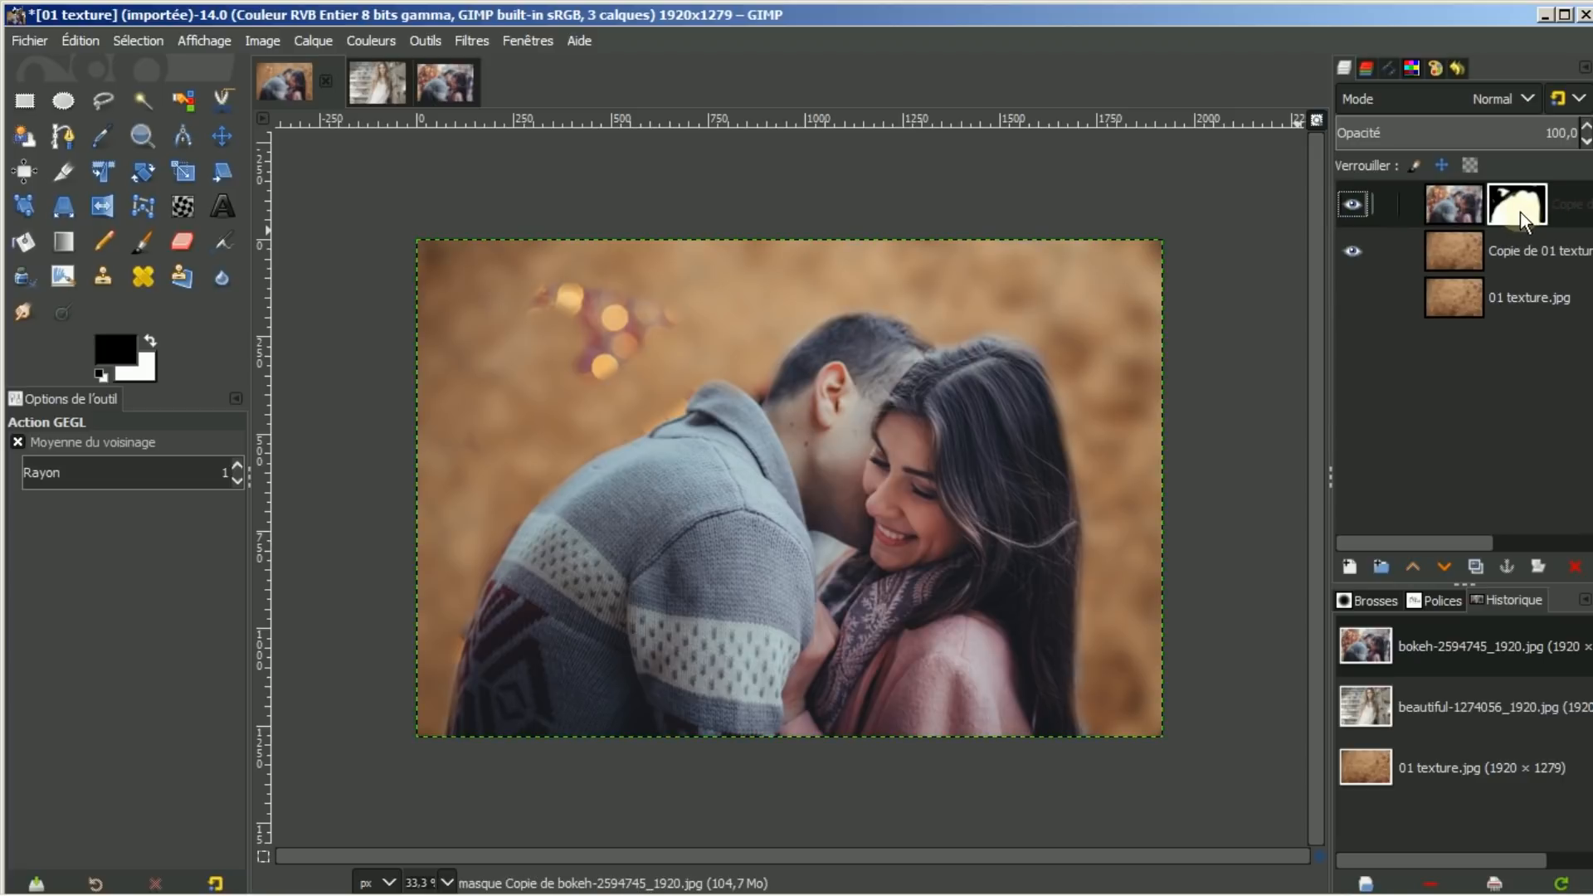
left_click(1452, 208)
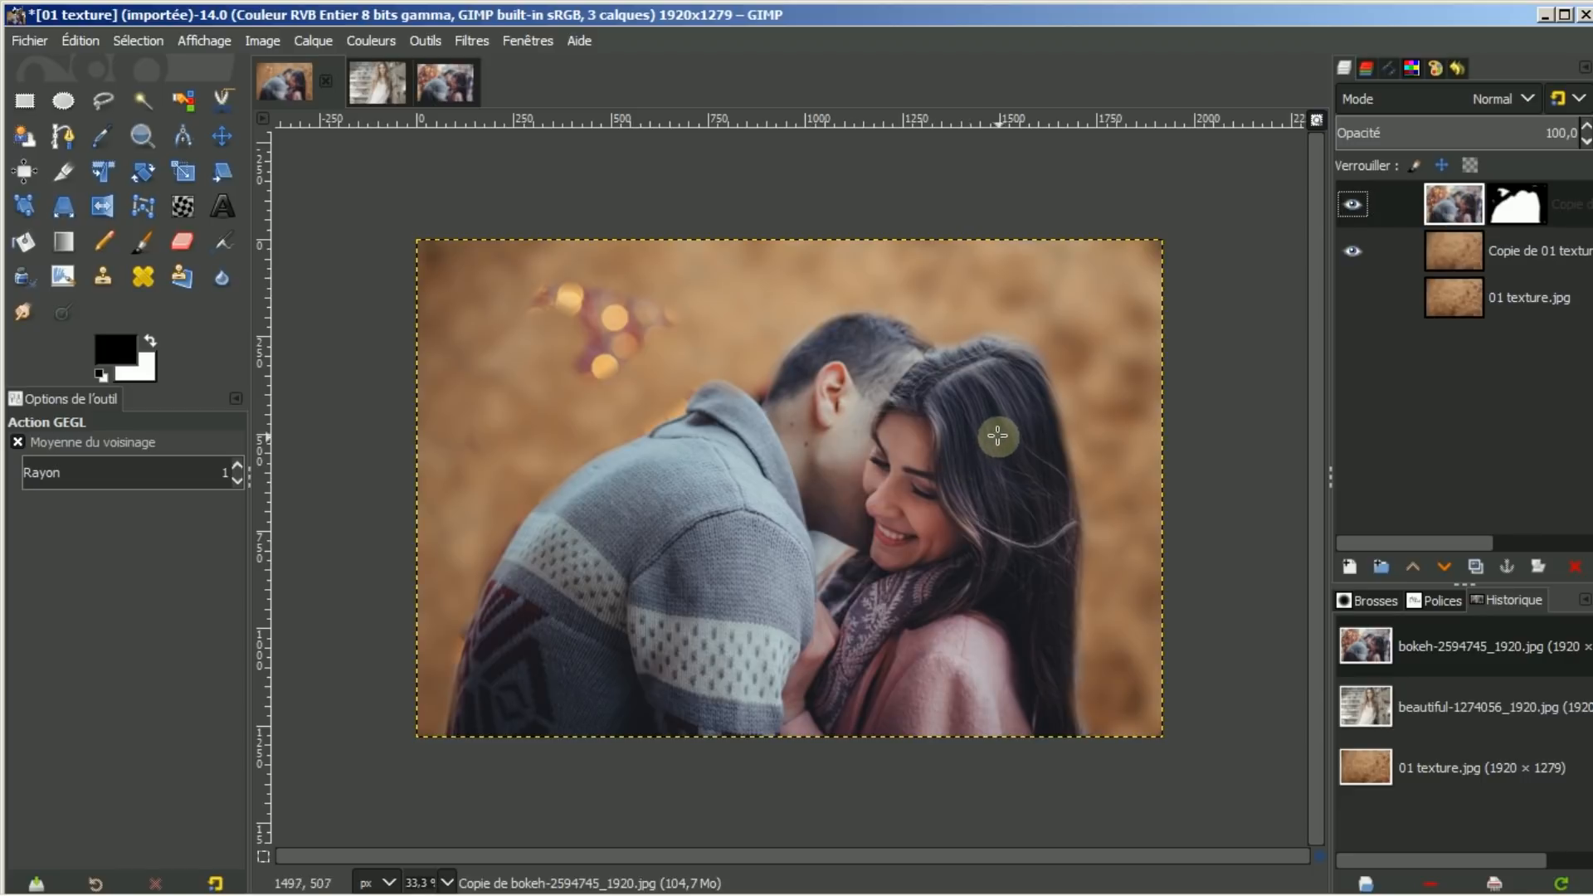
left_click(1316, 121)
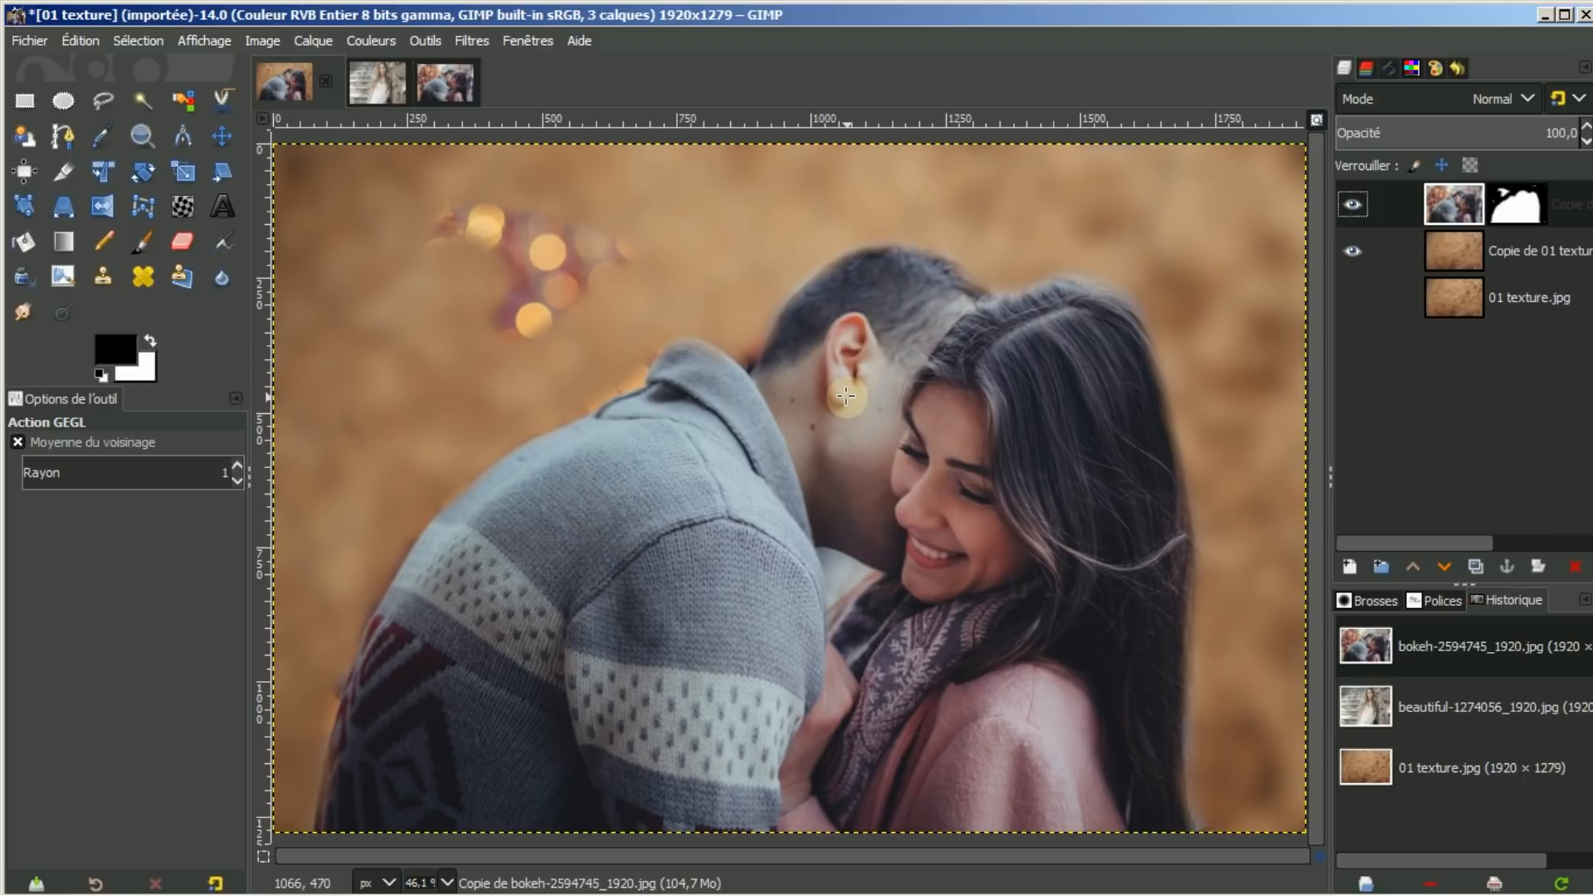
Apply Unsharp Mask to the couple layer with radius 4.334, amount 1.044 and threshold 0
left_click(479, 41)
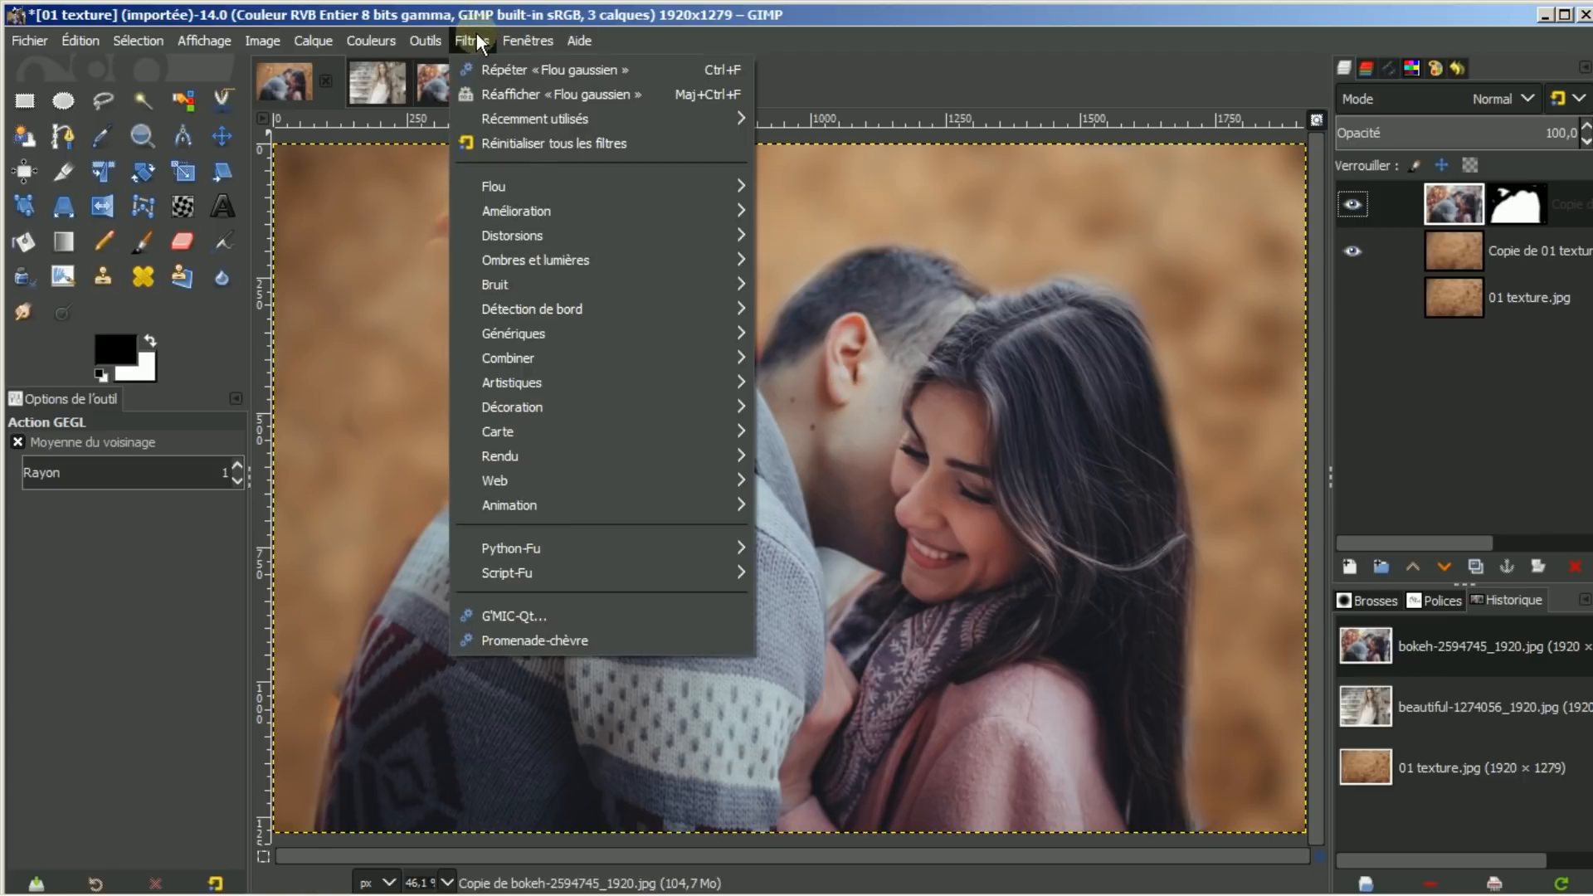
left_click(469, 124)
mouse_move(485, 213)
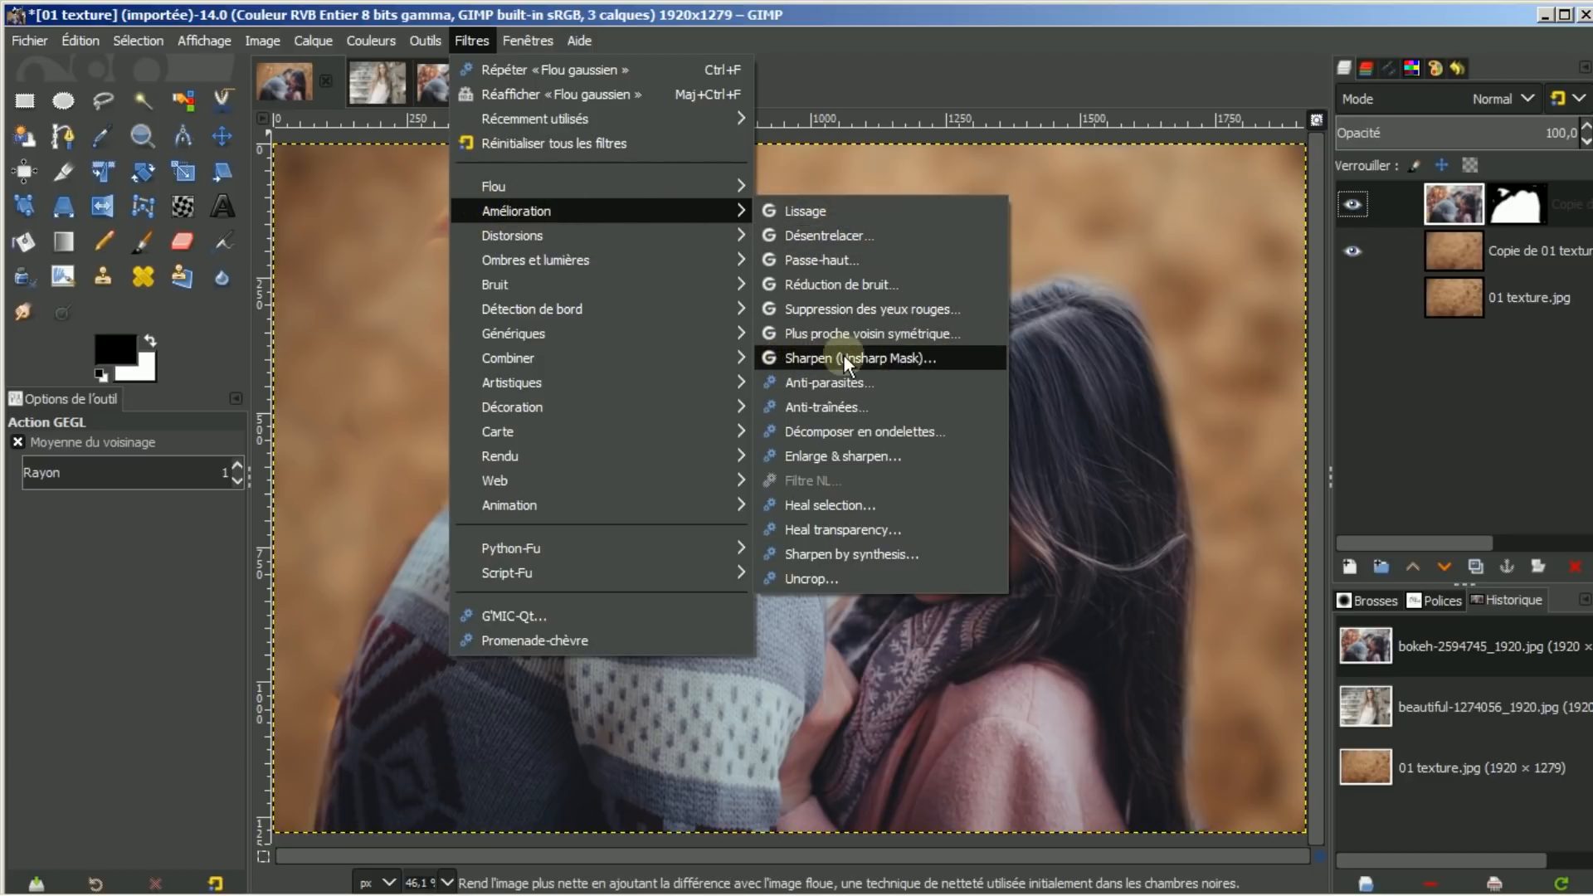
left_click(794, 356)
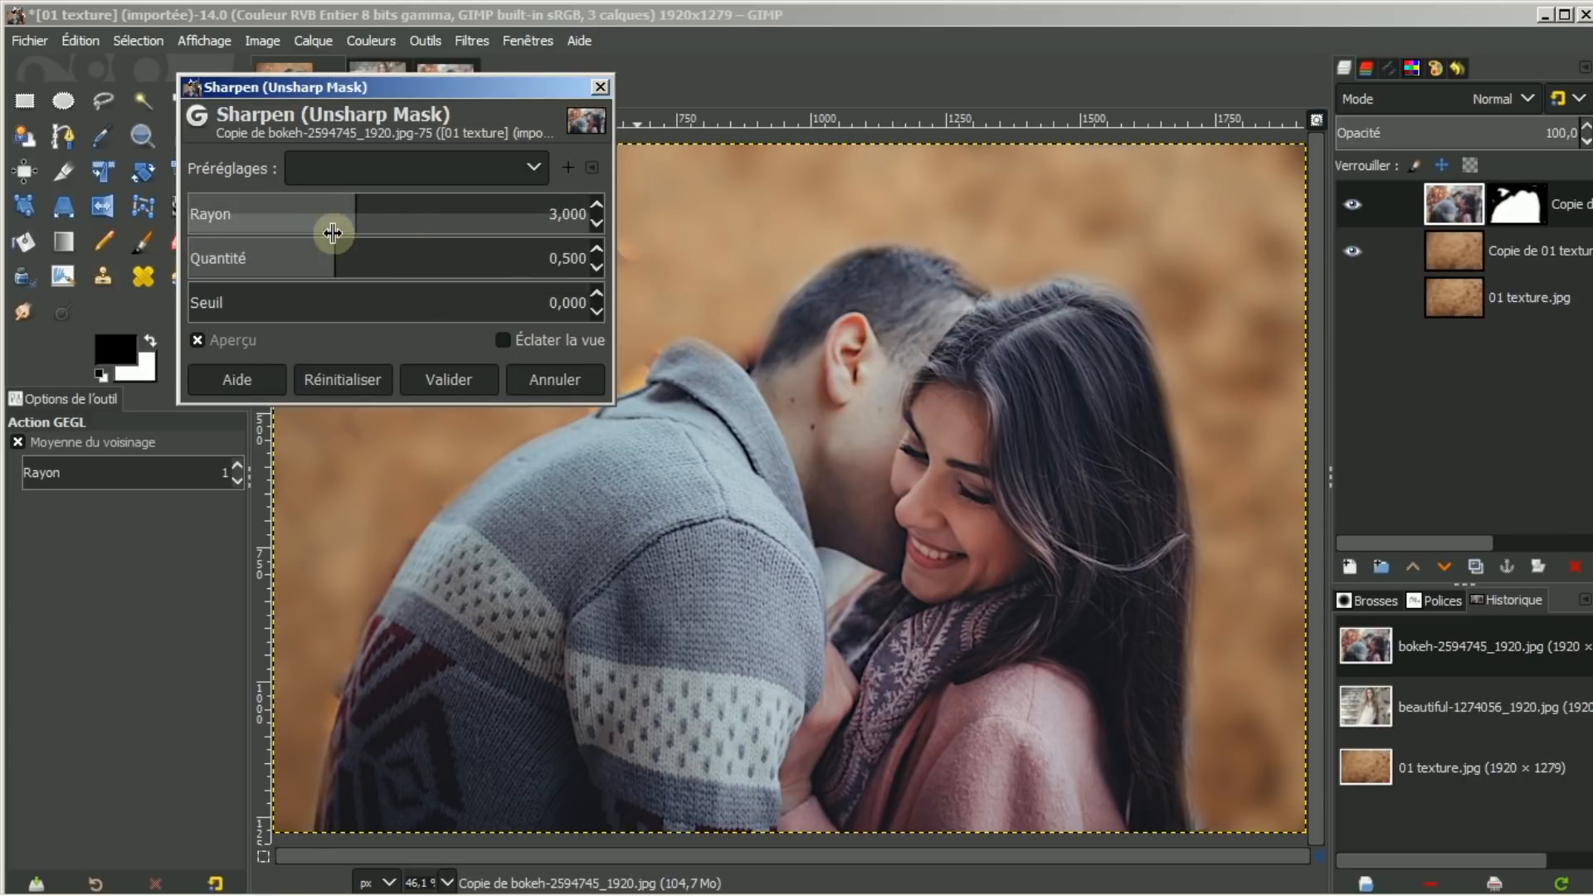
left_click(356, 205)
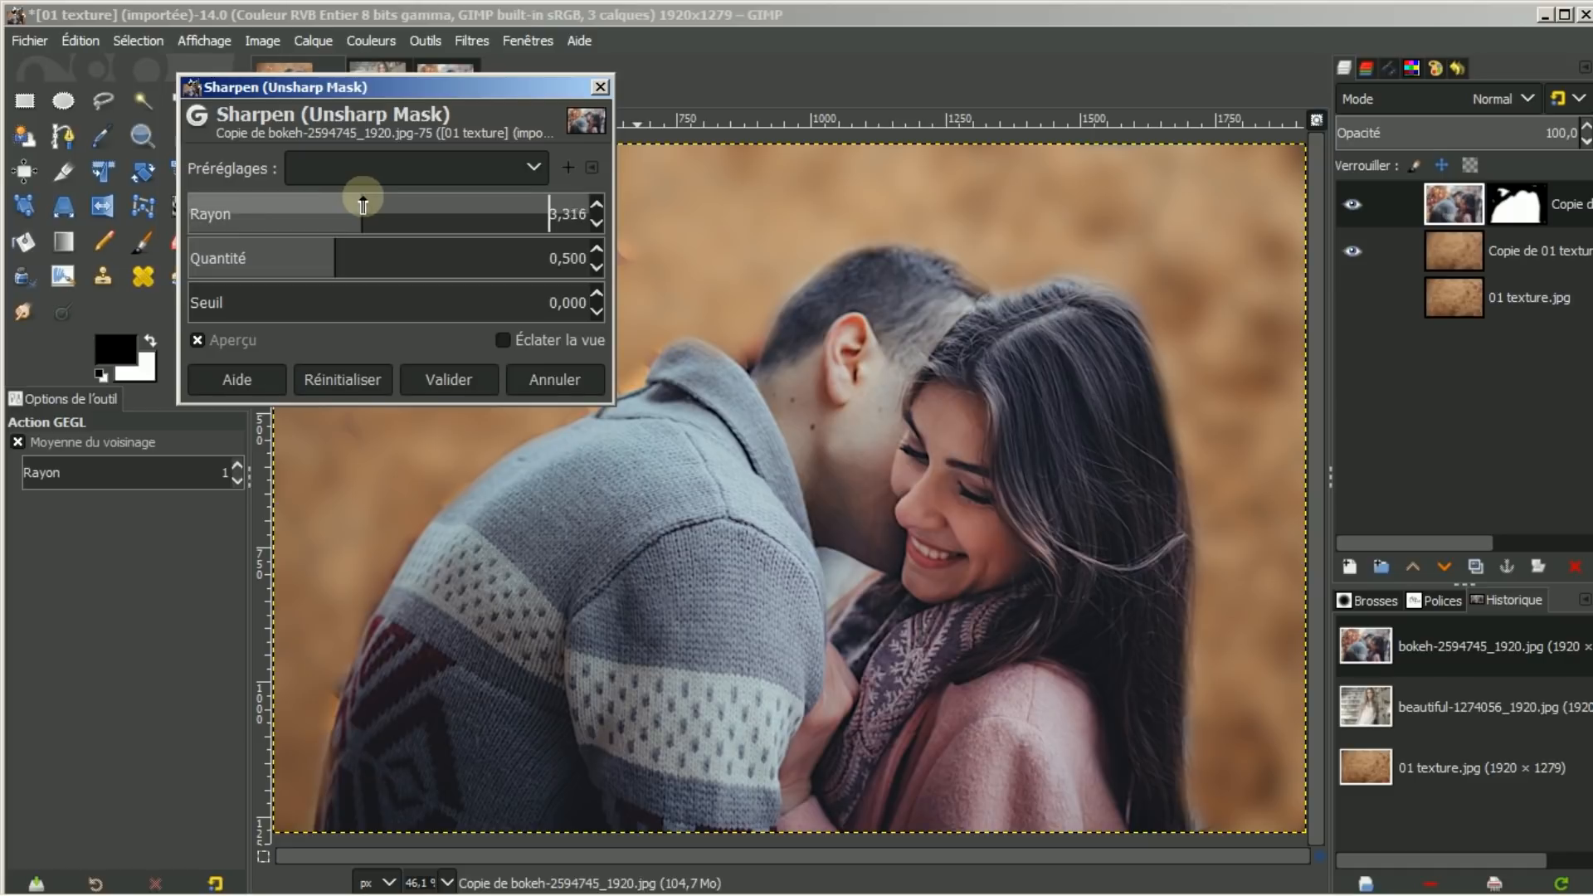
mouse_move(363, 205)
left_mouse_down()
mouse_move(395, 205)
mouse_move(377, 205)
left_mouse_up()
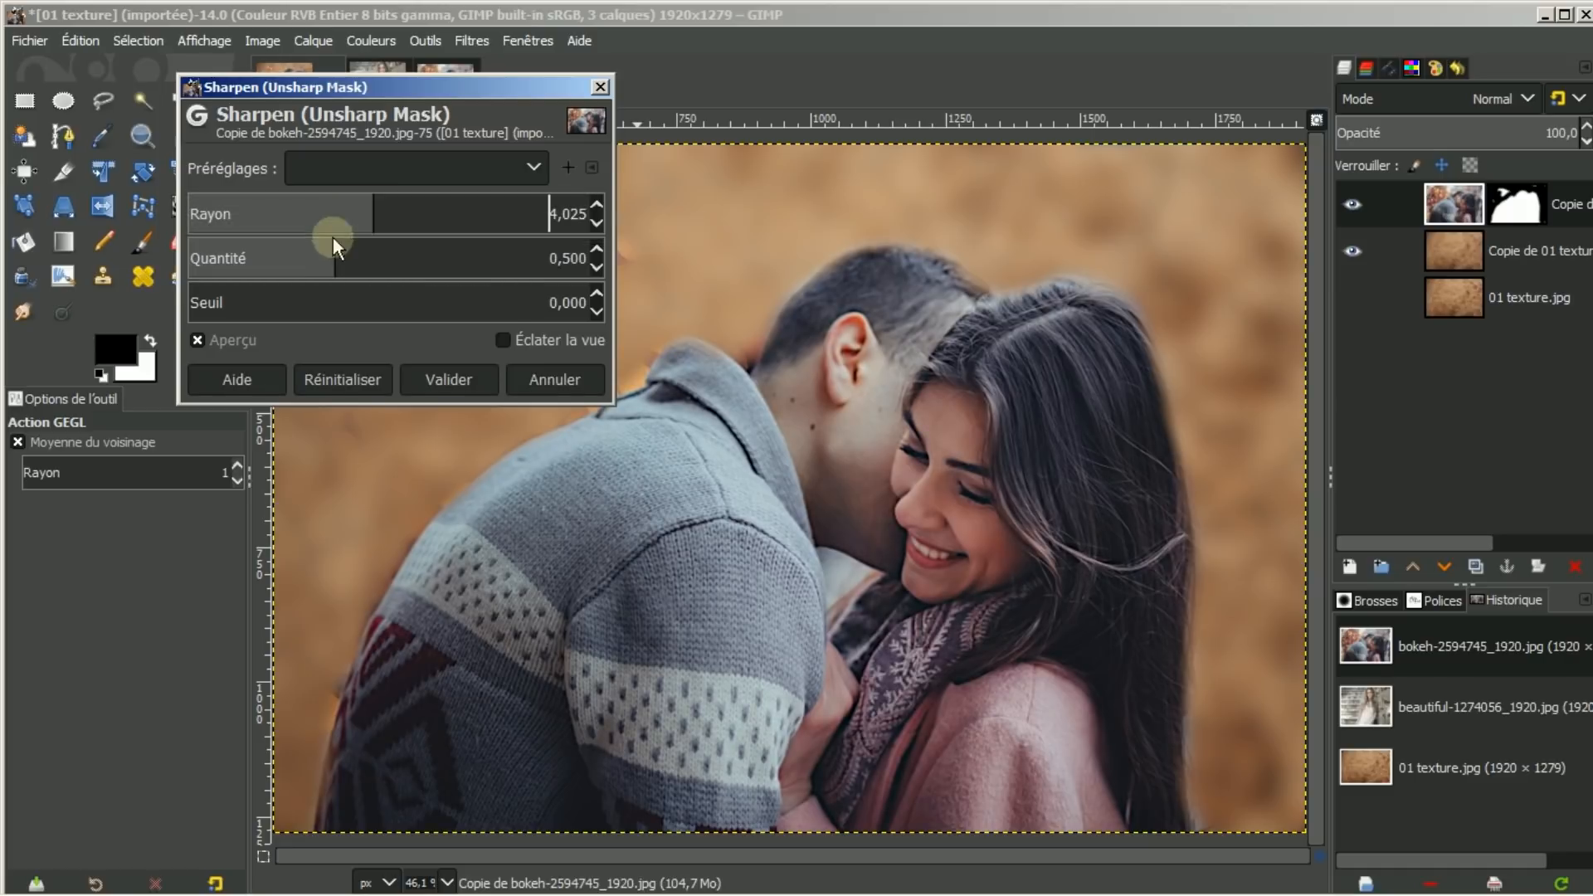
left_click_drag(338, 251, 388, 249)
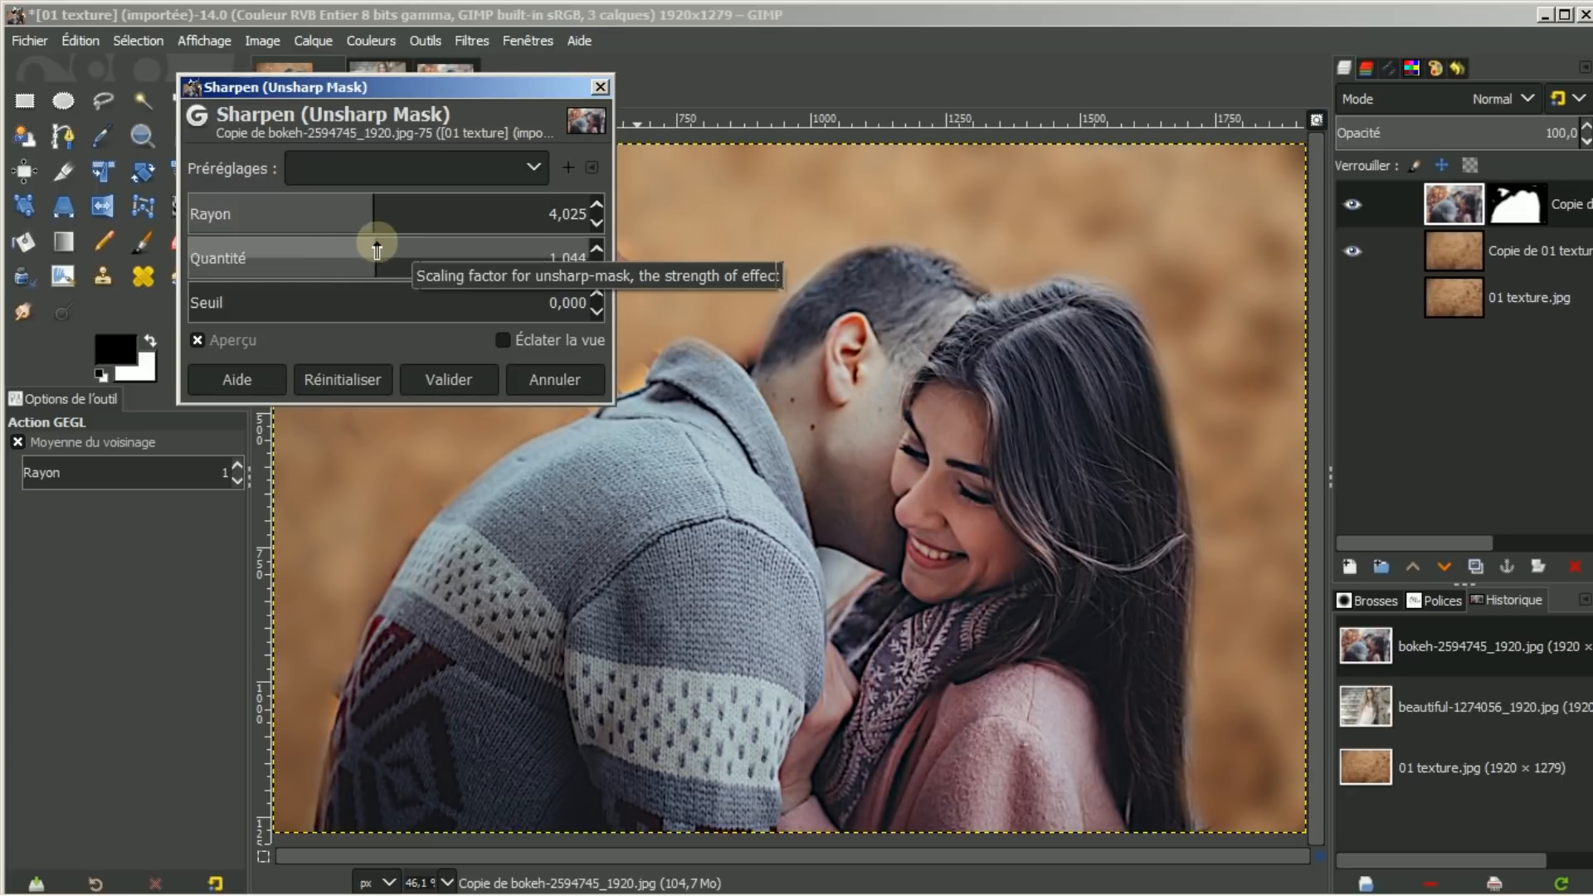
left_click(193, 337)
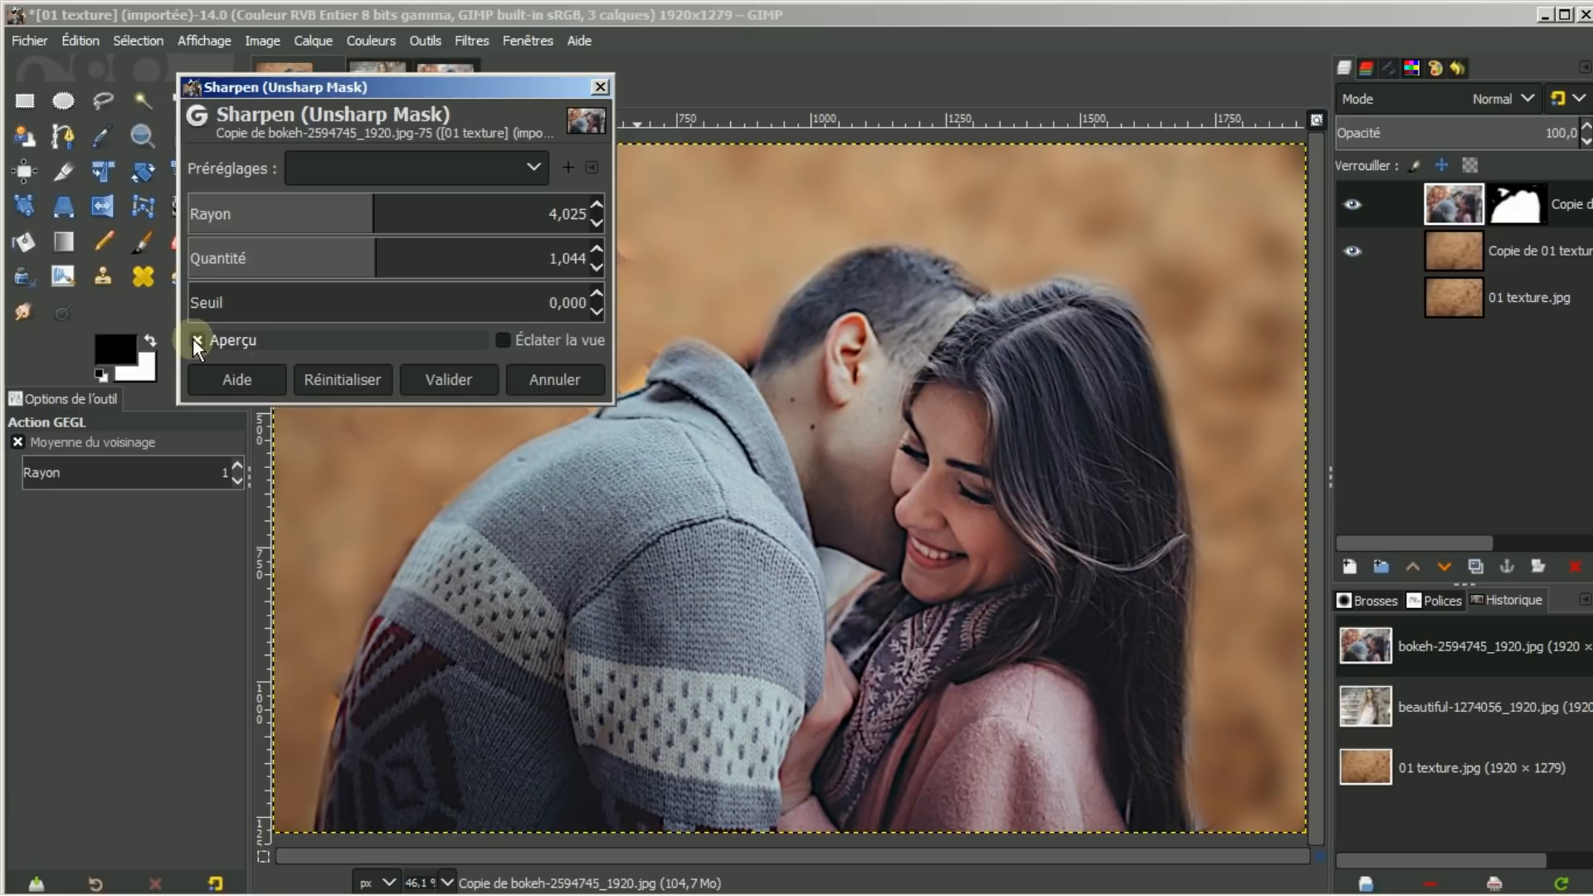
left_click(192, 338)
left_click(193, 339)
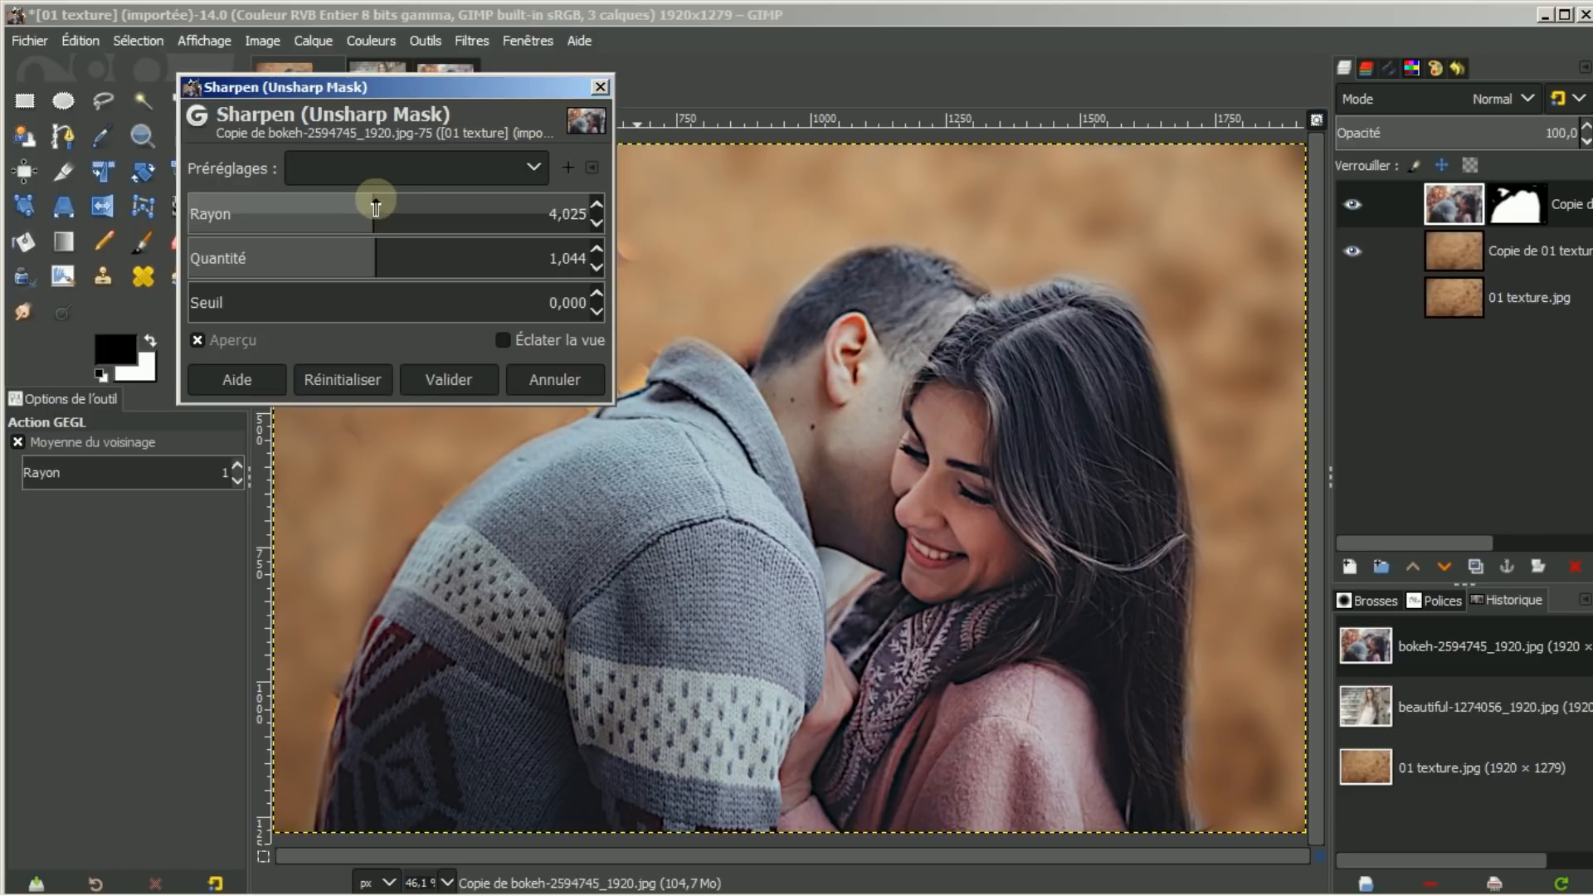
left_click_drag(376, 207, 379, 206)
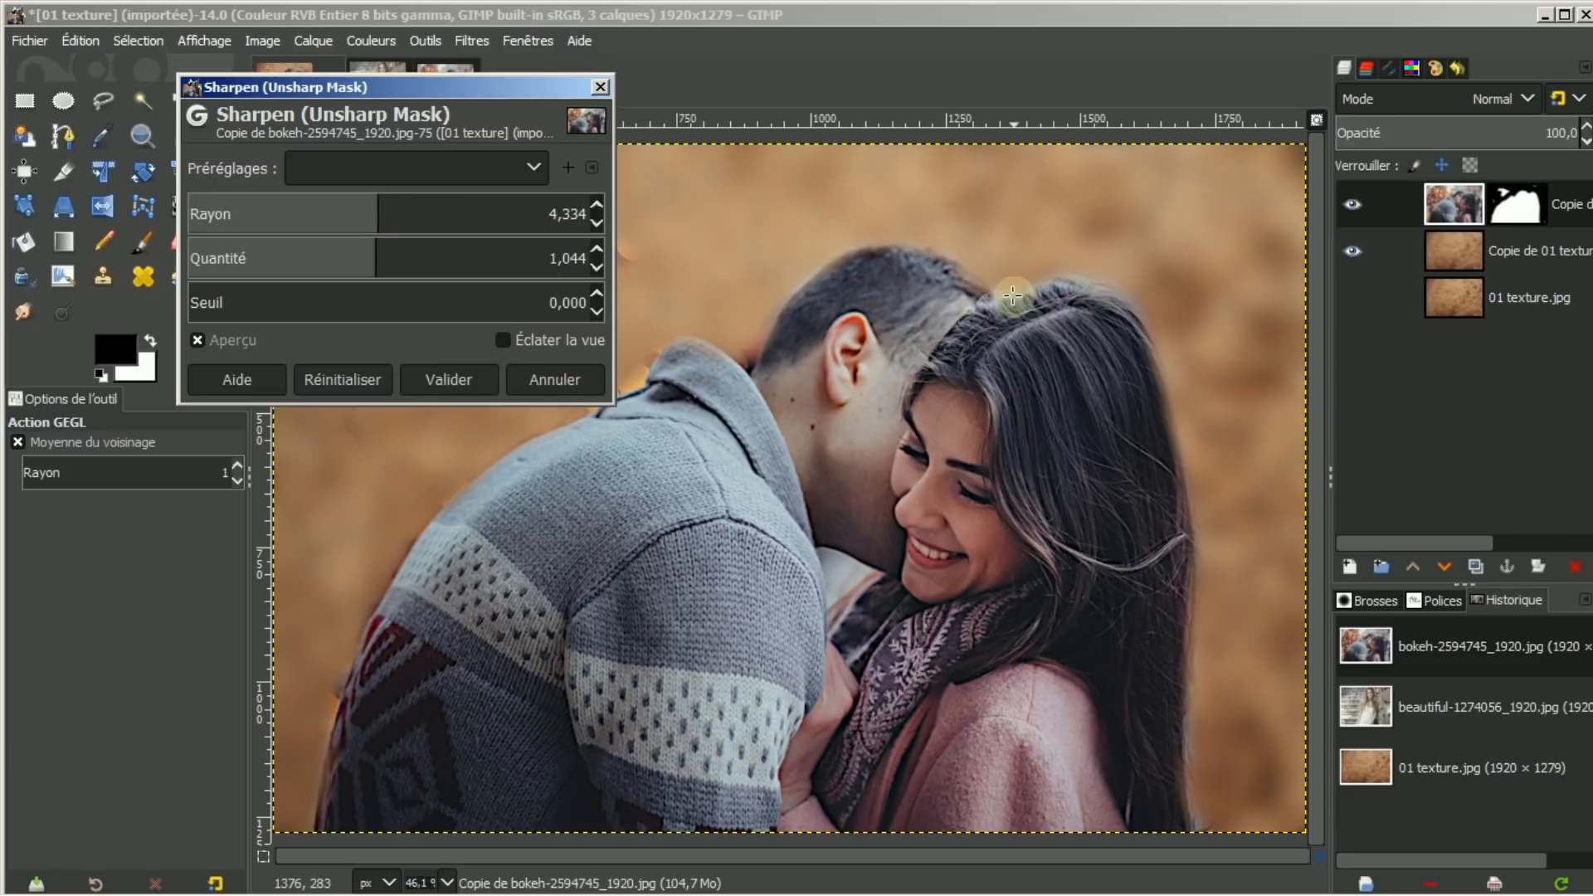
left_click(436, 381)
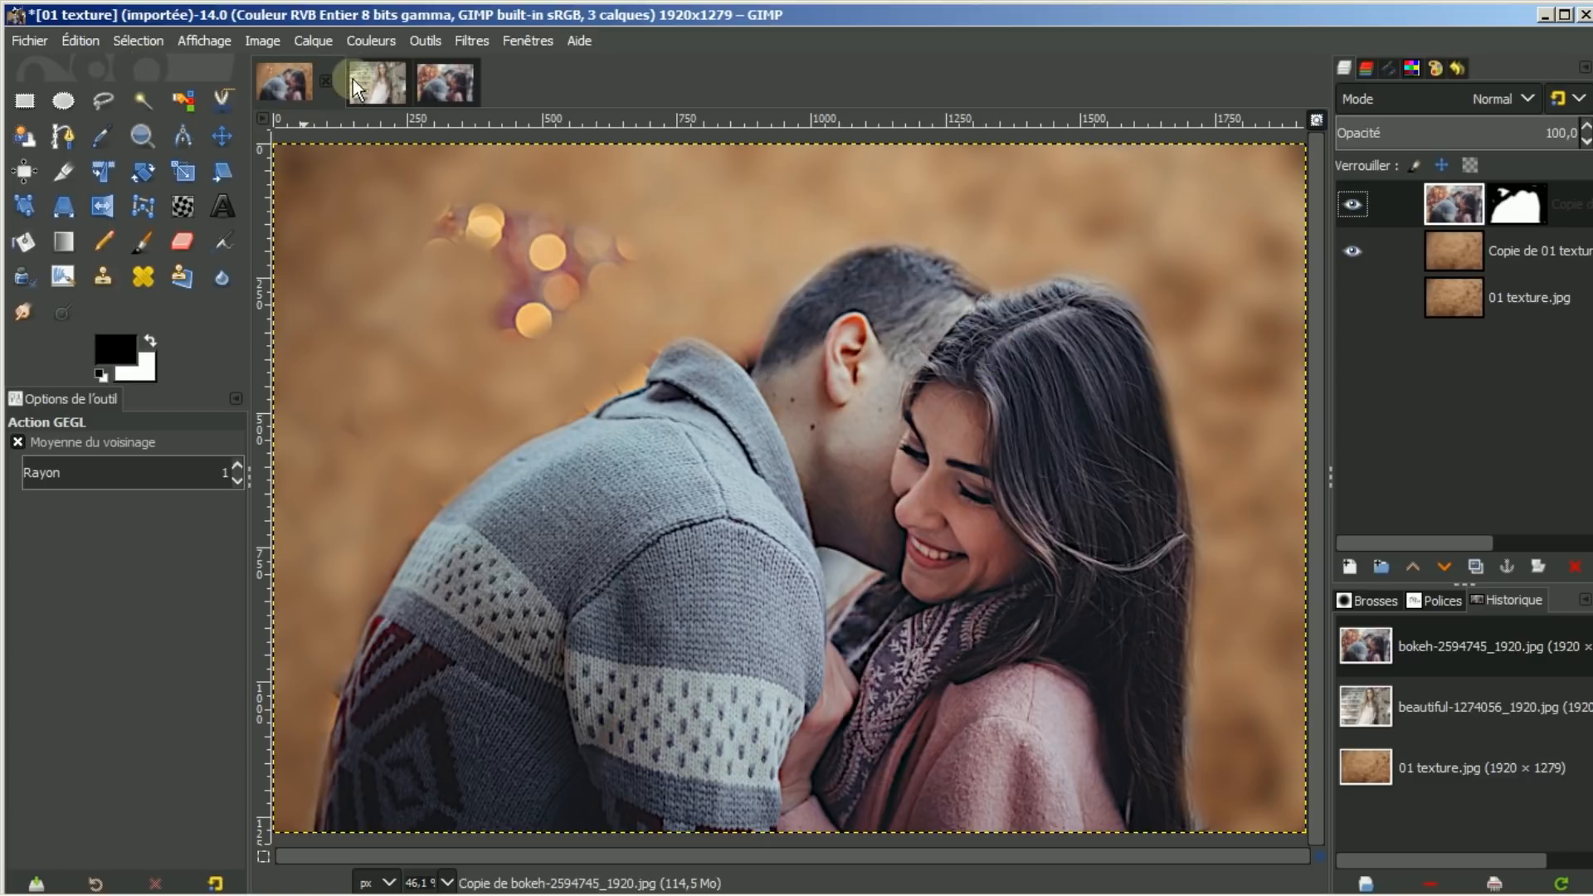
left_click(370, 41)
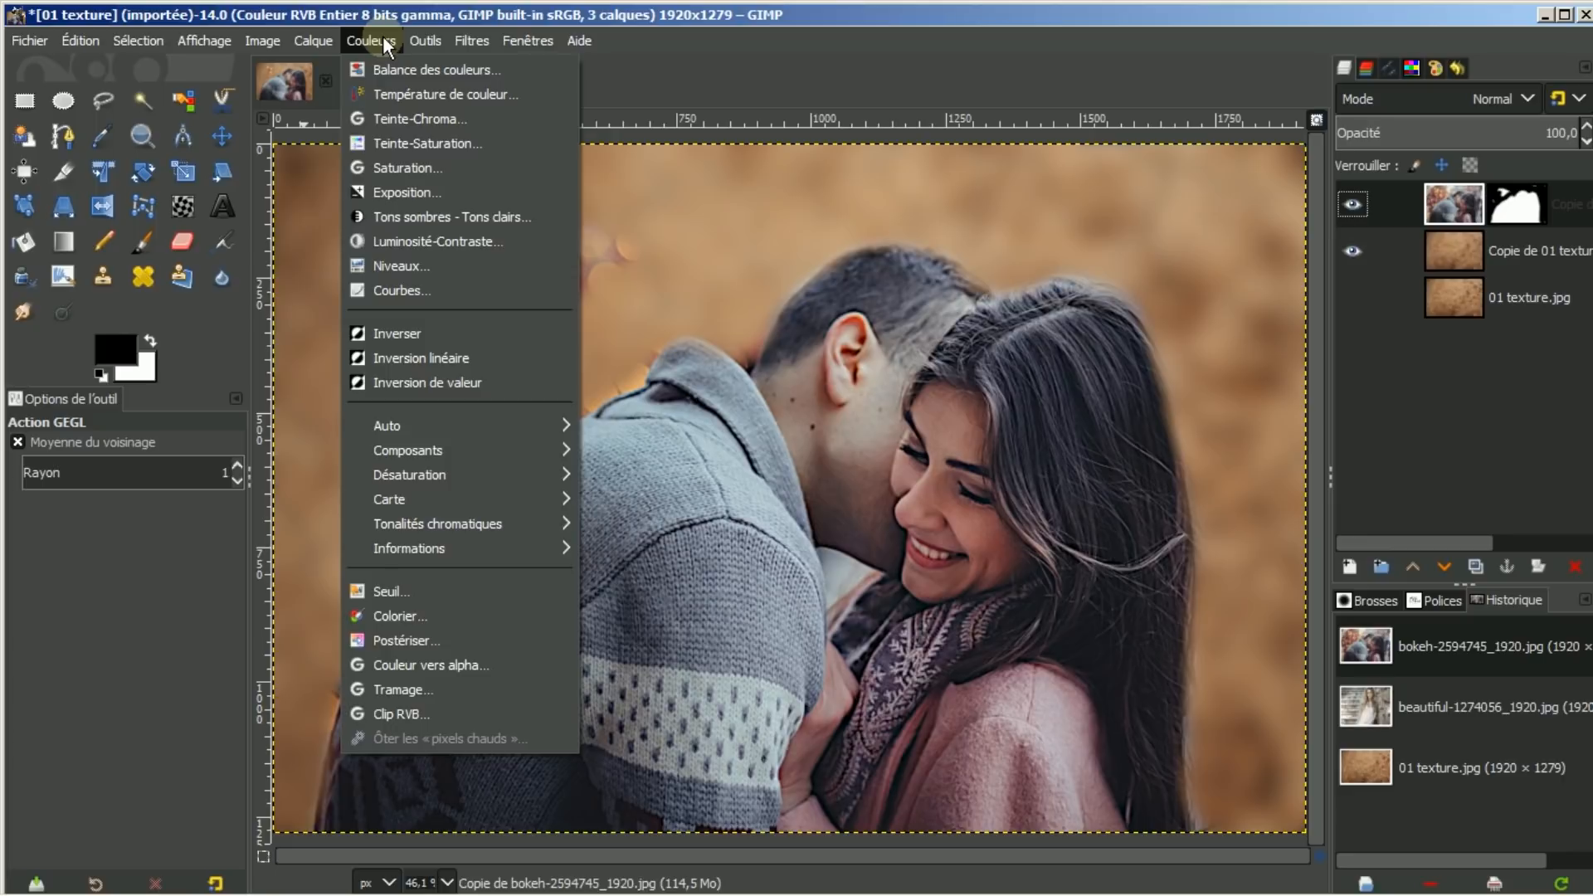
left_click(379, 291)
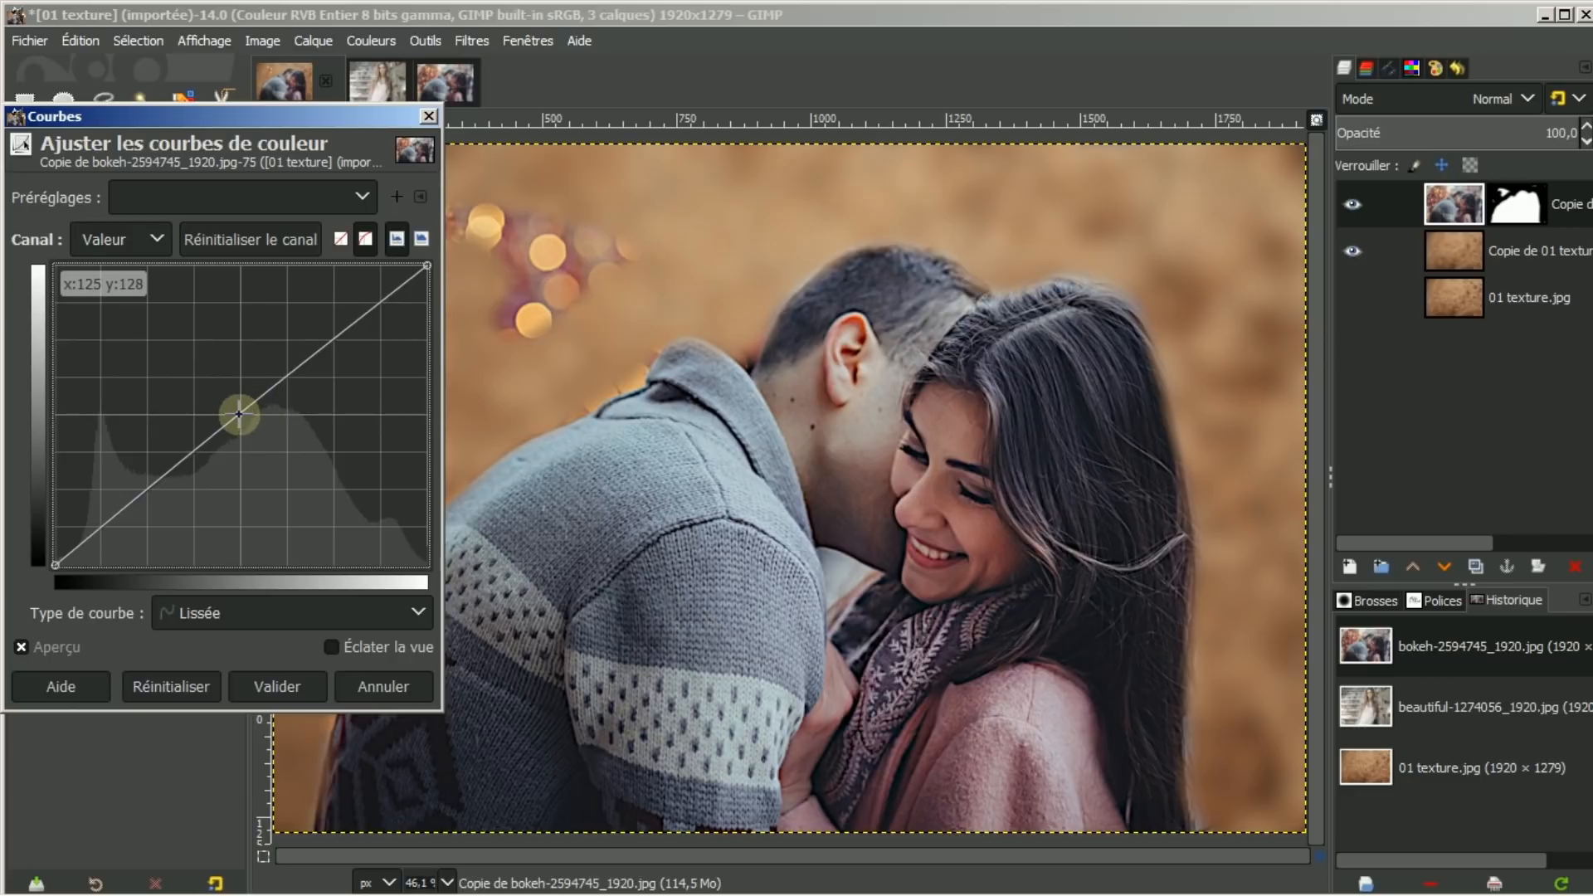
left_click_drag(239, 415, 259, 439)
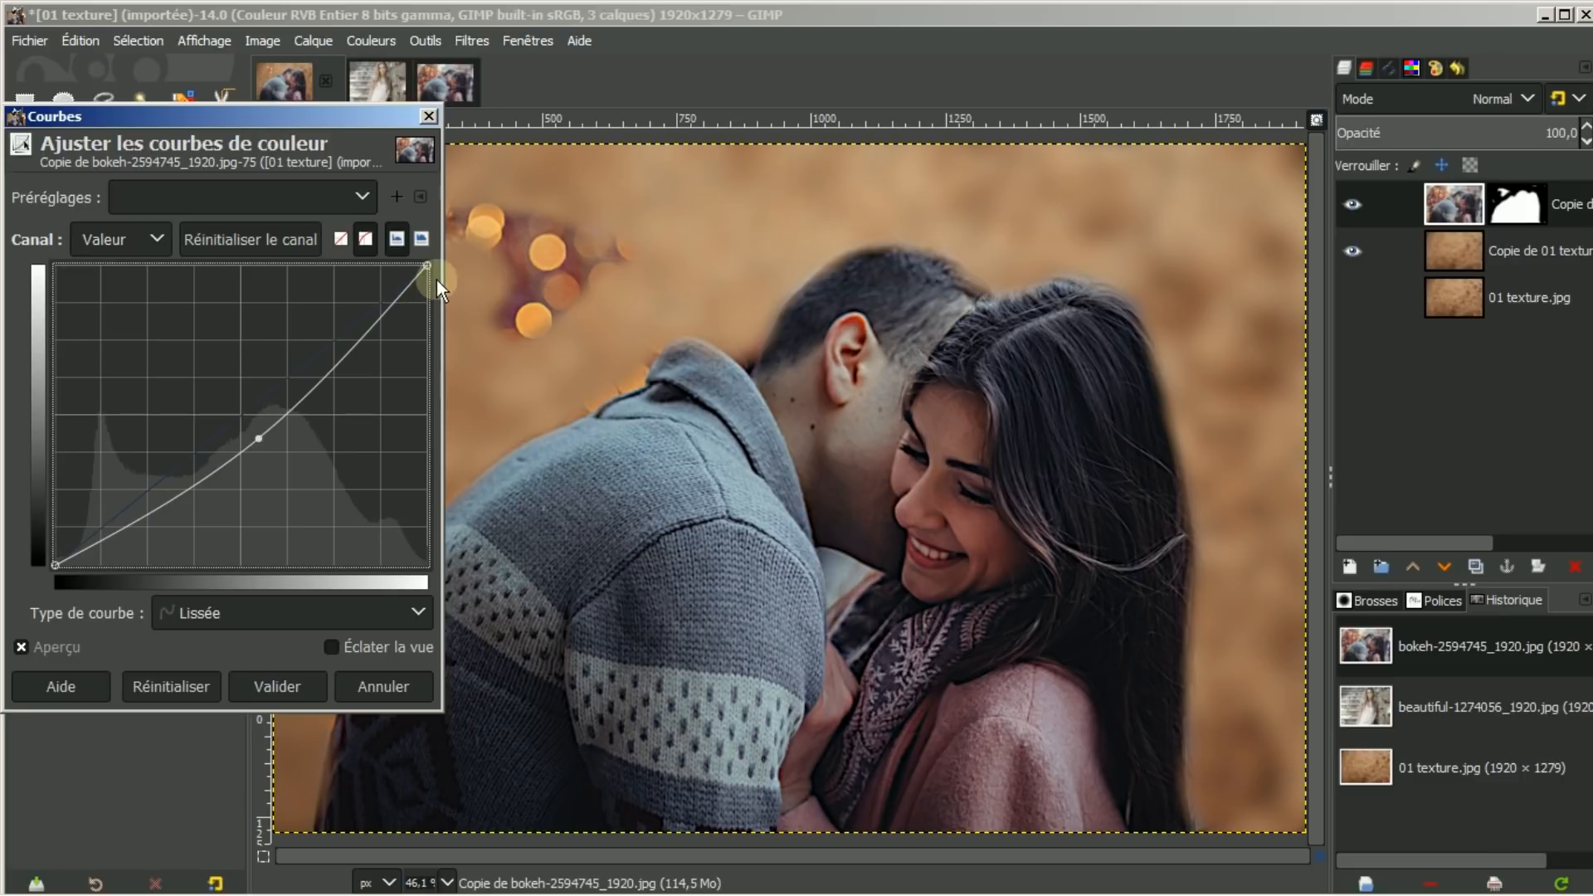
mouse_move(427, 266)
left_mouse_down()
mouse_move(380, 265)
mouse_move(427, 267)
left_mouse_up()
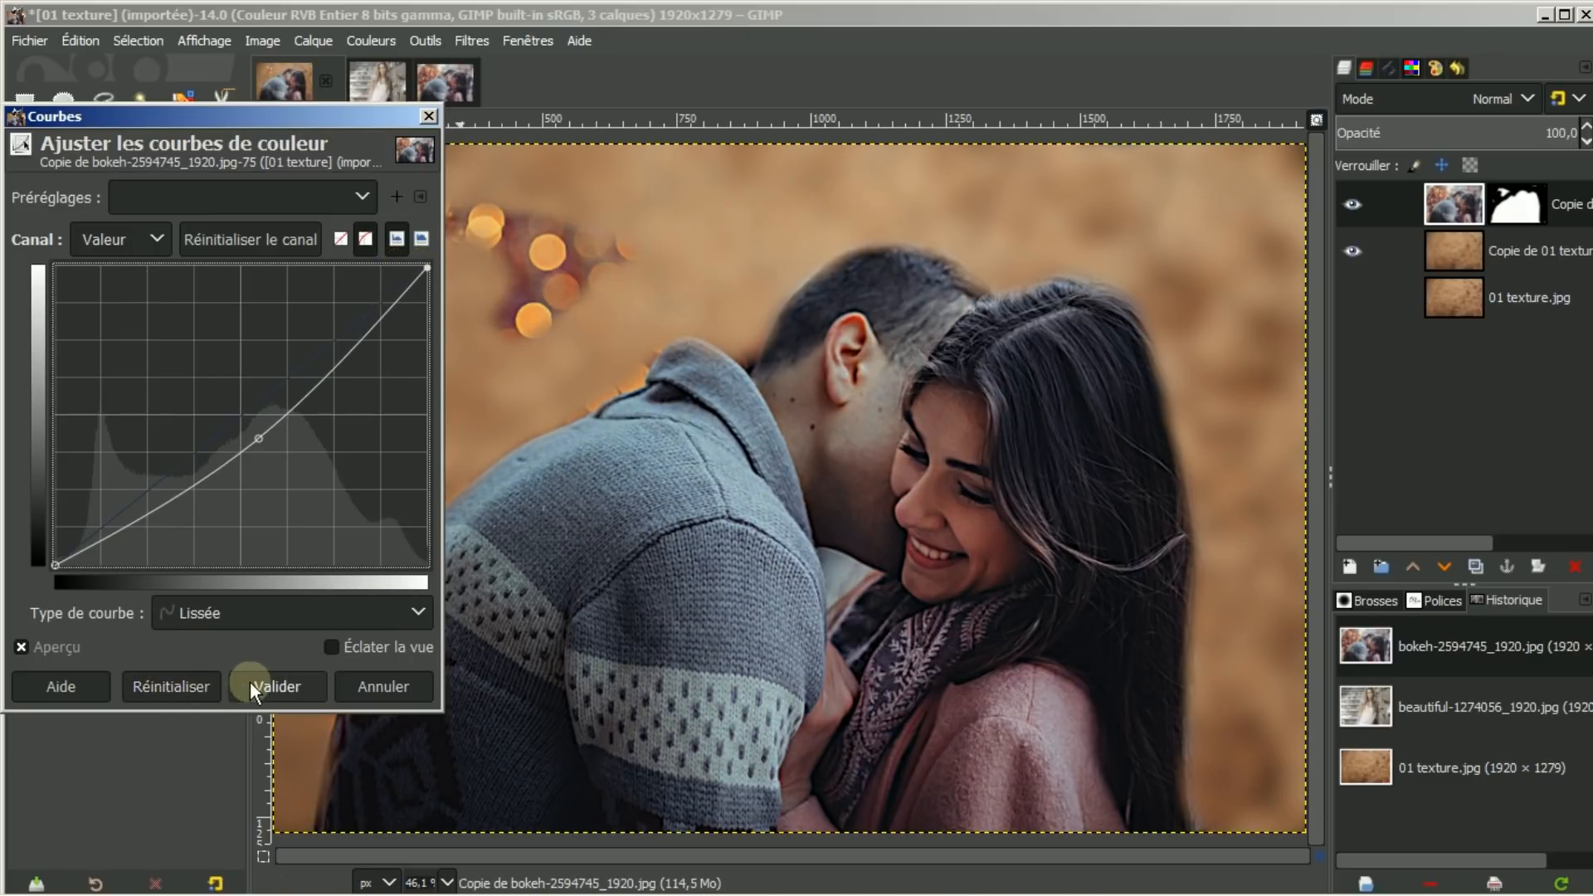
left_click(154, 692)
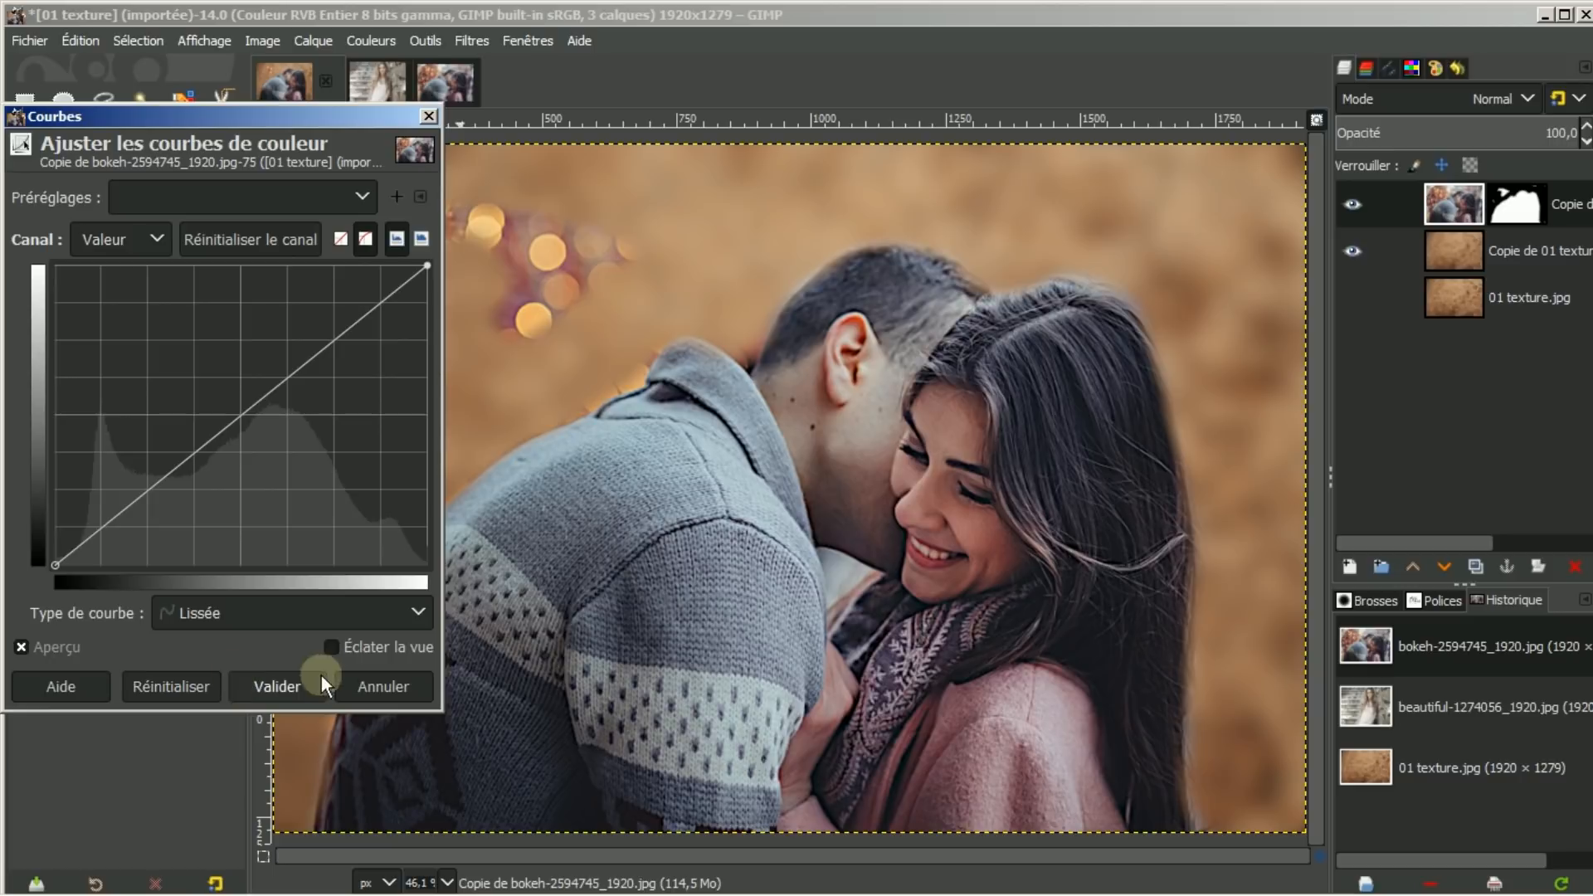
left_click(378, 685)
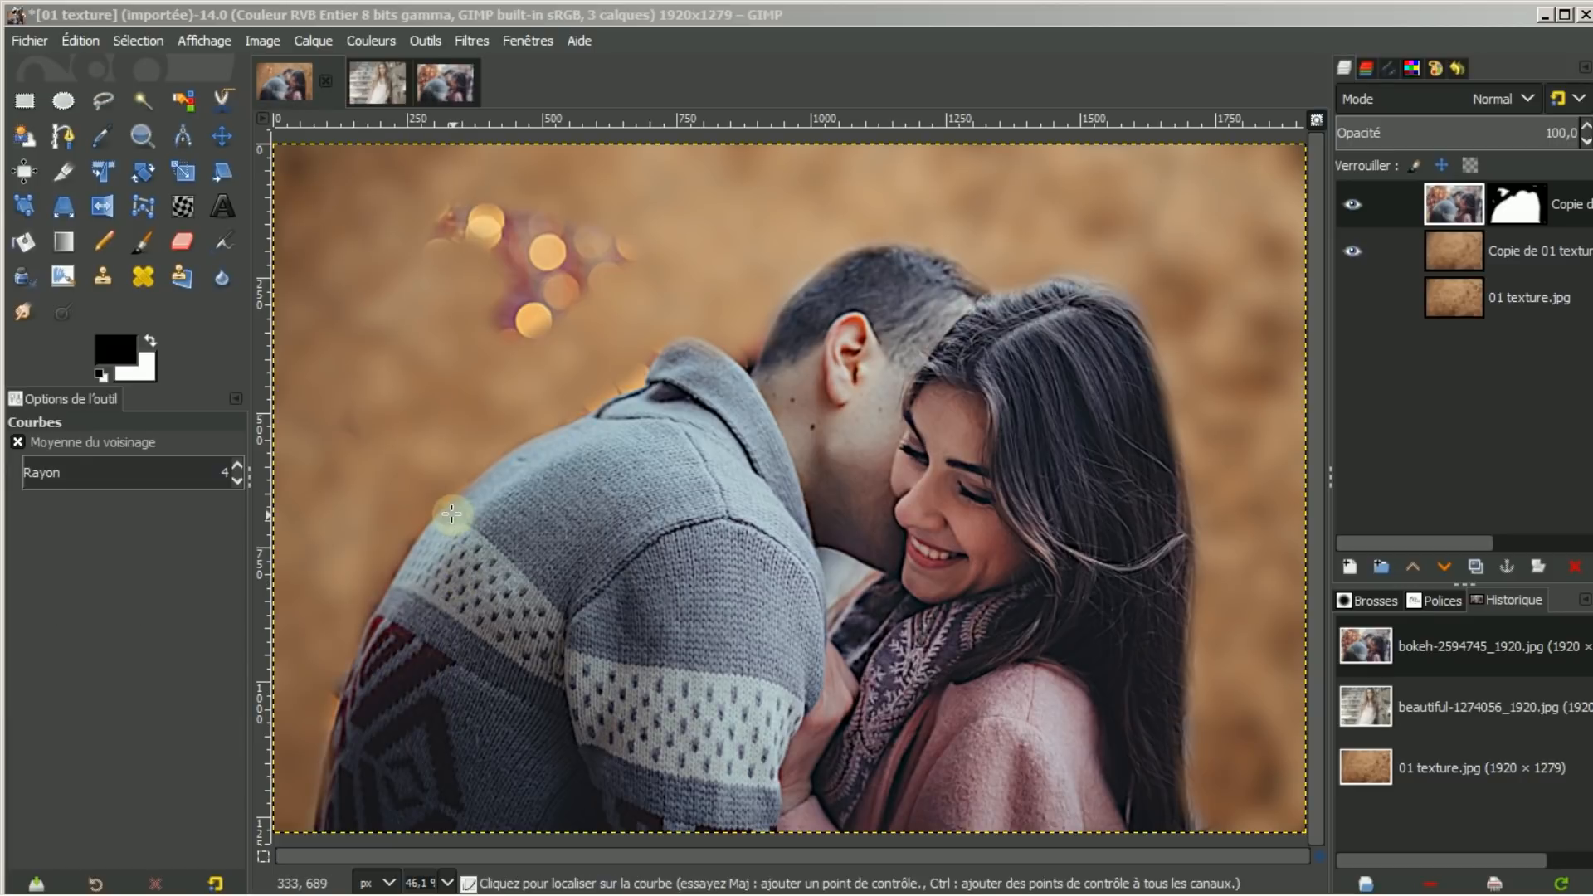
left_click(371, 42)
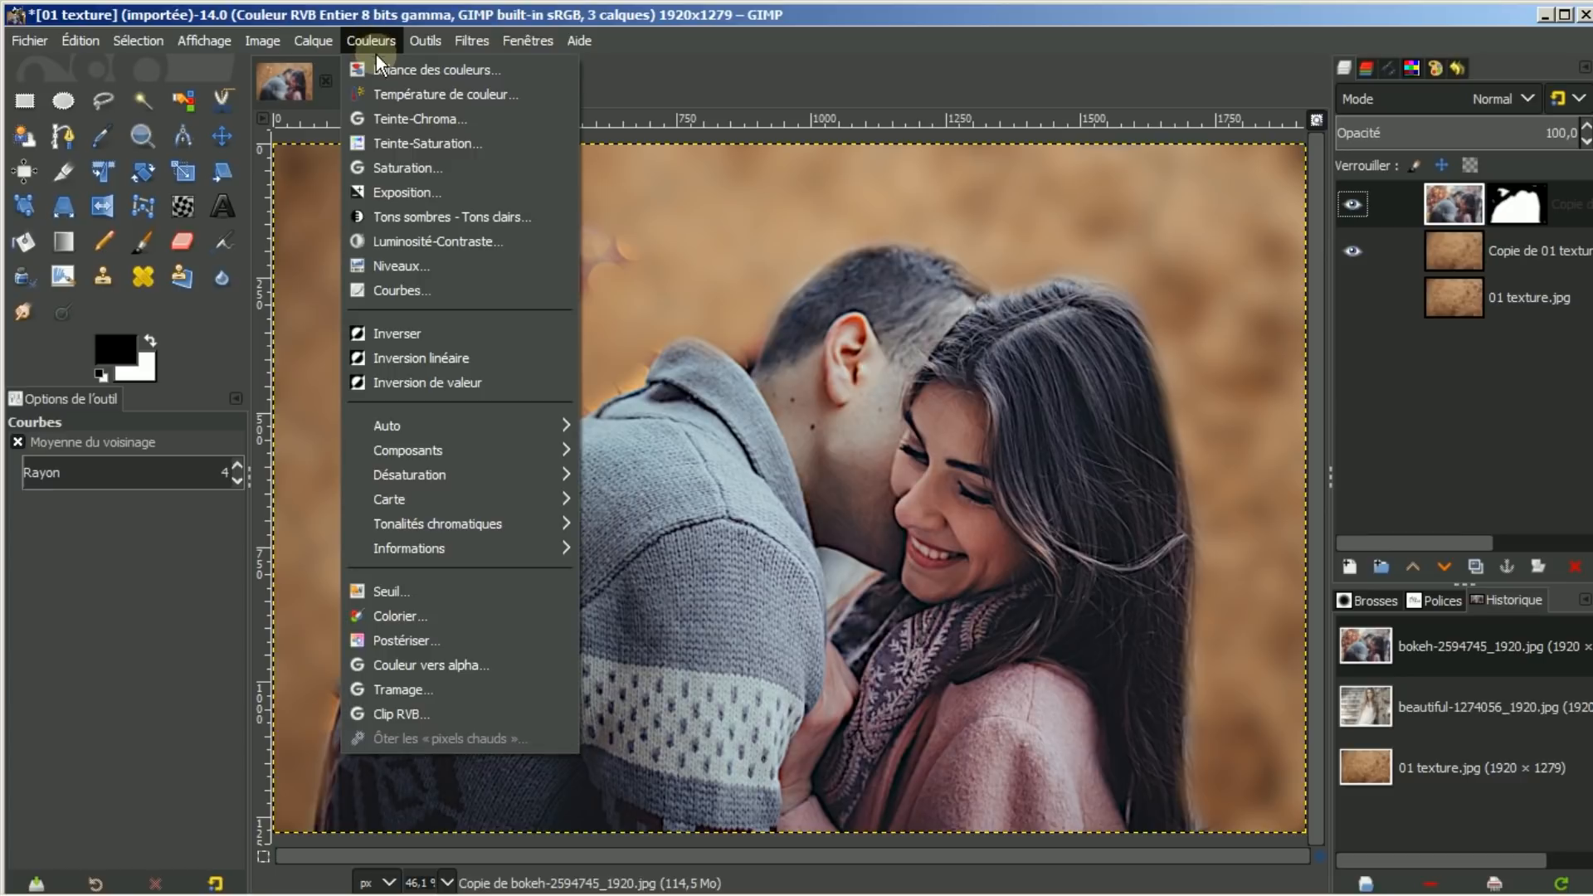
Warm the couple layer with Colour Temperature, shifting from 4196.9 K to 5812.5 K
left_click(380, 96)
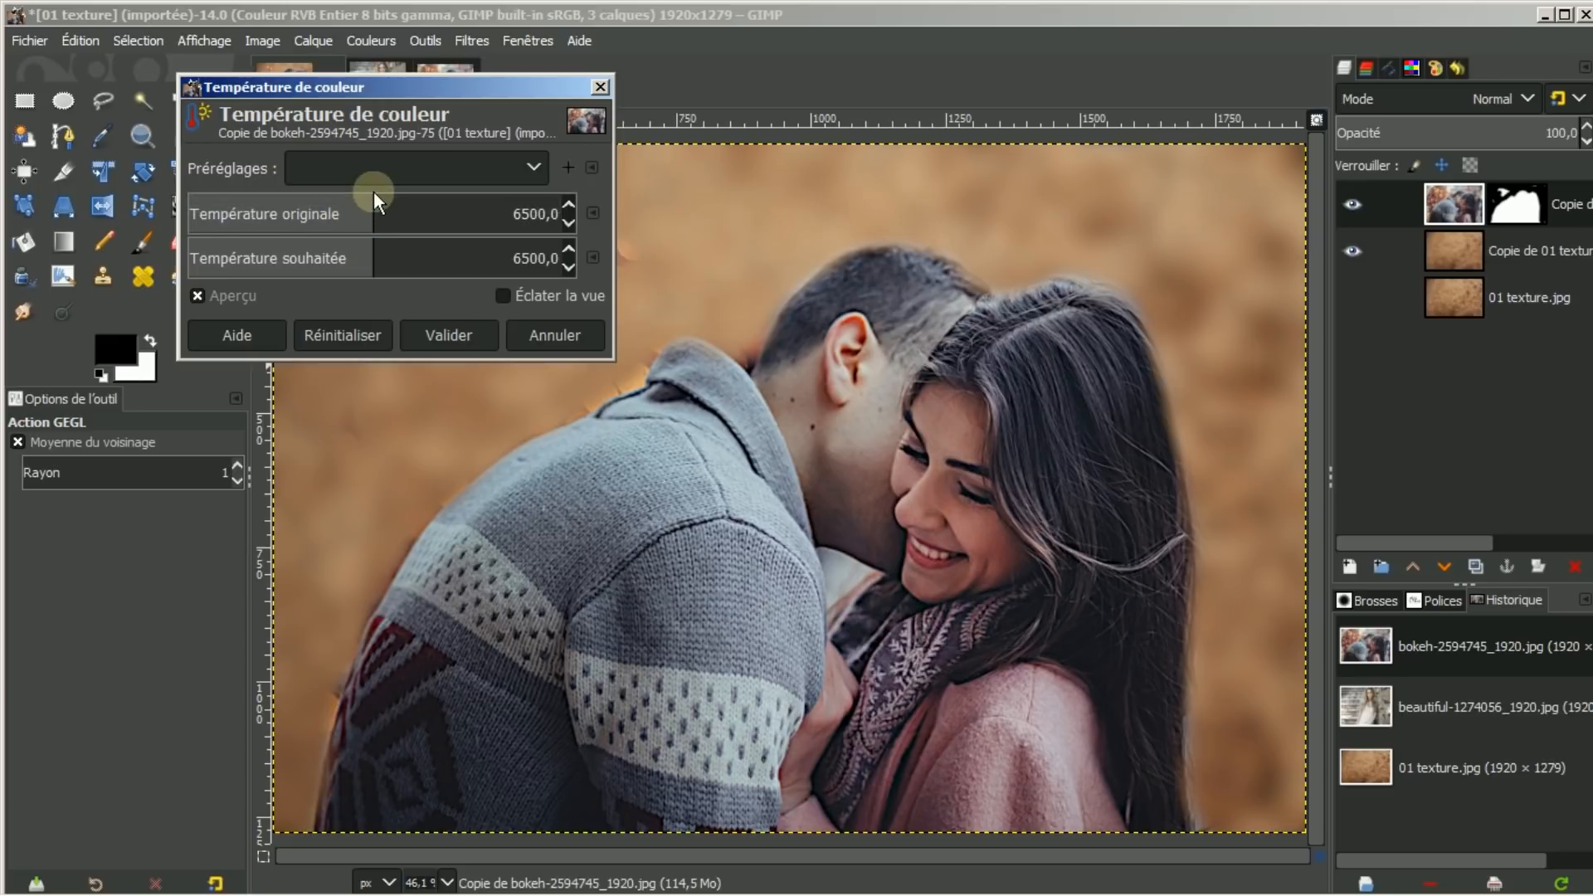
left_click_drag(371, 196, 316, 200)
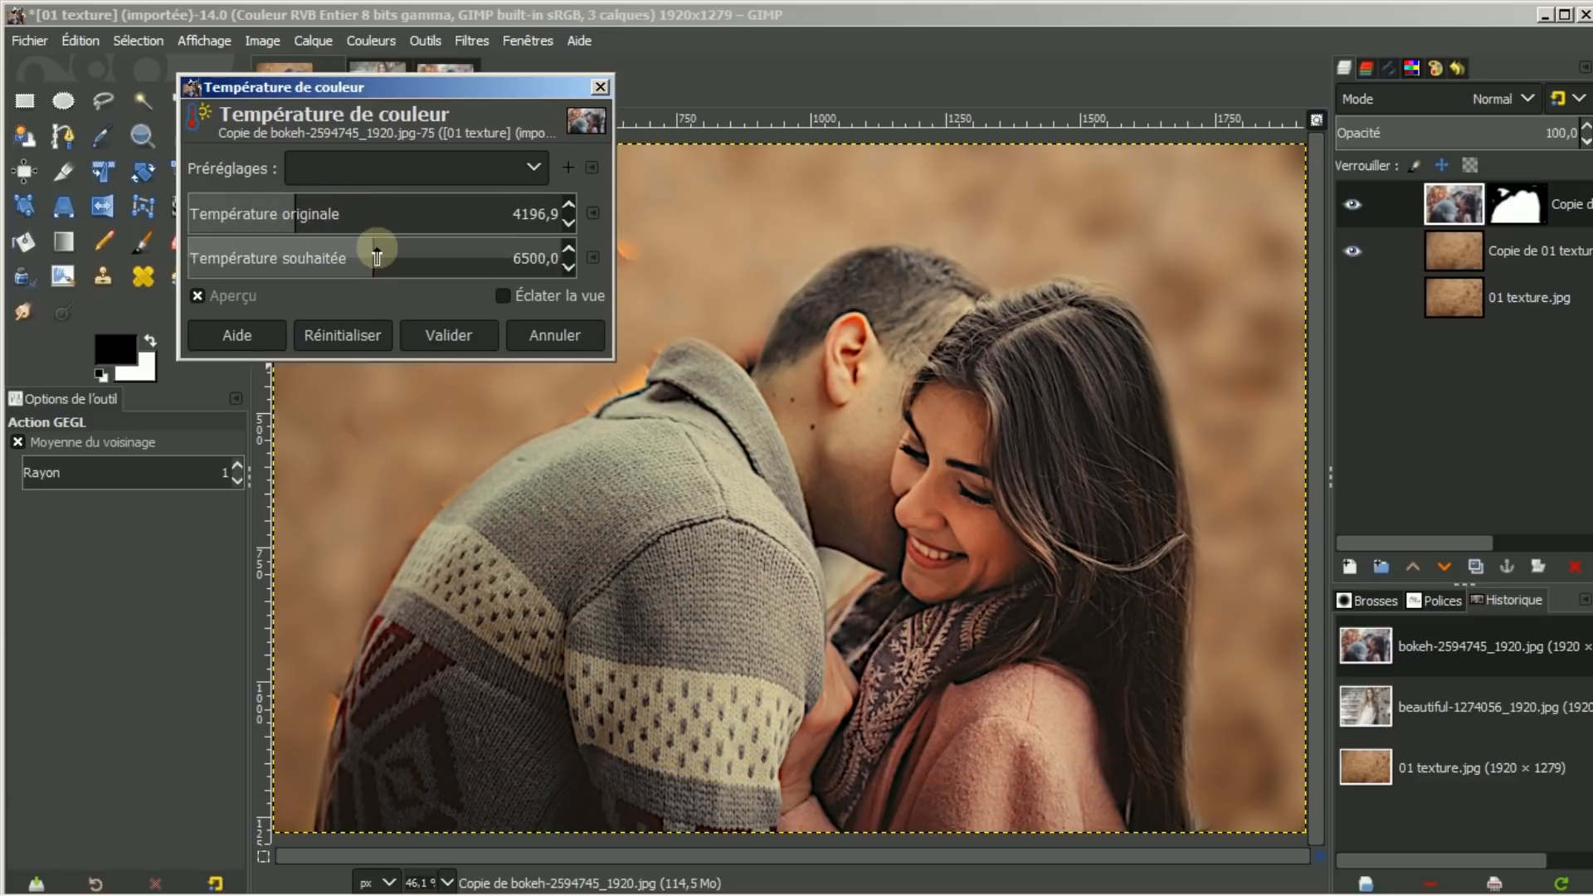
left_click_drag(373, 247, 355, 247)
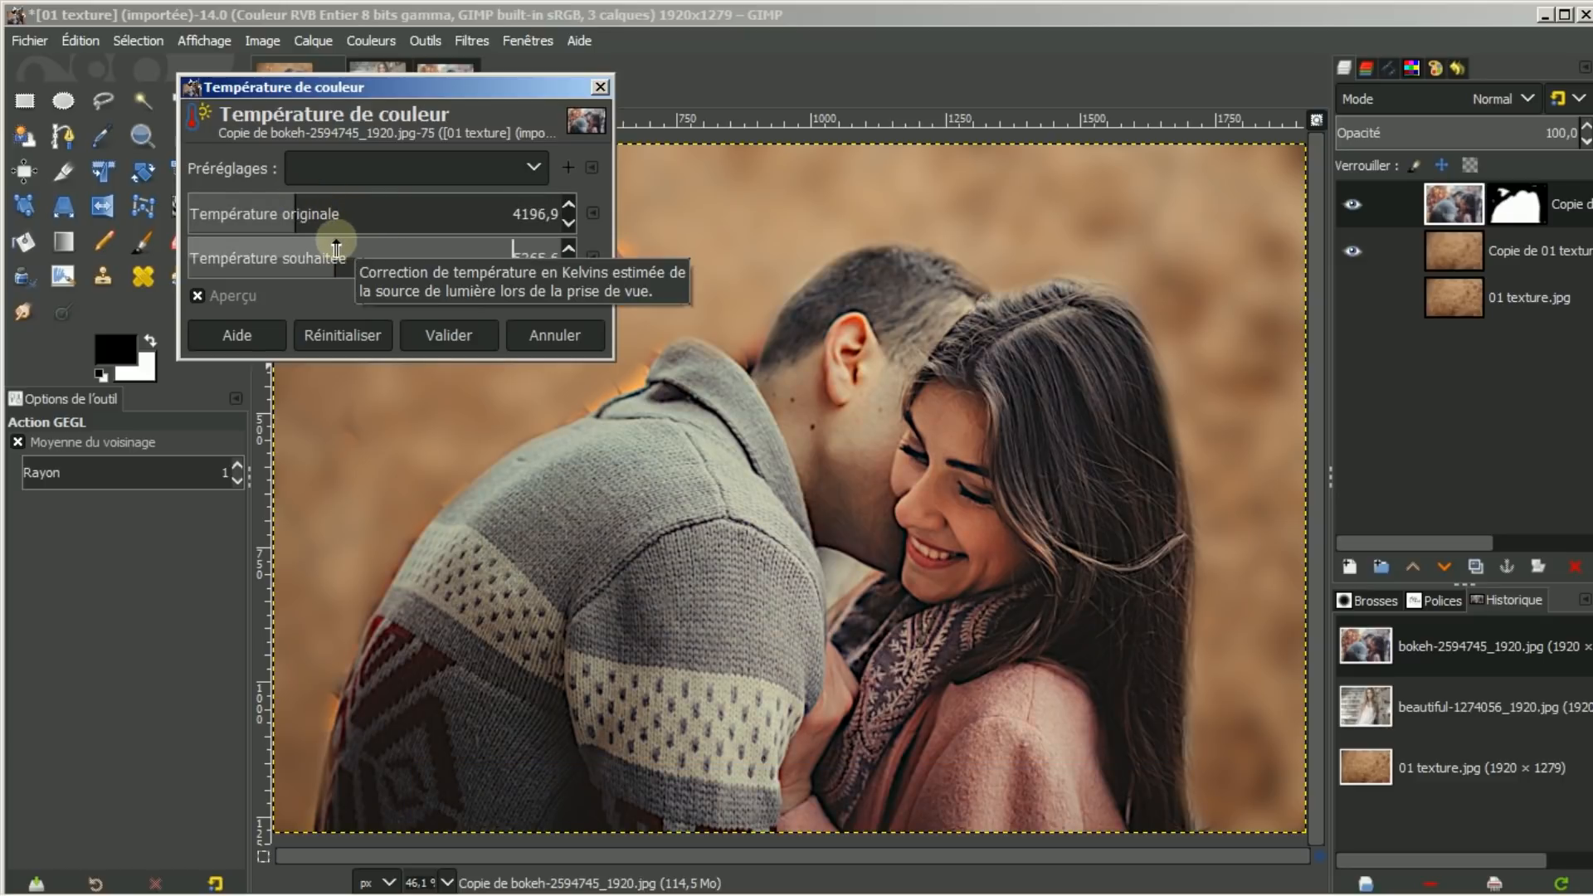
mouse_move(336, 245)
left_mouse_down()
mouse_move(415, 253)
mouse_move(283, 244)
mouse_move(351, 247)
left_mouse_up()
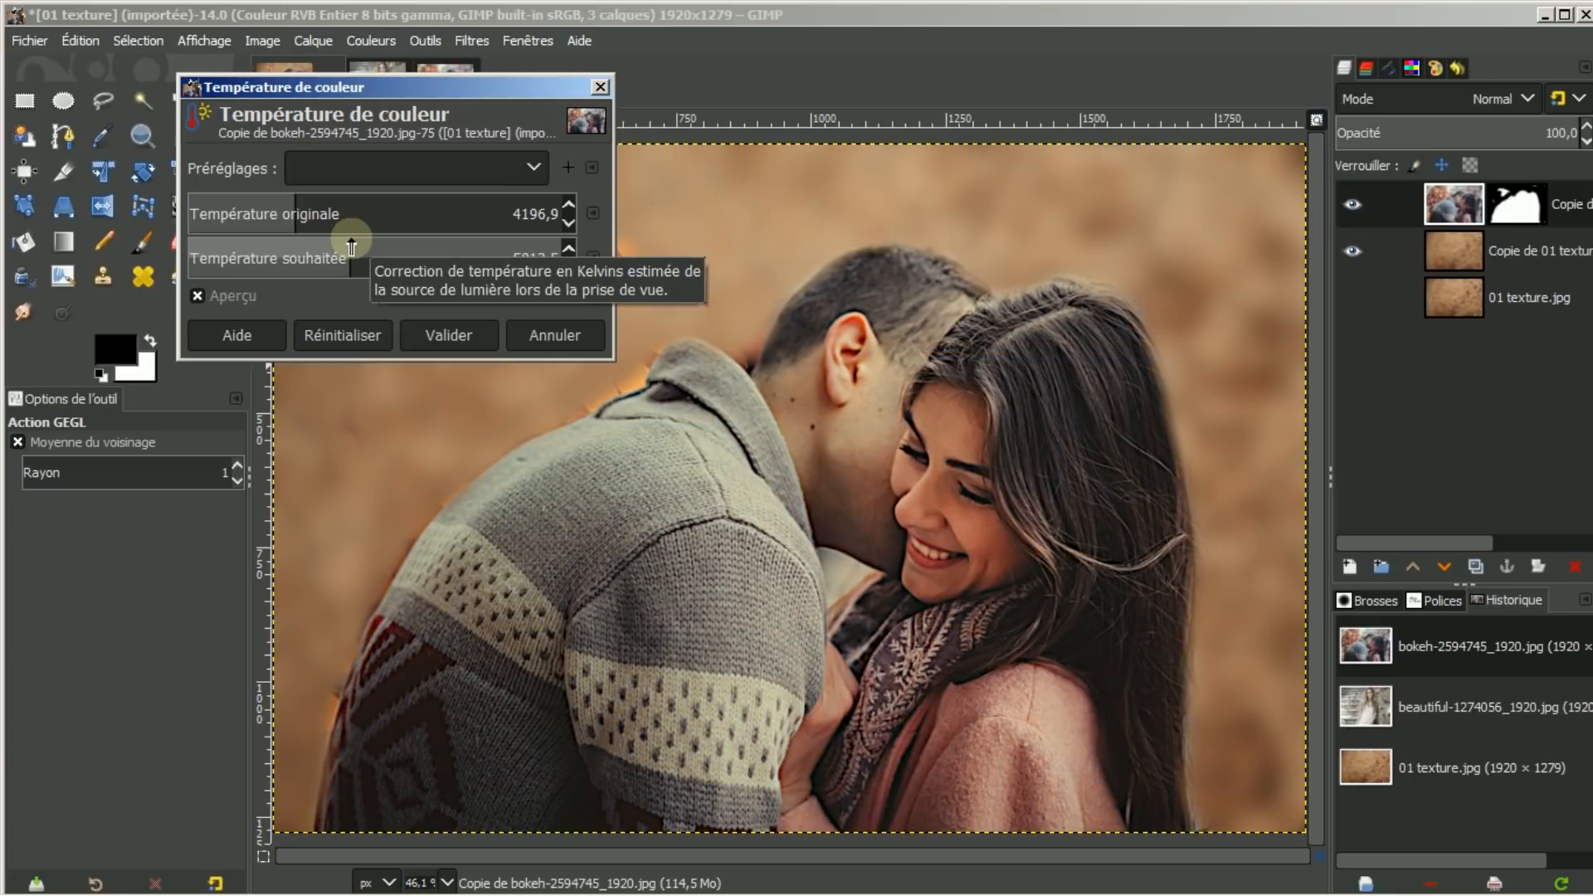
left_click(446, 337)
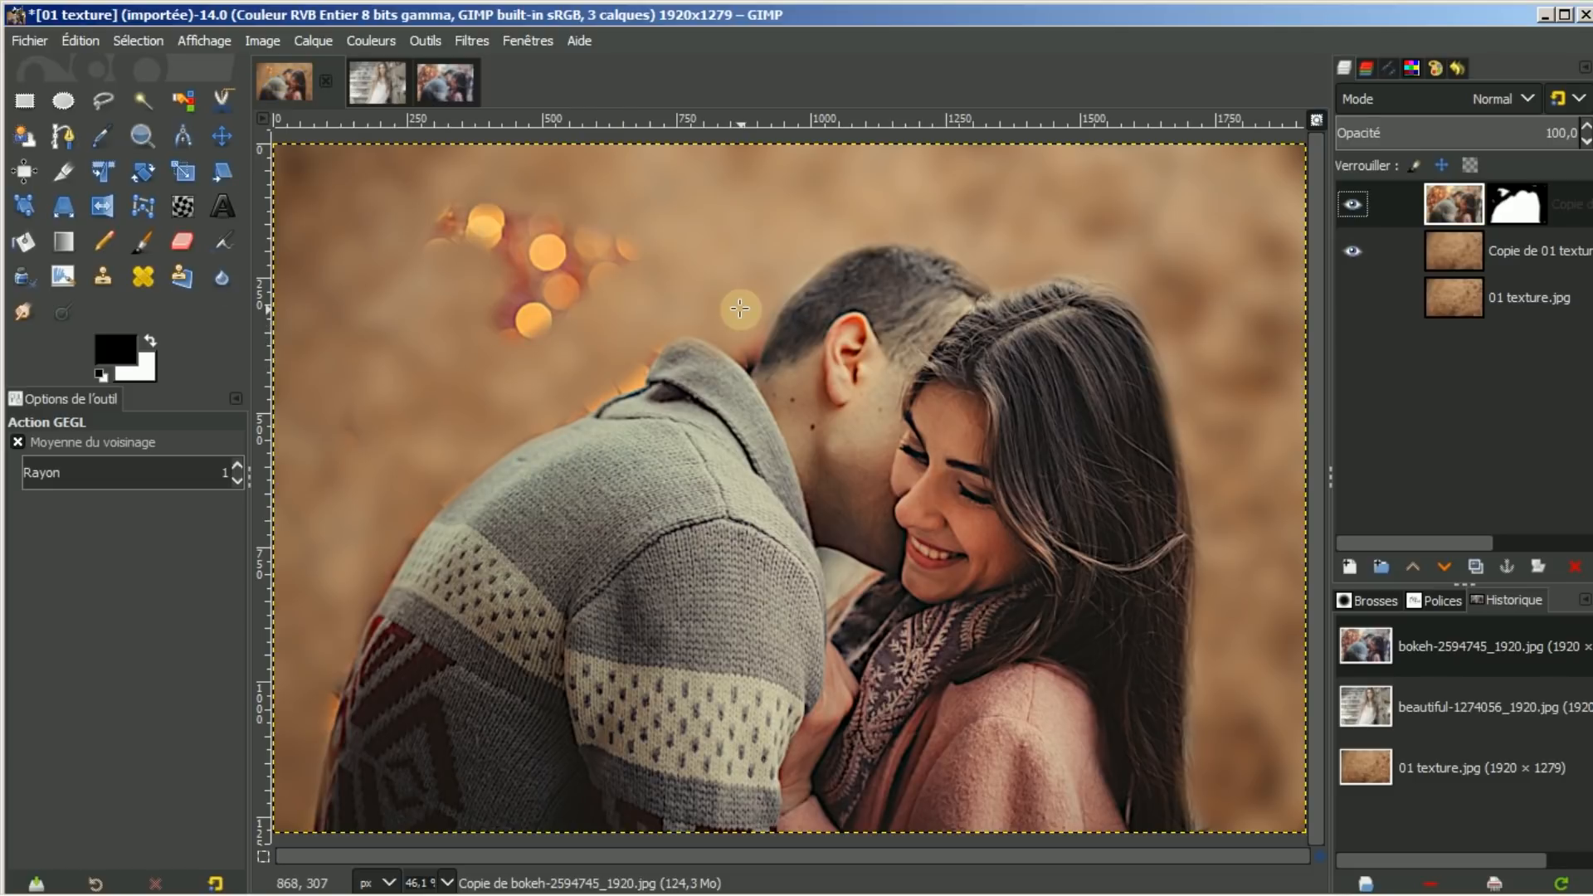
scroll(739, 308, "down", 1)
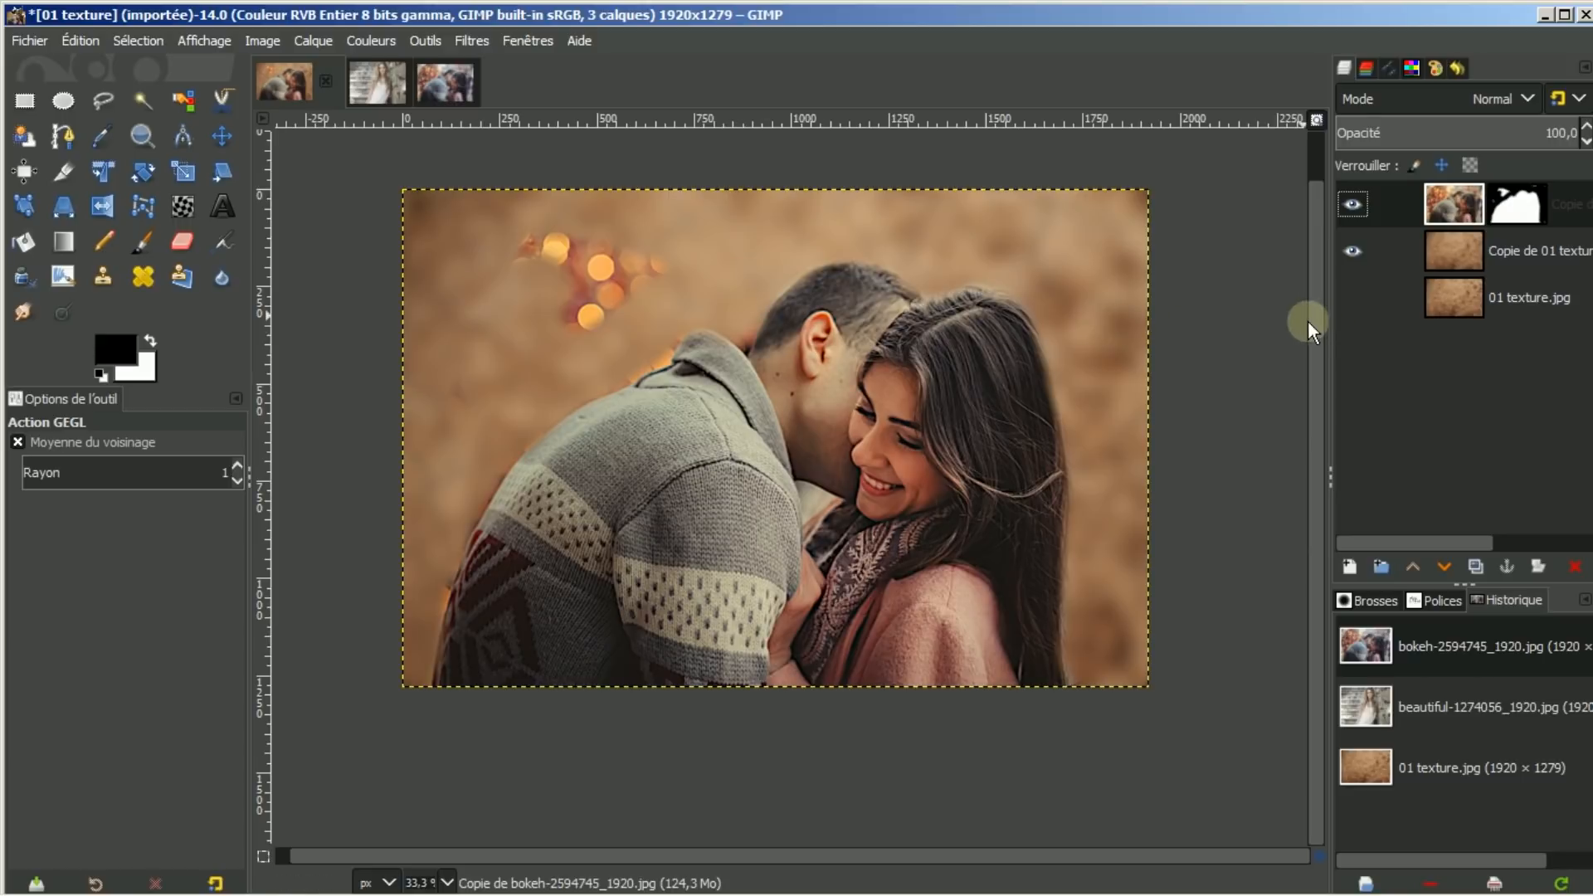
left_click_drag(1308, 321, 1324, 265)
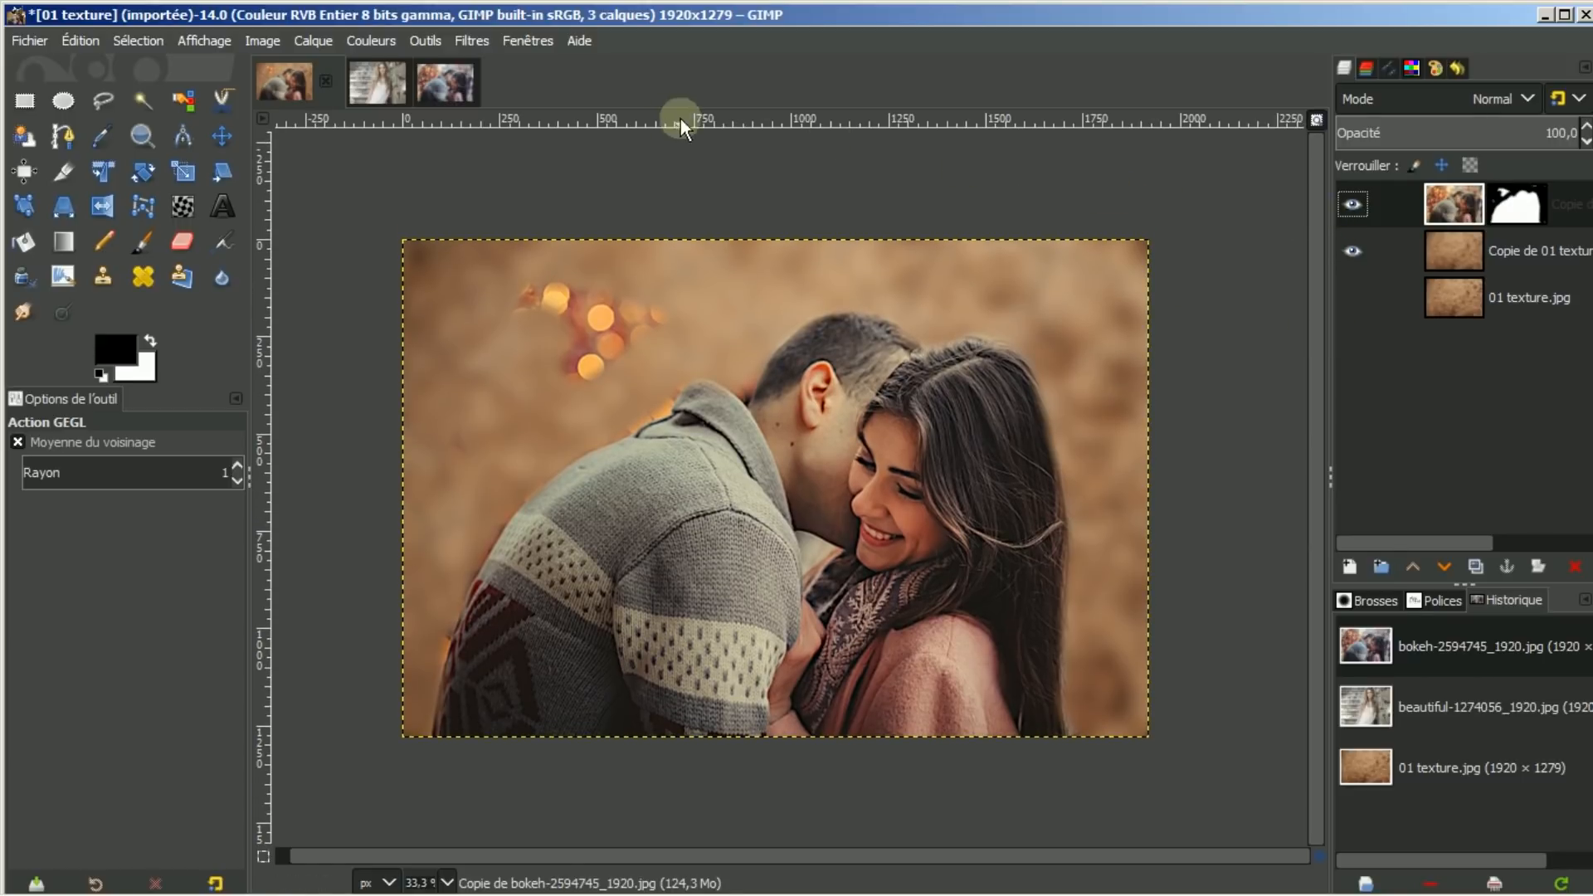
left_click(456, 85)
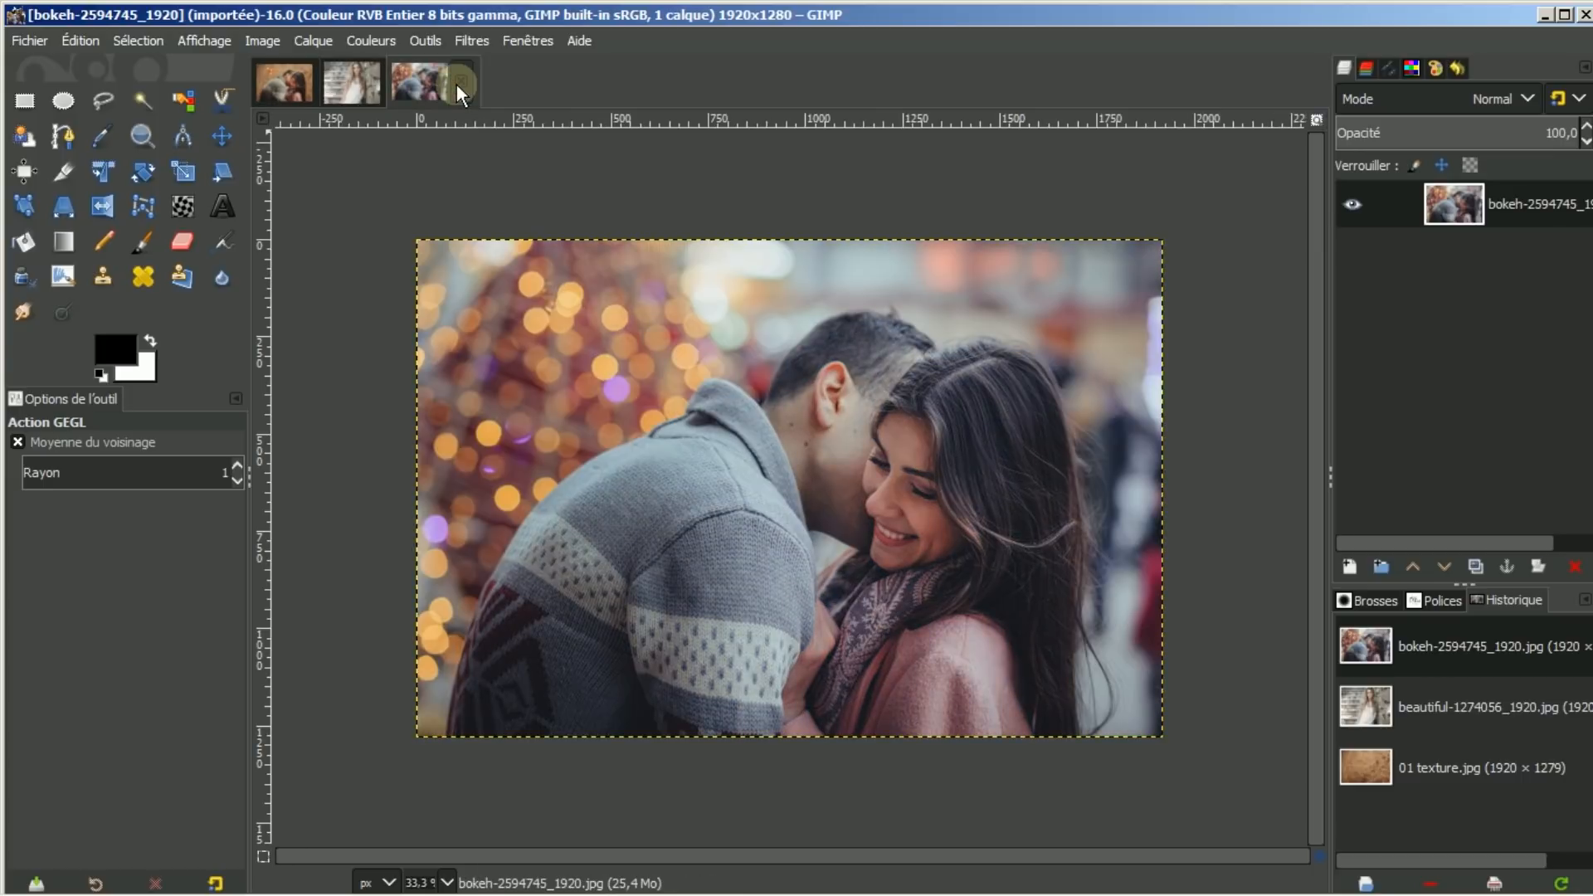
left_click(270, 82)
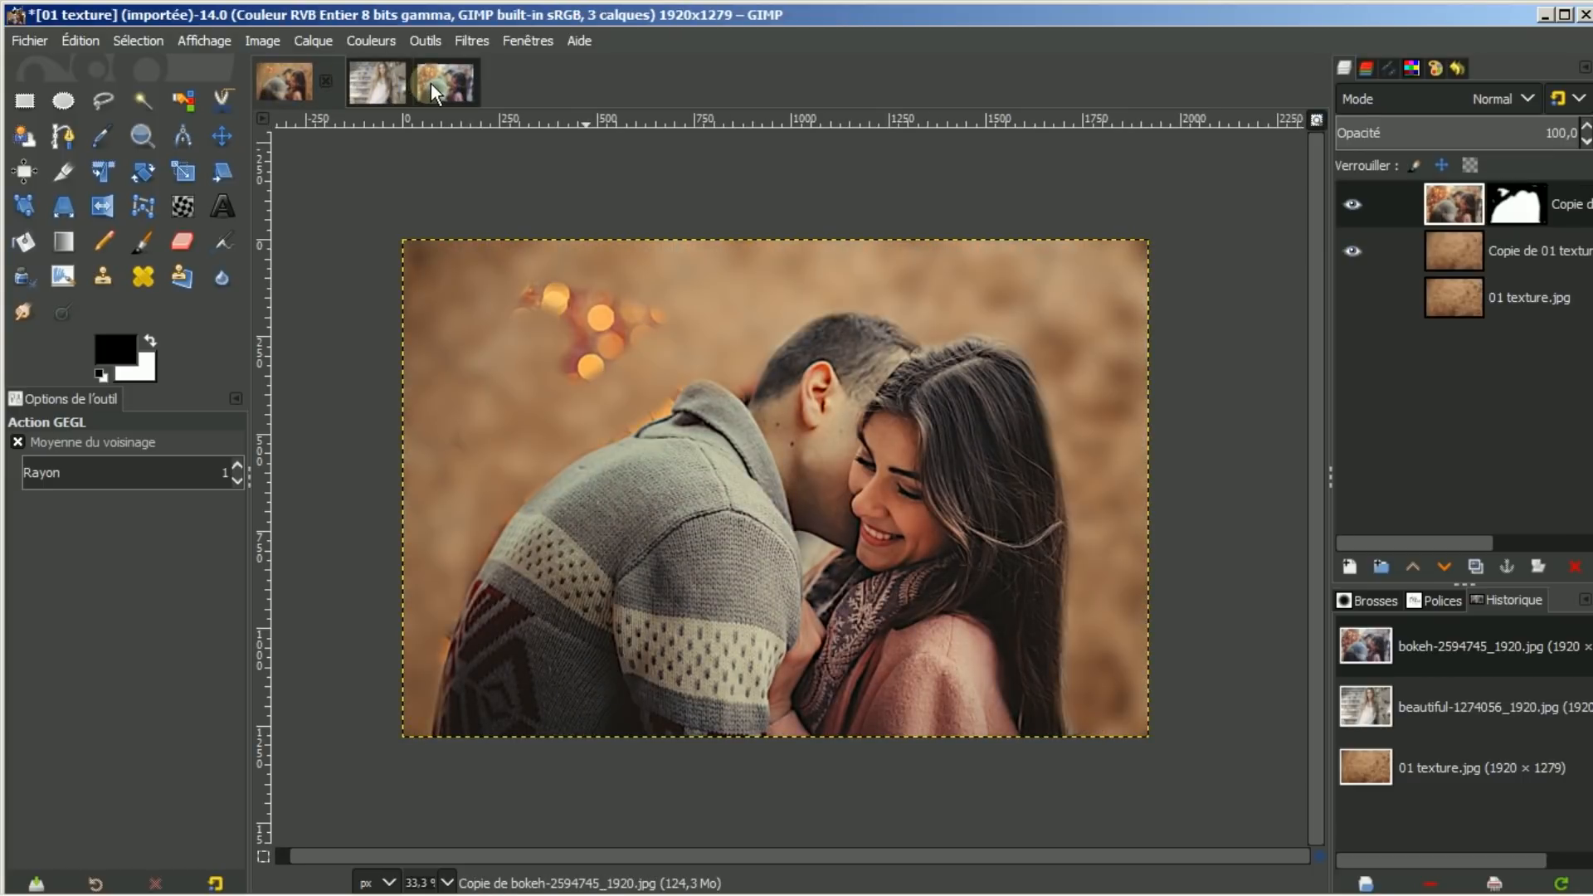
left_click(430, 83)
left_click(296, 76)
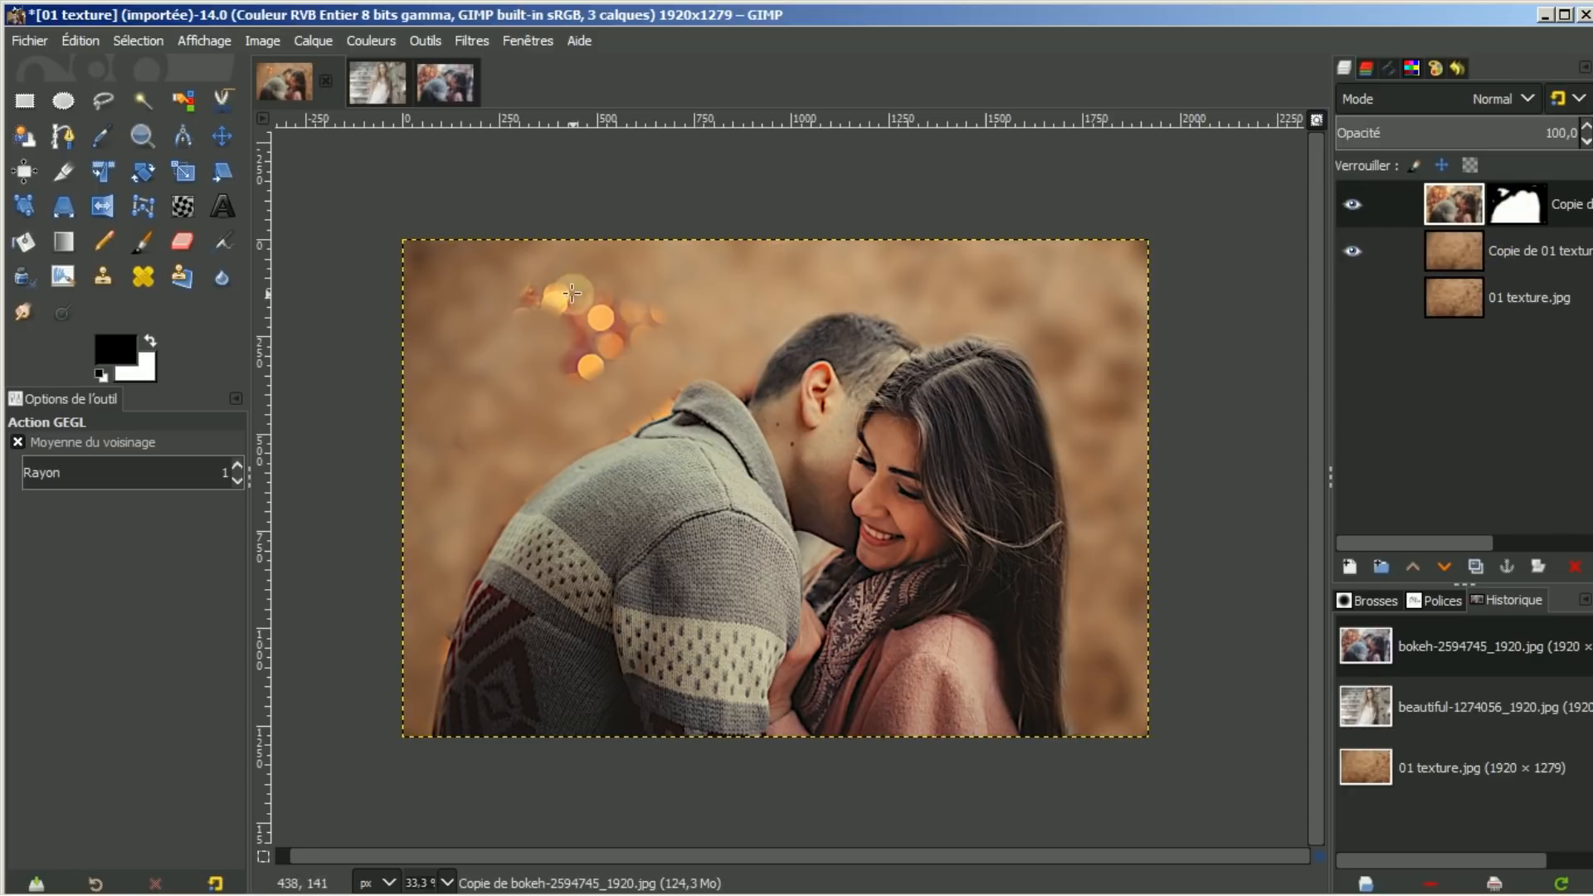
Paint black on the couple layer's mask to hide the orange bokeh lights at the top left
left_click(1413, 202)
left_click(1505, 201)
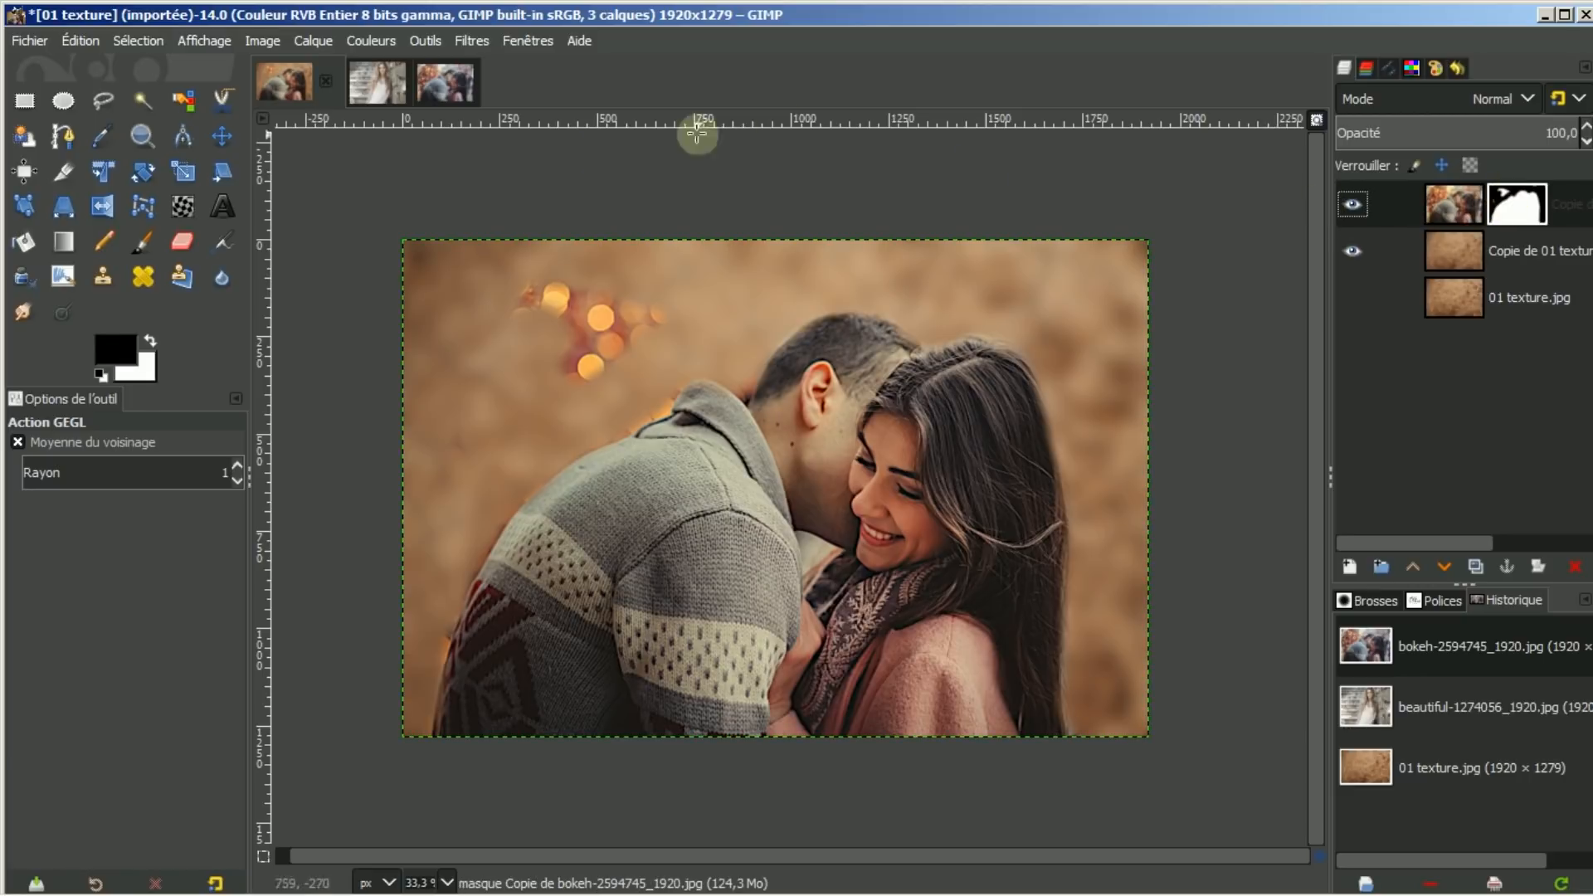
left_click(145, 240)
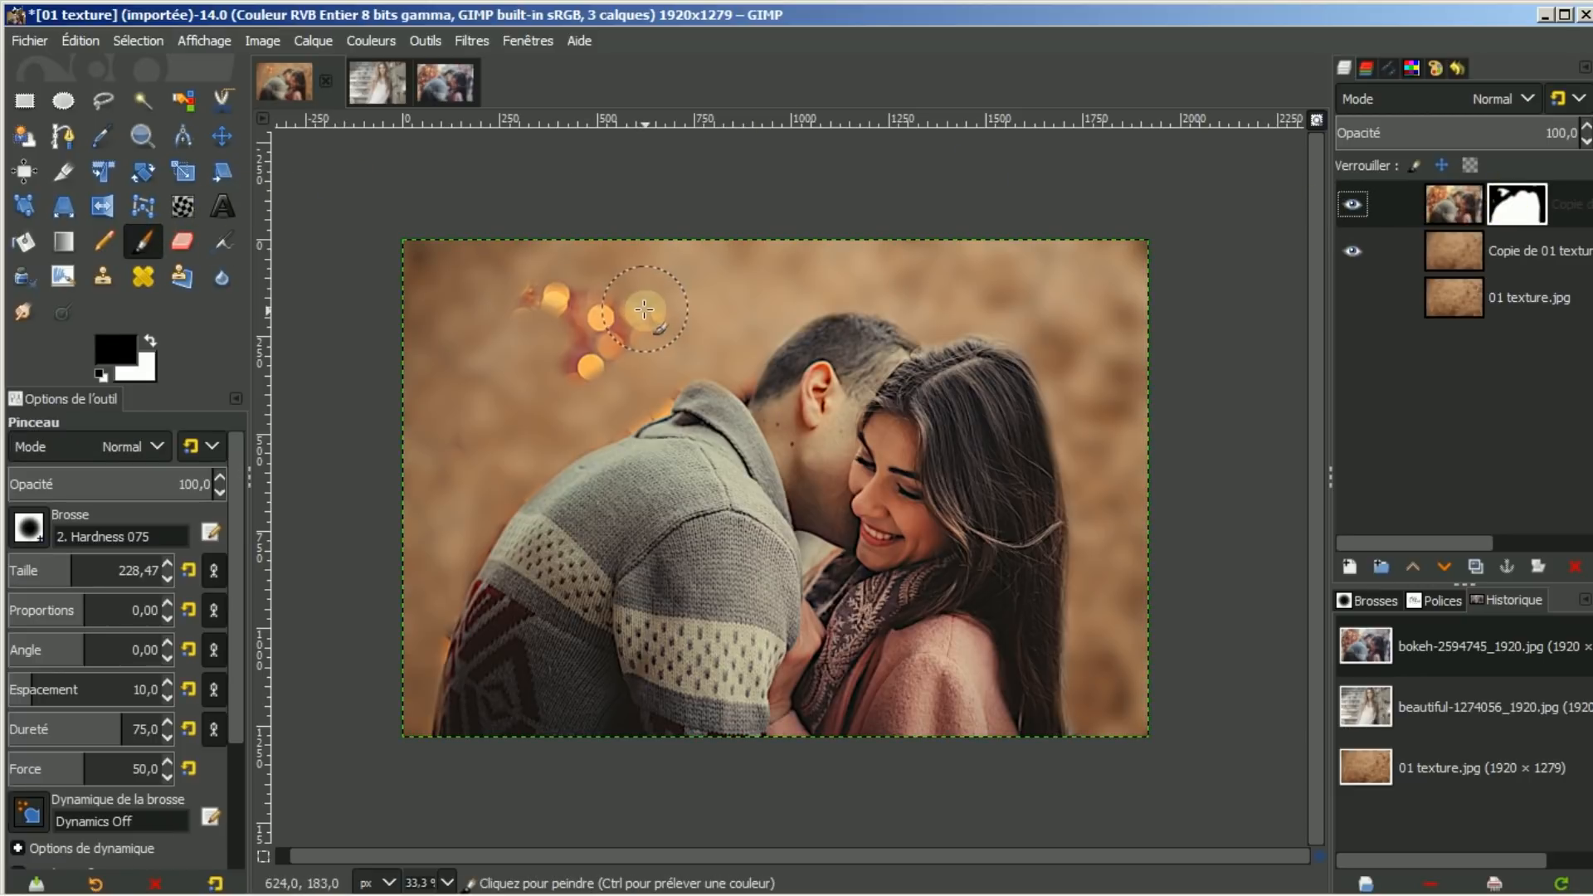
mouse_move(646, 305)
left_mouse_down()
mouse_move(543, 350)
mouse_move(652, 301)
mouse_move(595, 346)
mouse_move(545, 291)
mouse_move(508, 298)
mouse_move(594, 303)
mouse_move(575, 341)
mouse_move(646, 361)
mouse_move(640, 390)
mouse_move(609, 402)
mouse_move(646, 390)
left_mouse_up()
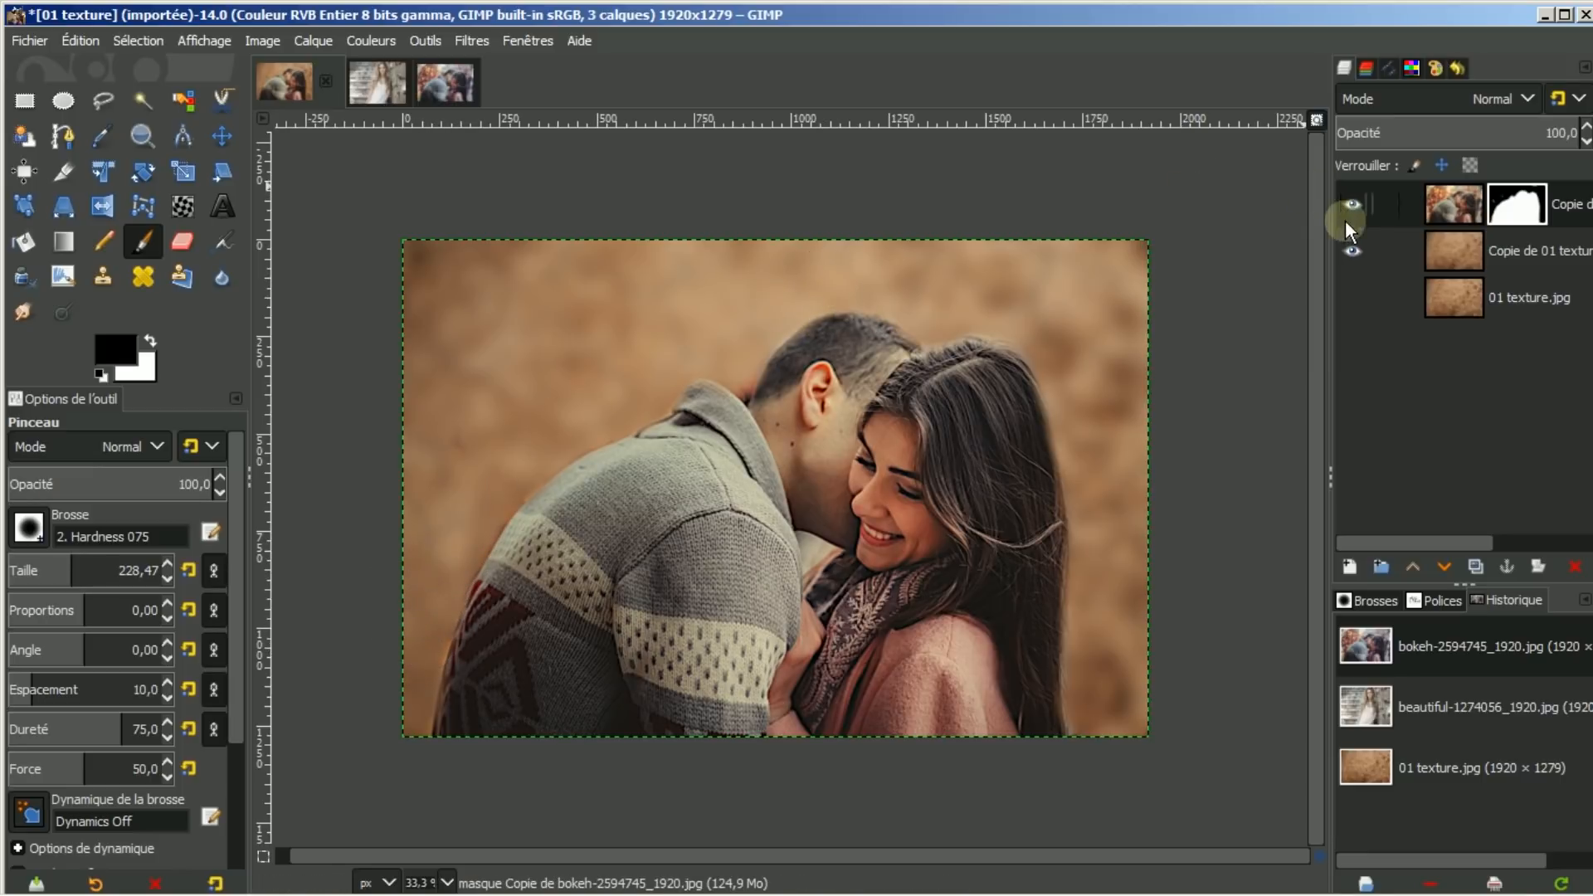
left_click(1520, 212)
left_click(27, 526)
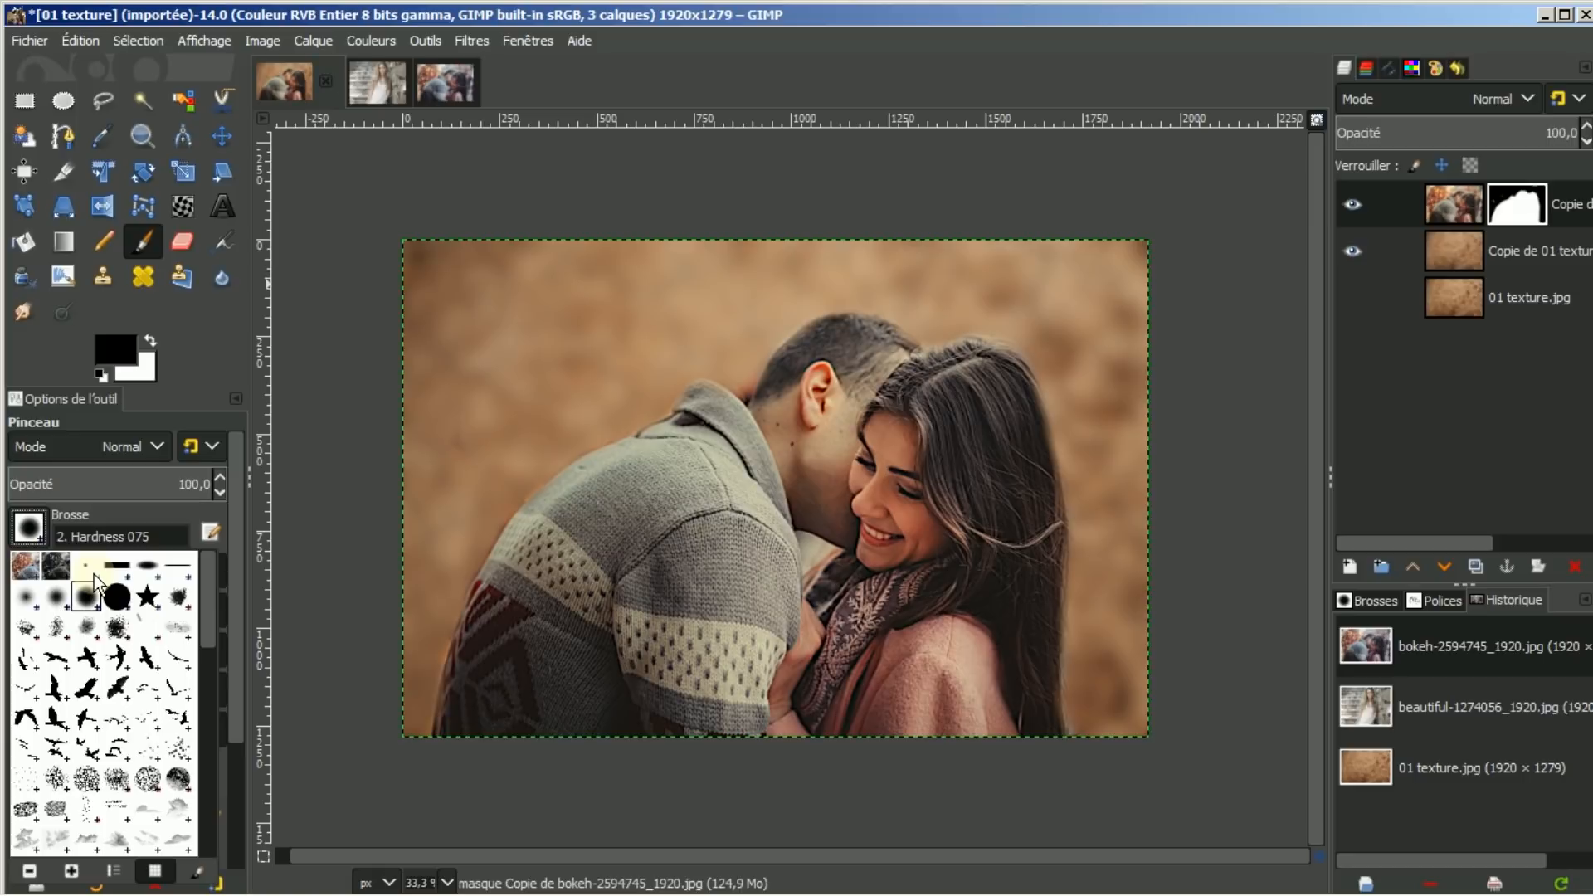
Use an Acrylic 05 brush at size 423.83 with Track Direction dynamics to texture the man's shoulder on the mask
left_click(113, 629)
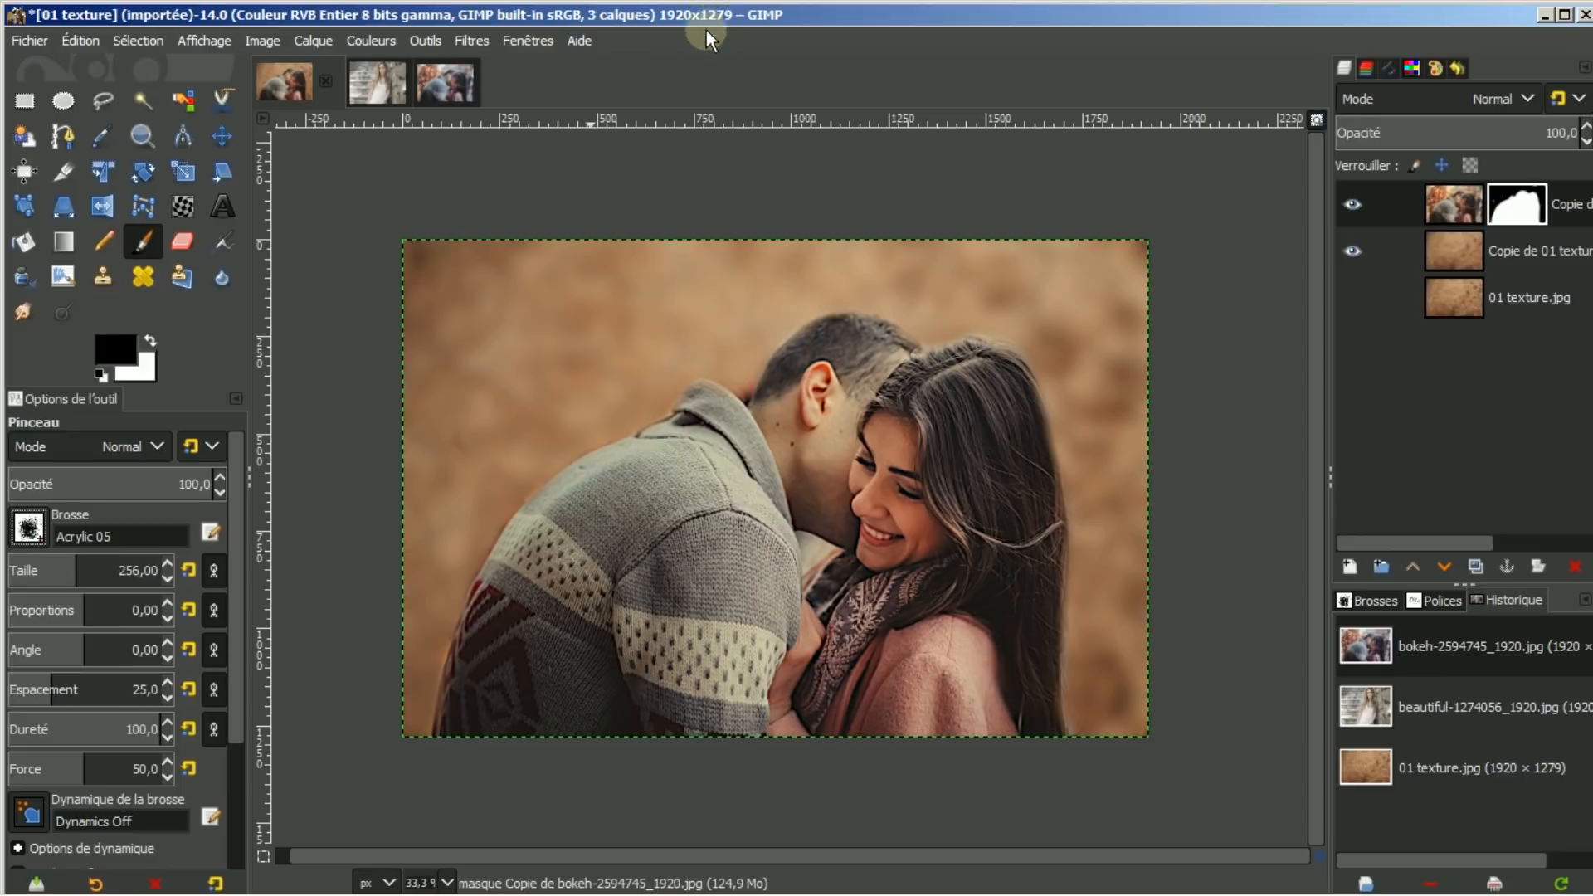
left_click_drag(73, 571, 101, 569)
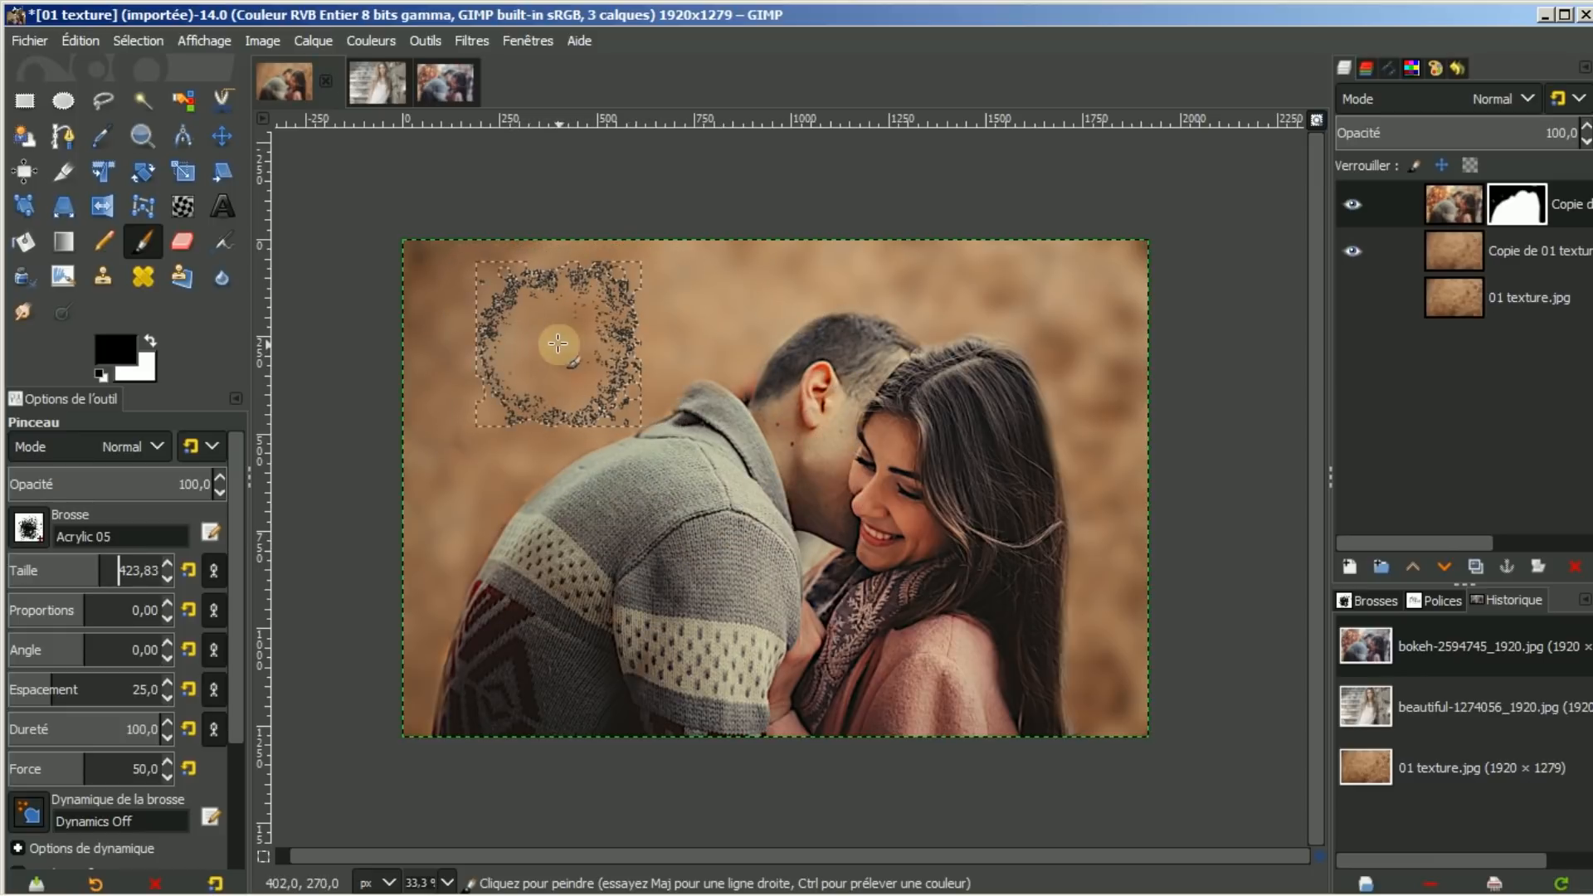
left_click(27, 813)
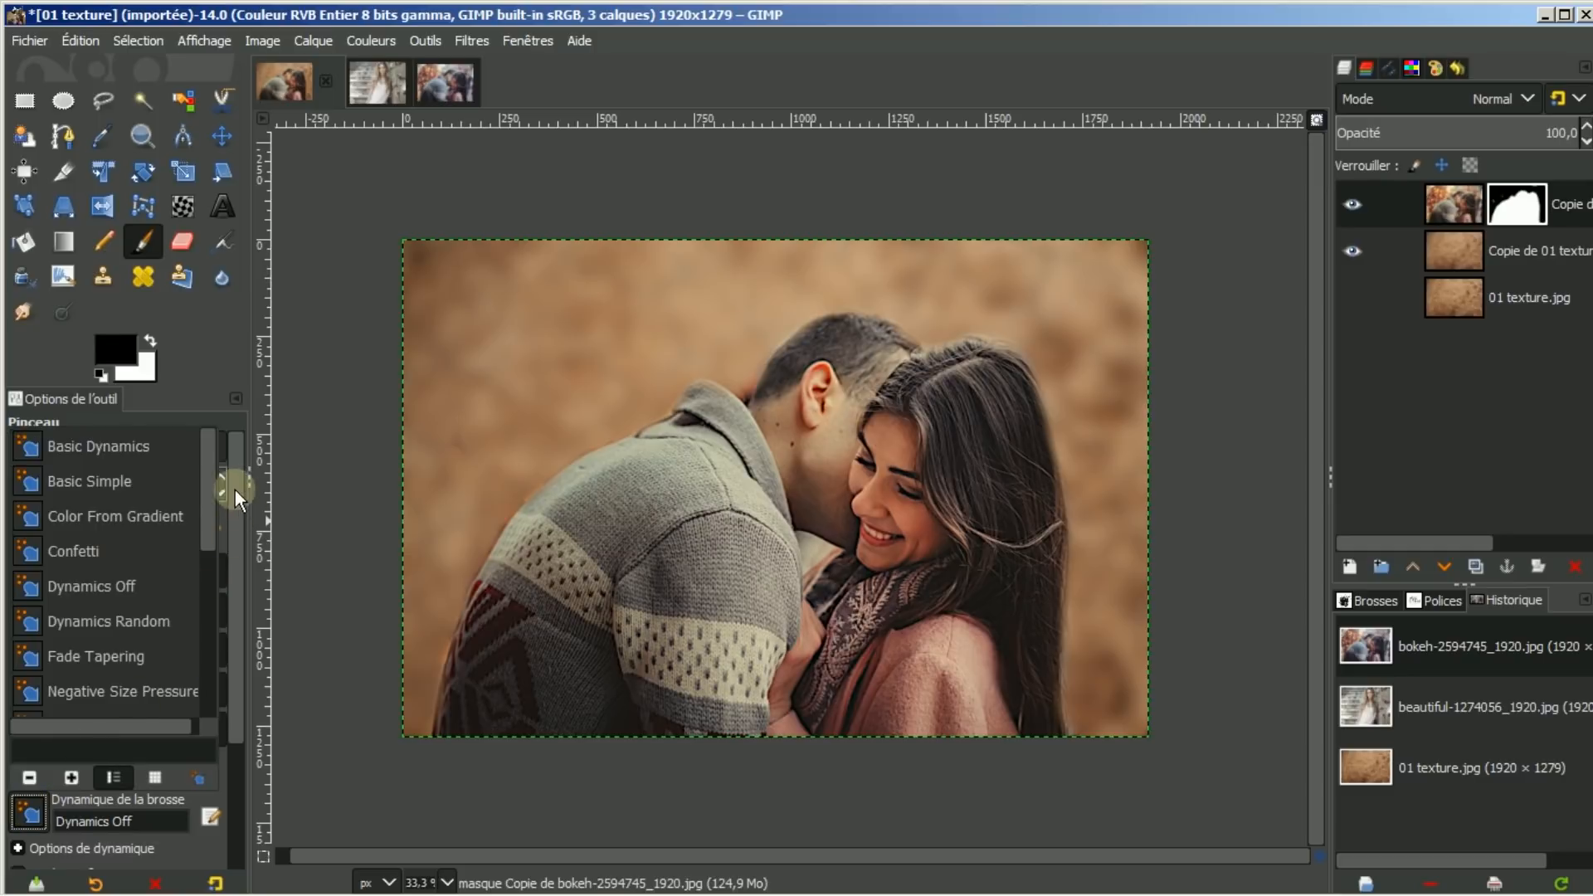
left_click_drag(212, 486, 216, 694)
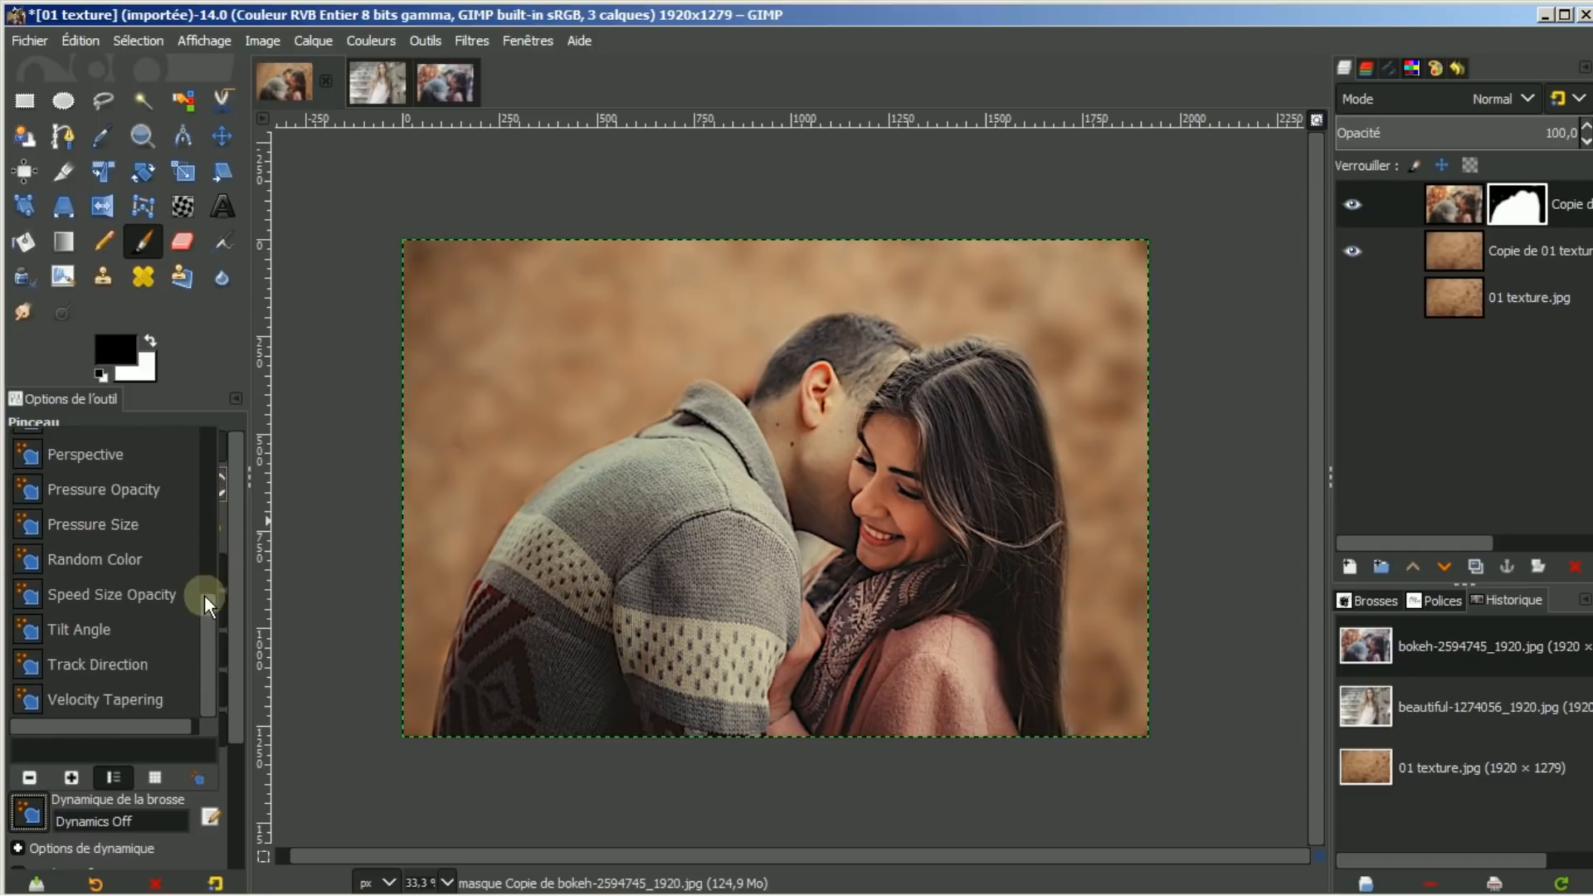
left_click(87, 664)
mouse_move(435, 518)
left_mouse_down()
mouse_move(514, 415)
mouse_move(631, 390)
mouse_move(558, 502)
left_mouse_up()
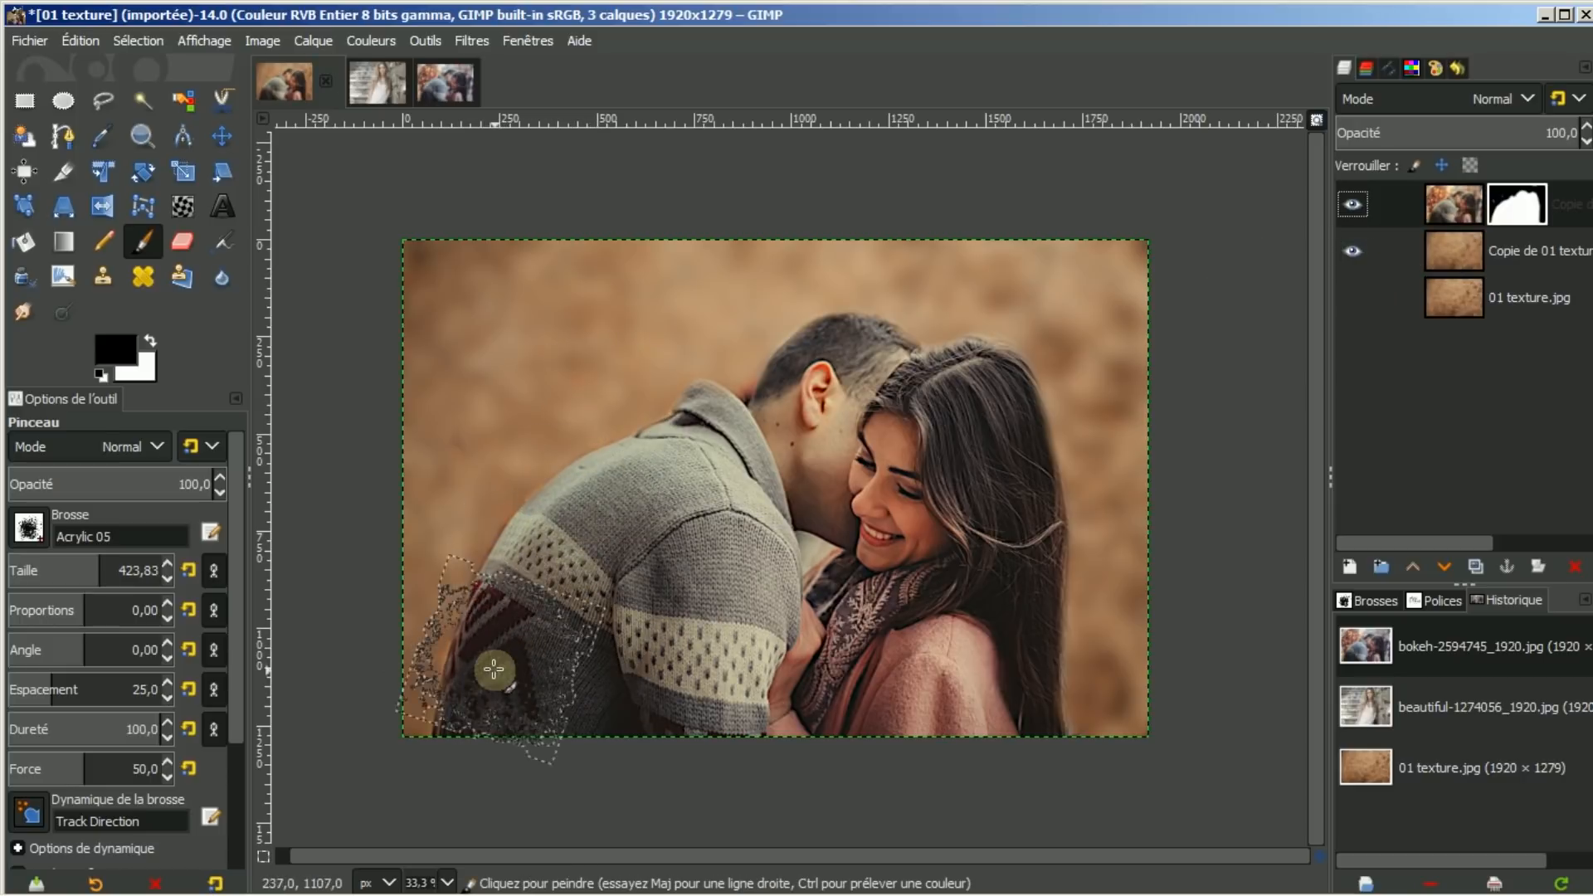
Break up the sweater and the woman's pink shoulder with acrylic mask strokes, resizing the brush to 117.45
mouse_move(445, 711)
left_mouse_down()
mouse_move(549, 728)
mouse_move(618, 737)
mouse_move(635, 719)
mouse_move(714, 732)
mouse_move(732, 702)
mouse_move(754, 702)
mouse_move(808, 716)
mouse_move(887, 706)
mouse_move(947, 737)
mouse_move(1028, 742)
mouse_move(1067, 736)
mouse_move(1066, 696)
left_mouse_up()
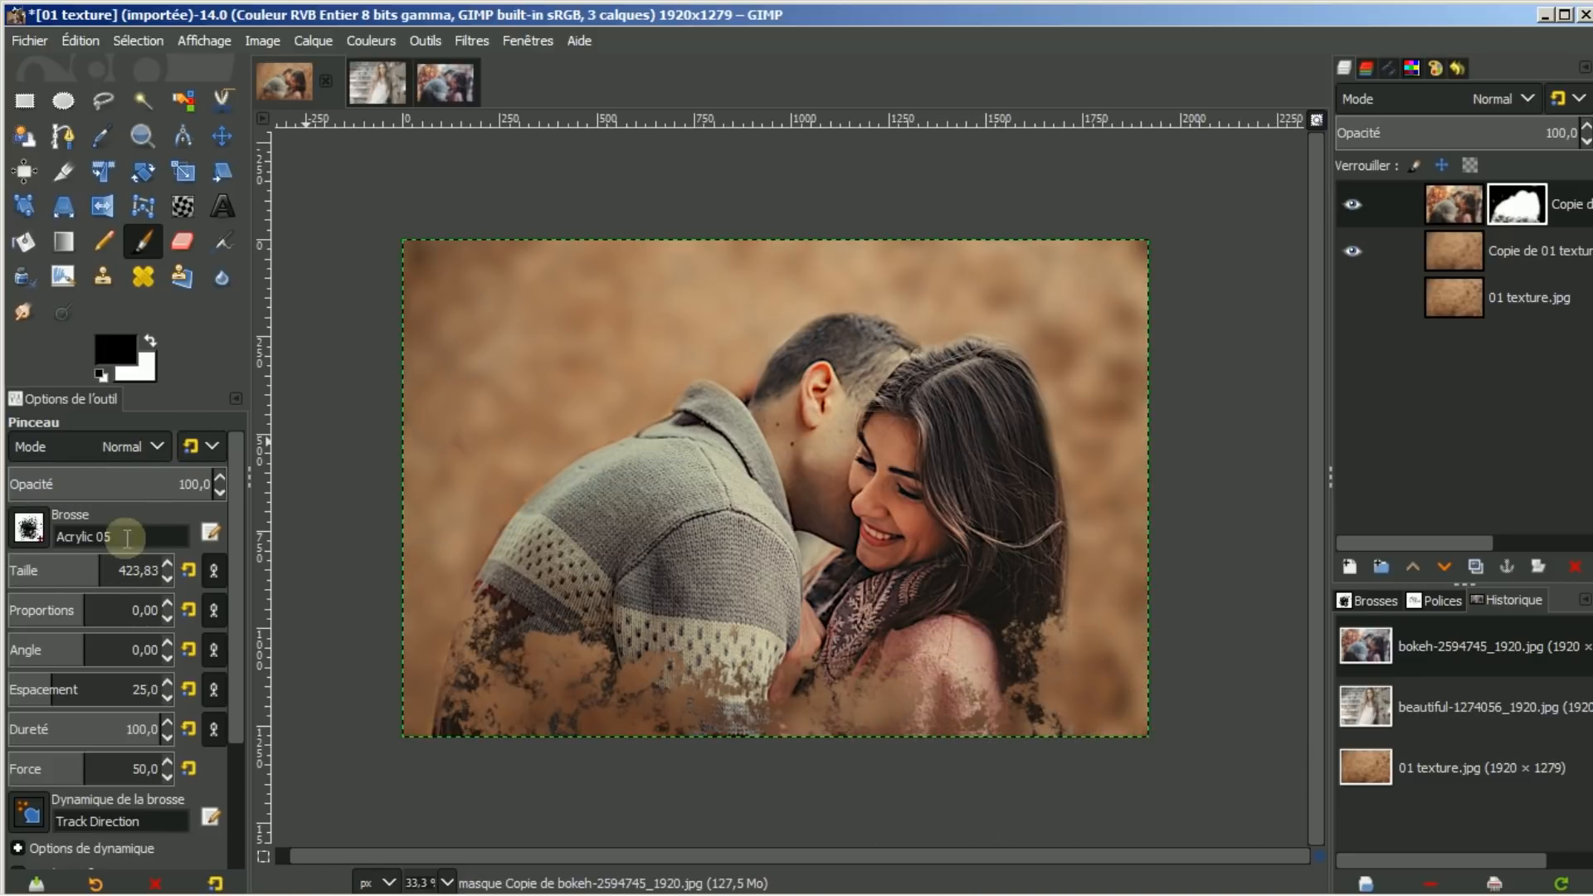
left_click_drag(103, 572, 38, 557)
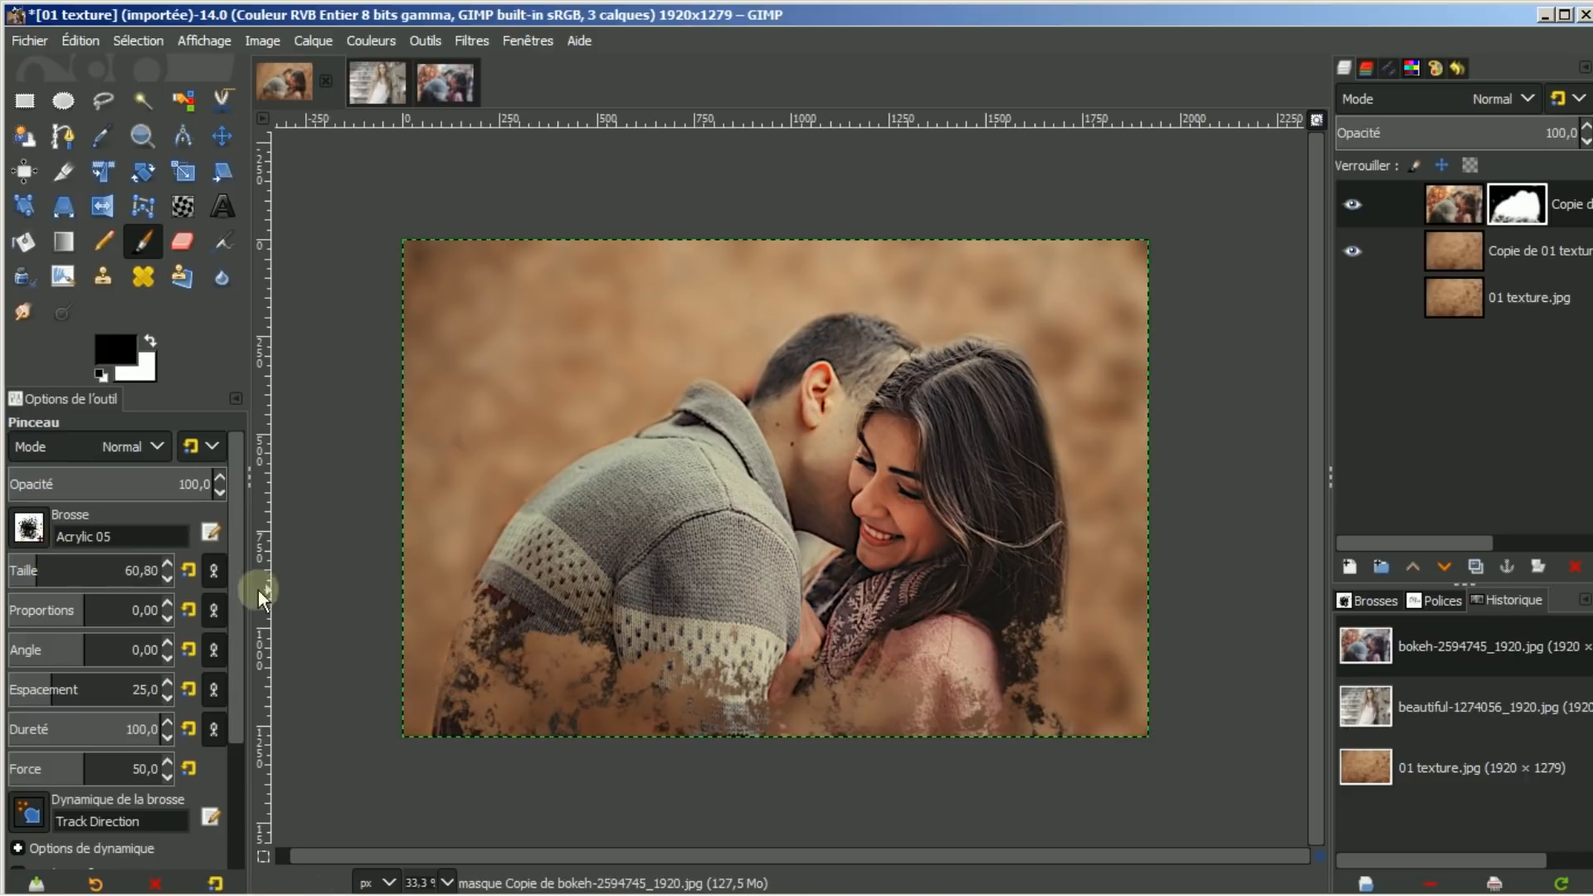
mouse_move(66, 575)
left_mouse_down()
mouse_move(37, 566)
mouse_move(50, 569)
left_mouse_up()
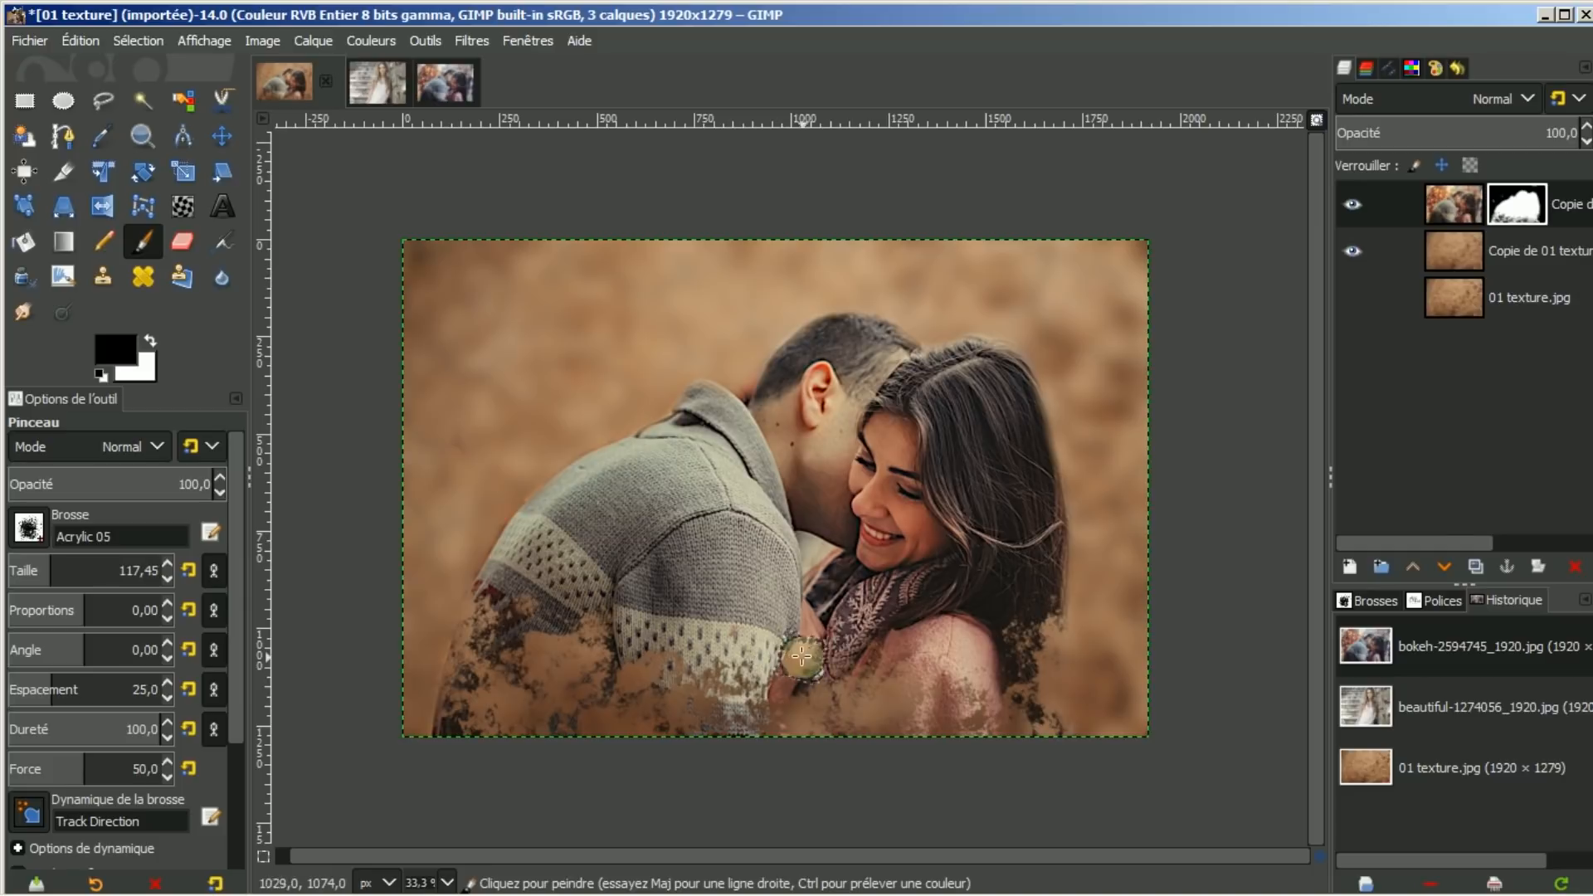
mouse_move(858, 639)
left_mouse_down()
mouse_move(995, 622)
mouse_move(971, 640)
mouse_move(1011, 679)
left_mouse_up()
left_click(952, 648)
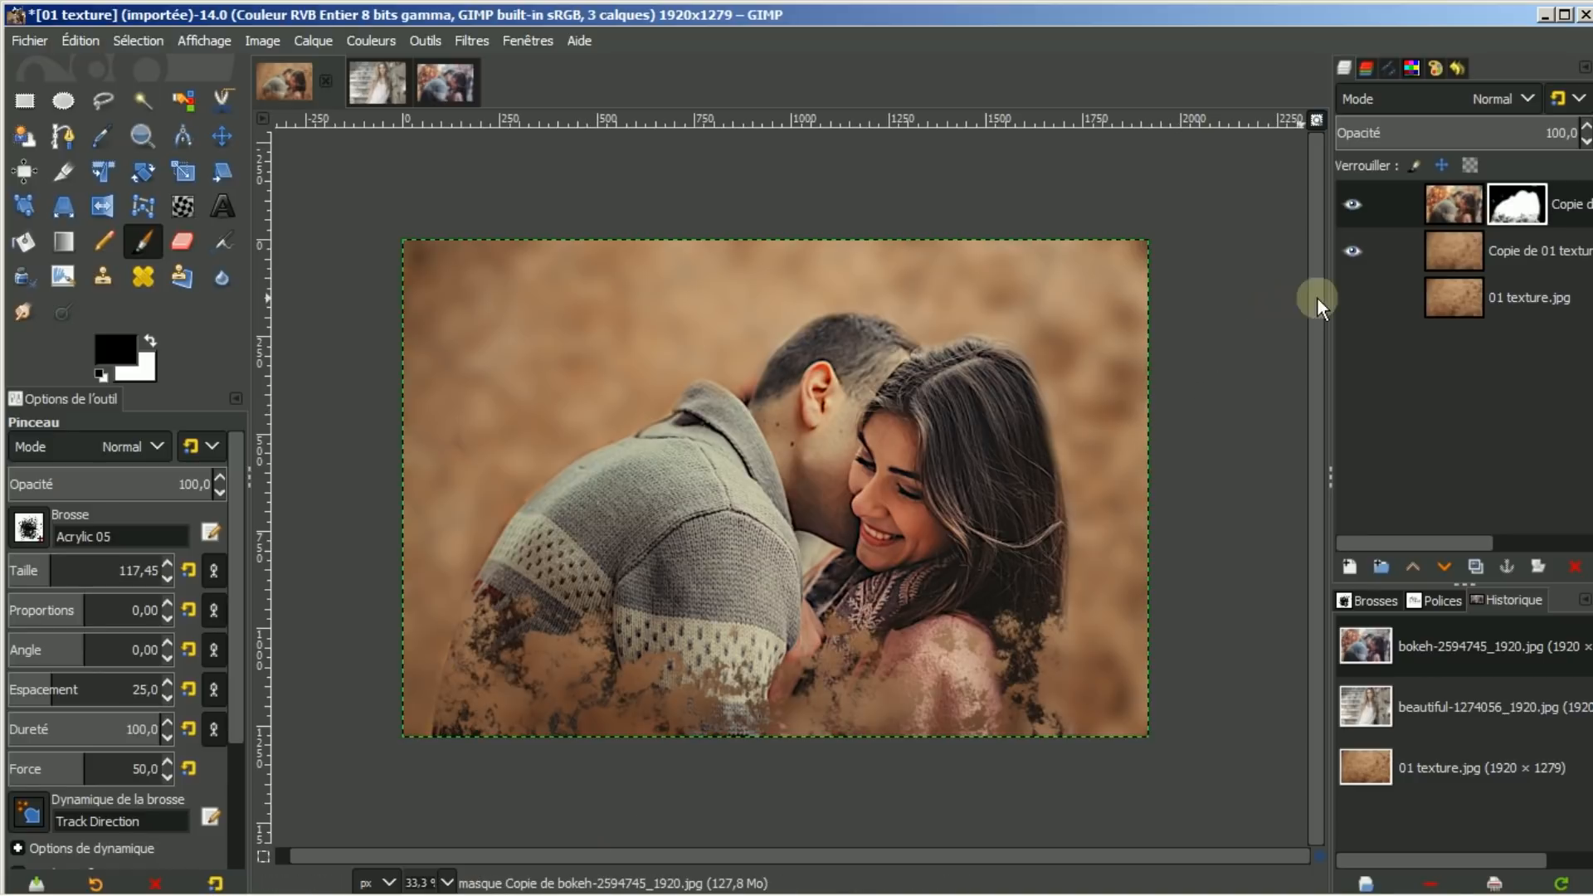
left_click(1349, 565)
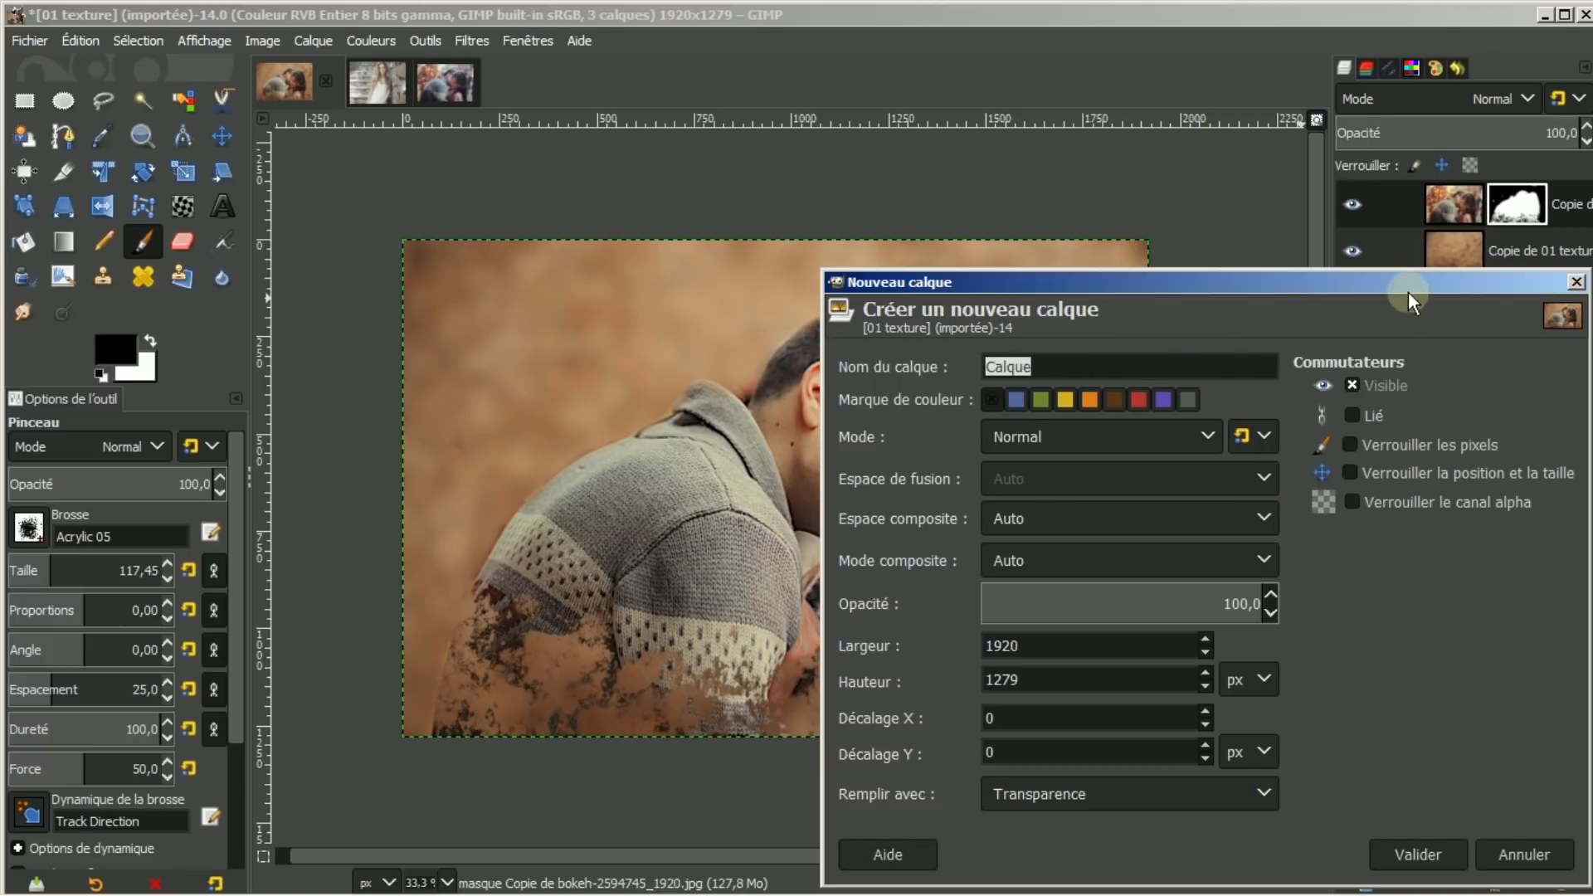
Add the transparent Calque layer and set the 2. Hardness 025 brush to opacity 21.6, size 813.42
left_click(1409, 857)
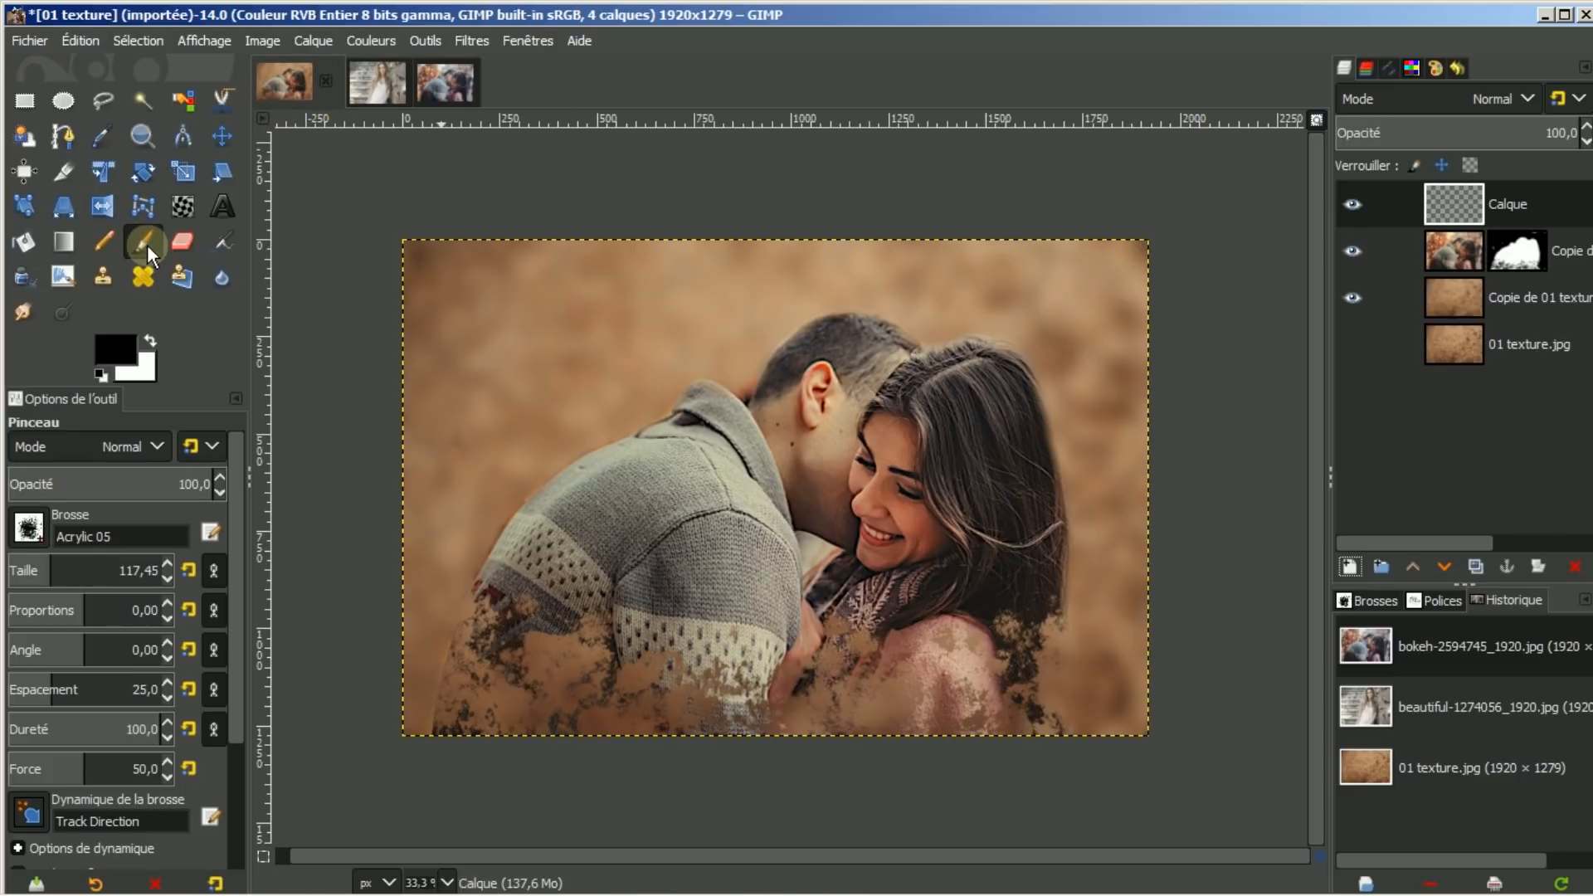
left_click(30, 528)
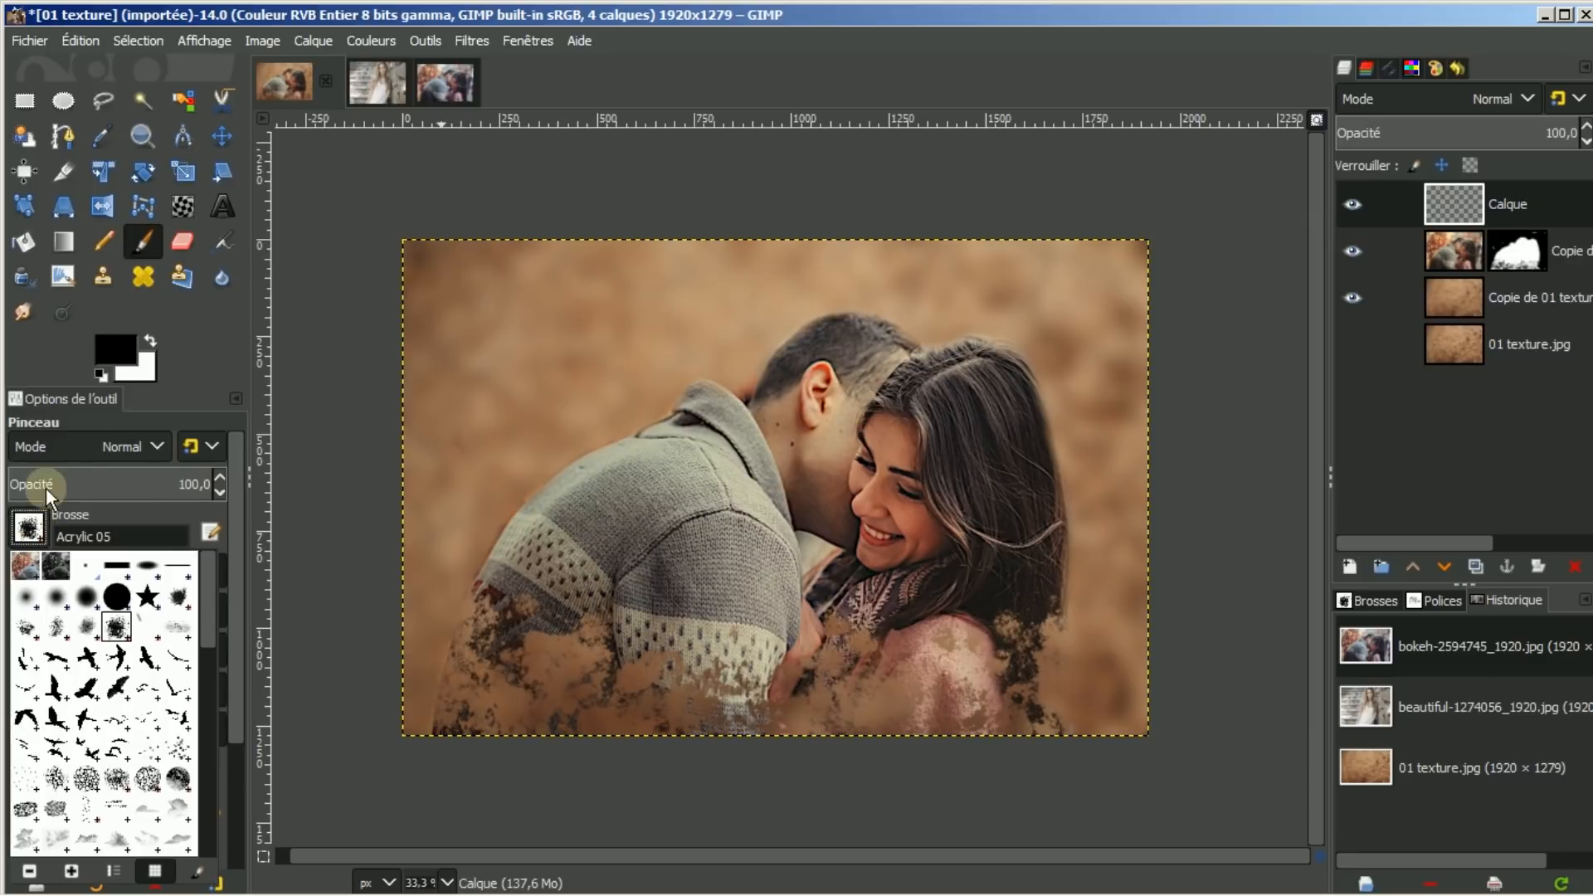
left_click(27, 596)
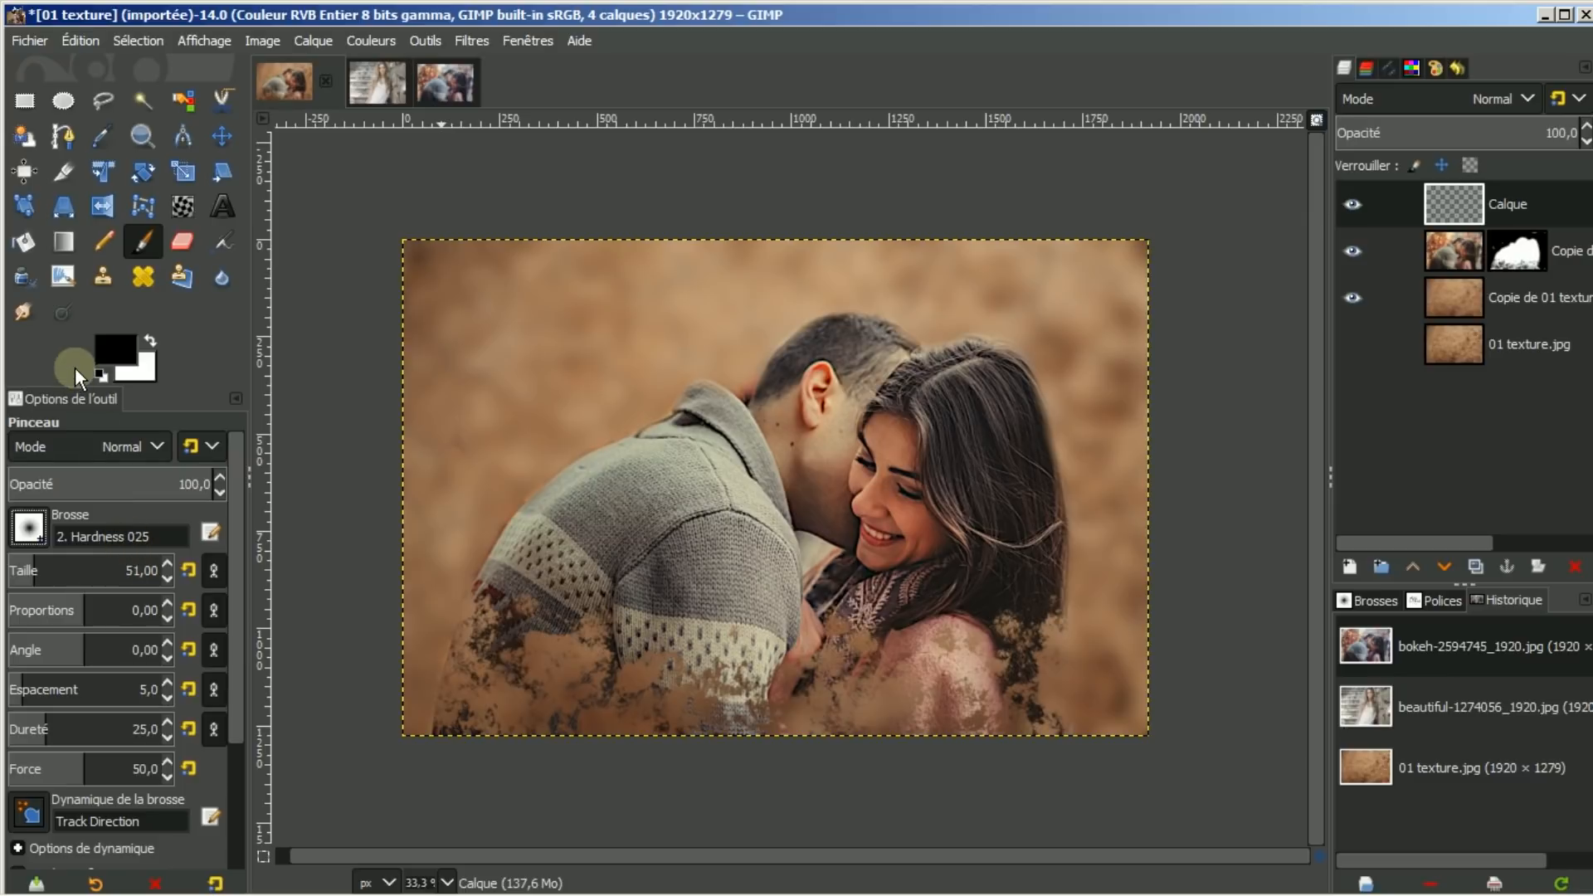
left_click(52, 484)
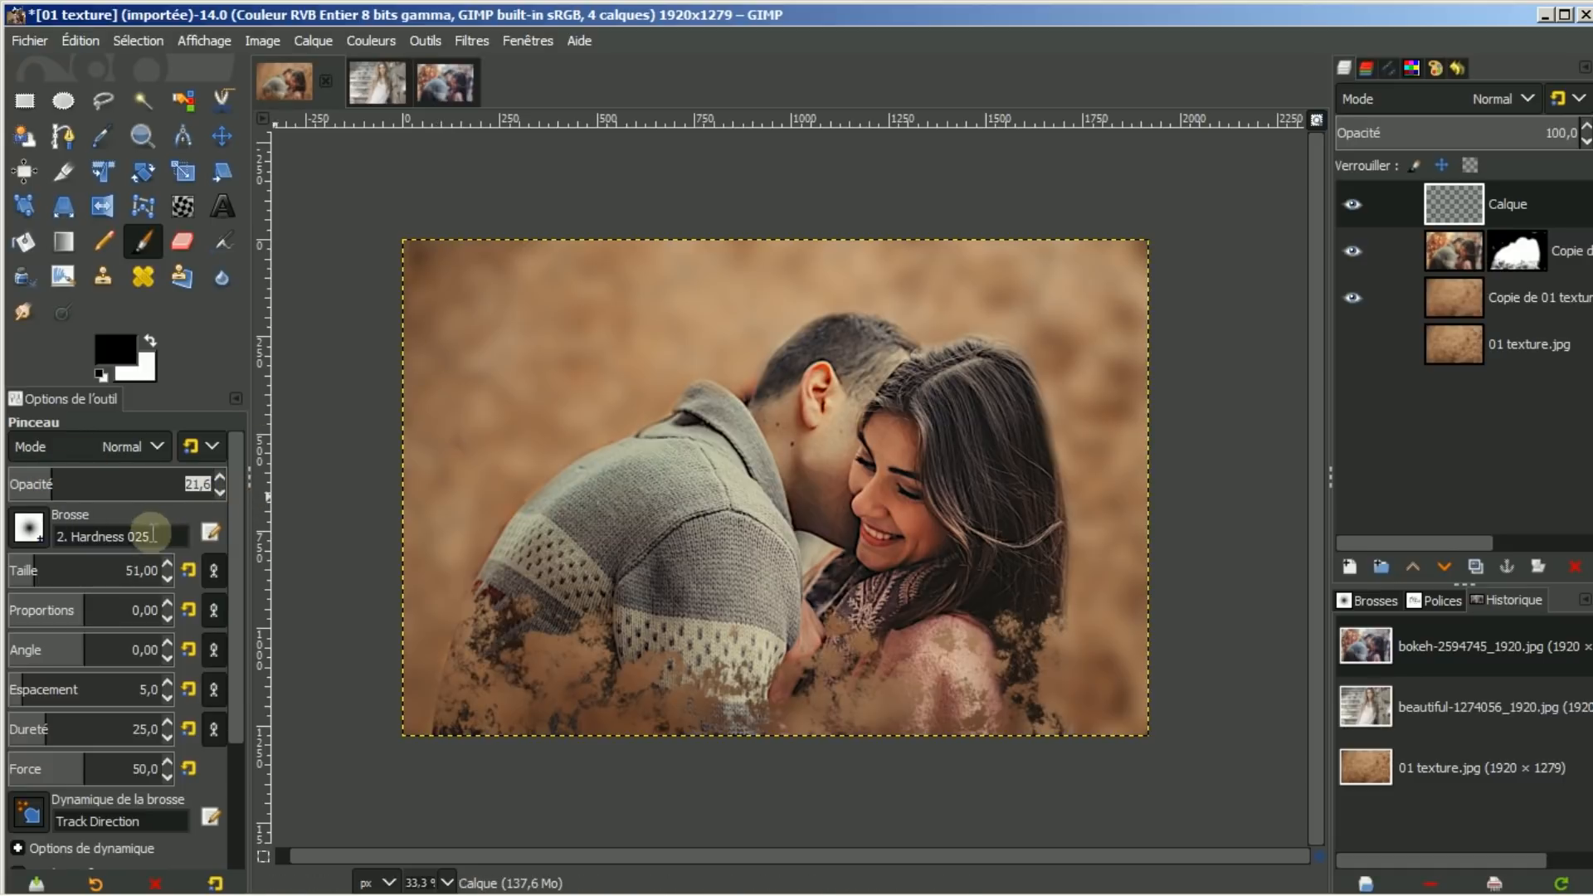
left_click_drag(33, 569, 146, 568)
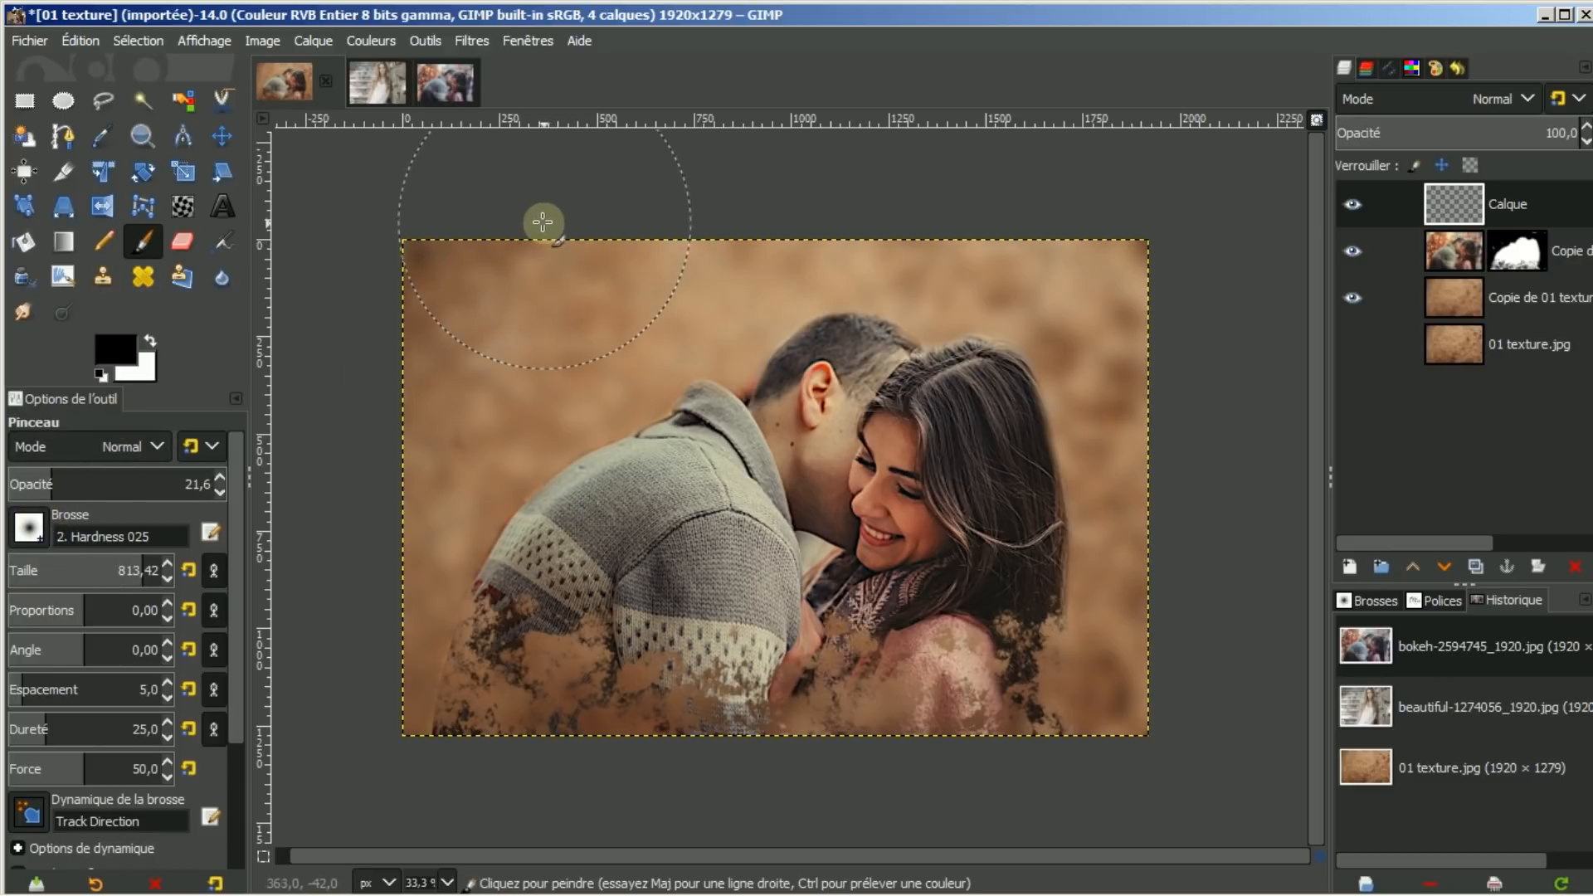
Paint soft black strokes along the top-left and left edges of the Calque layer
mouse_move(479, 233)
left_mouse_down()
mouse_move(426, 259)
mouse_move(391, 348)
mouse_move(373, 544)
mouse_move(400, 639)
mouse_move(457, 701)
mouse_move(585, 760)
mouse_move(875, 804)
mouse_move(1046, 804)
mouse_move(1109, 764)
mouse_move(1168, 640)
mouse_move(1184, 490)
mouse_move(1171, 329)
mouse_move(1081, 214)
mouse_move(579, 207)
mouse_move(541, 320)
mouse_move(585, 299)
mouse_move(427, 359)
mouse_move(470, 349)
mouse_move(432, 418)
left_mouse_up()
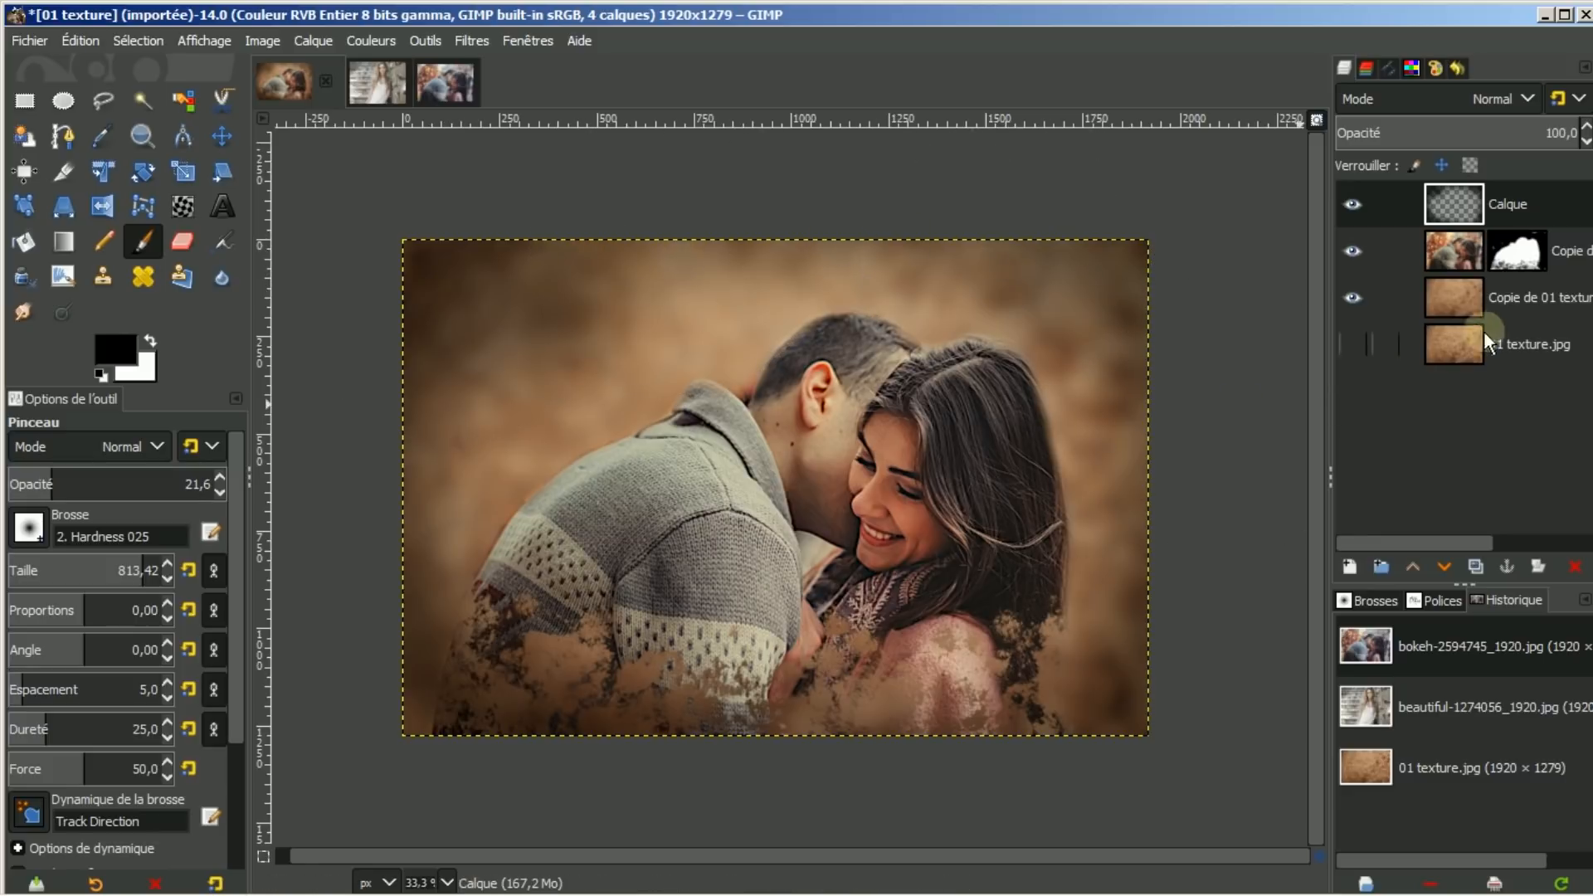
Create a second transparent layer, Calque #1, at the top of the layer stack
left_click(1348, 566)
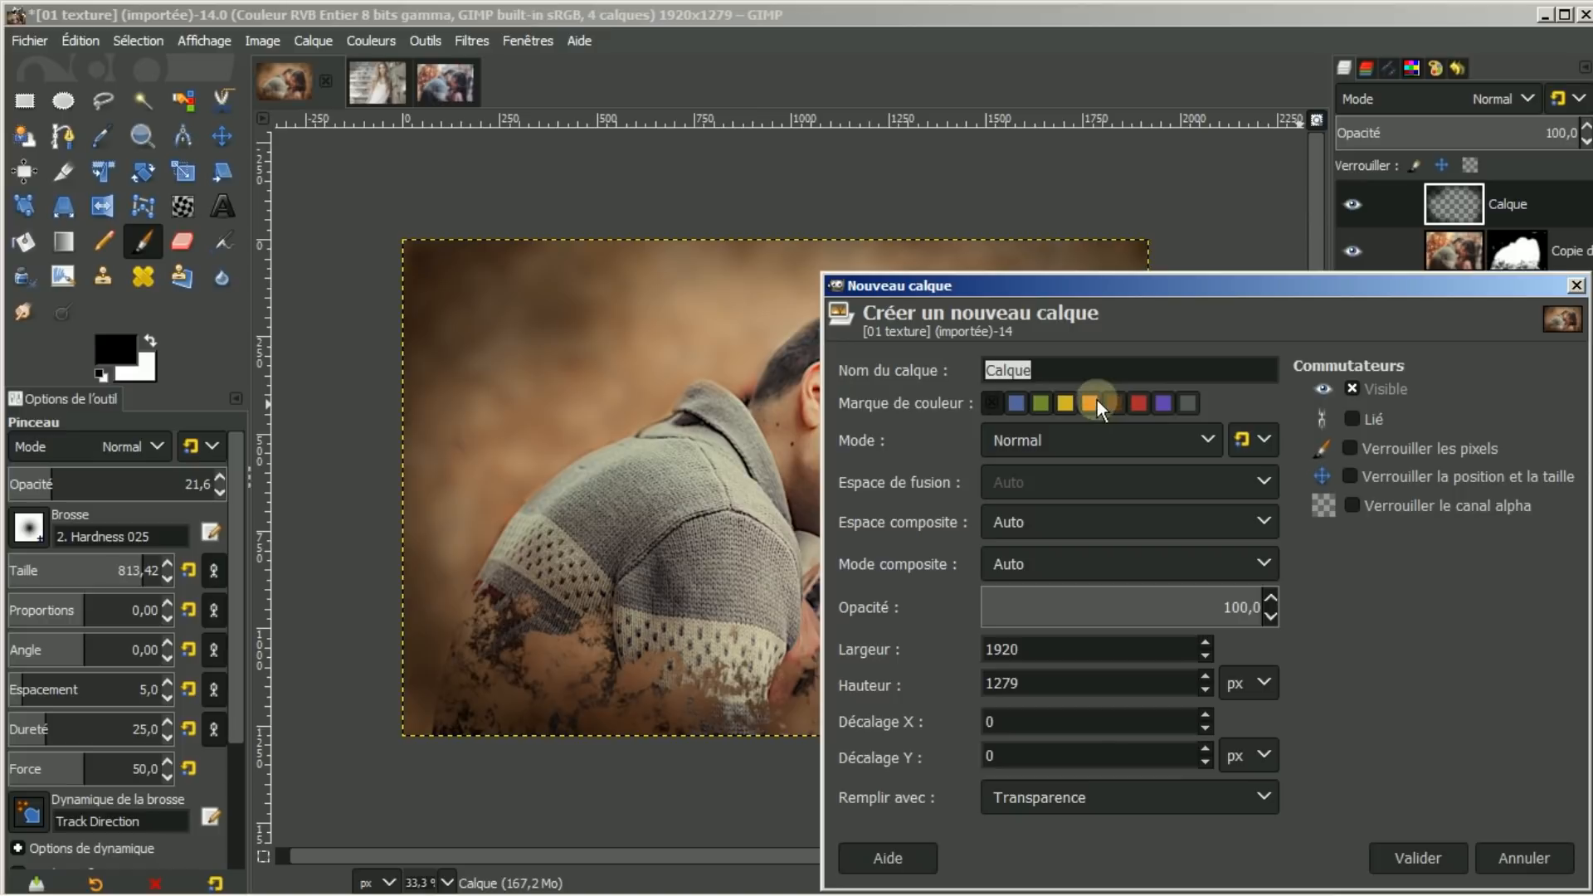
left_click(1406, 858)
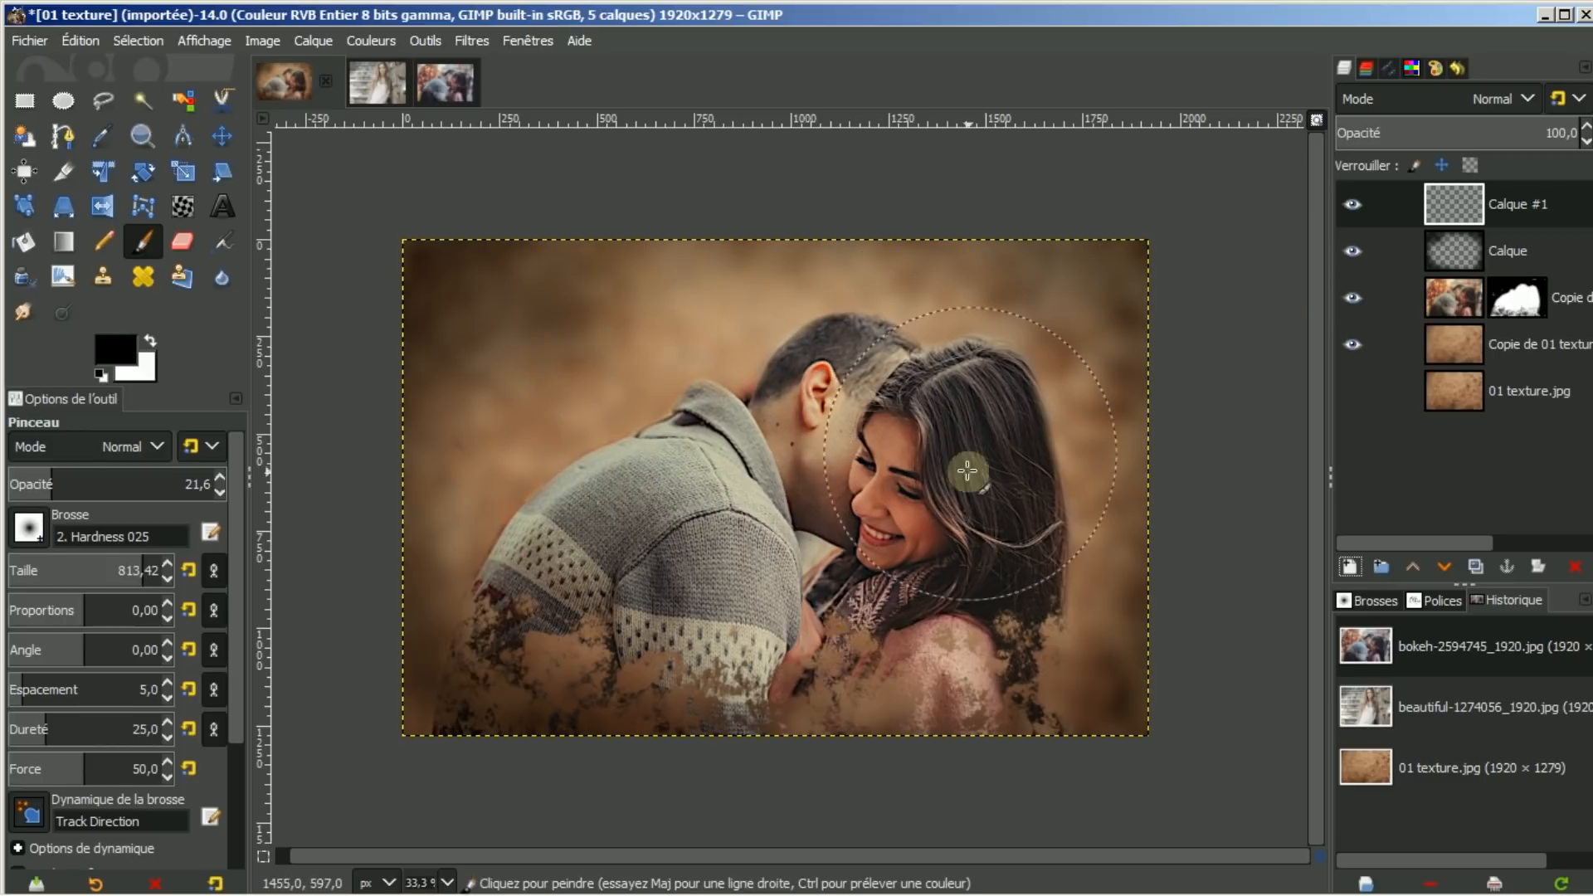
left_click(1455, 297)
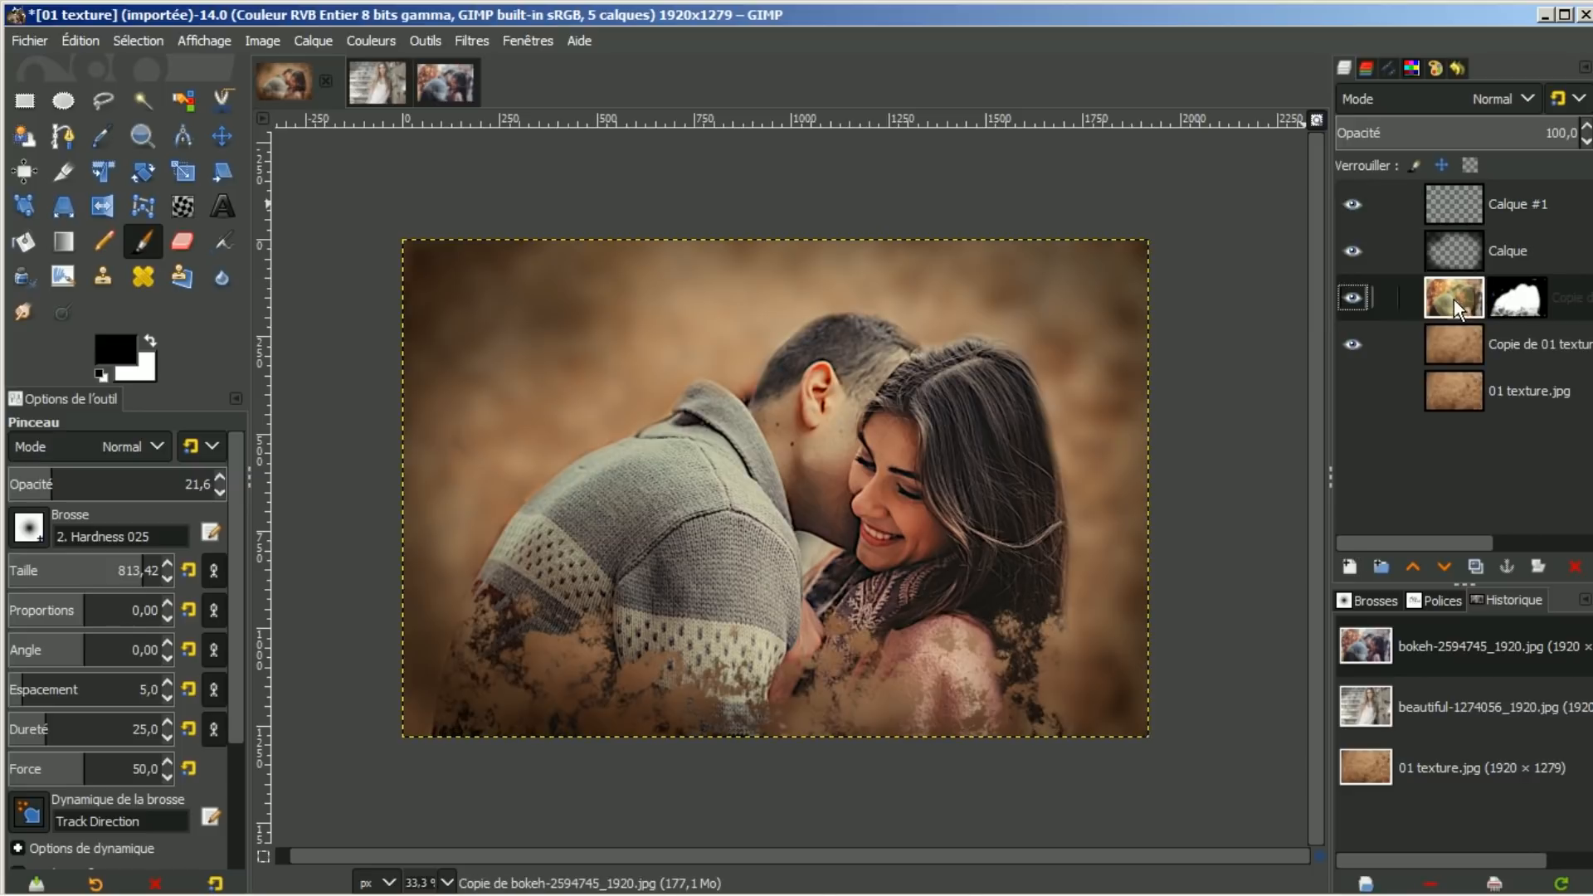
Sample the near-black of the woman's hair as foreground colour, then select Calque #1
left_click(103, 134)
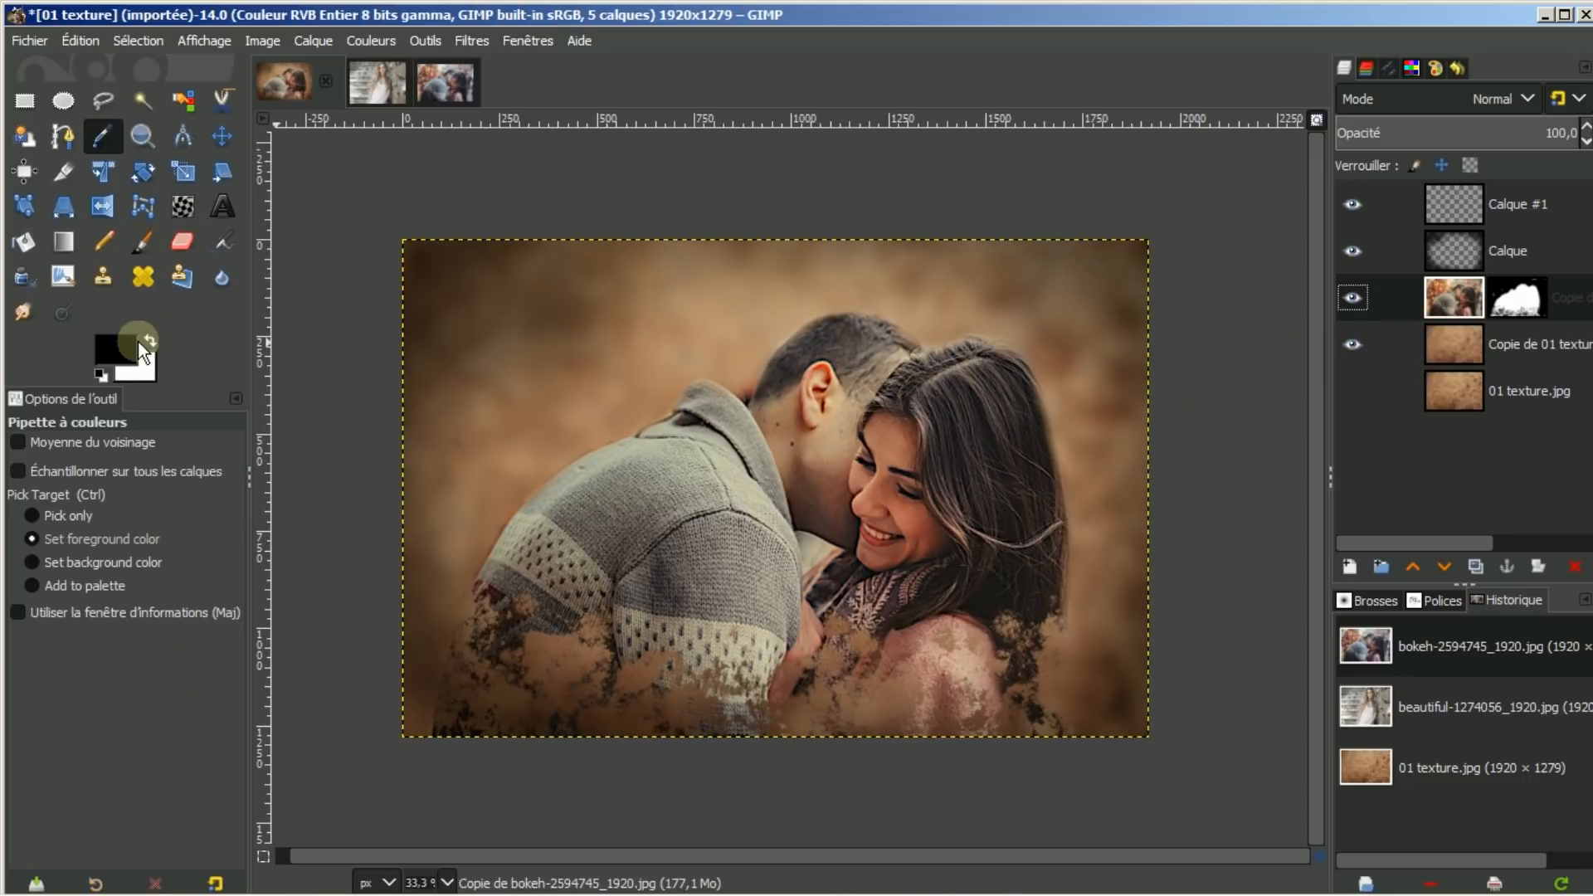
left_click(908, 524)
left_click(620, 479)
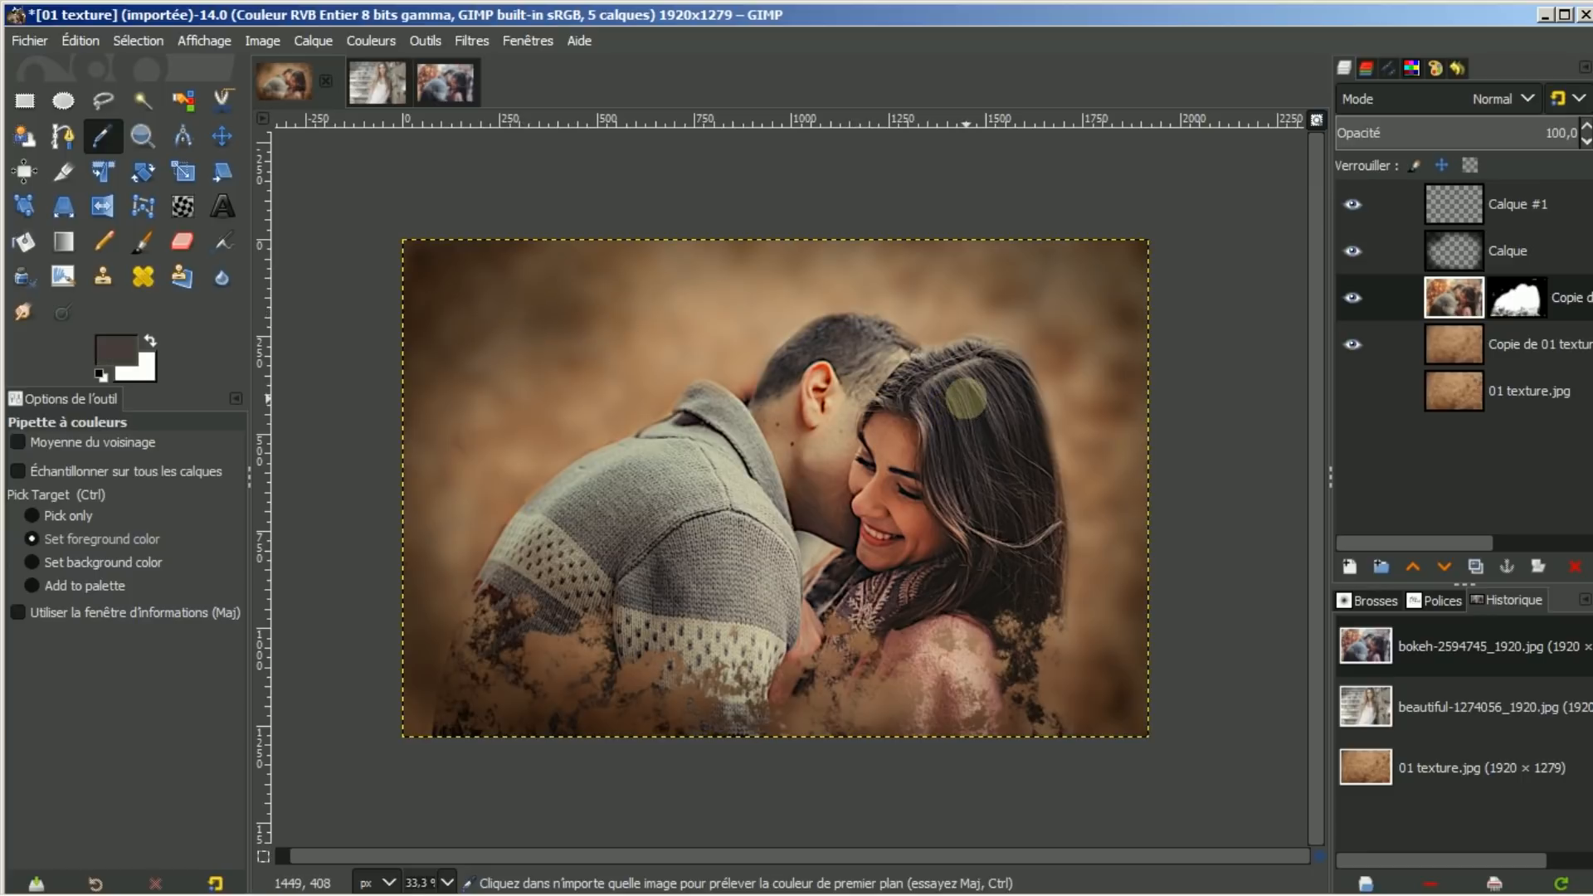
left_click(969, 391)
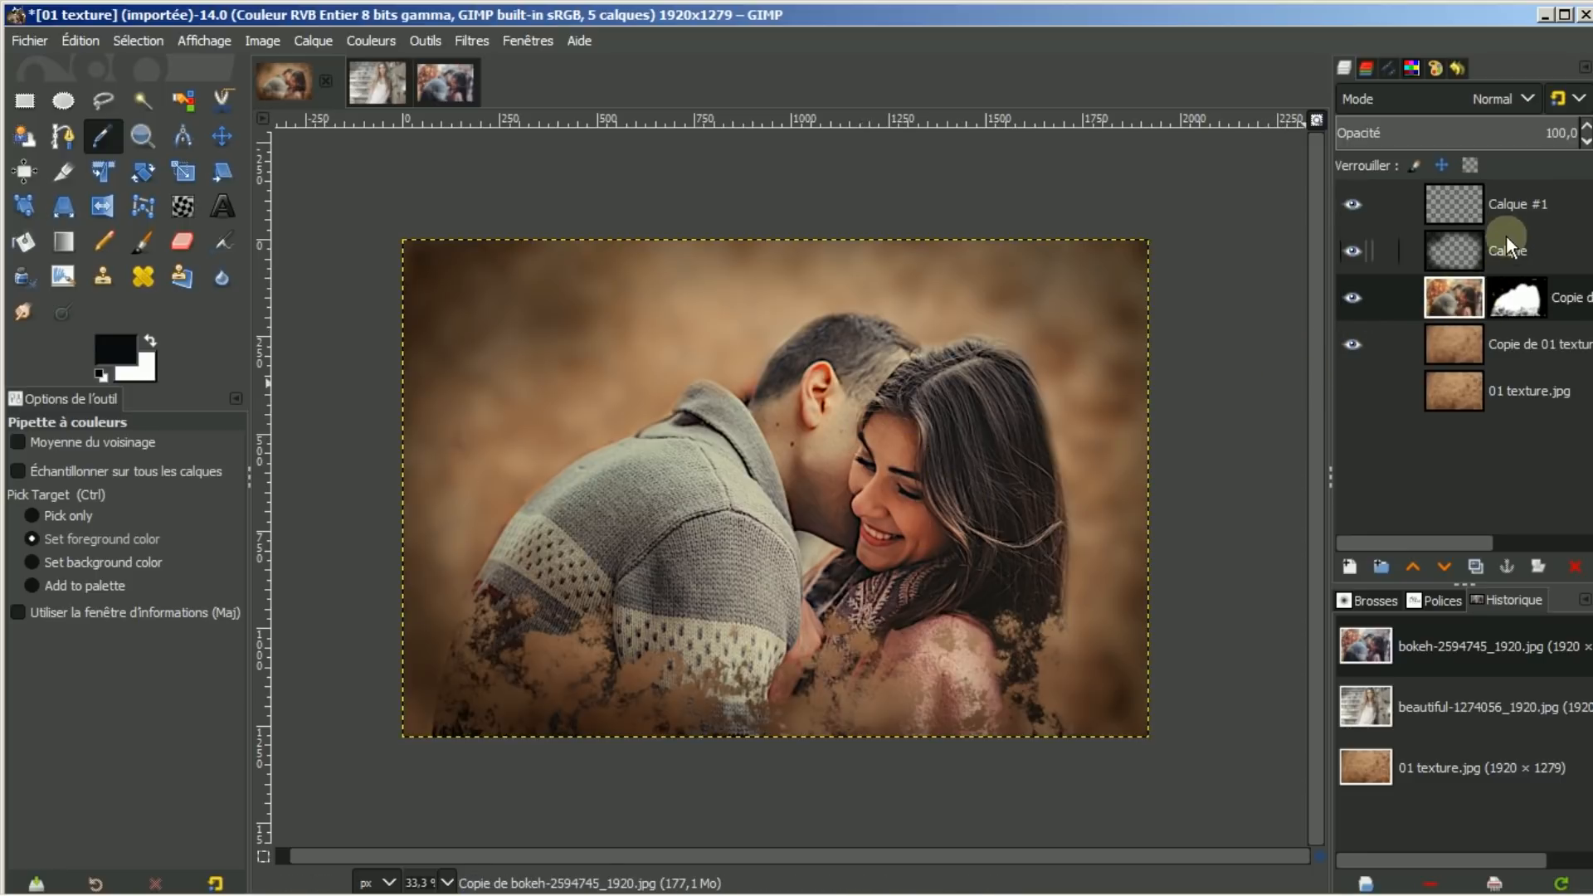
left_click(1522, 202)
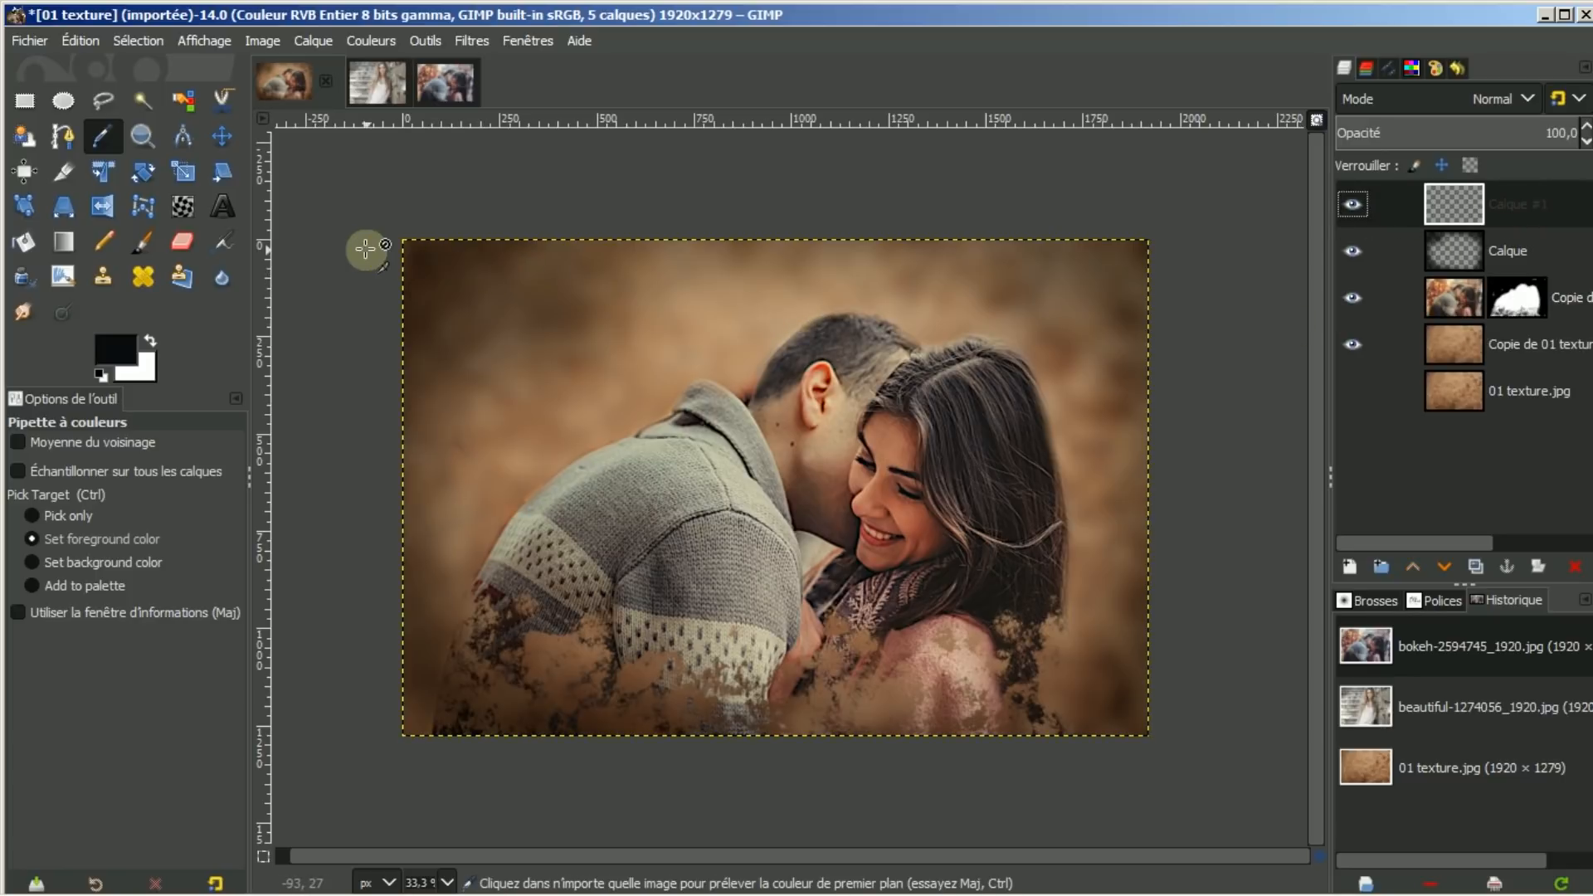
Set the Paintbrush to the Oils 02 brush with opacity raised to 100
left_click(146, 233)
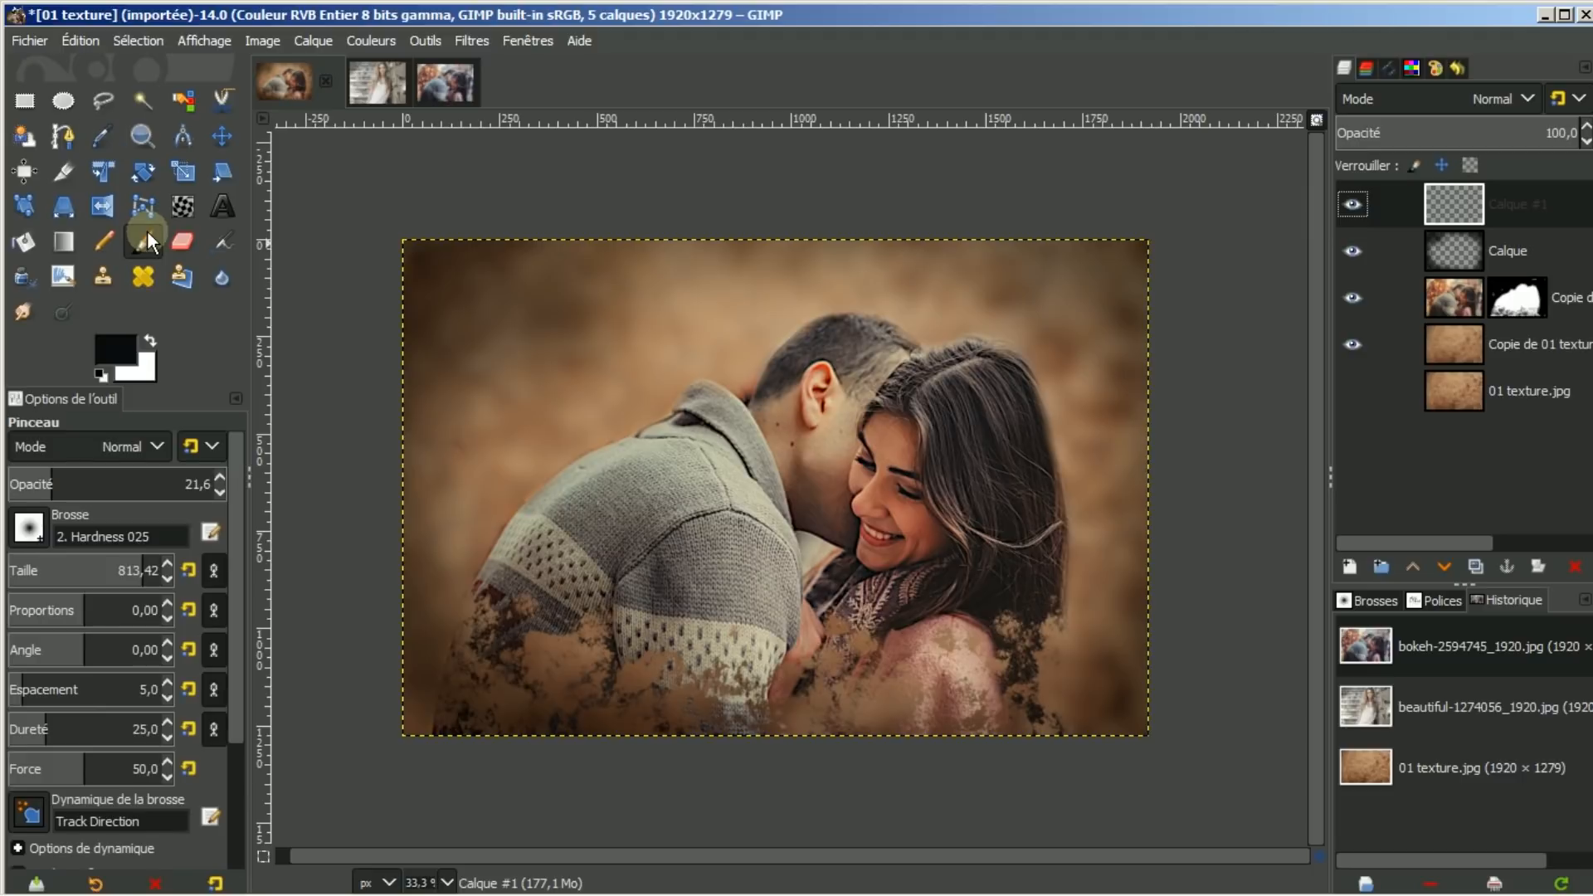
left_click(30, 532)
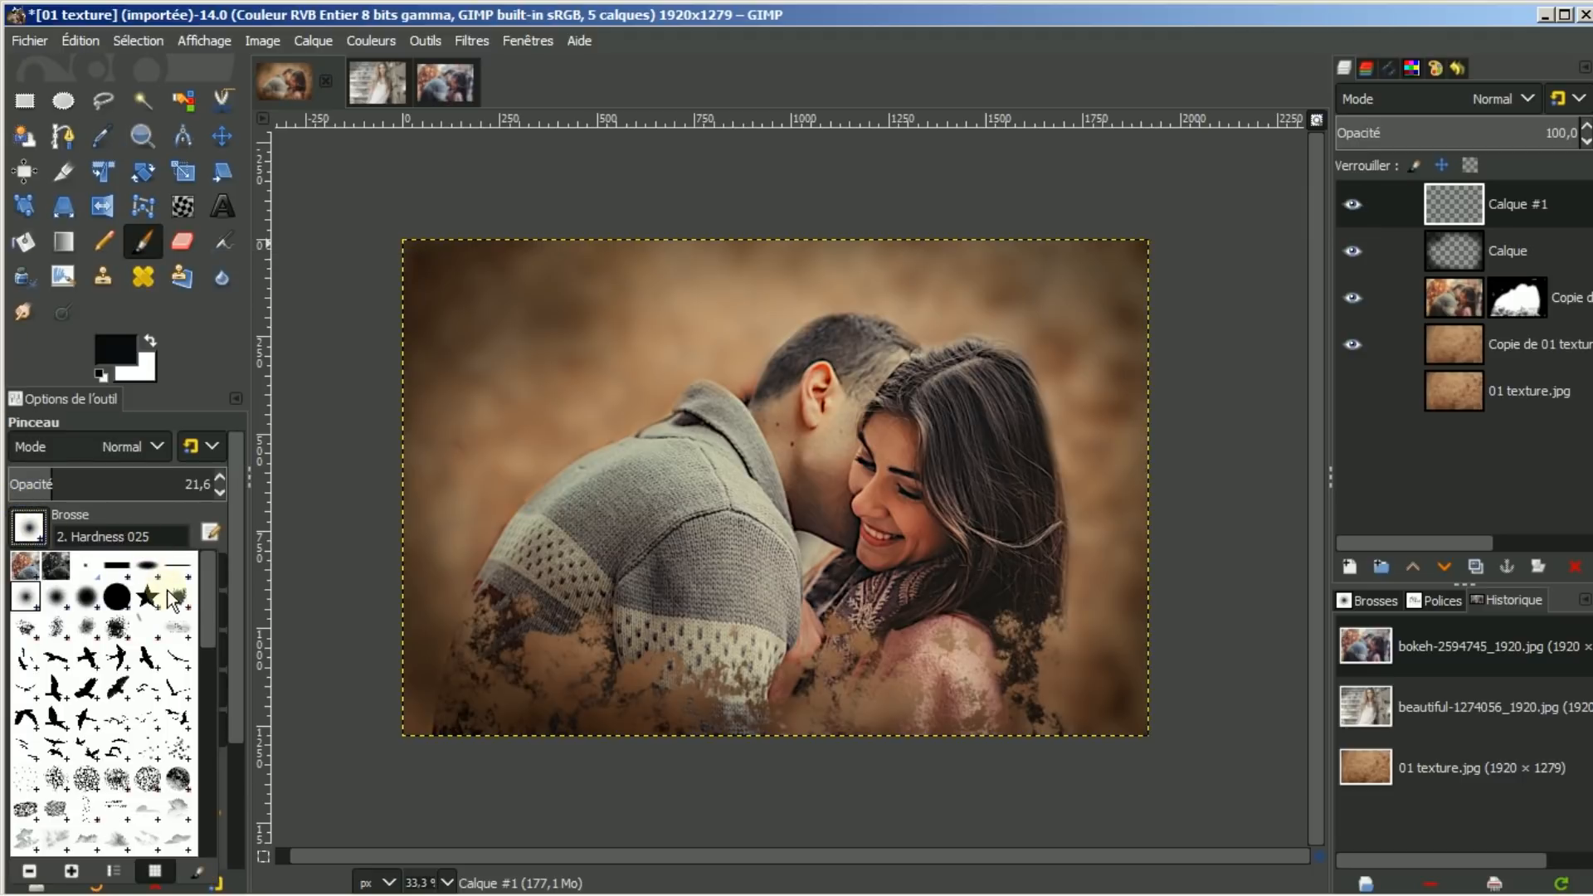
left_click_drag(206, 590, 203, 709)
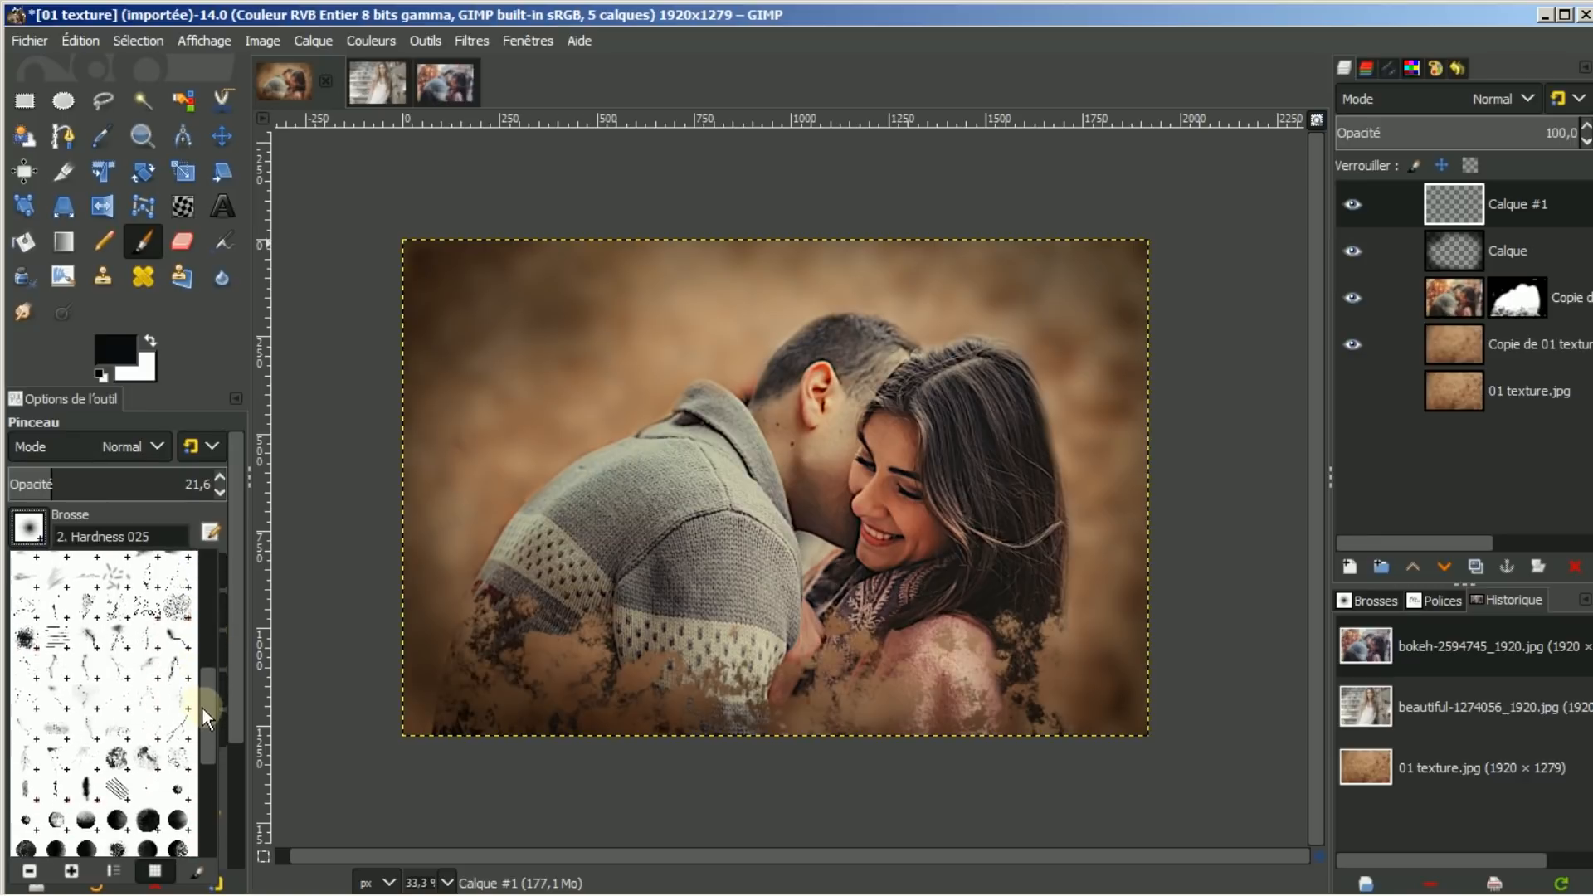
left_click(143, 753)
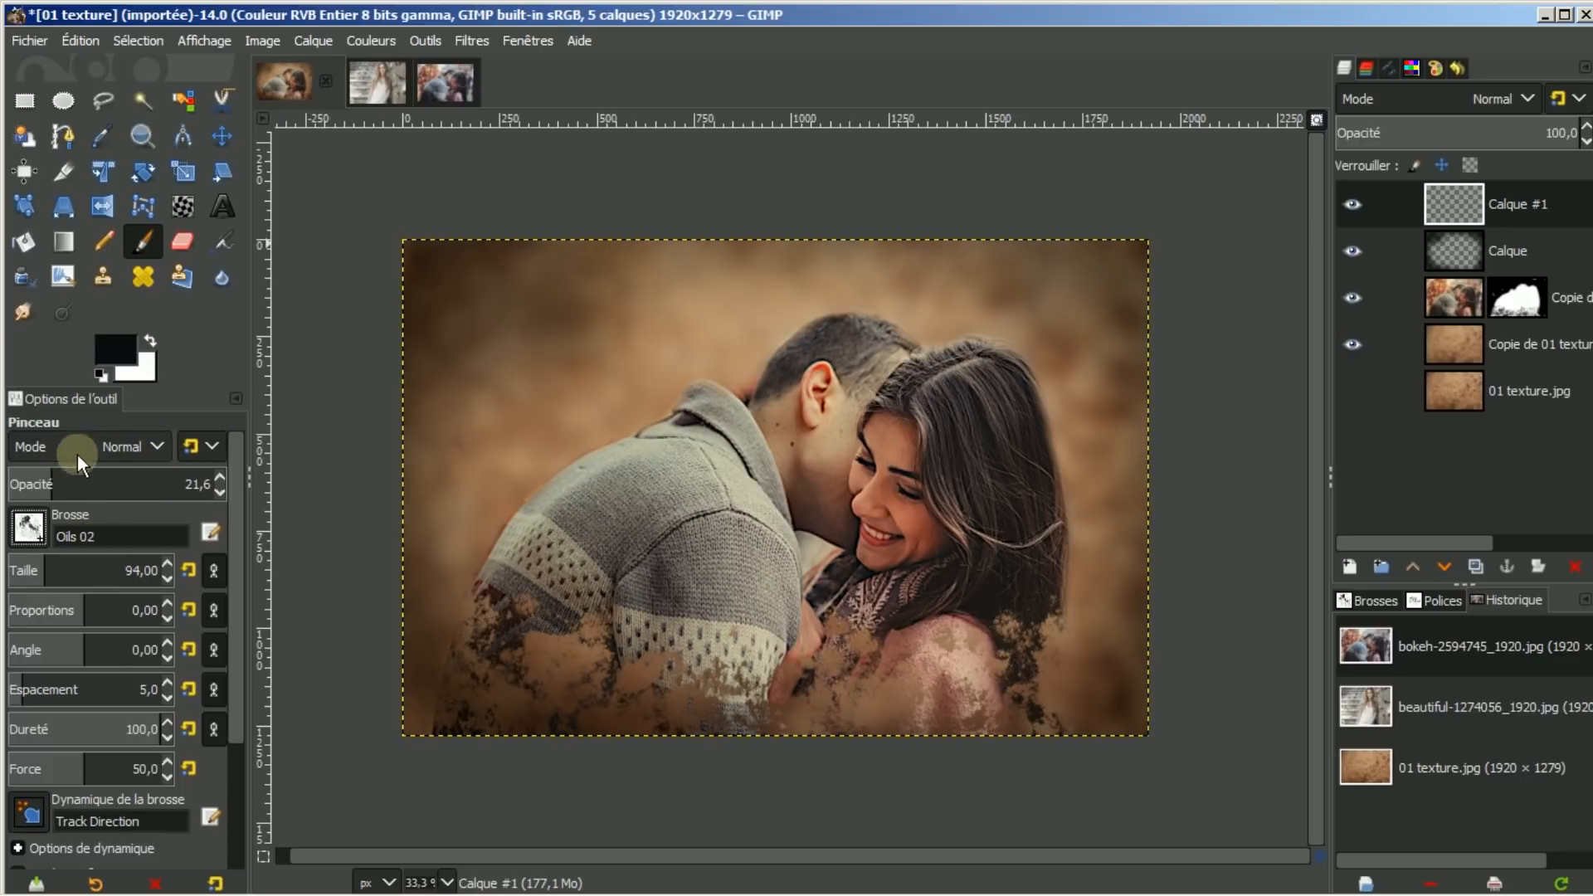
left_click_drag(52, 479, 258, 479)
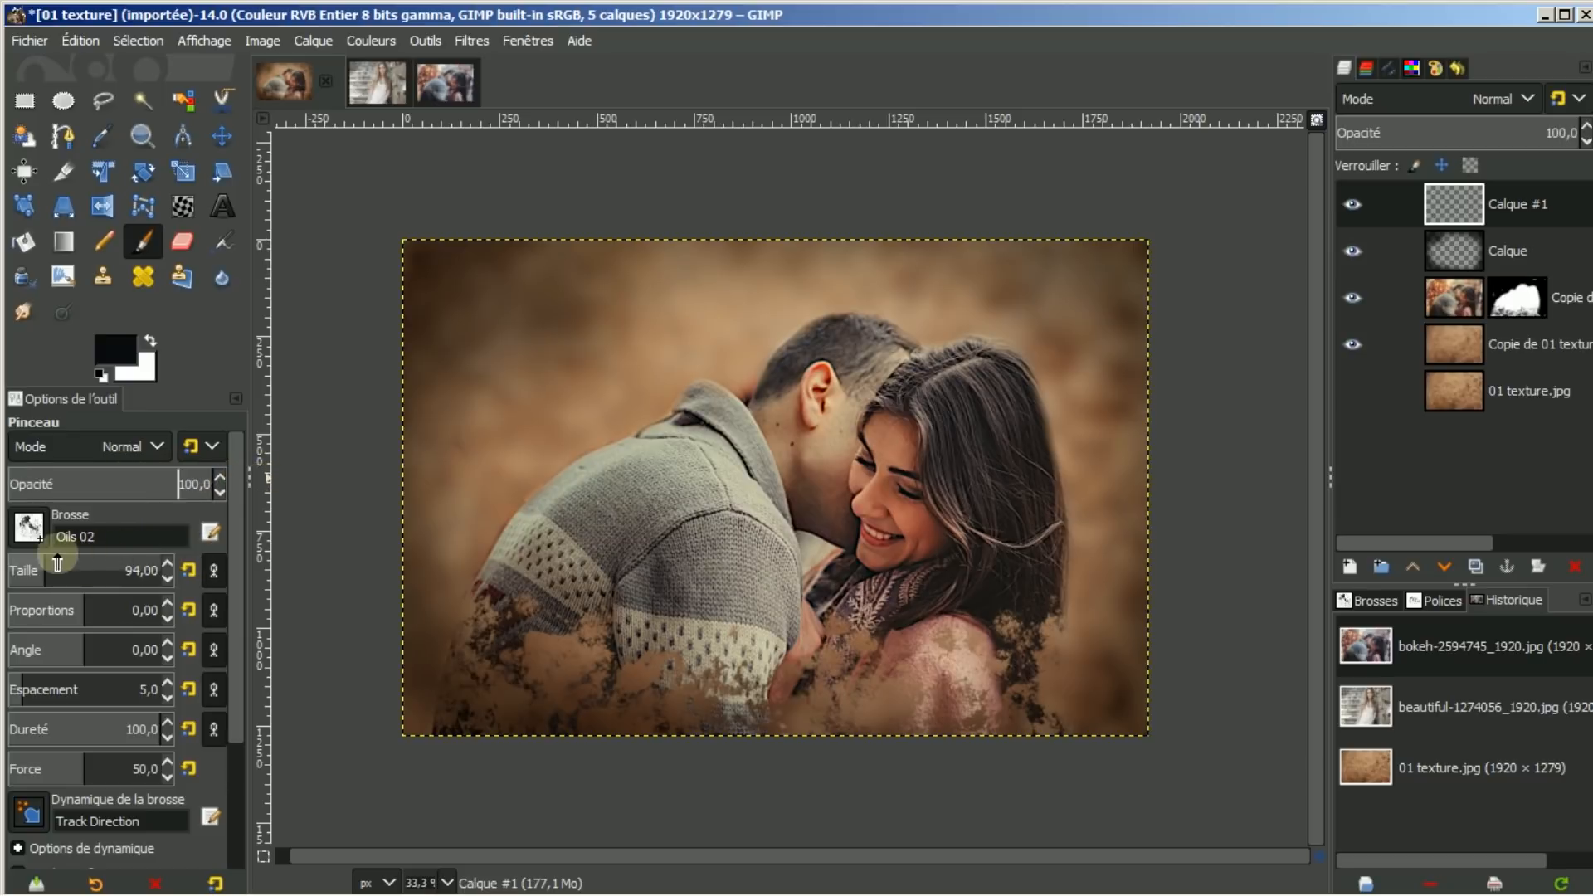
Enlarge the Oils 02 brush to about 405 and paint dark blotches along the bottom and left of the shoulder
left_click_drag(45, 569, 52, 570)
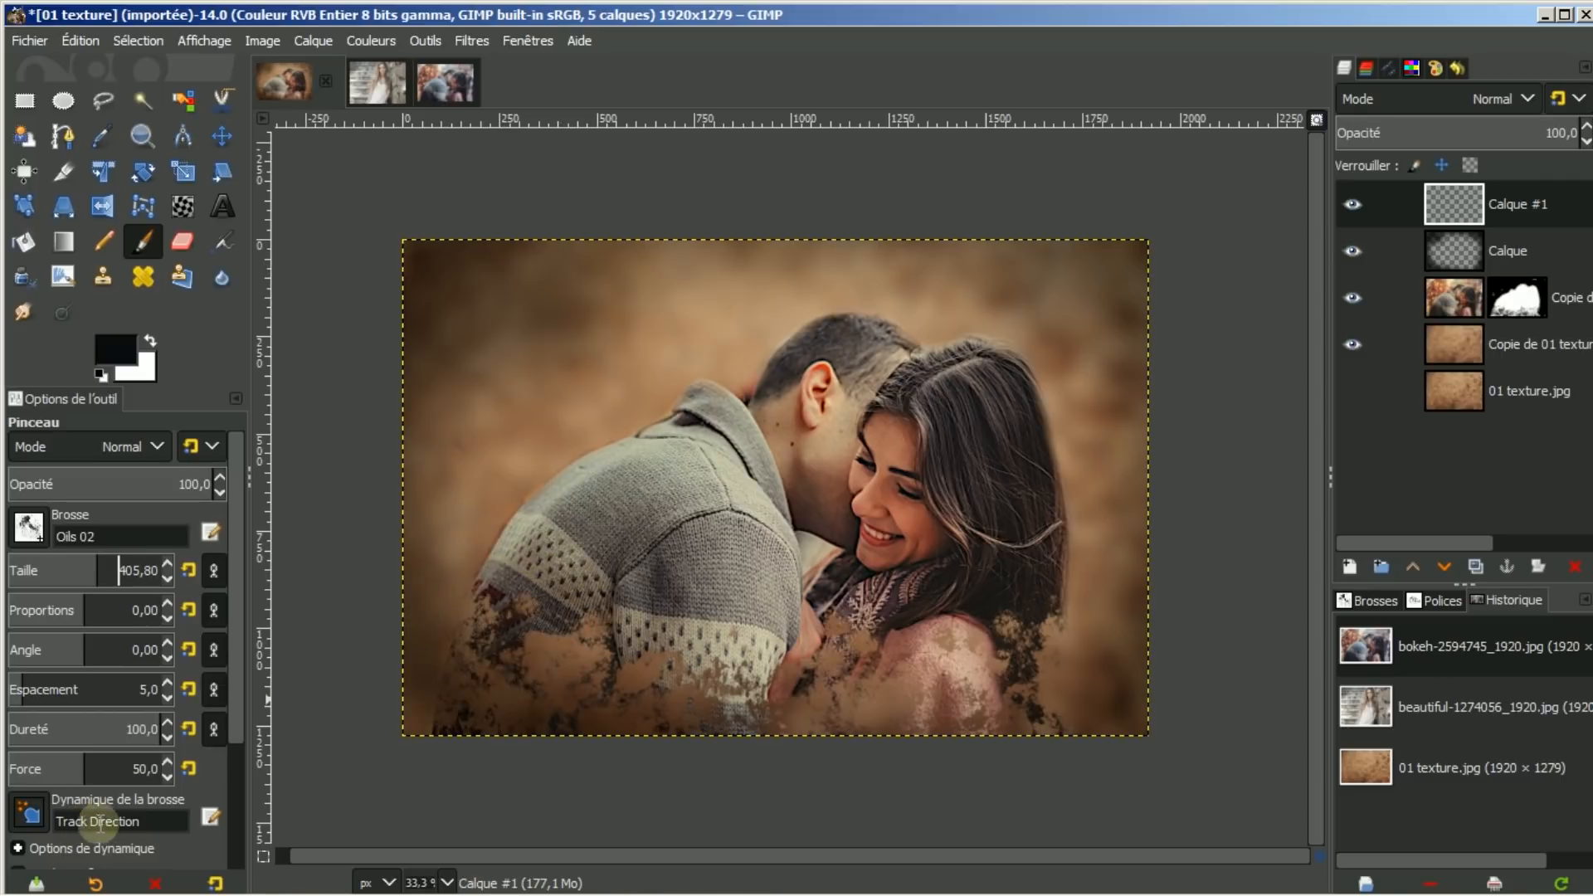
left_click(481, 610)
left_click(483, 683)
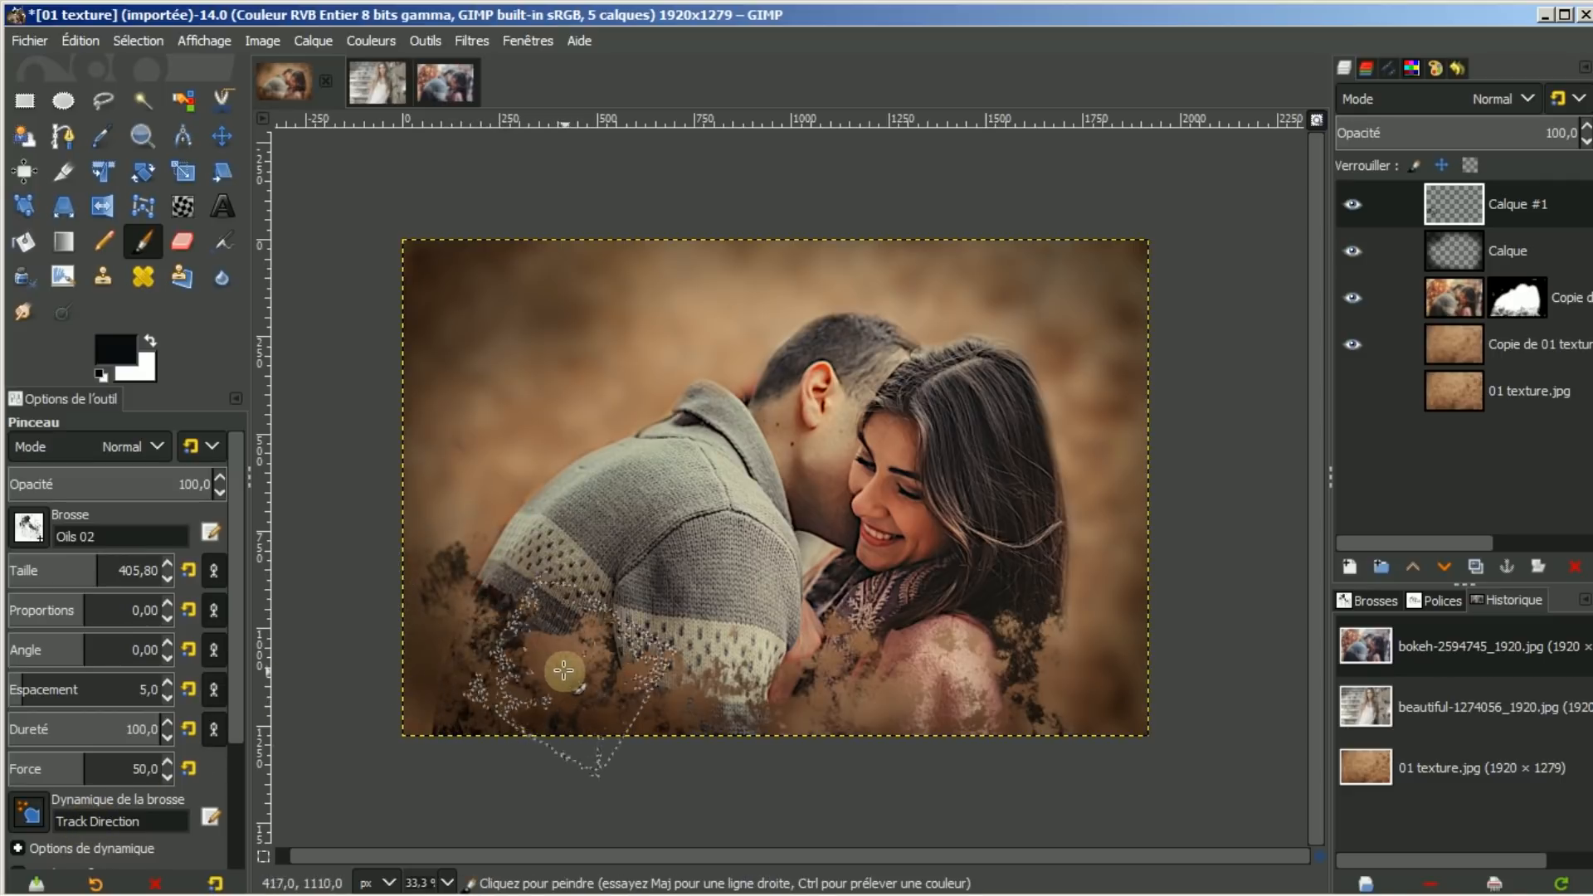
mouse_move(563, 670)
left_mouse_down()
mouse_move(655, 730)
mouse_move(731, 689)
mouse_move(855, 722)
mouse_move(938, 710)
mouse_move(1103, 644)
mouse_move(1121, 572)
mouse_move(1108, 531)
mouse_move(1095, 688)
left_mouse_up()
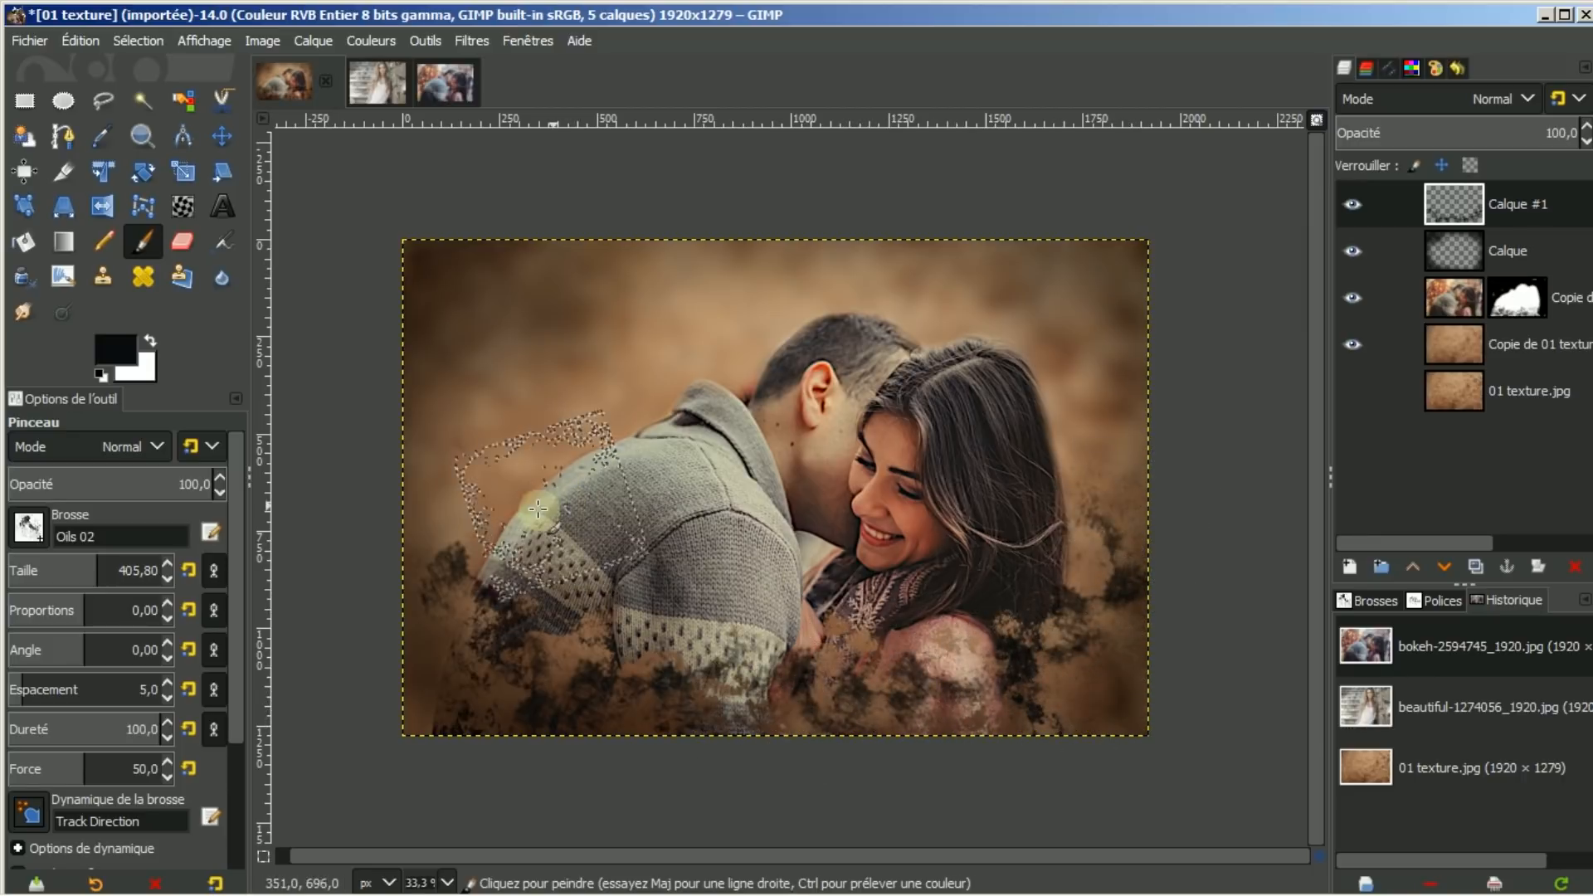
mouse_move(537, 509)
left_mouse_down()
mouse_move(479, 560)
mouse_move(497, 539)
mouse_move(445, 476)
mouse_move(422, 591)
mouse_move(455, 770)
mouse_move(517, 836)
left_mouse_up()
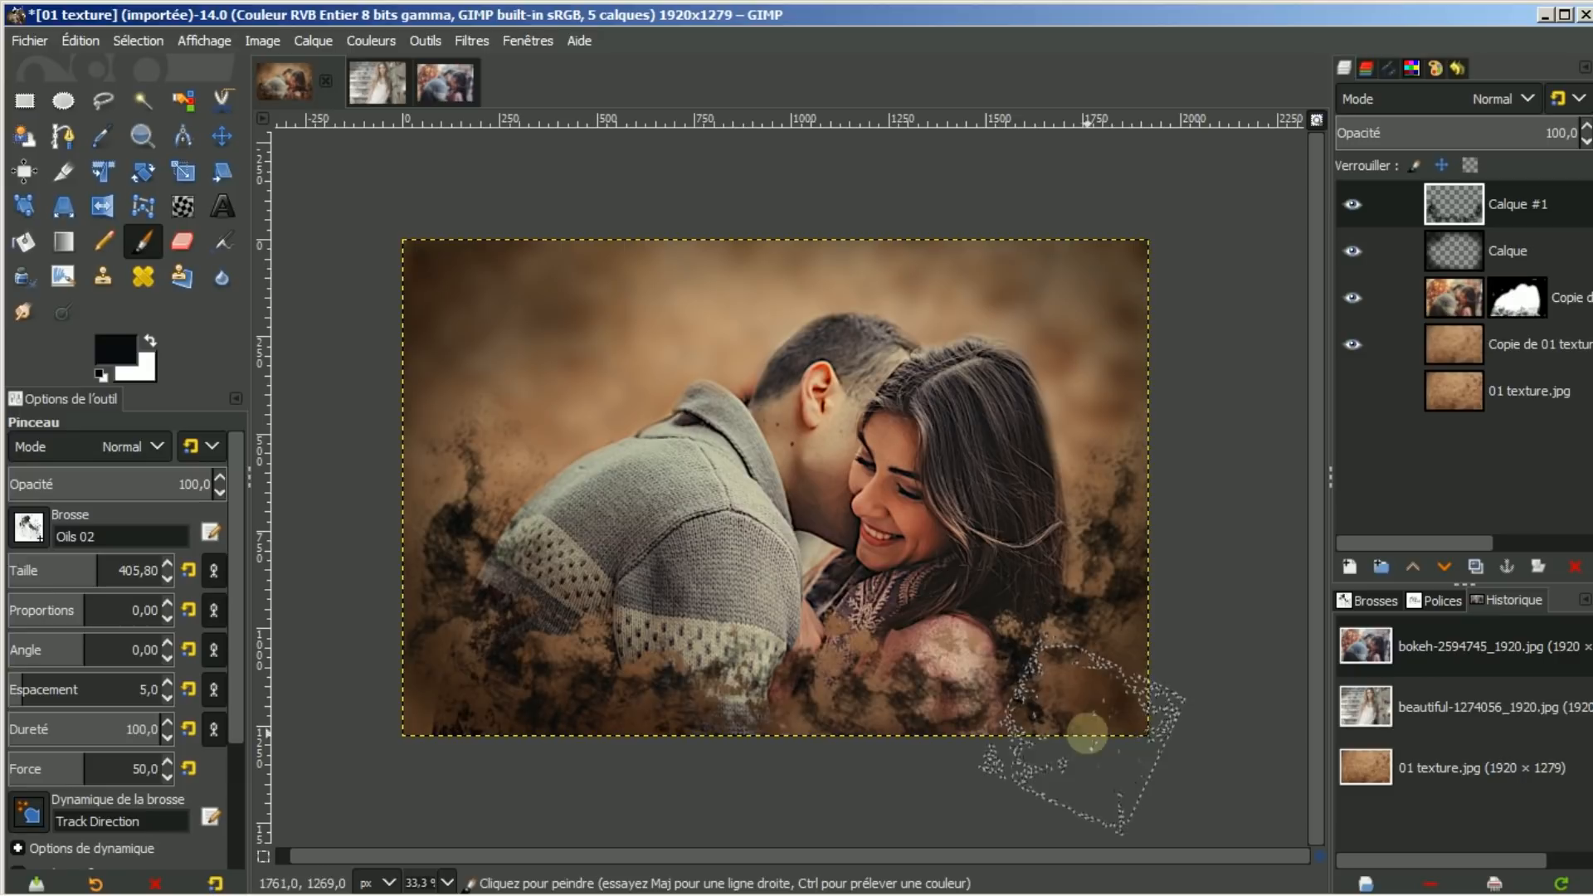
mouse_move(1319, 888)
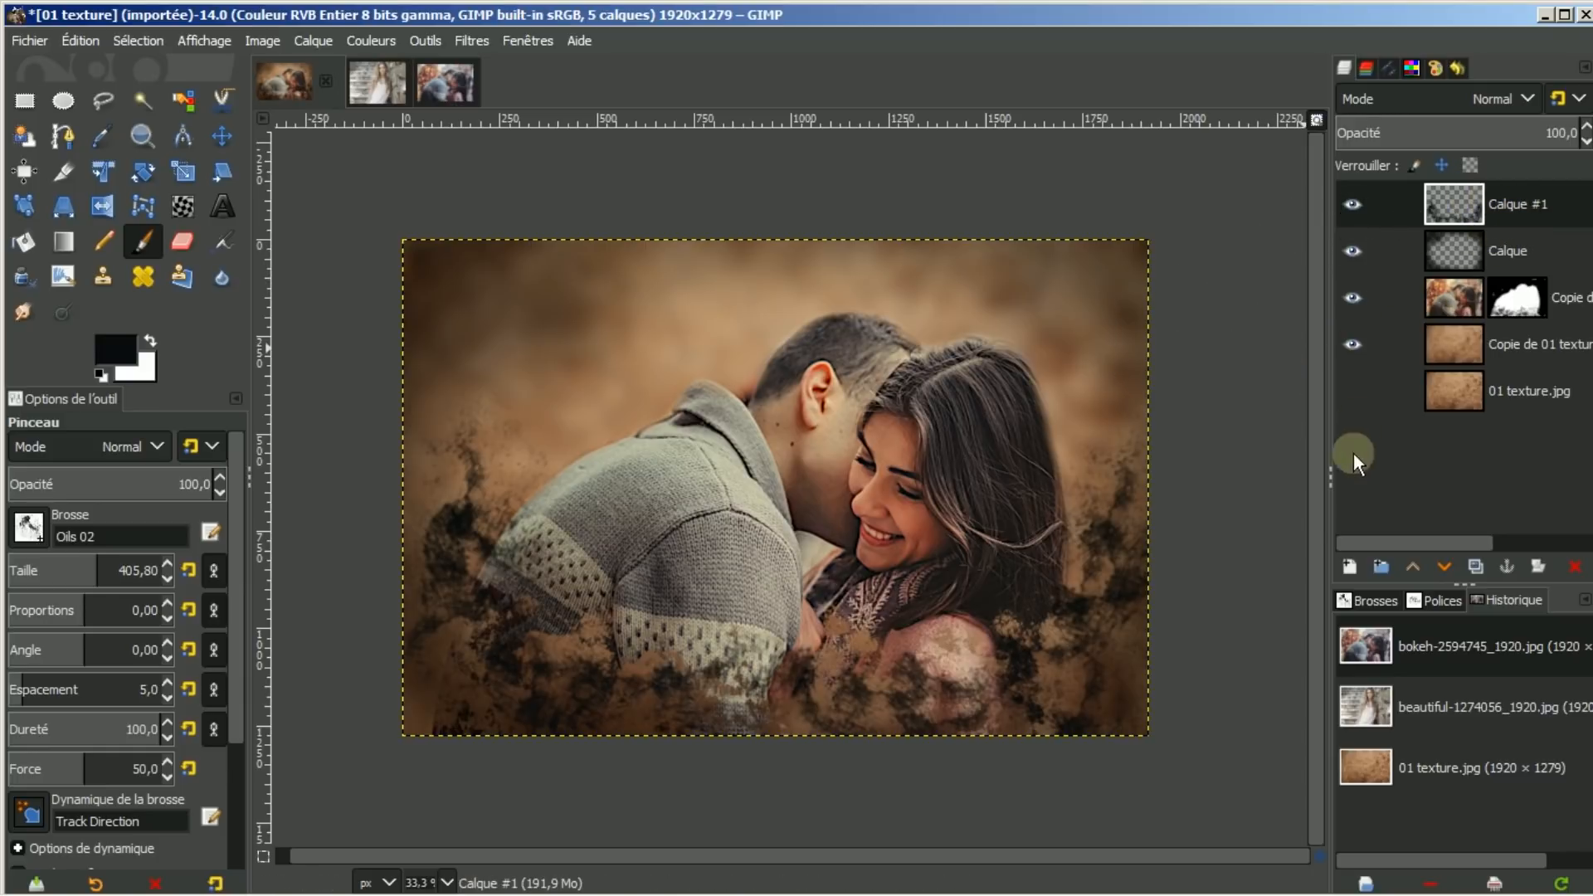
Create Calque #2 with Transparency fill above Calque #1
left_click(1349, 568)
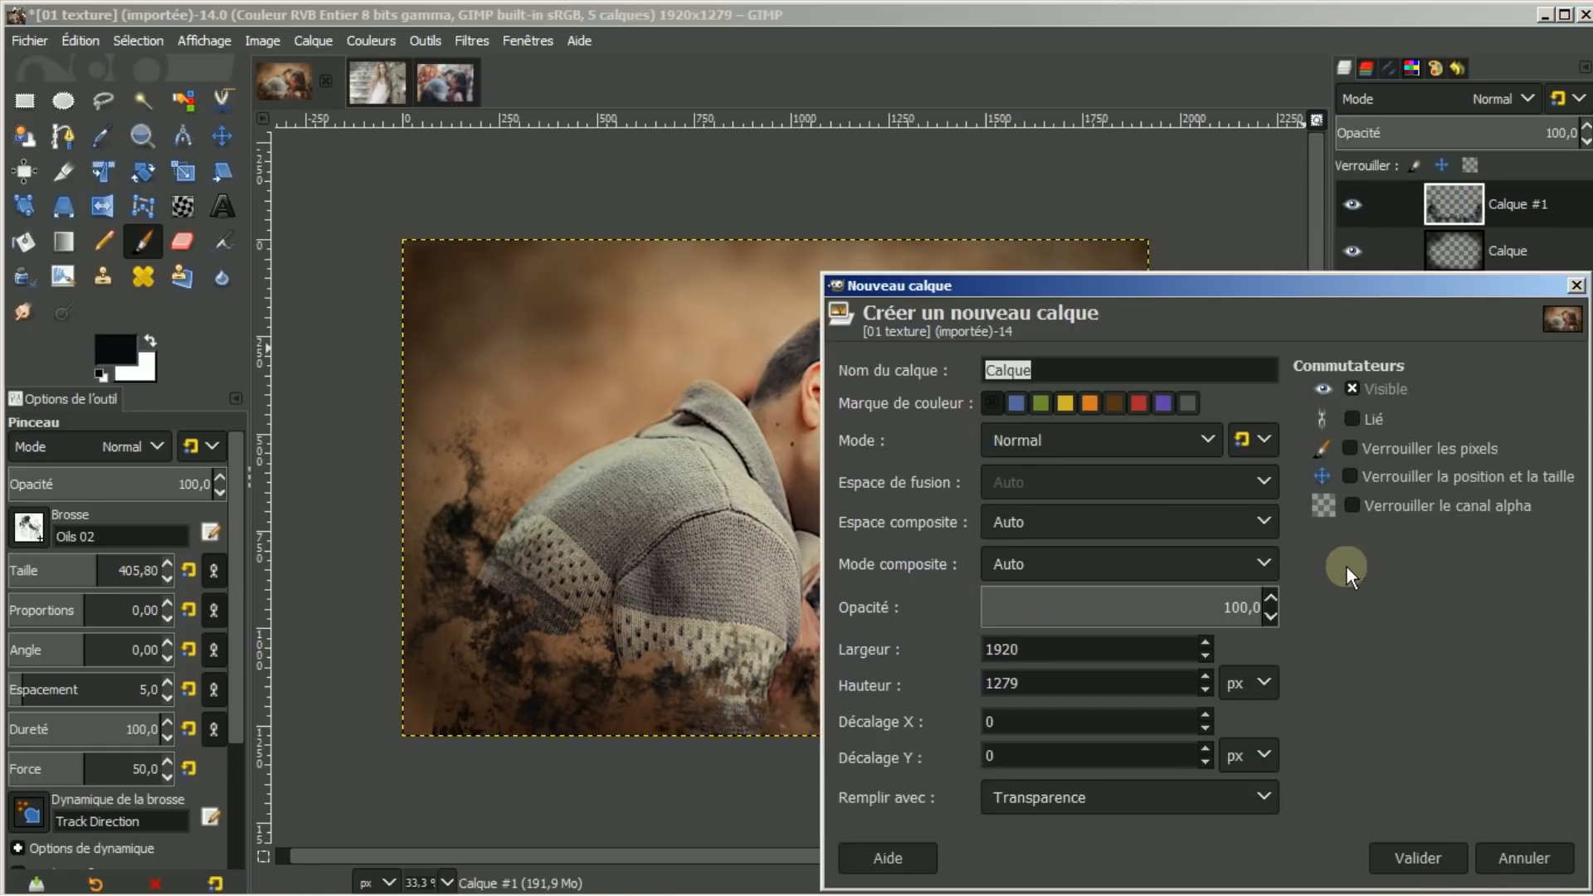
left_click(1418, 857)
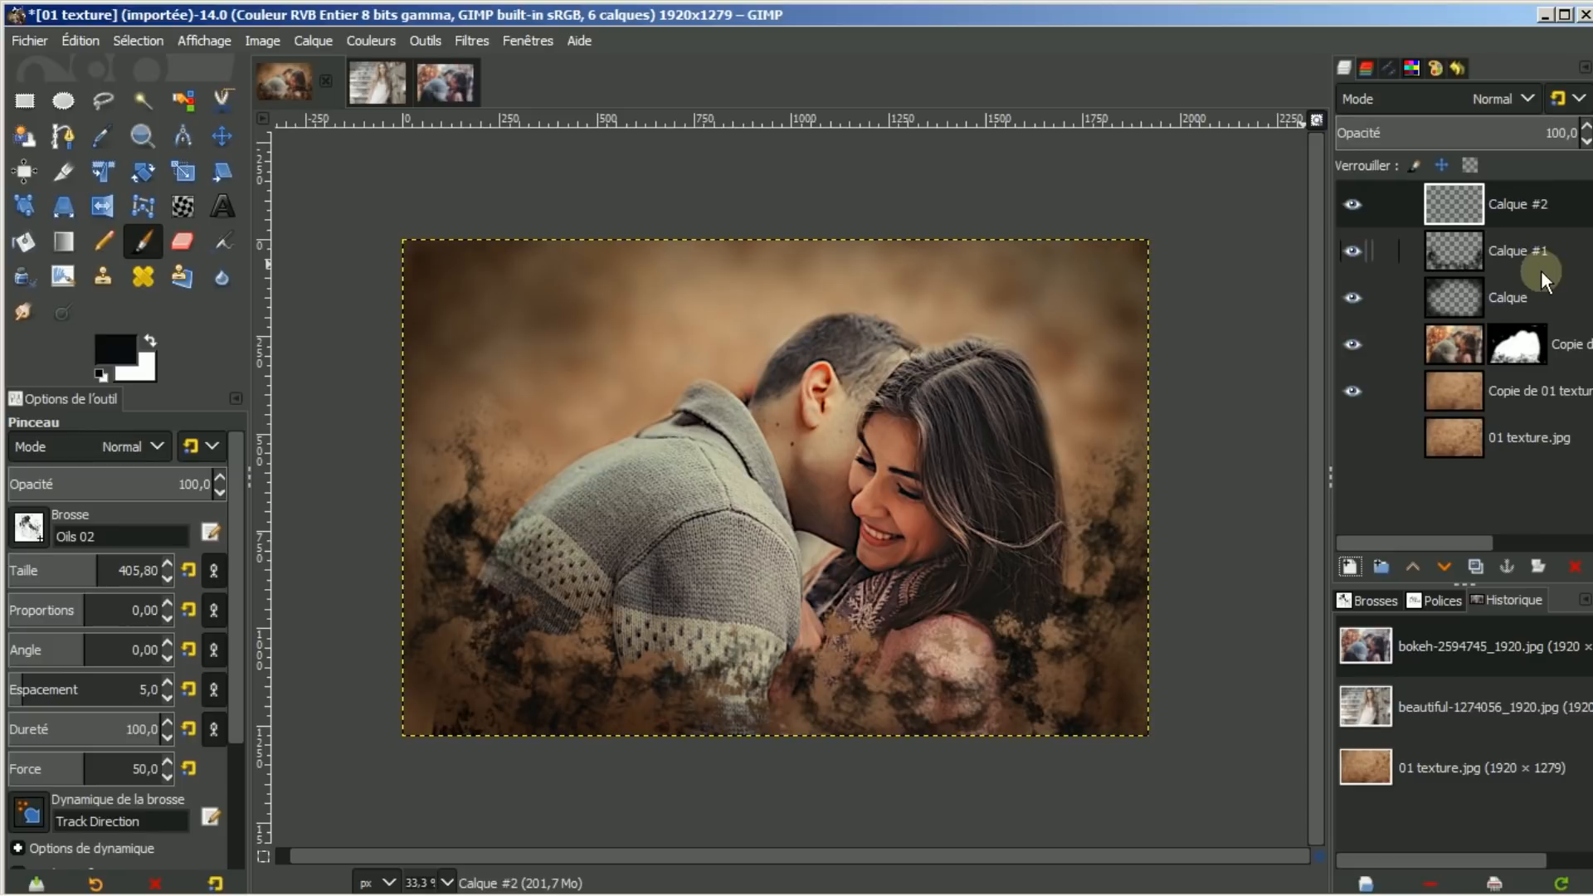
On the bokeh copy layer, sample the sweater's beige and lighten the foreground to about d1c9ae
left_click(1350, 205)
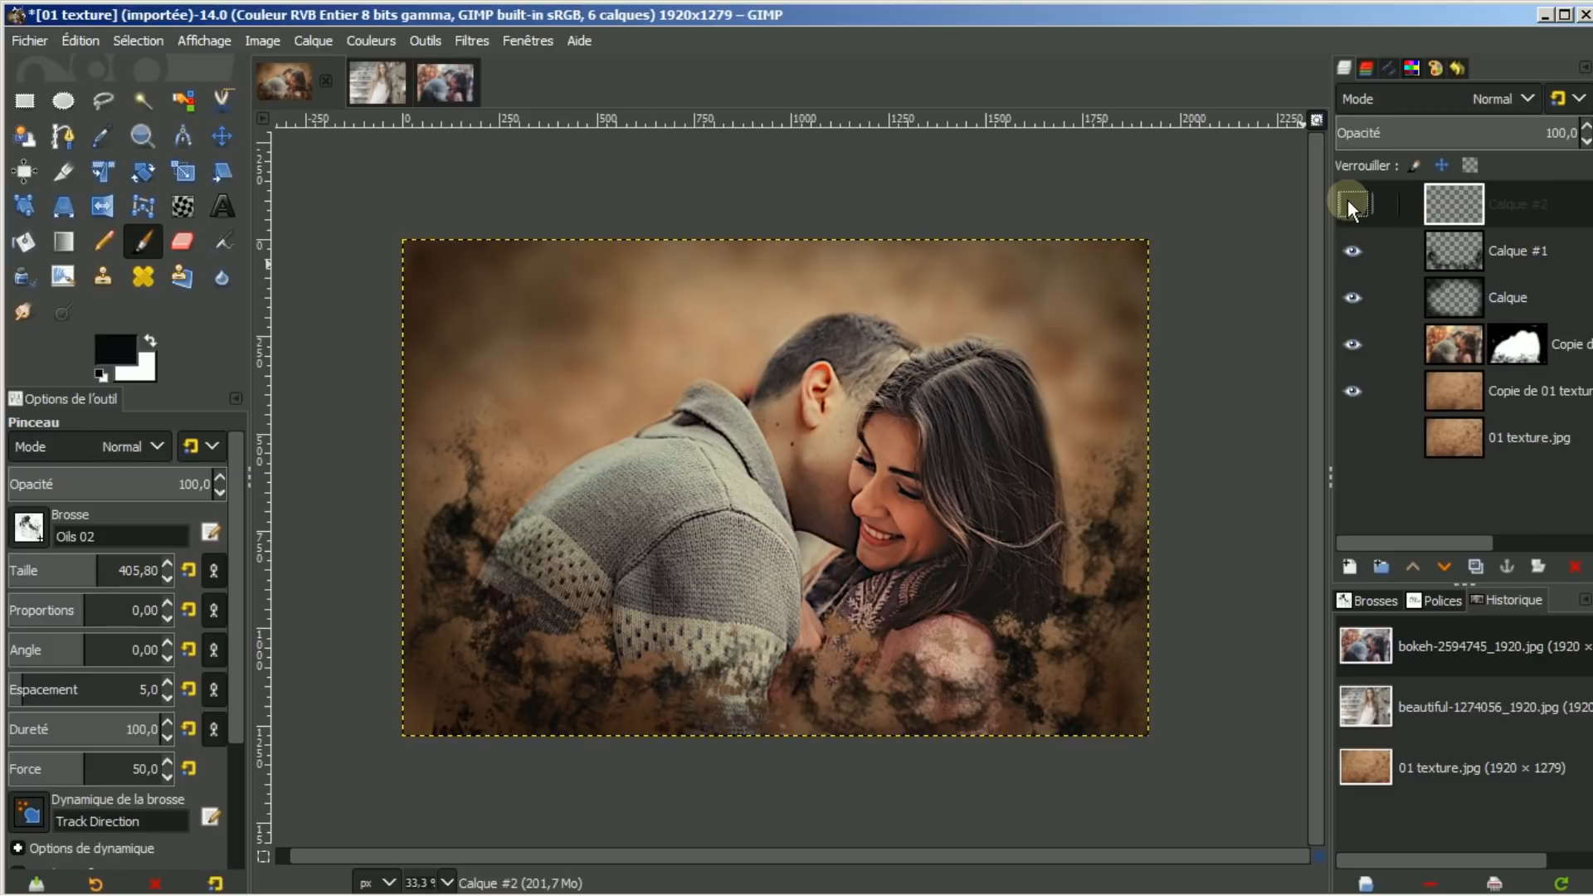
left_click(1351, 205)
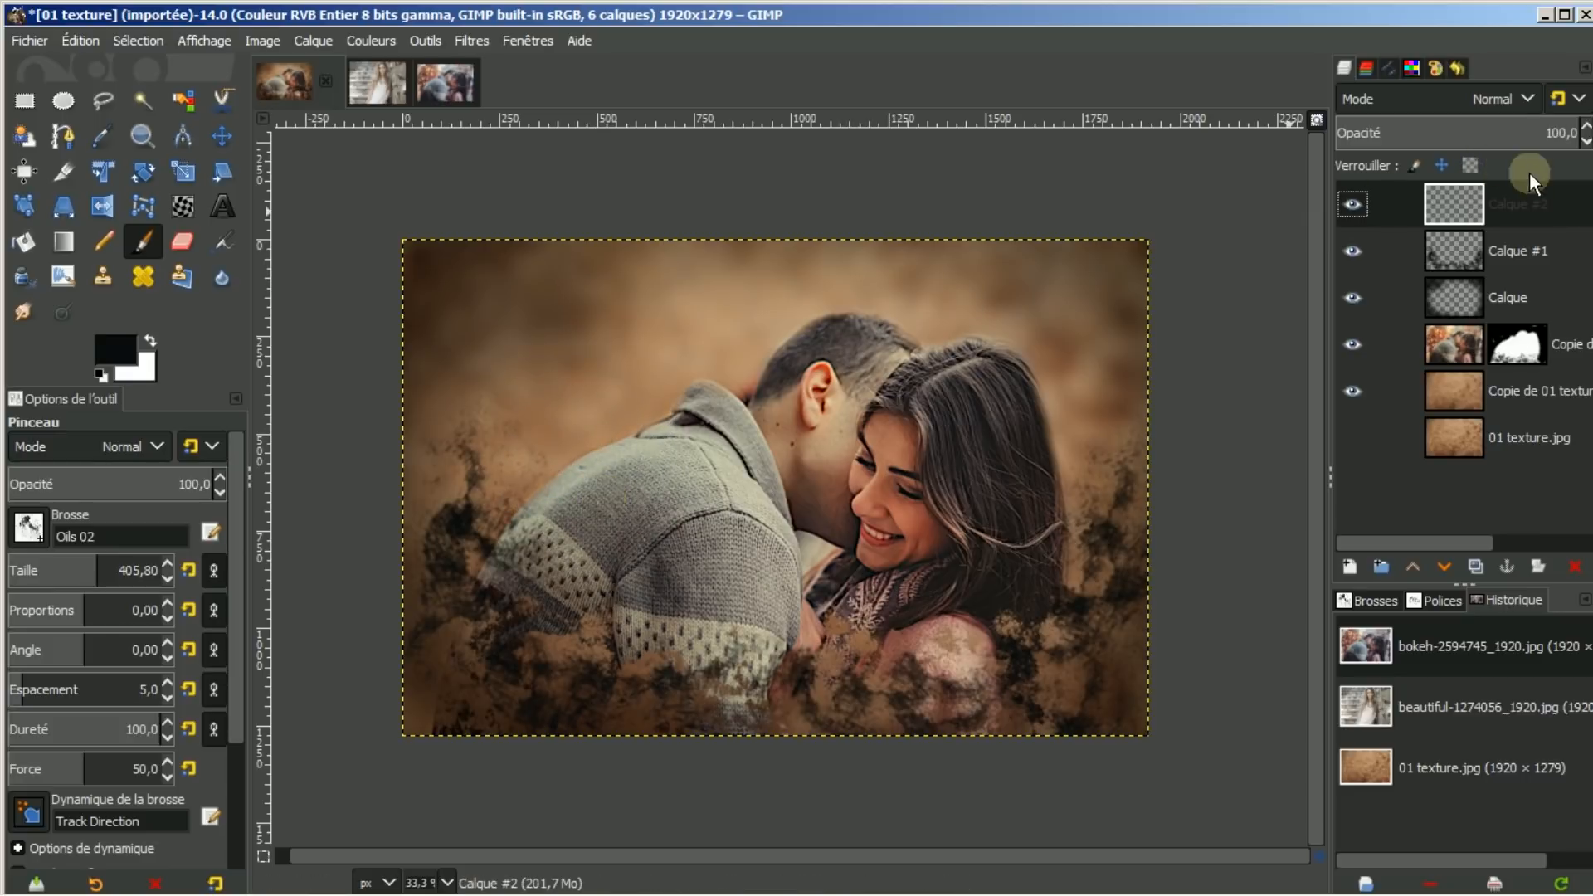
left_click(1461, 353)
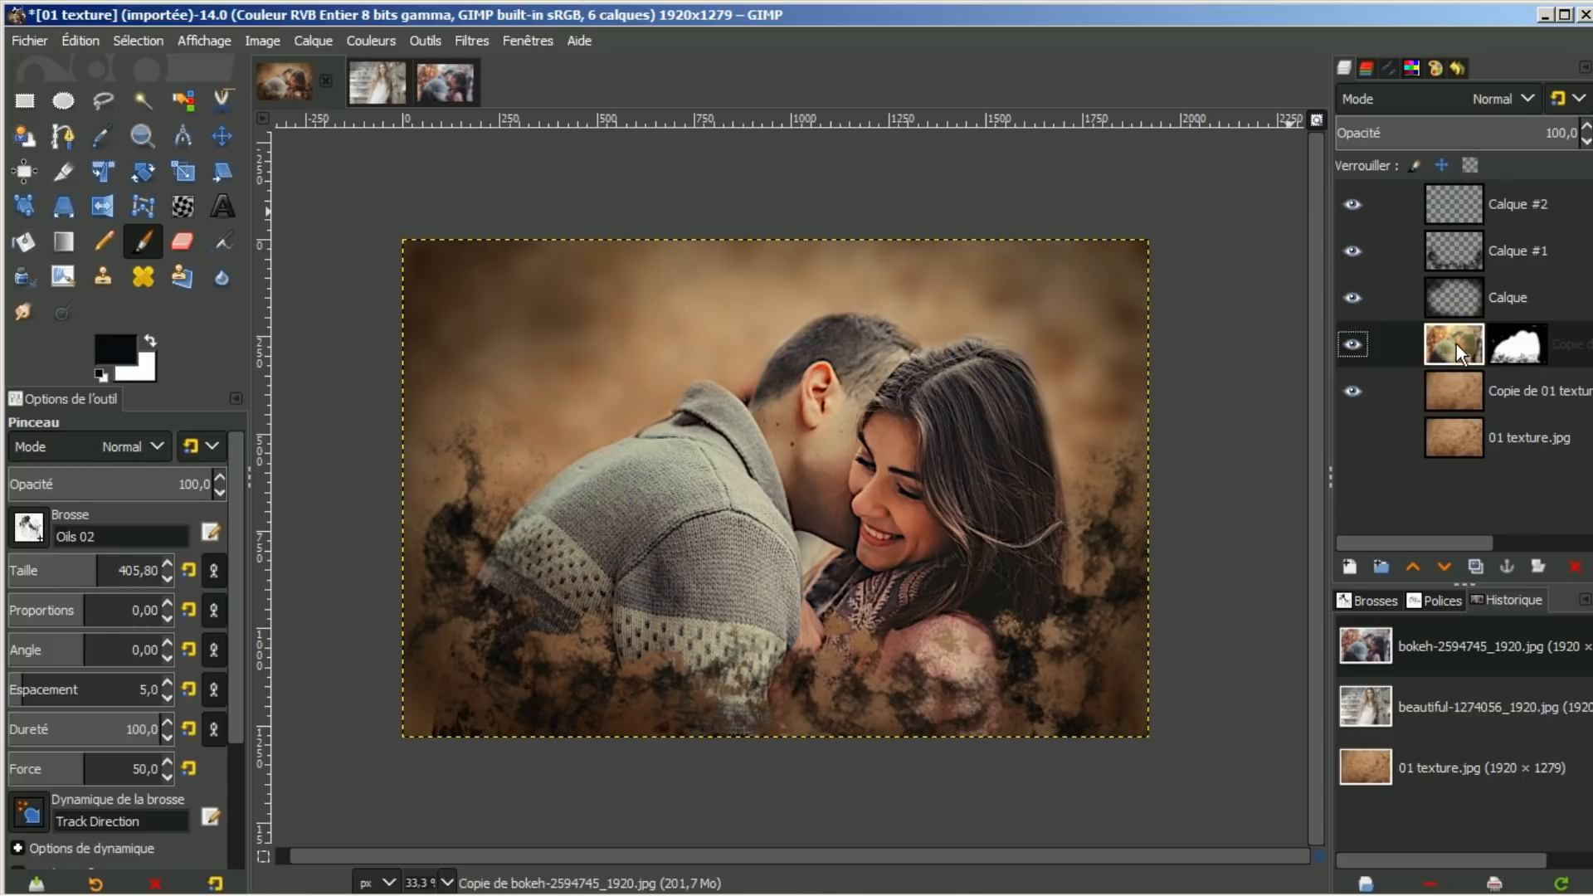
left_click(102, 137)
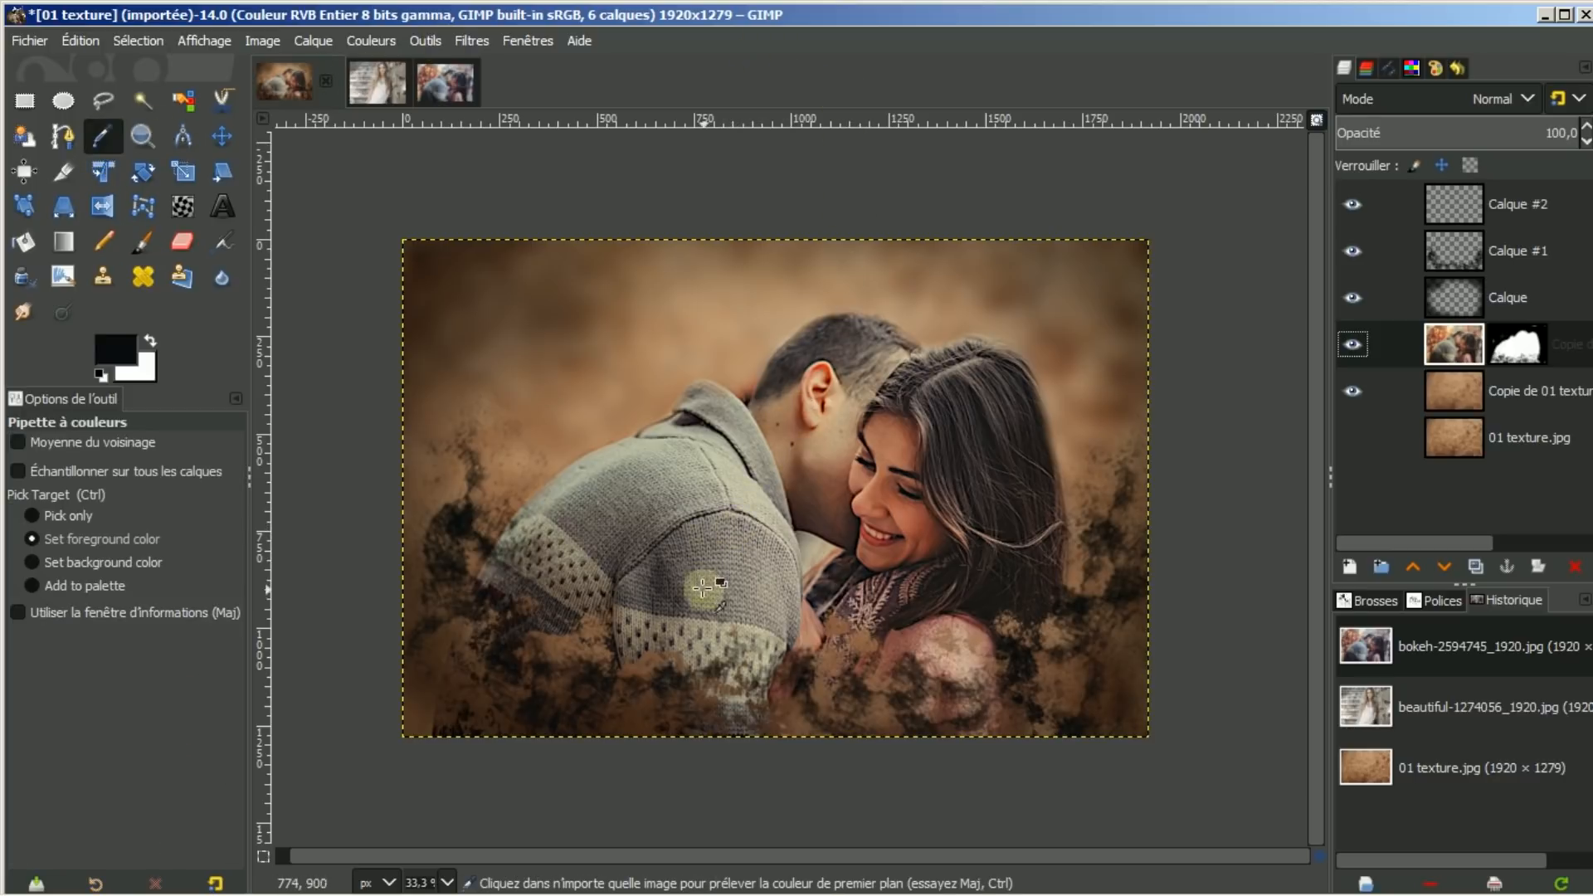
left_click(711, 624)
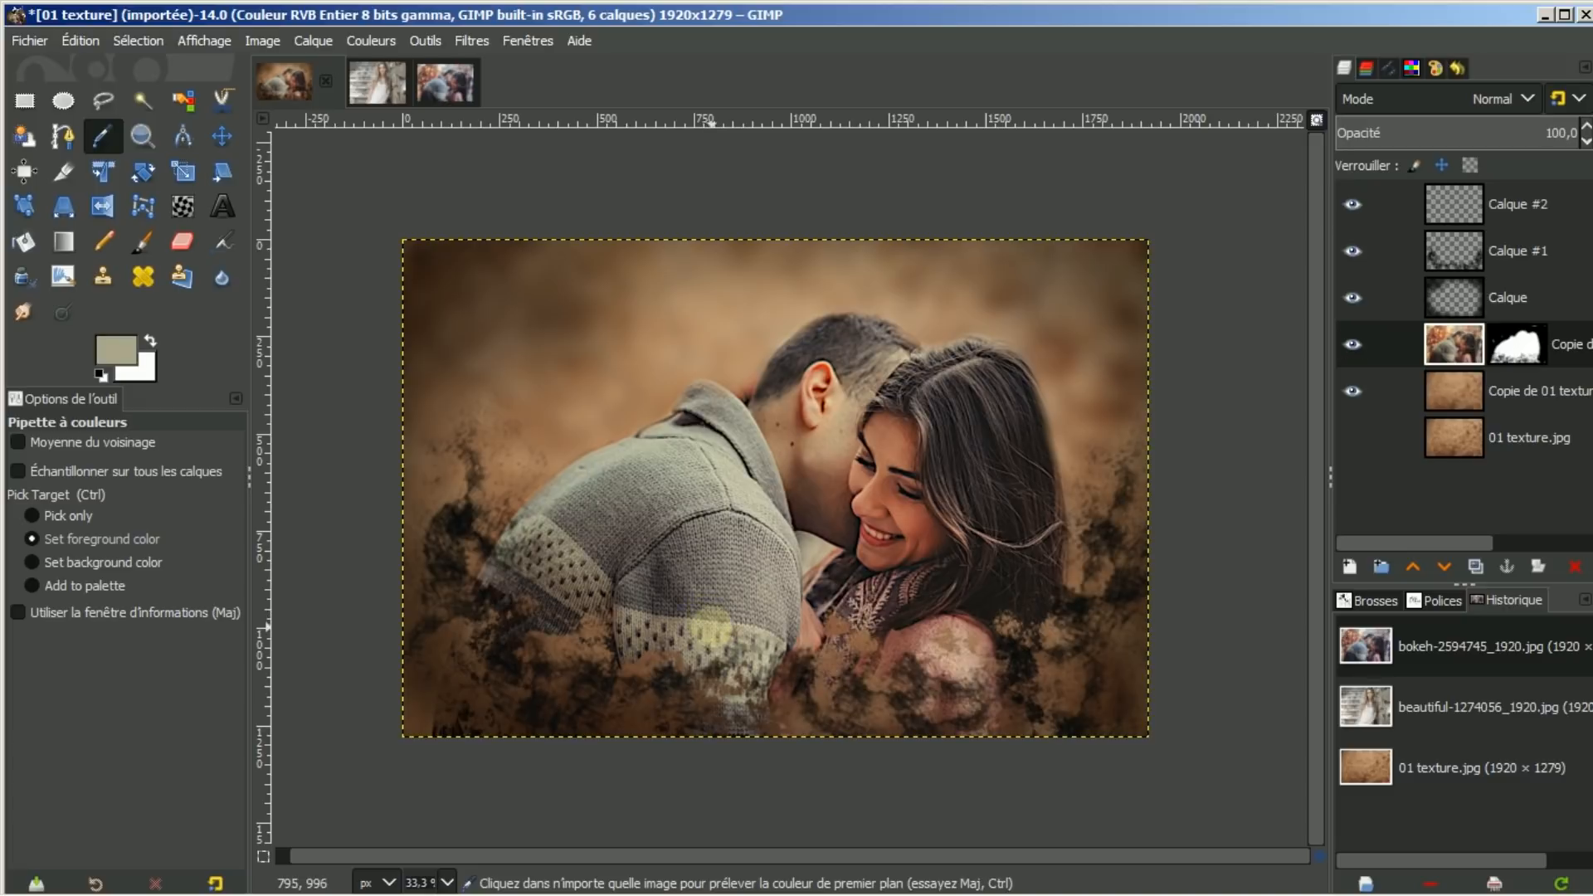
left_click(122, 345)
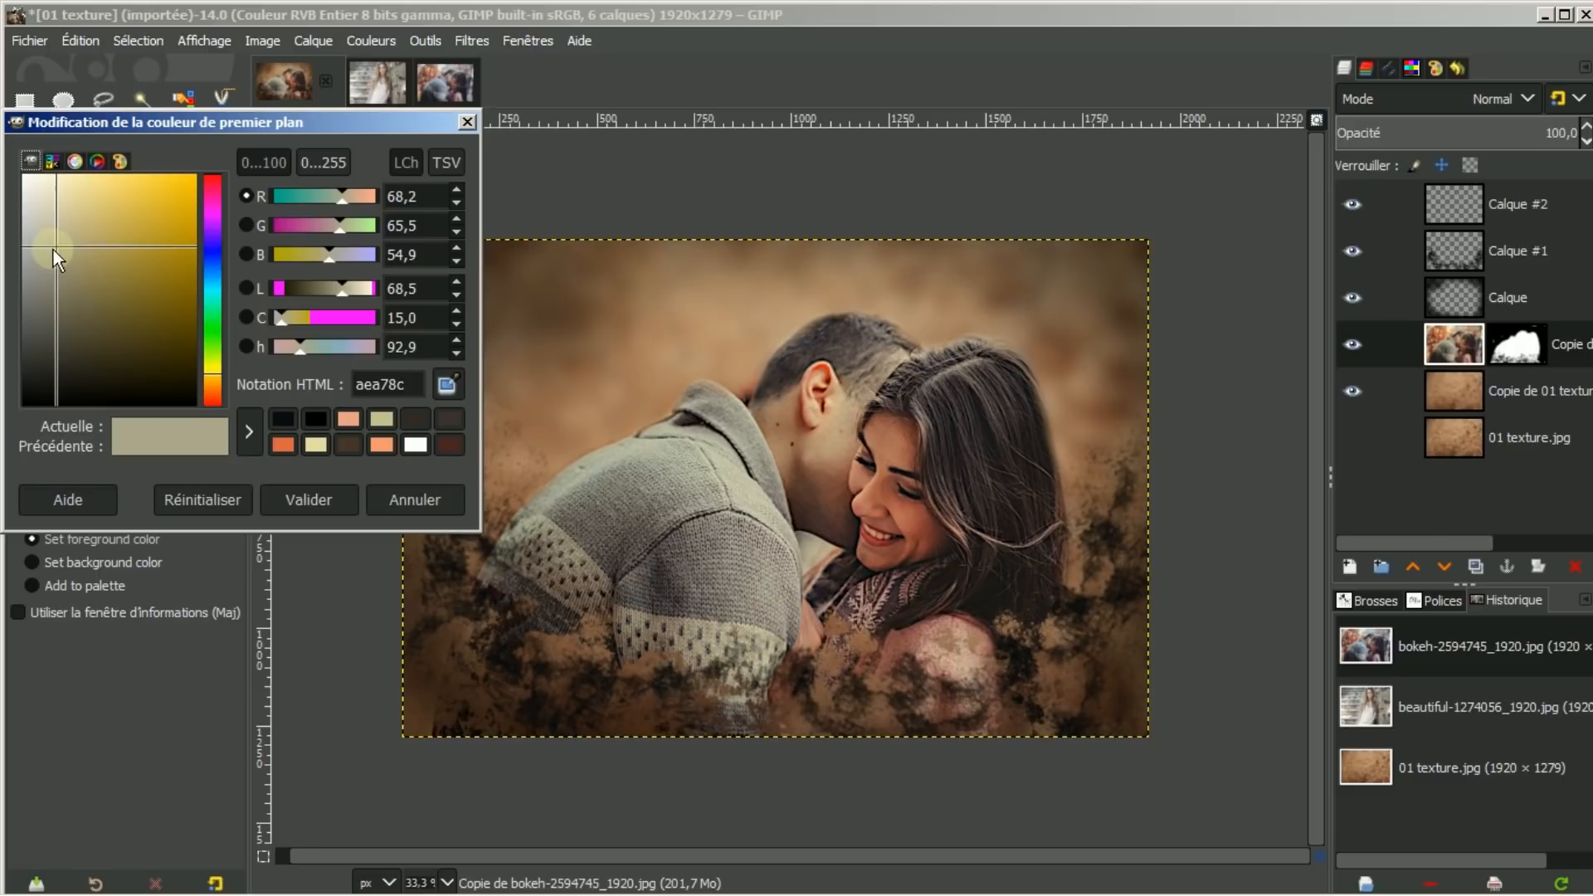
left_click_drag(57, 247, 51, 217)
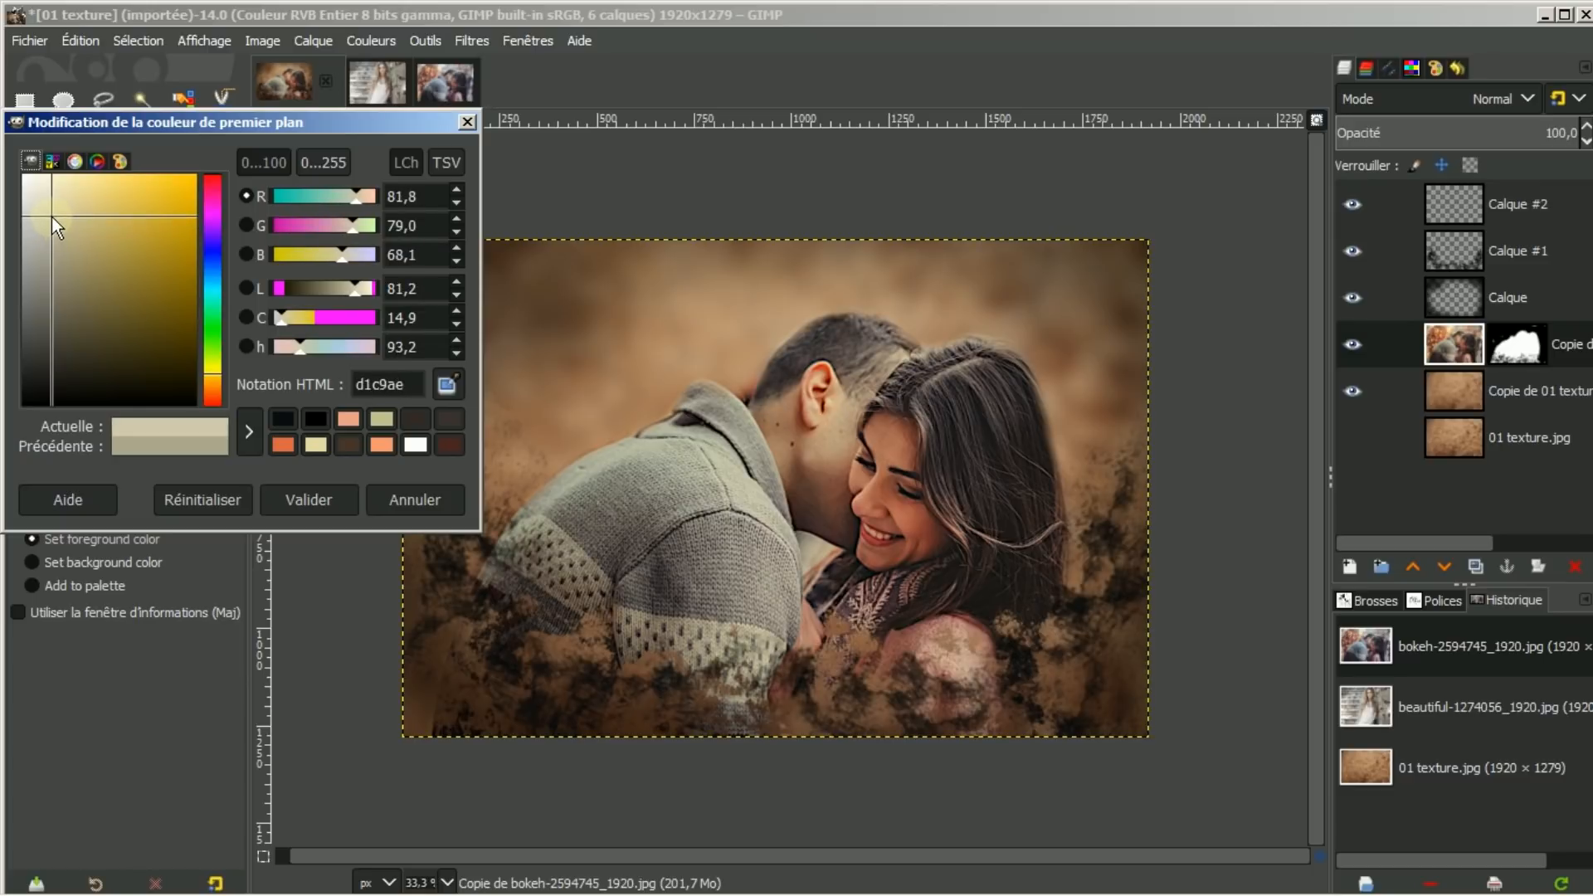
left_click(300, 496)
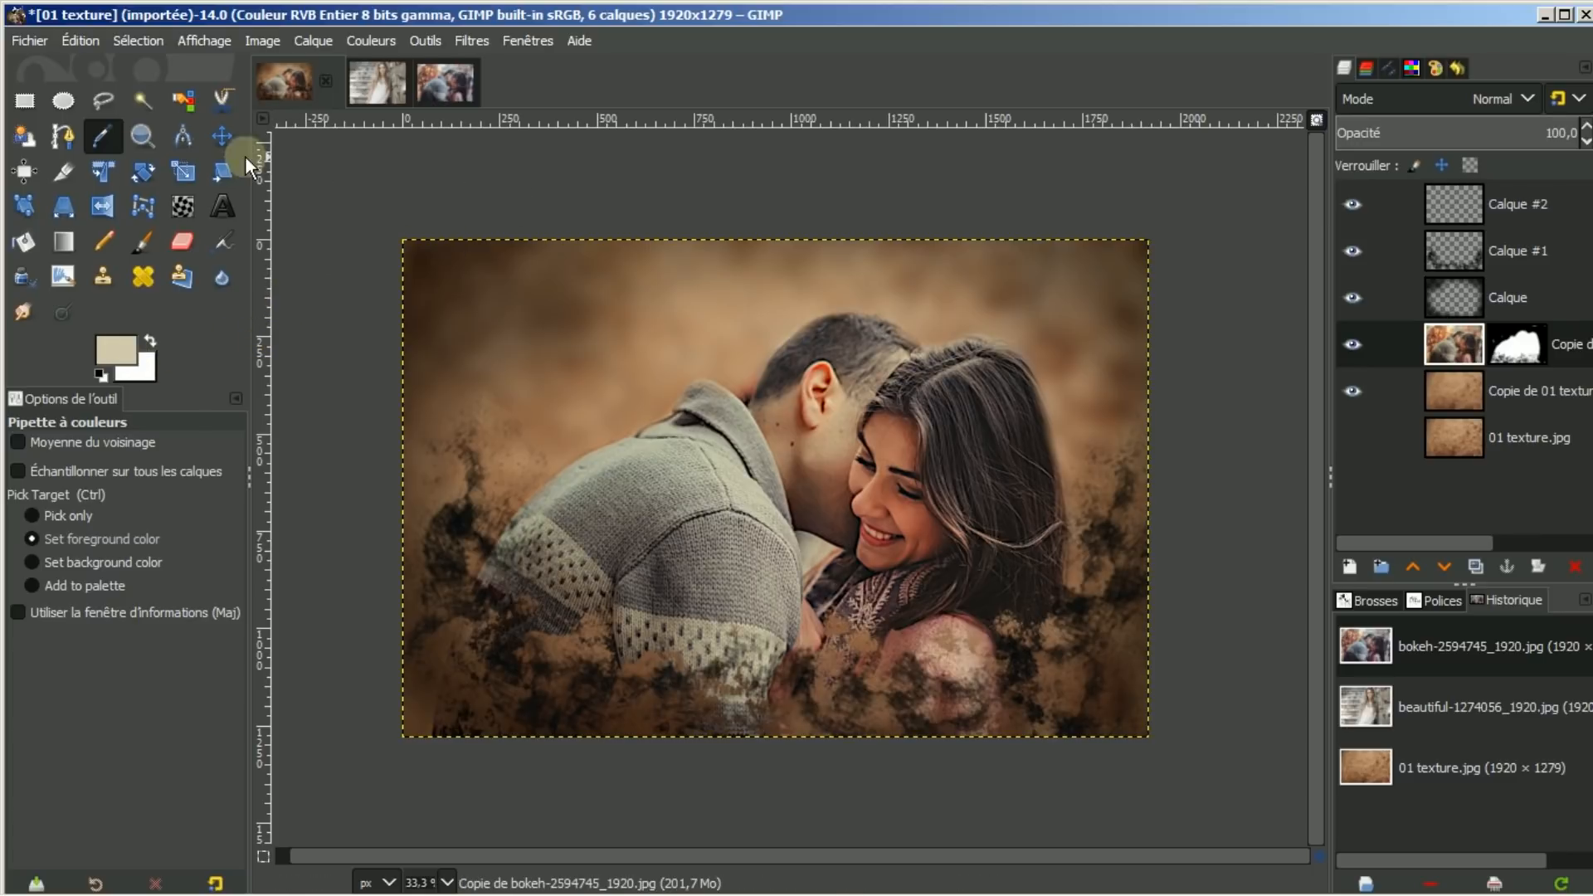
Choose the MyPaint fur brush and set radius 2,02, base opacity 1,05, hardness 1,00
left_click(63, 276)
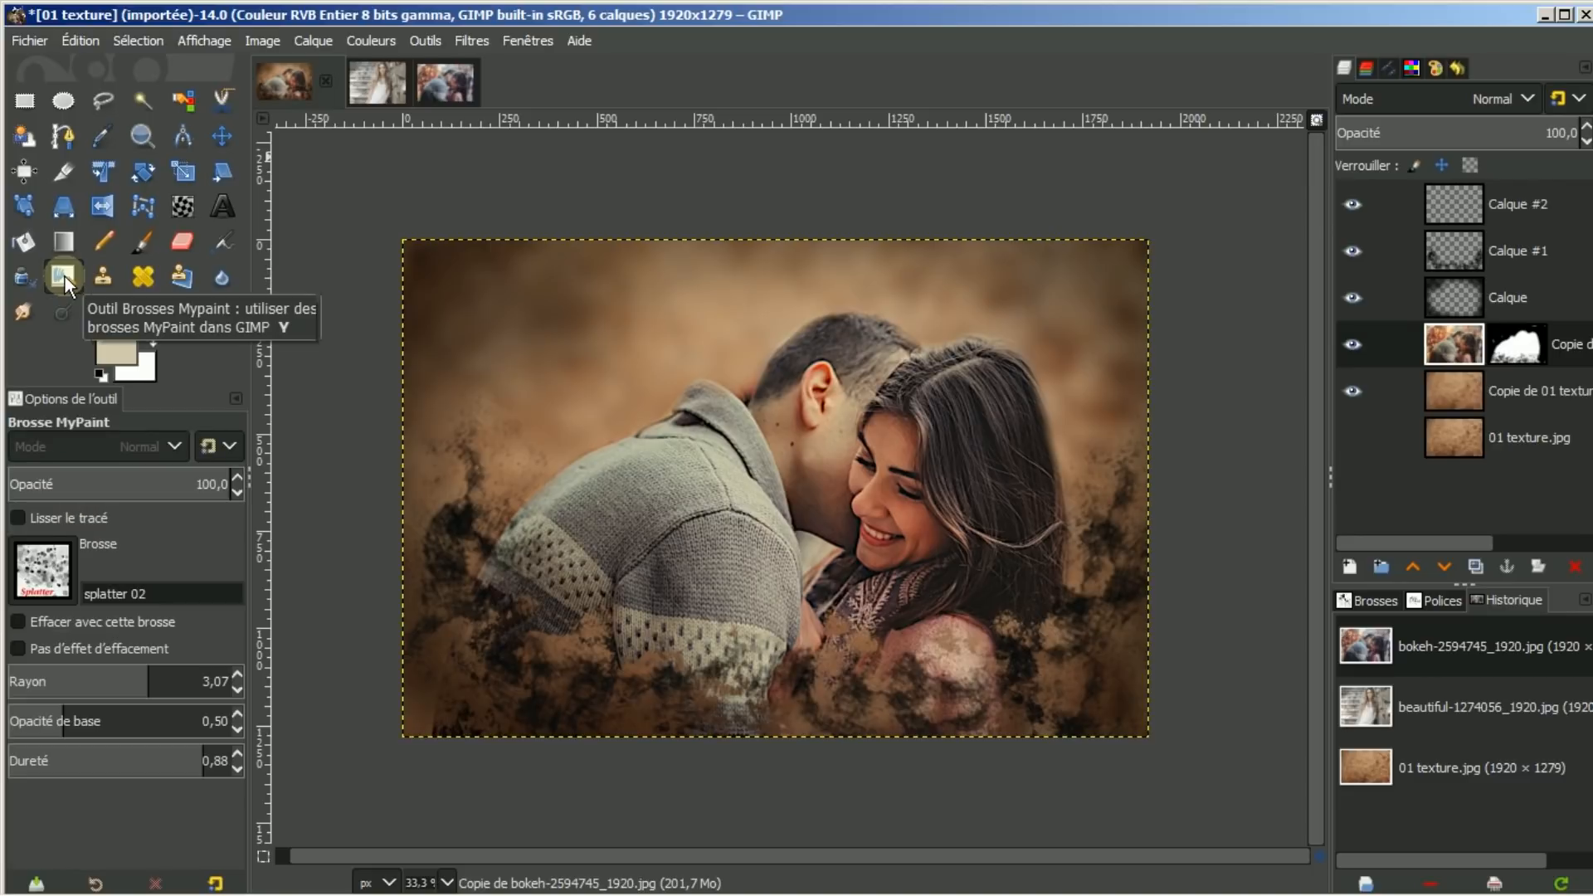
left_click(41, 571)
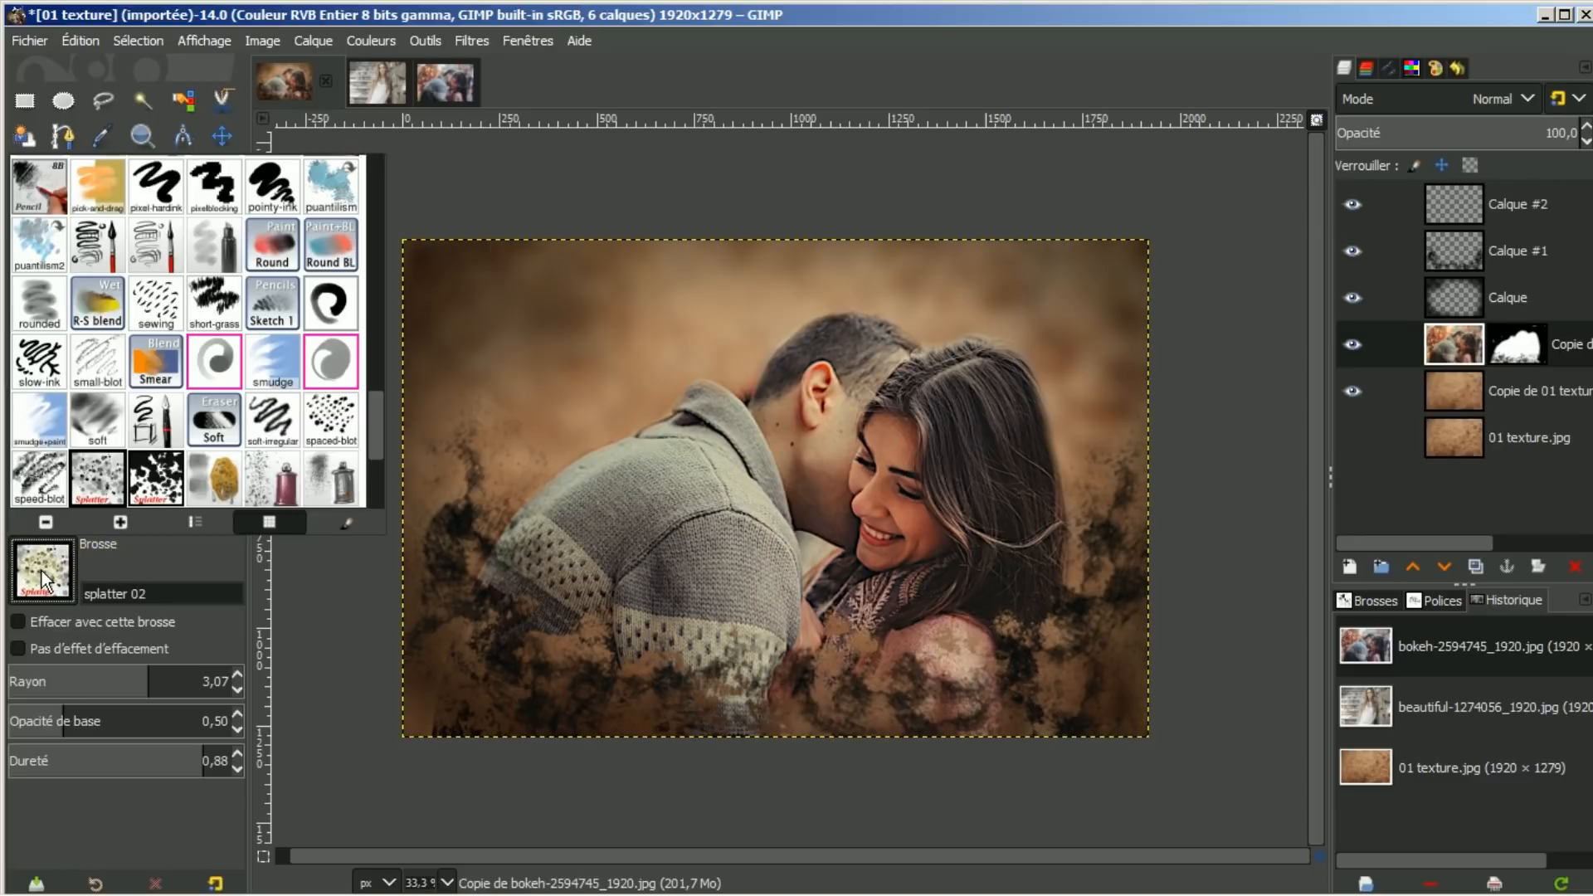
mouse_move(372, 406)
left_mouse_down()
mouse_move(388, 274)
mouse_move(374, 217)
mouse_move(366, 246)
left_mouse_up()
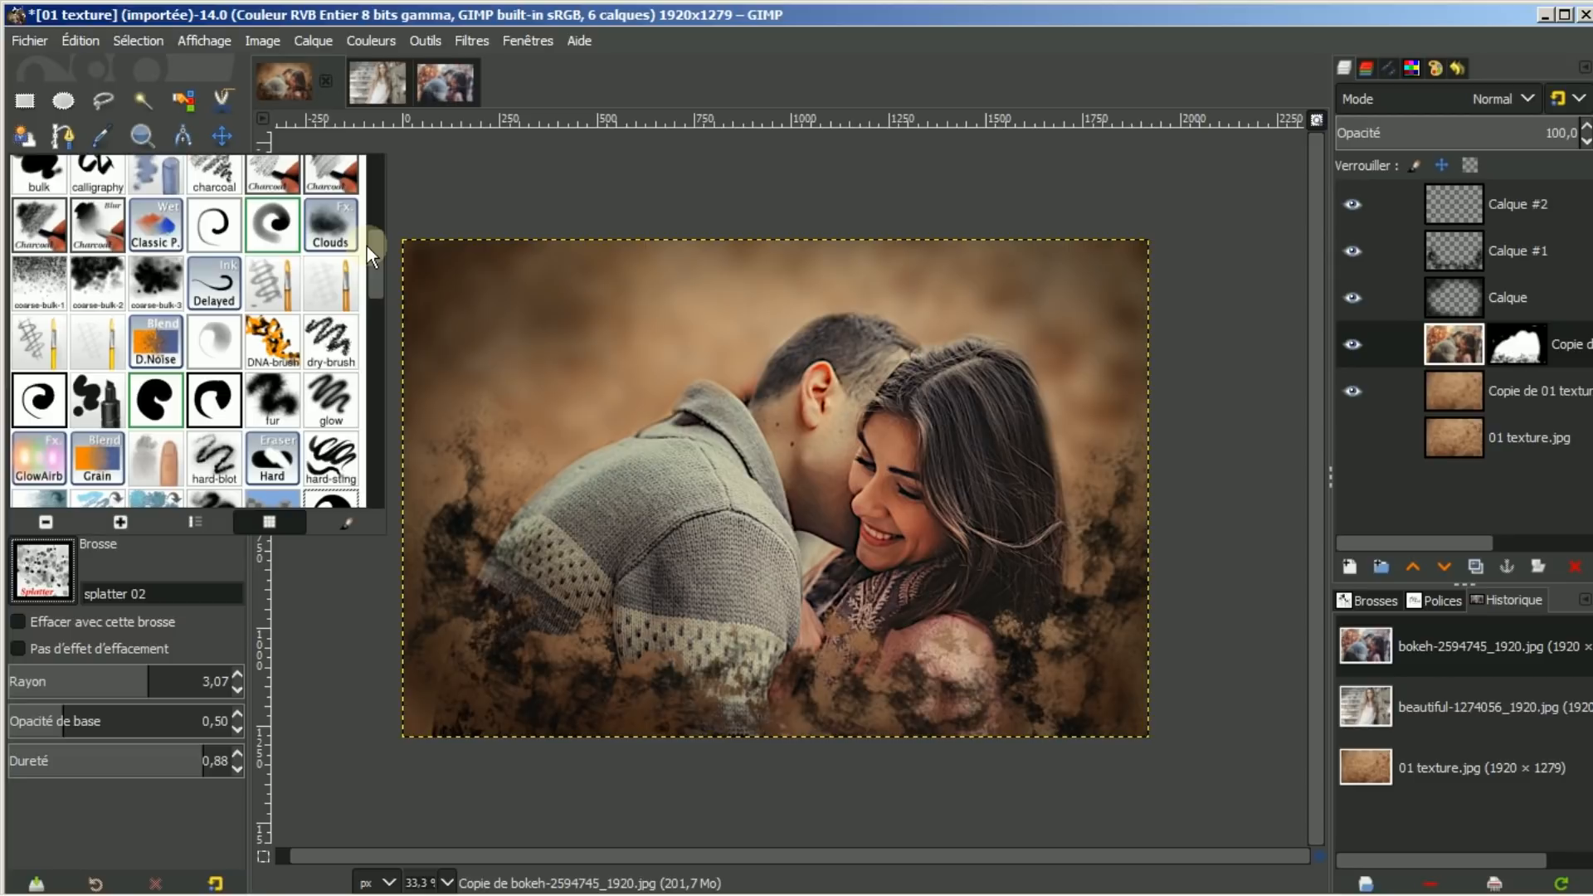
left_click(271, 407)
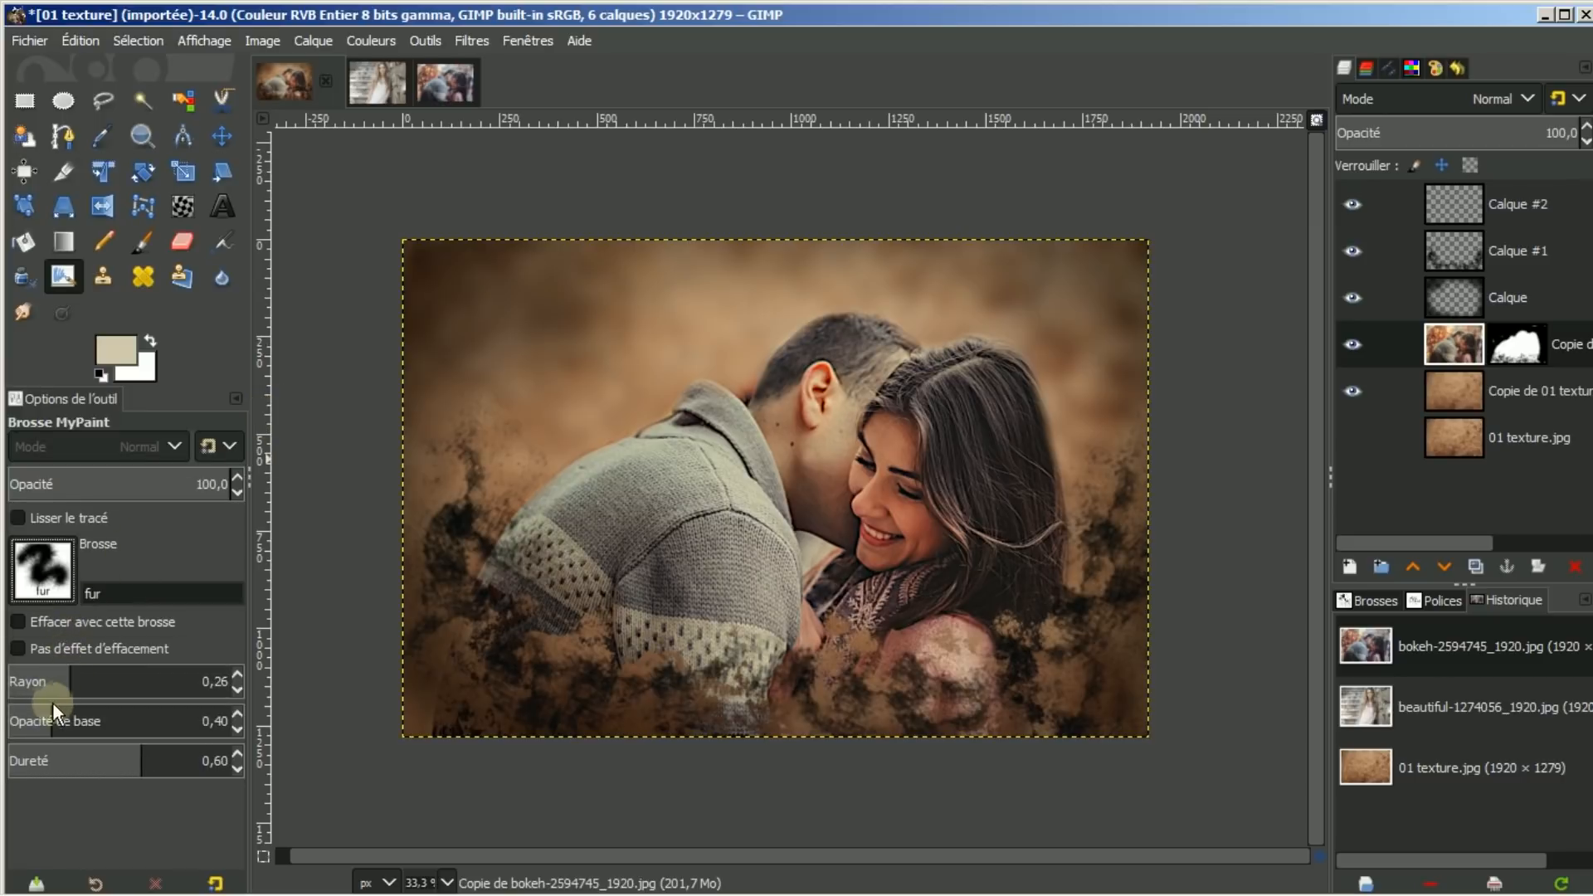
left_click_drag(68, 681, 103, 679)
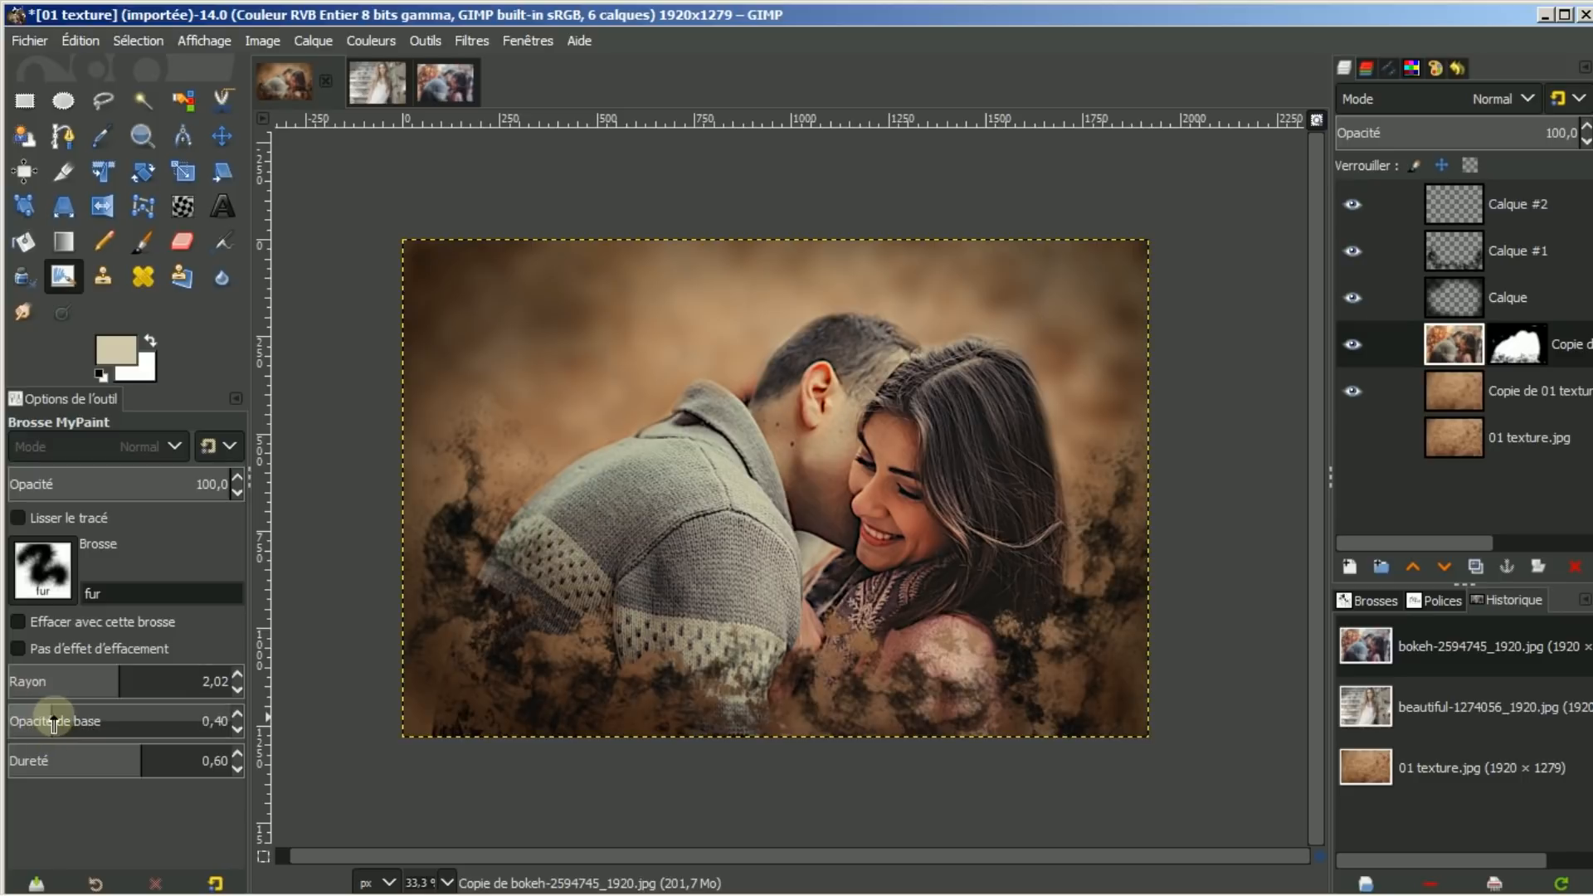
left_click_drag(53, 724, 123, 719)
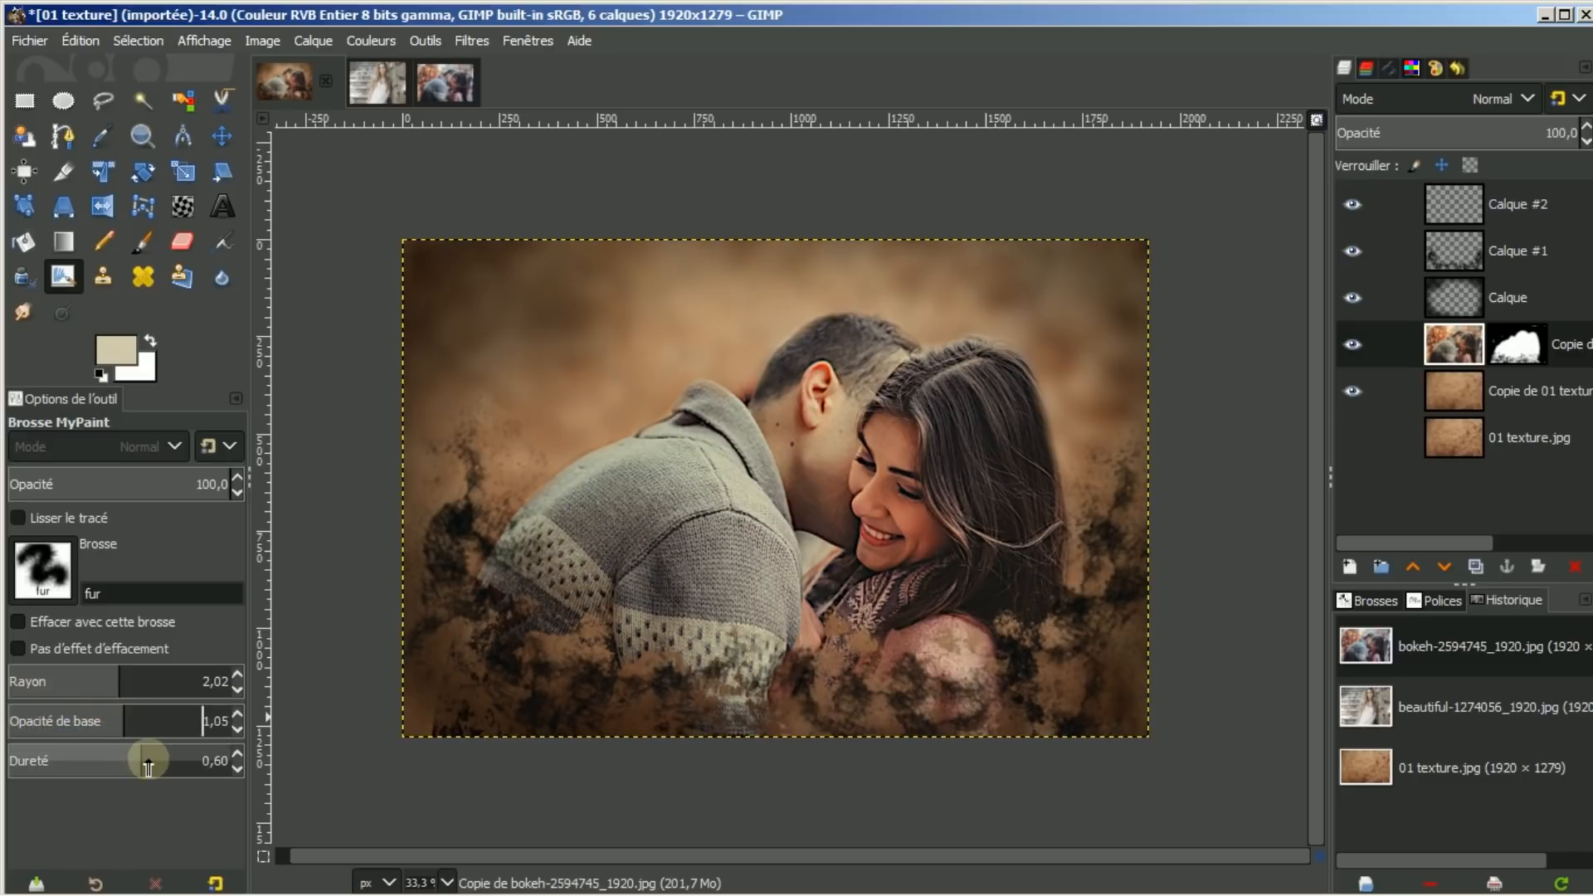
left_click_drag(137, 751, 272, 730)
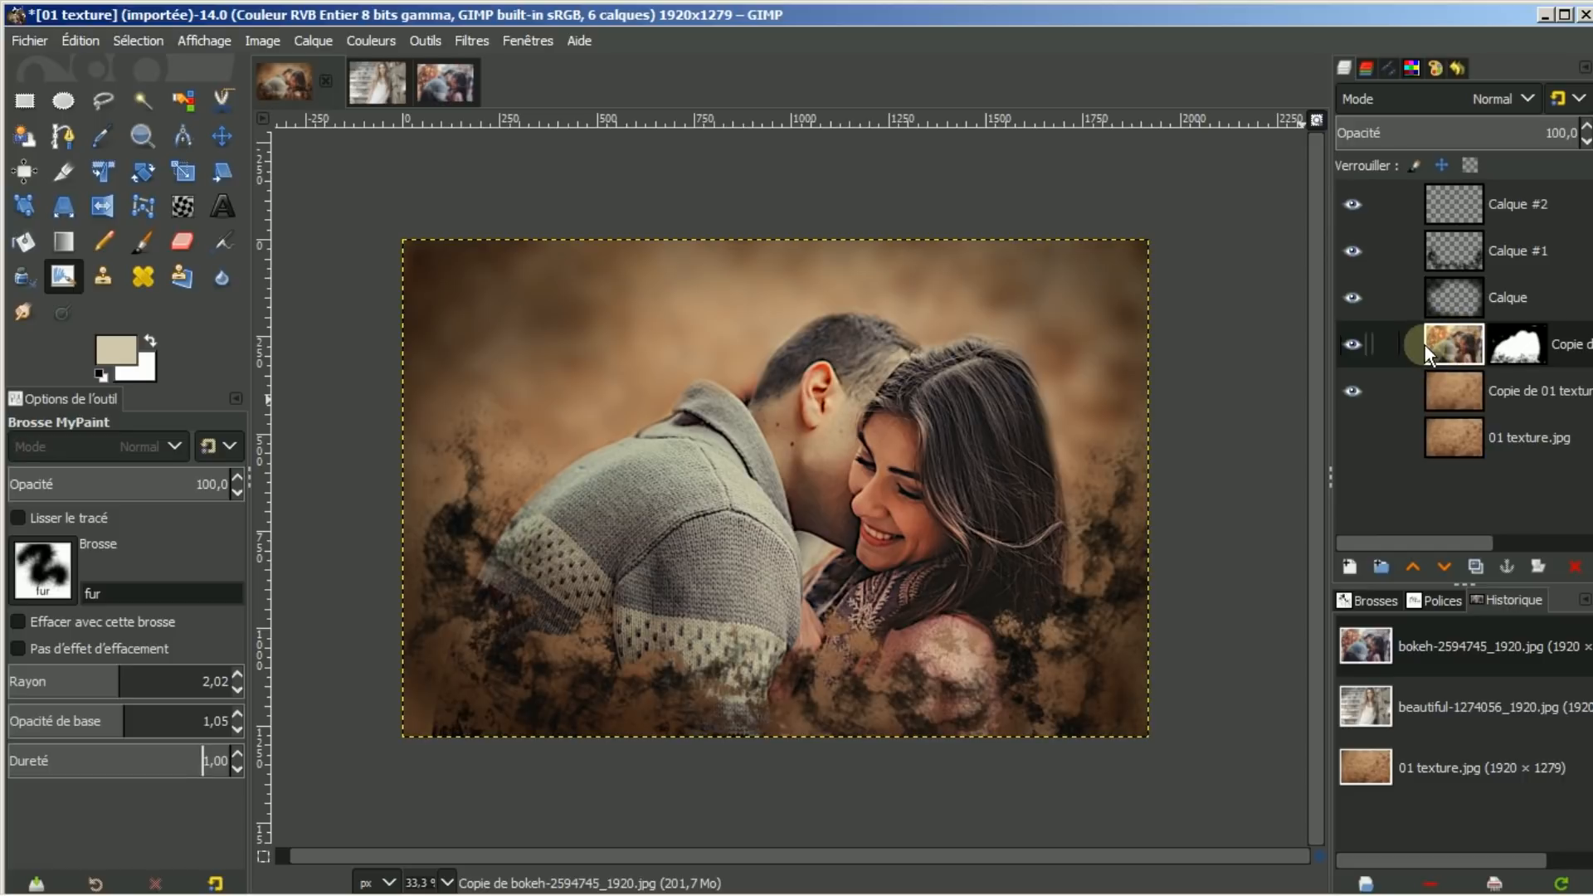
On Calque #2, dab fur wisps beside the man's shoulder and along the bottom from left to right
left_click(1466, 206)
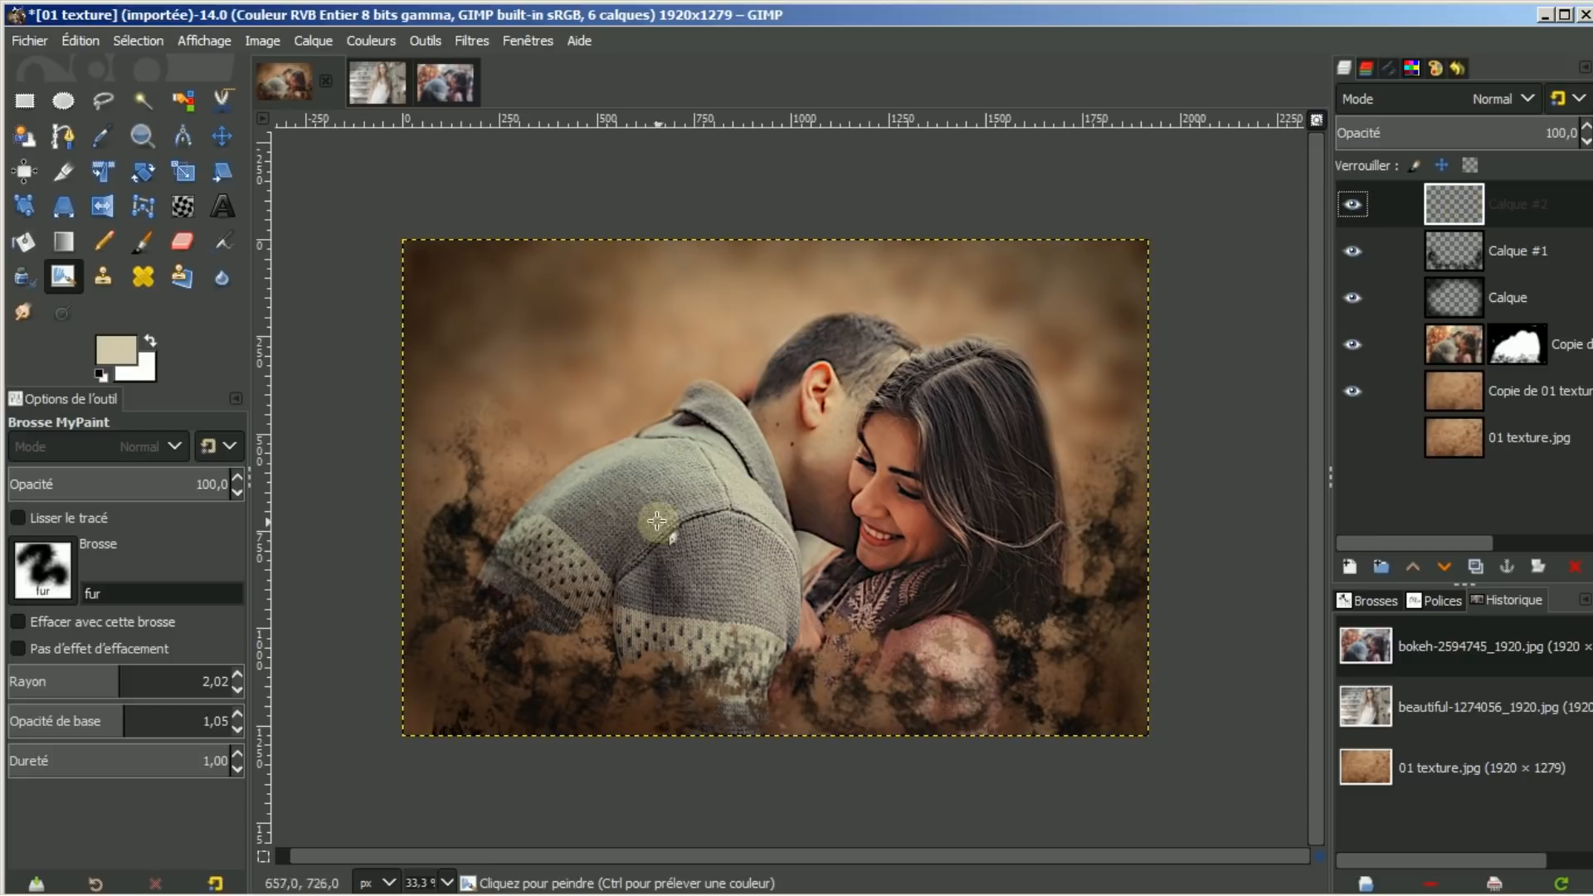
left_click(483, 480)
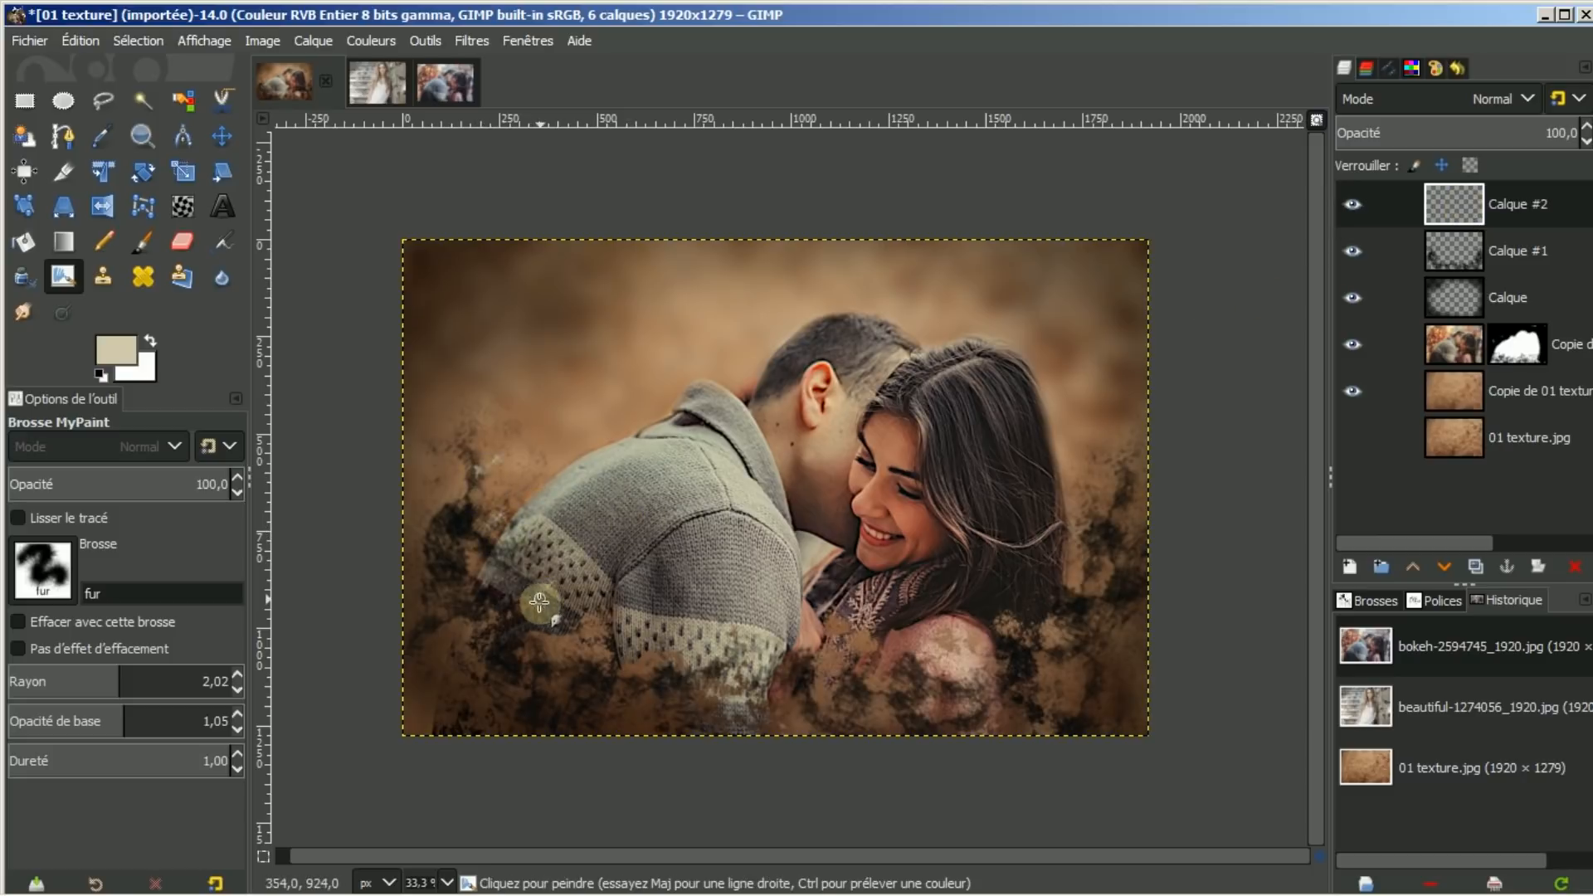
left_click(489, 622)
left_click(558, 702)
left_click(676, 724)
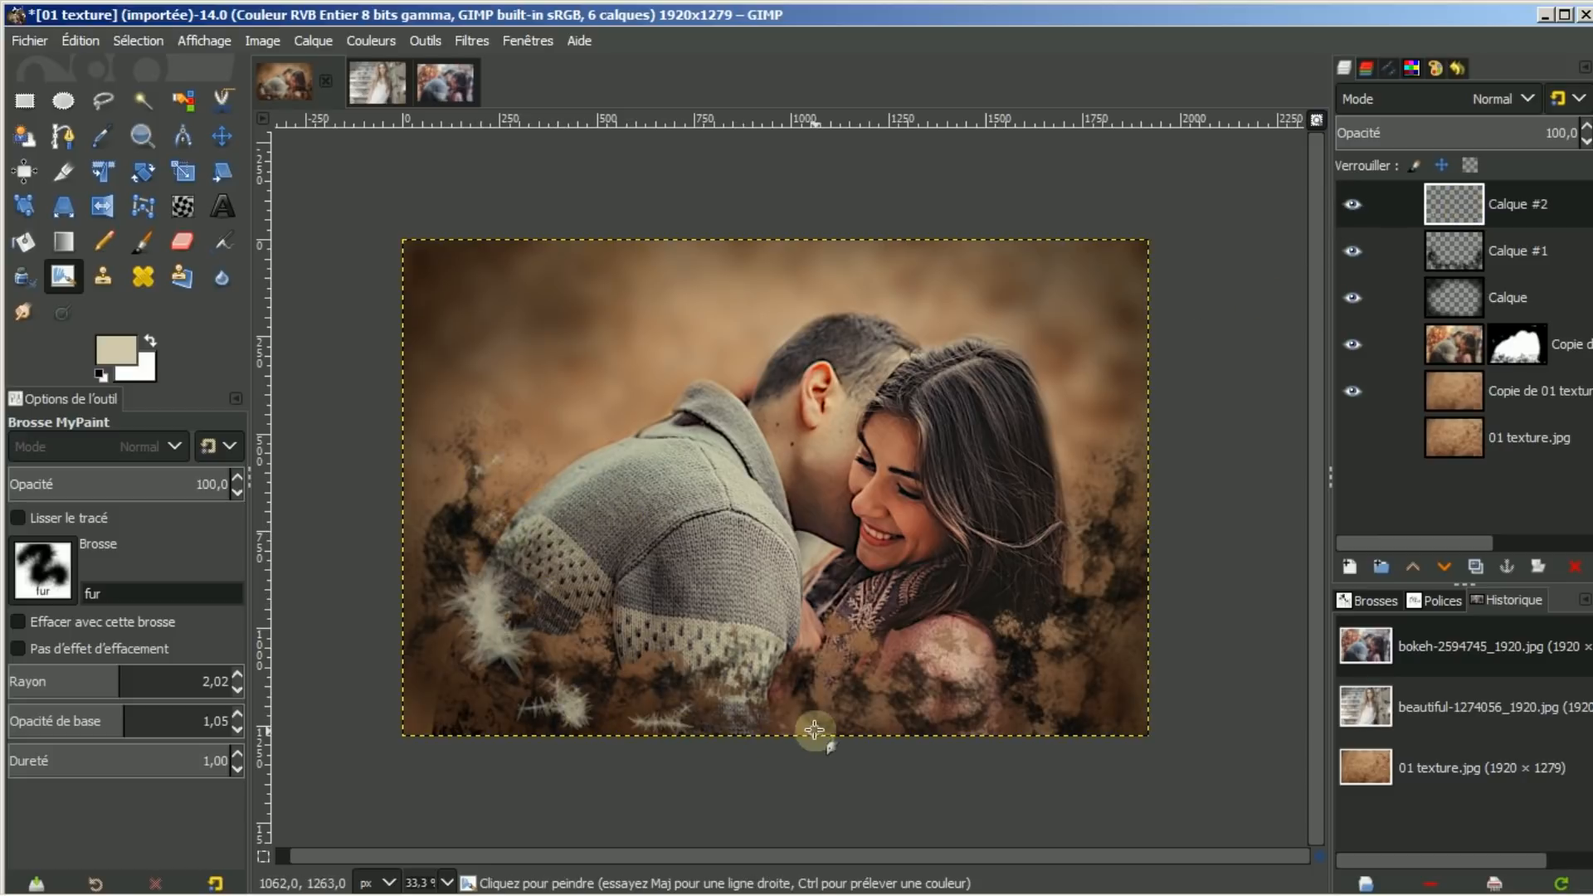
left_click(818, 729)
left_click(893, 724)
left_click(1044, 700)
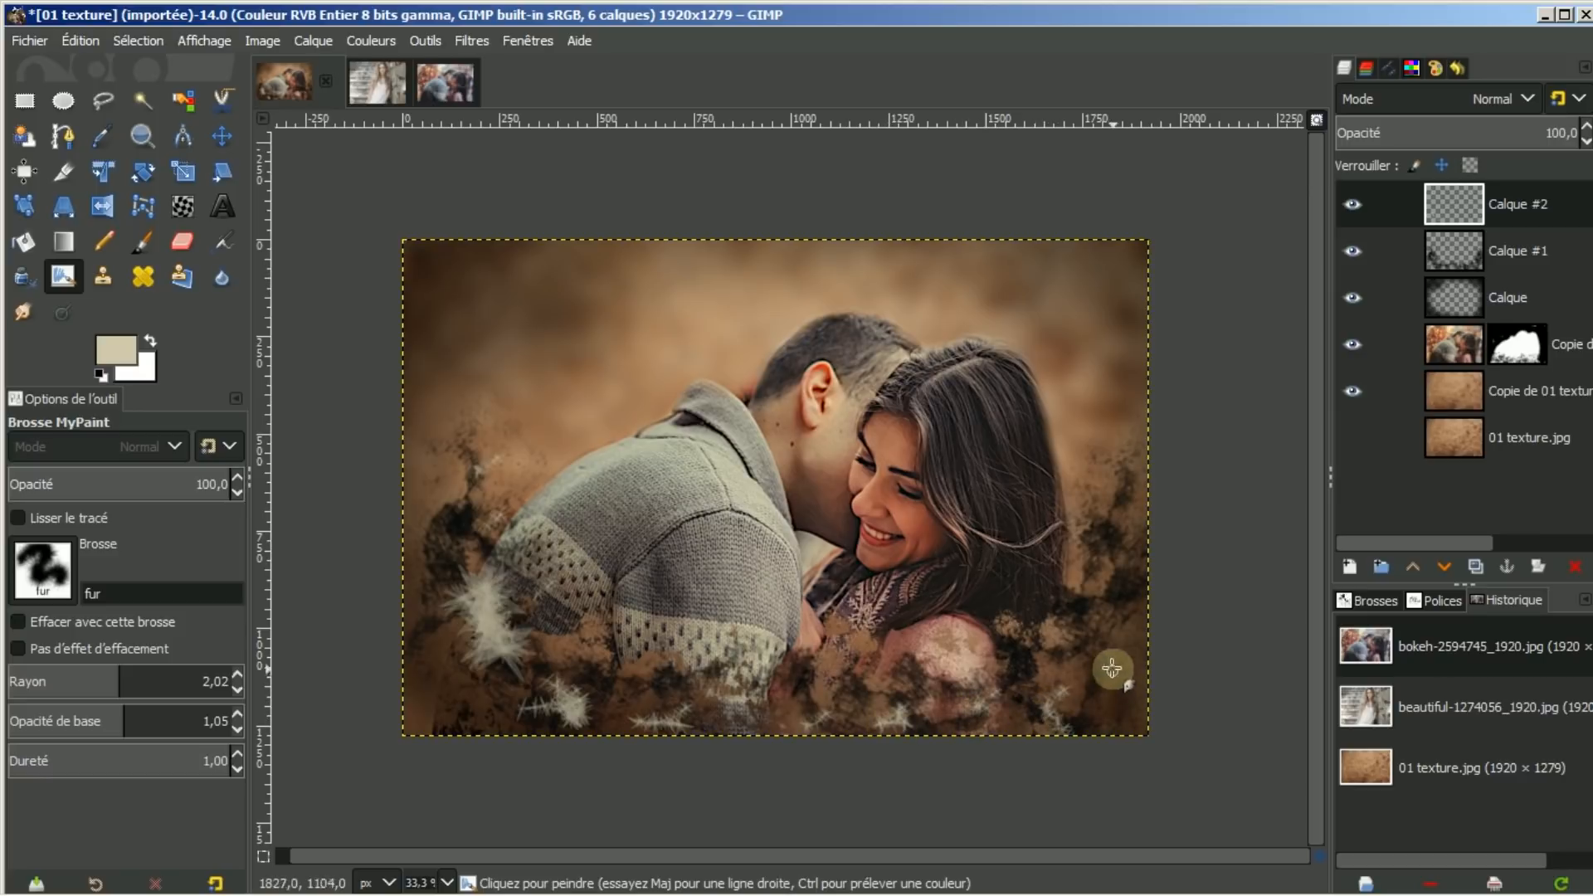
left_click(1110, 664)
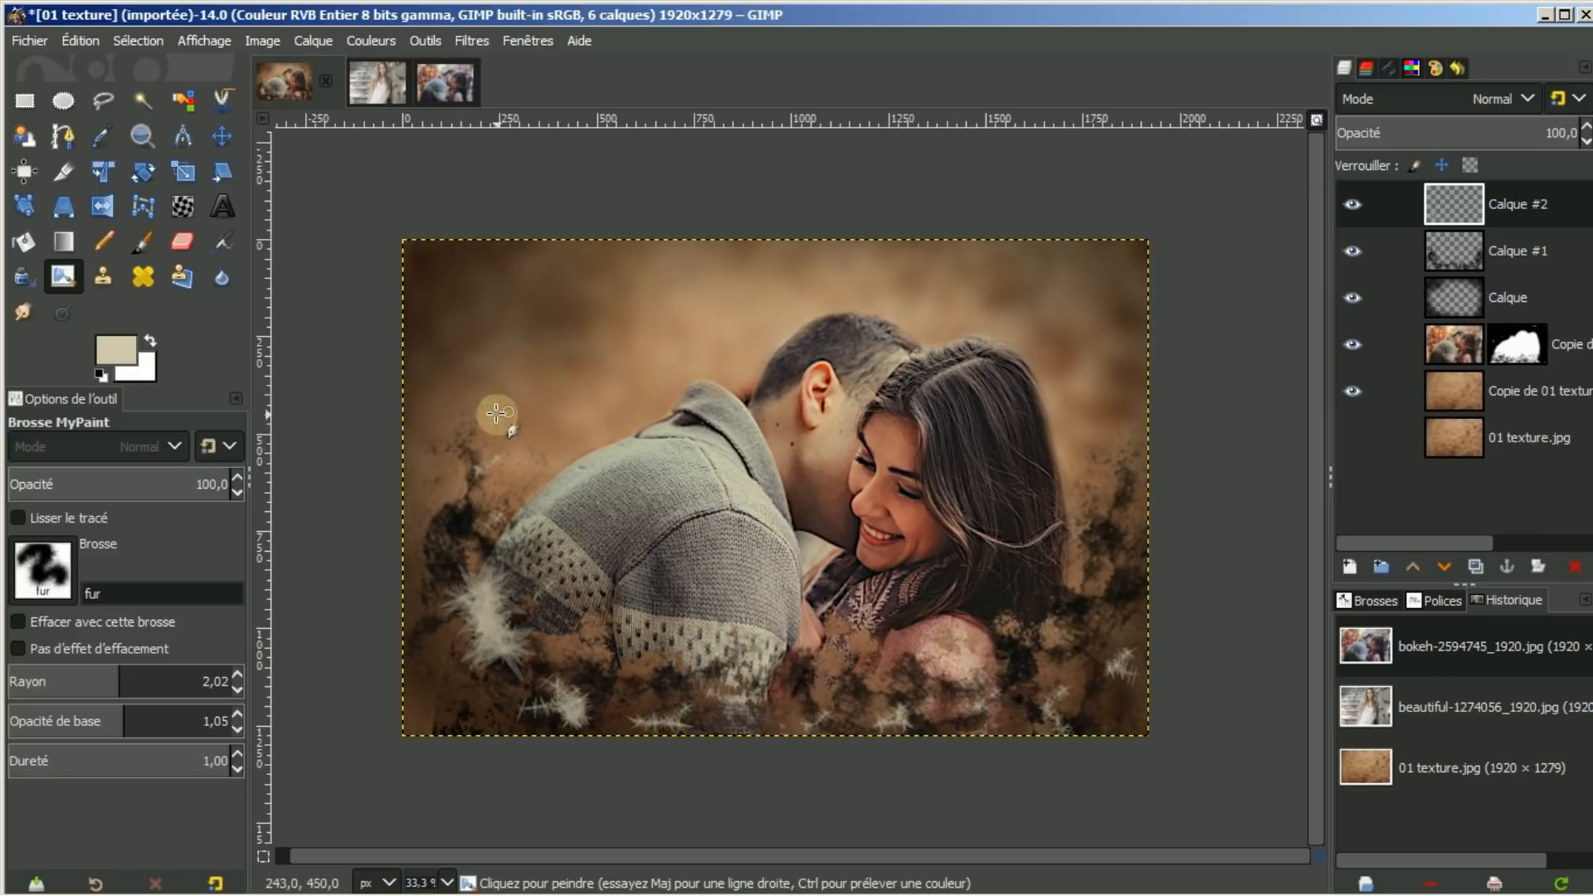
Add wisps left of the shoulder, undo the last ones, then add wisps over the woman's hair
left_click(519, 440)
left_click(480, 488)
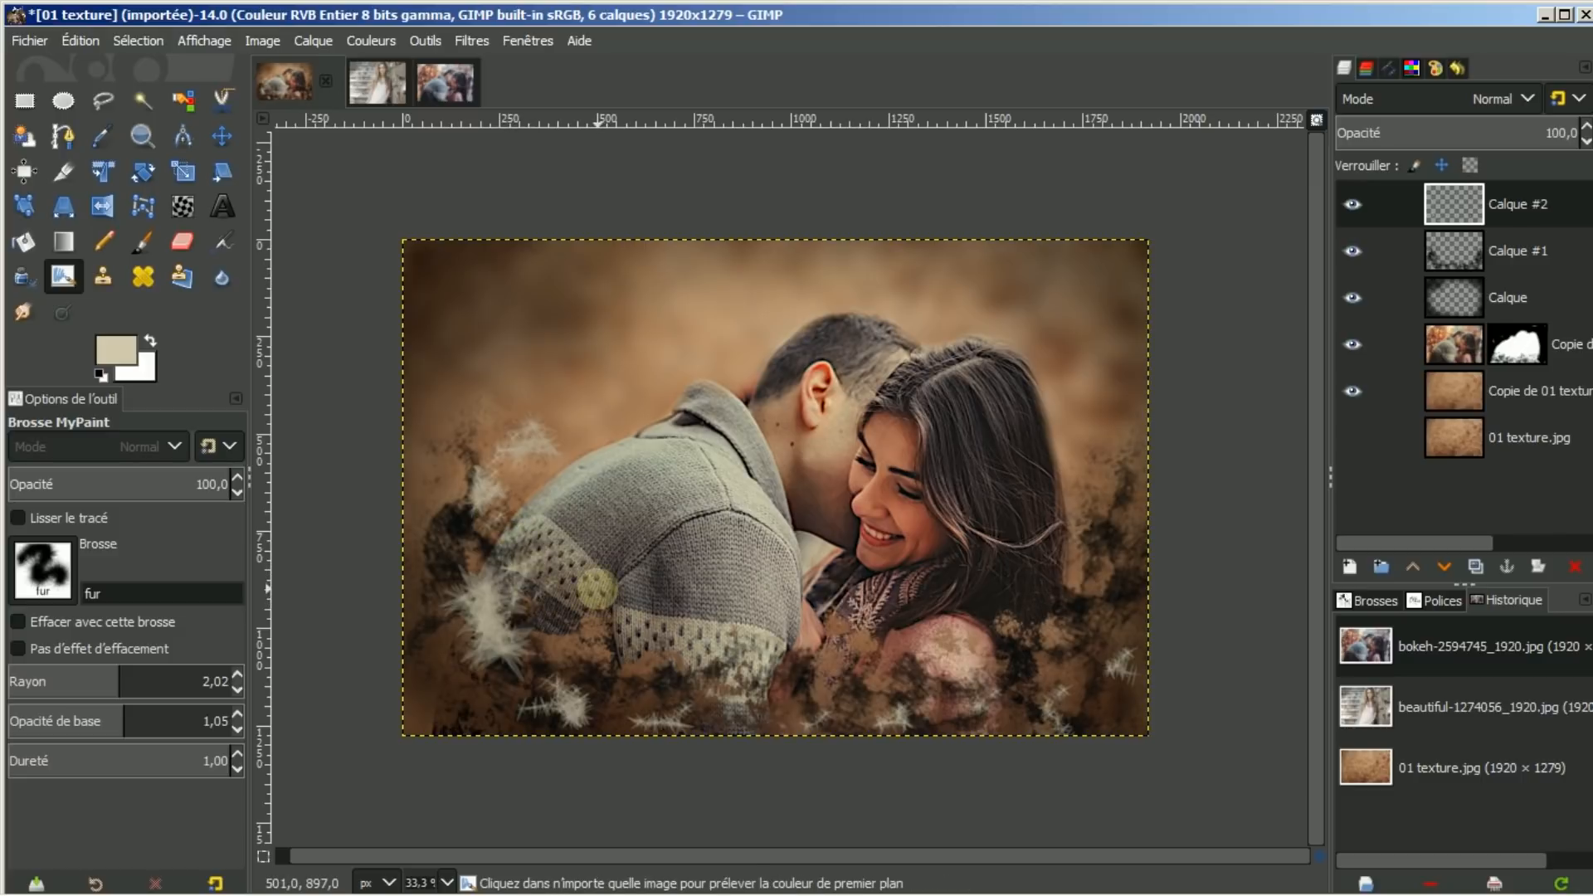
key("ctrl+z")
key("ctrl+z")
key("ctrl+z")
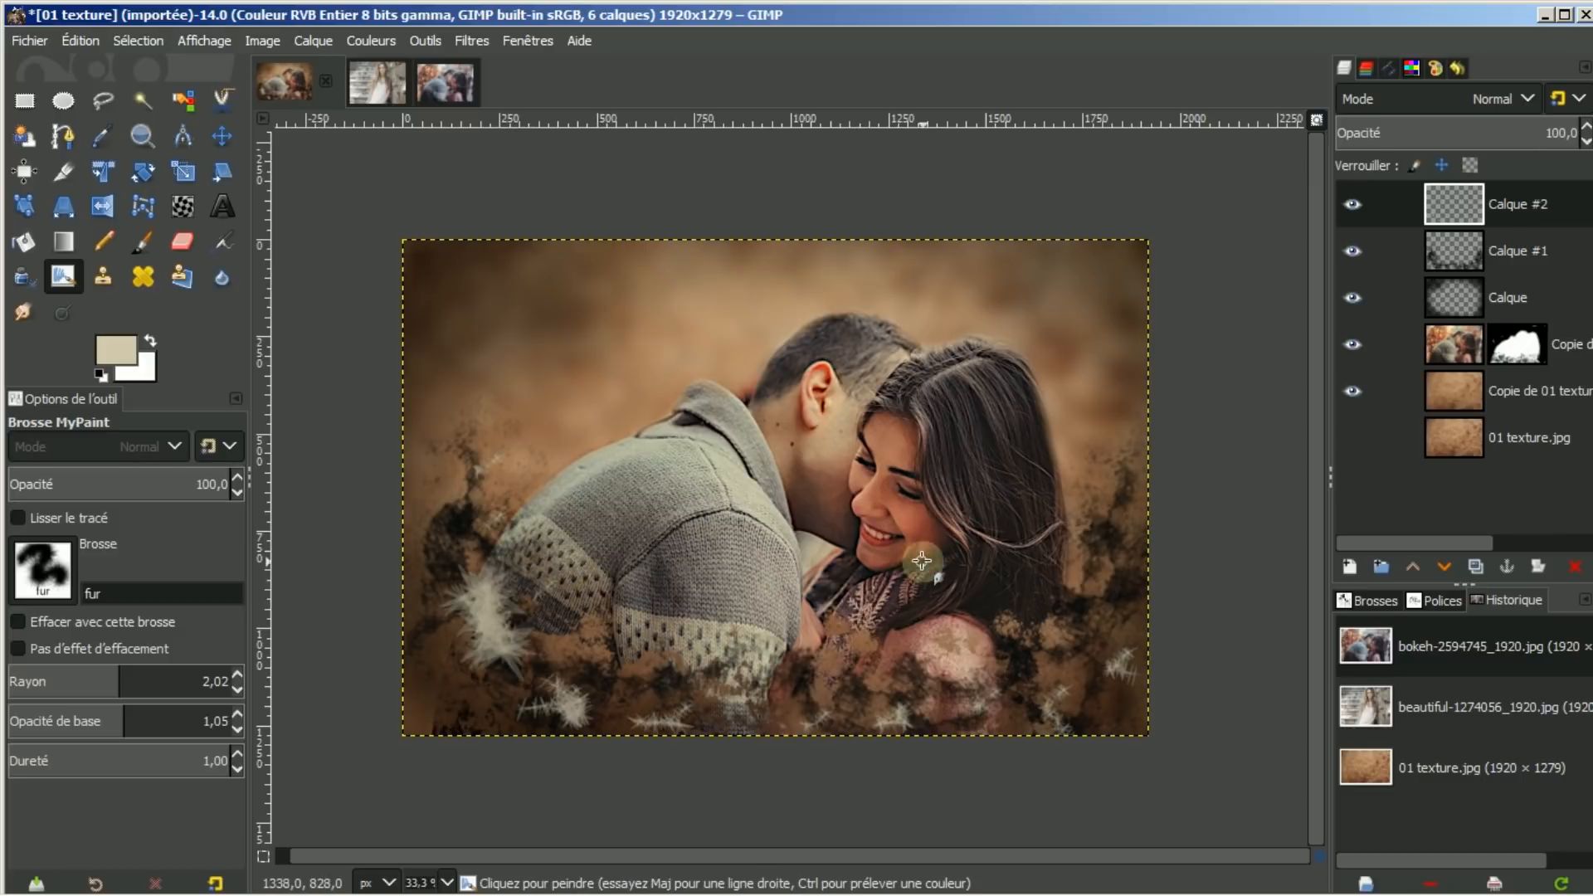
left_click(971, 589)
left_click_drag(1056, 593, 1040, 583)
left_click(1013, 407)
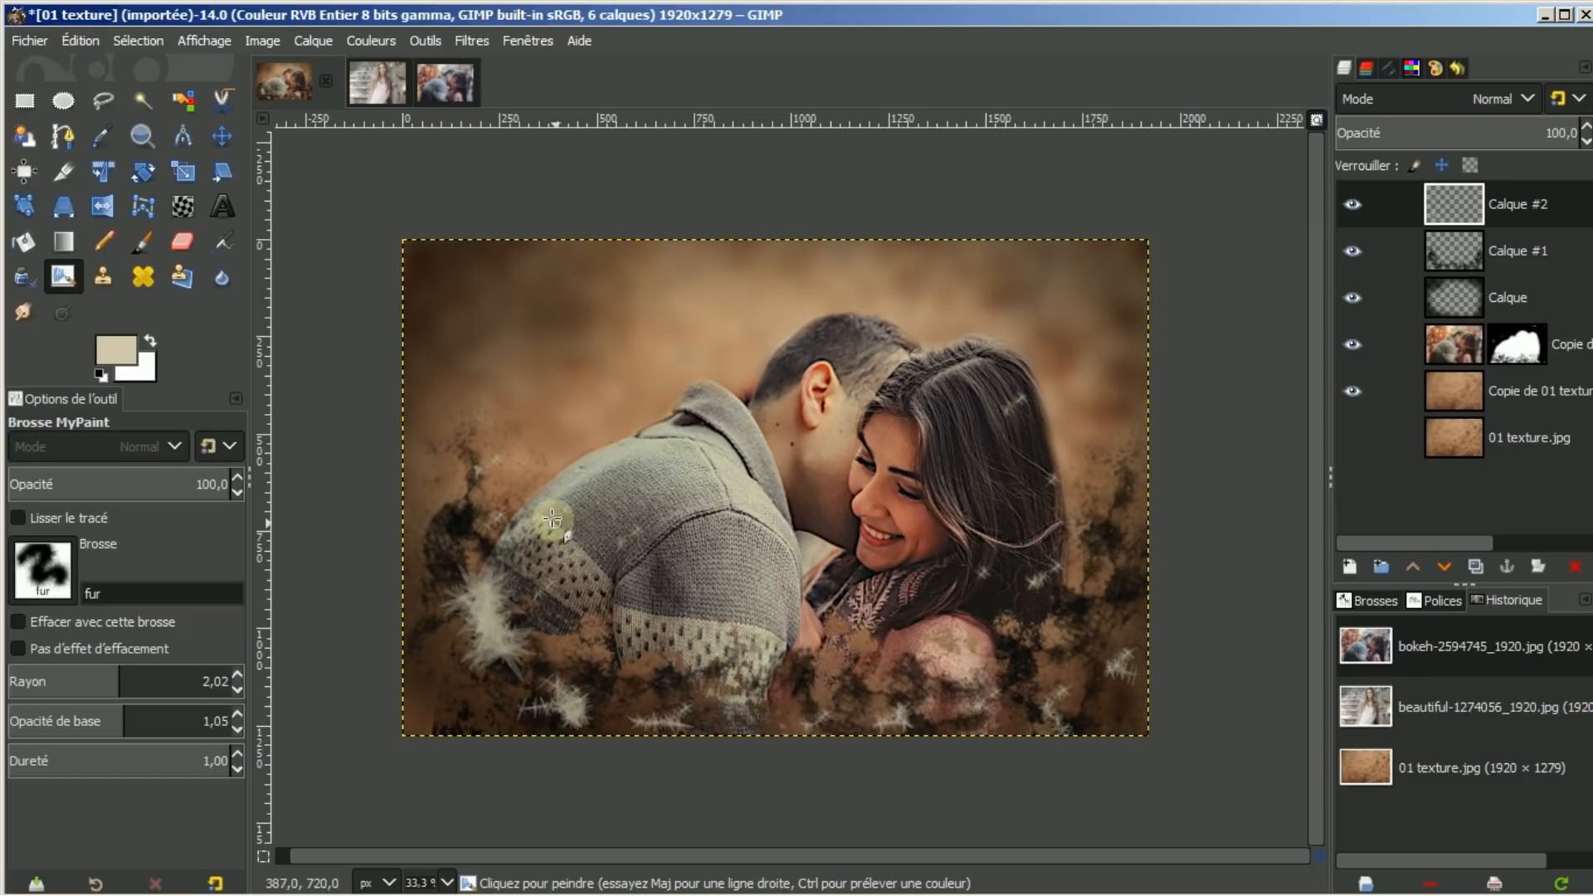
Repaint wisps left of the shoulder and add more on the sweater, woman's shoulder and right edge
mouse_move(509, 496)
left_mouse_down()
mouse_move(486, 501)
mouse_move(470, 542)
left_mouse_up()
left_click_drag(545, 612, 564, 610)
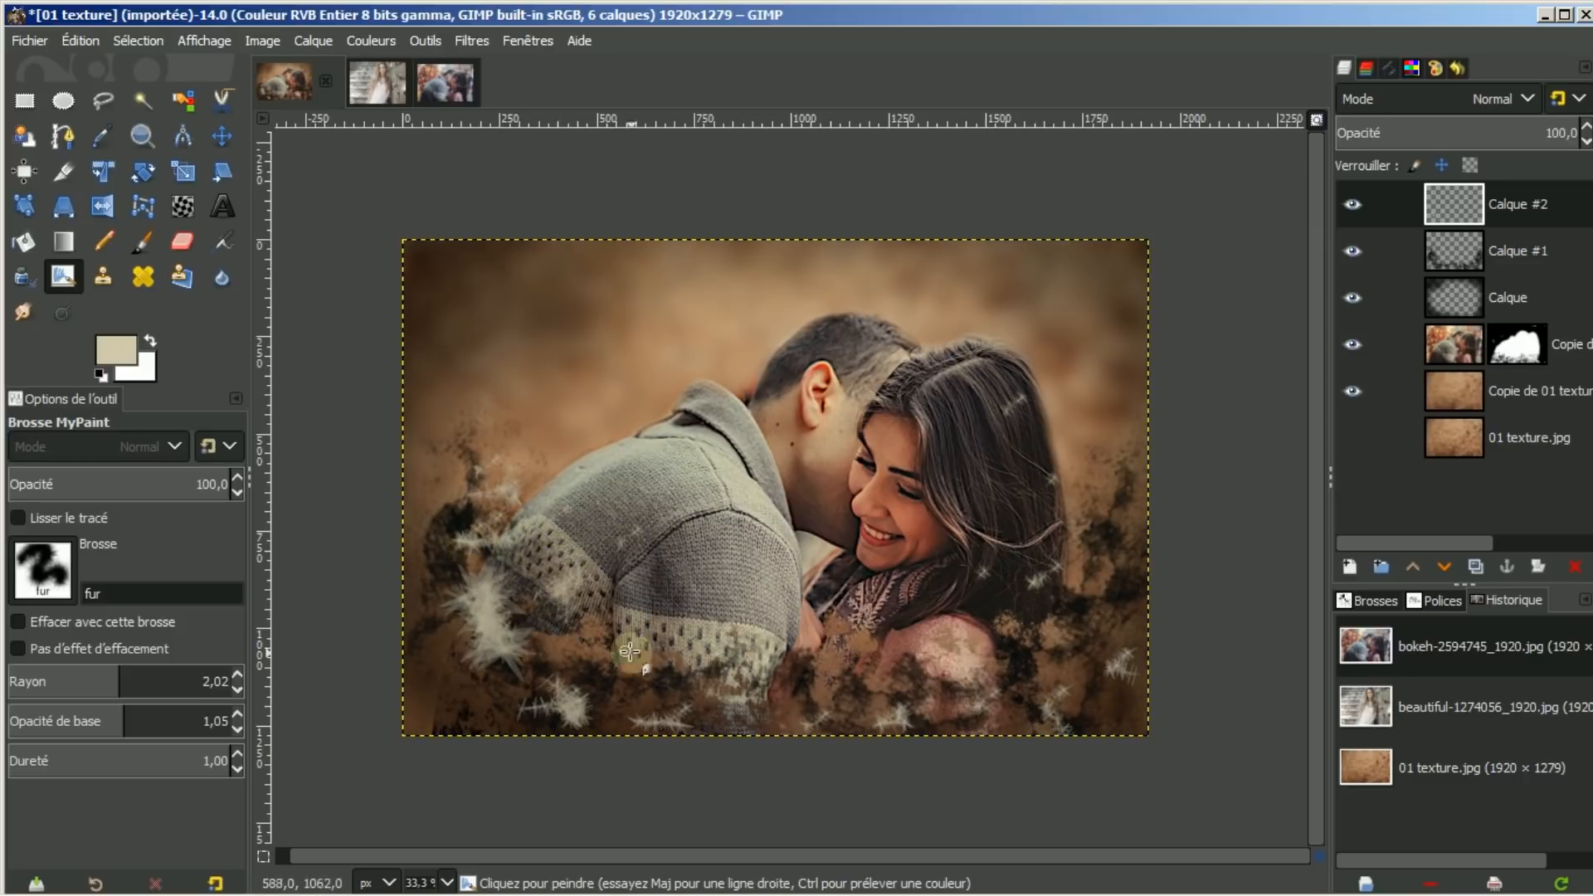
left_click_drag(956, 653, 1121, 718)
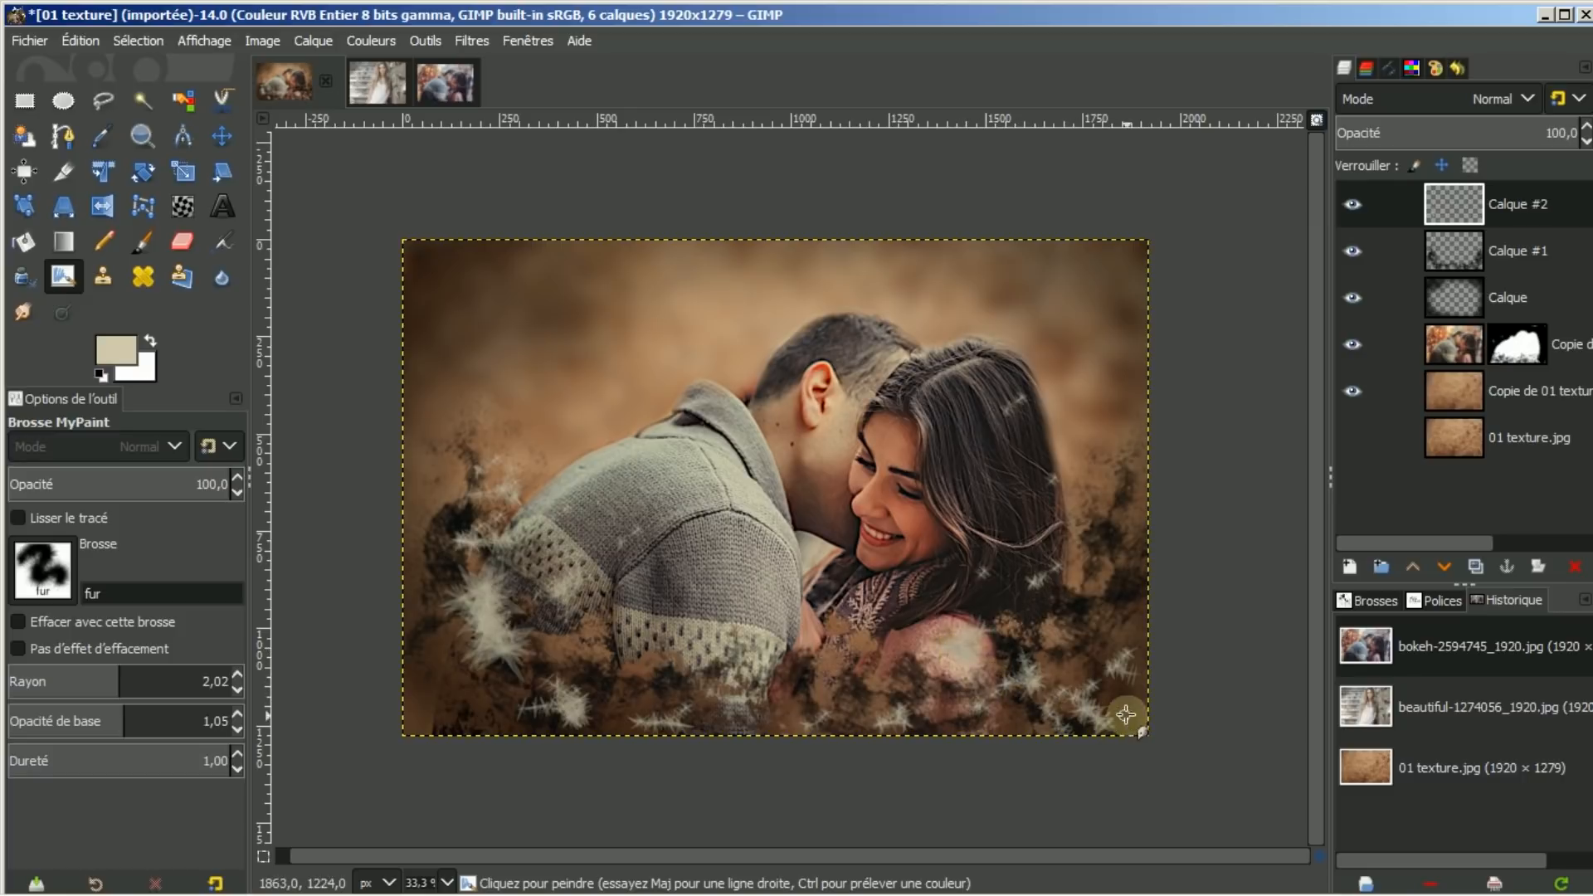
left_click_drag(1117, 586, 1139, 586)
left_click_drag(1112, 518, 1092, 507)
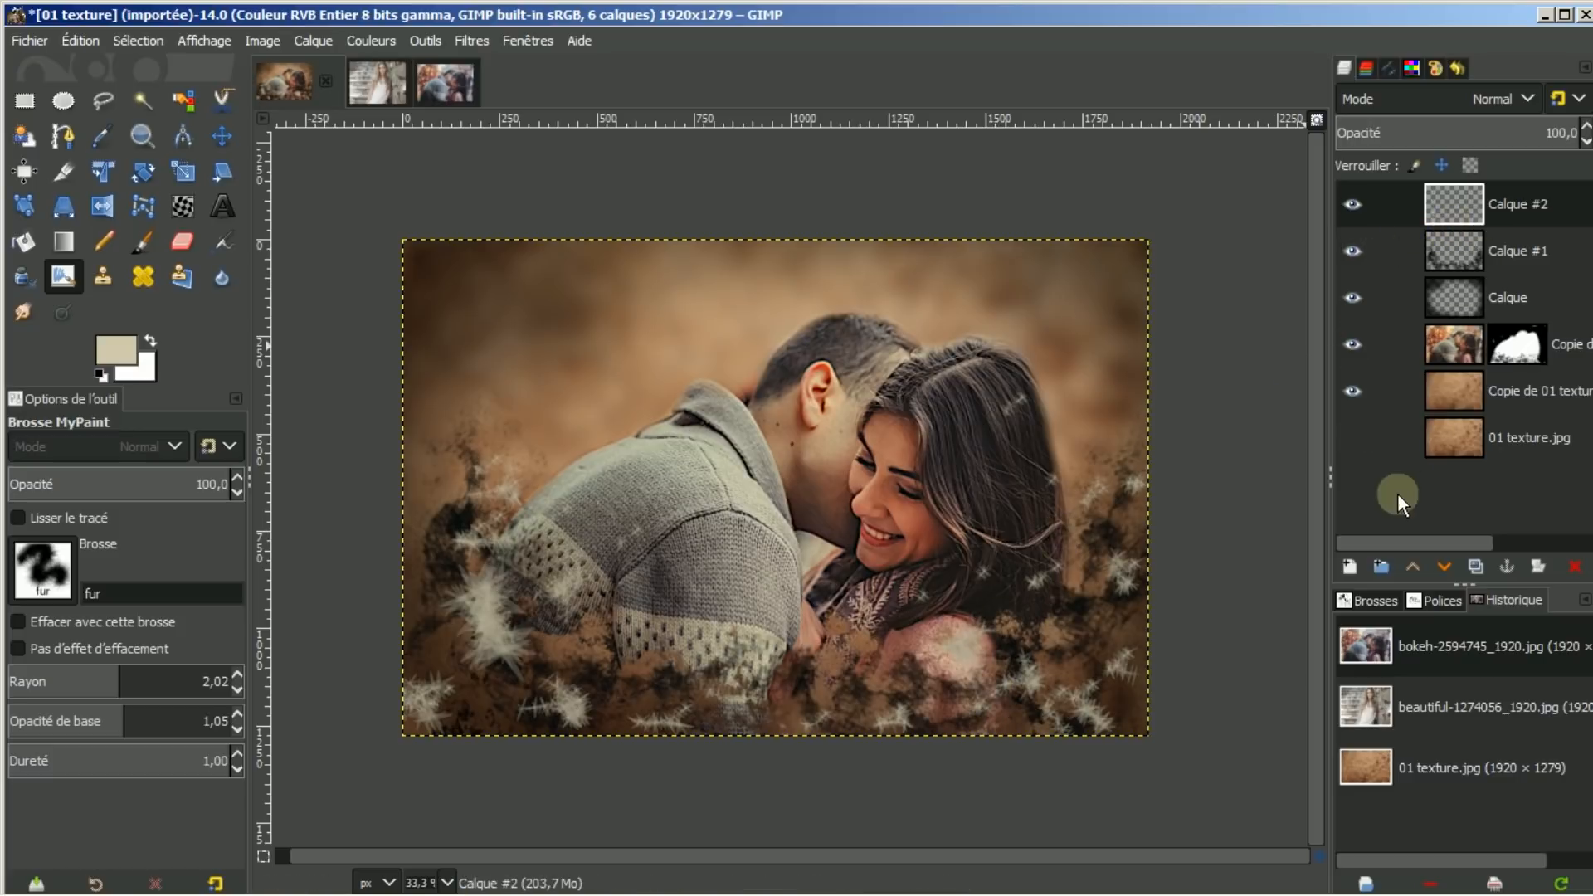
Create the transparent layer Calque #3 and switch the MyPaint brush to splatter 02
left_click(1348, 565)
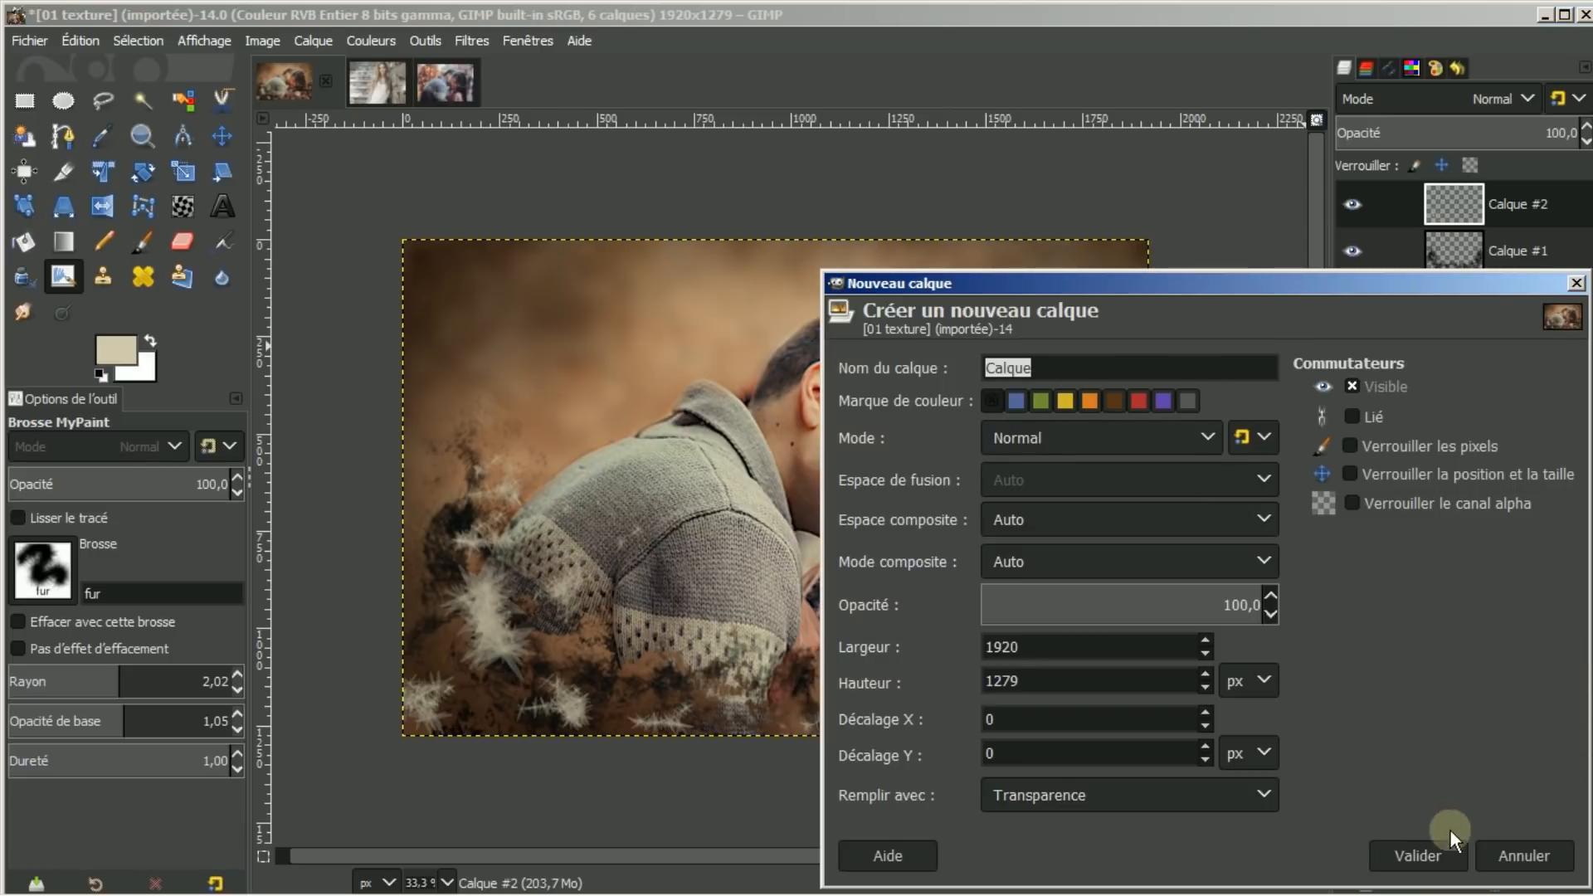
left_click(1432, 853)
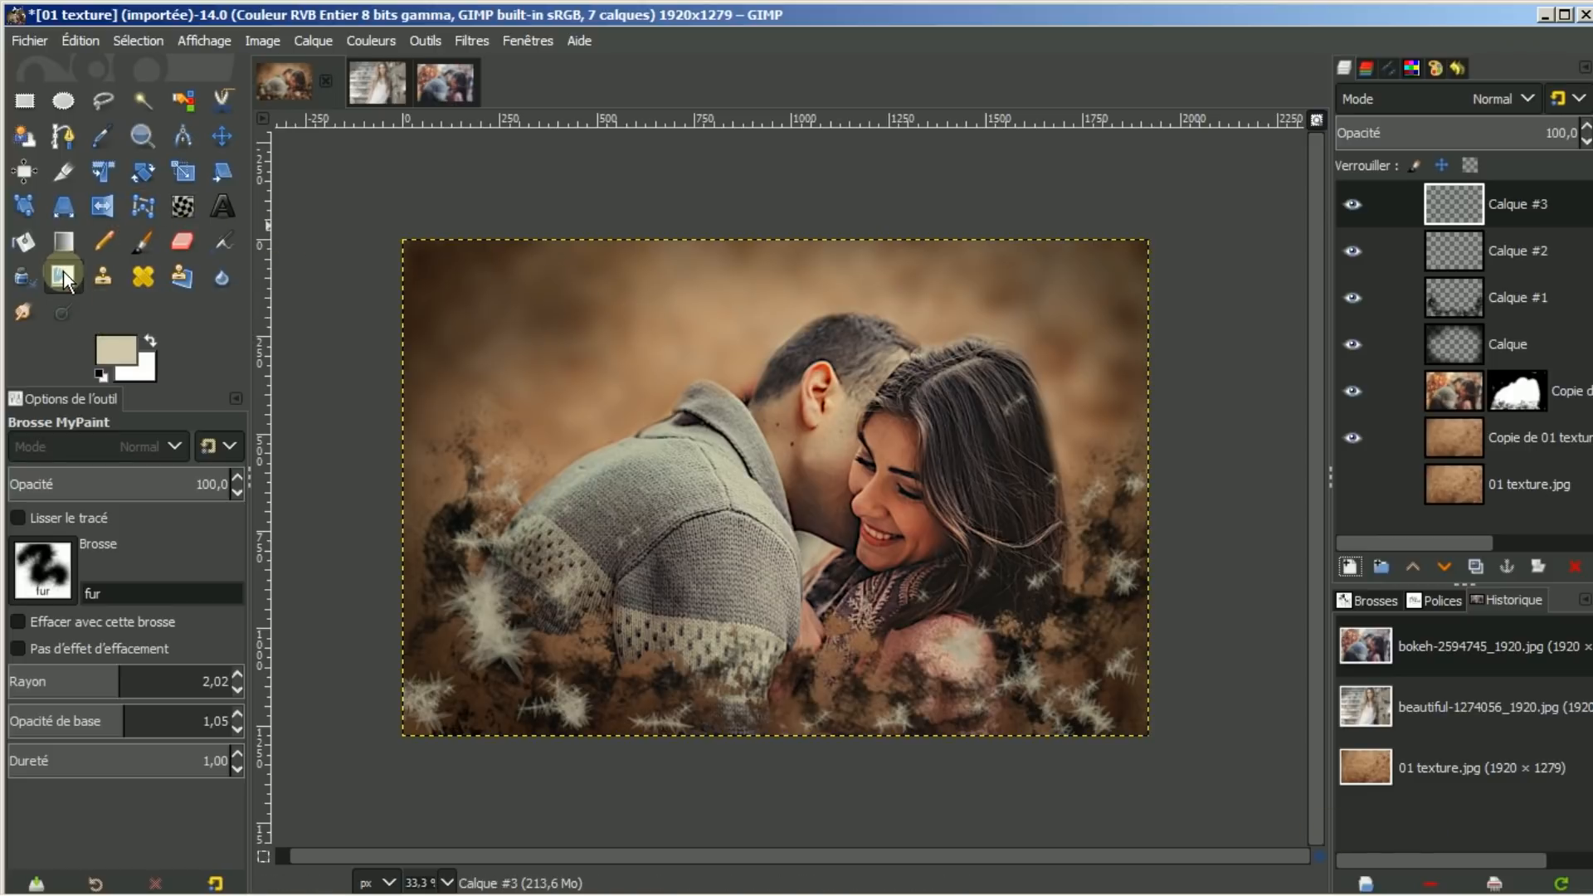
left_click(41, 569)
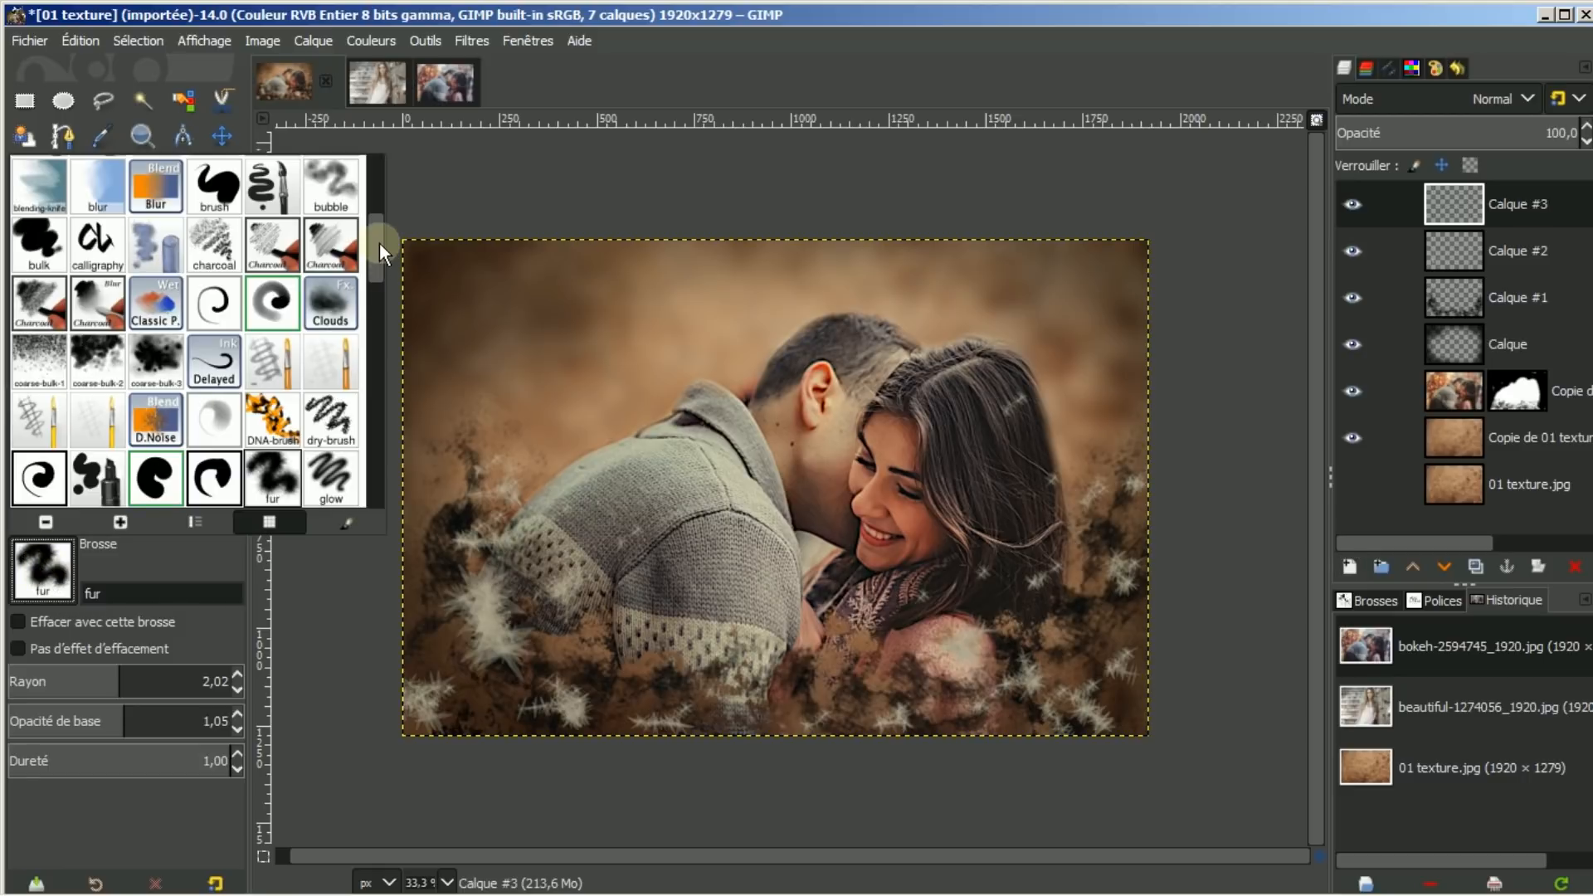
left_click_drag(380, 242, 346, 435)
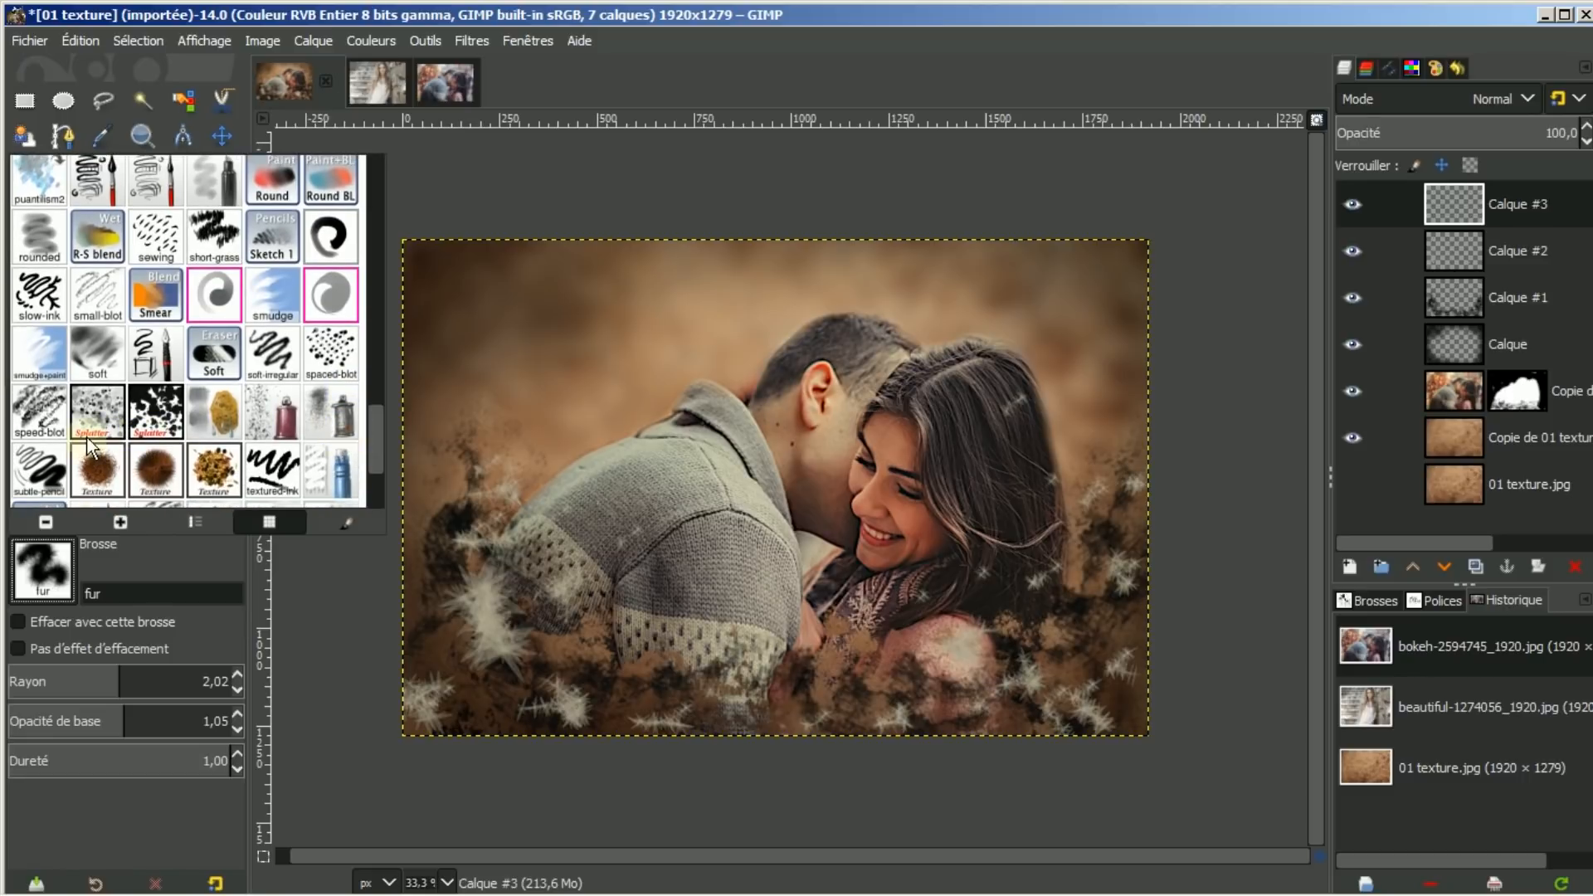
left_click(95, 411)
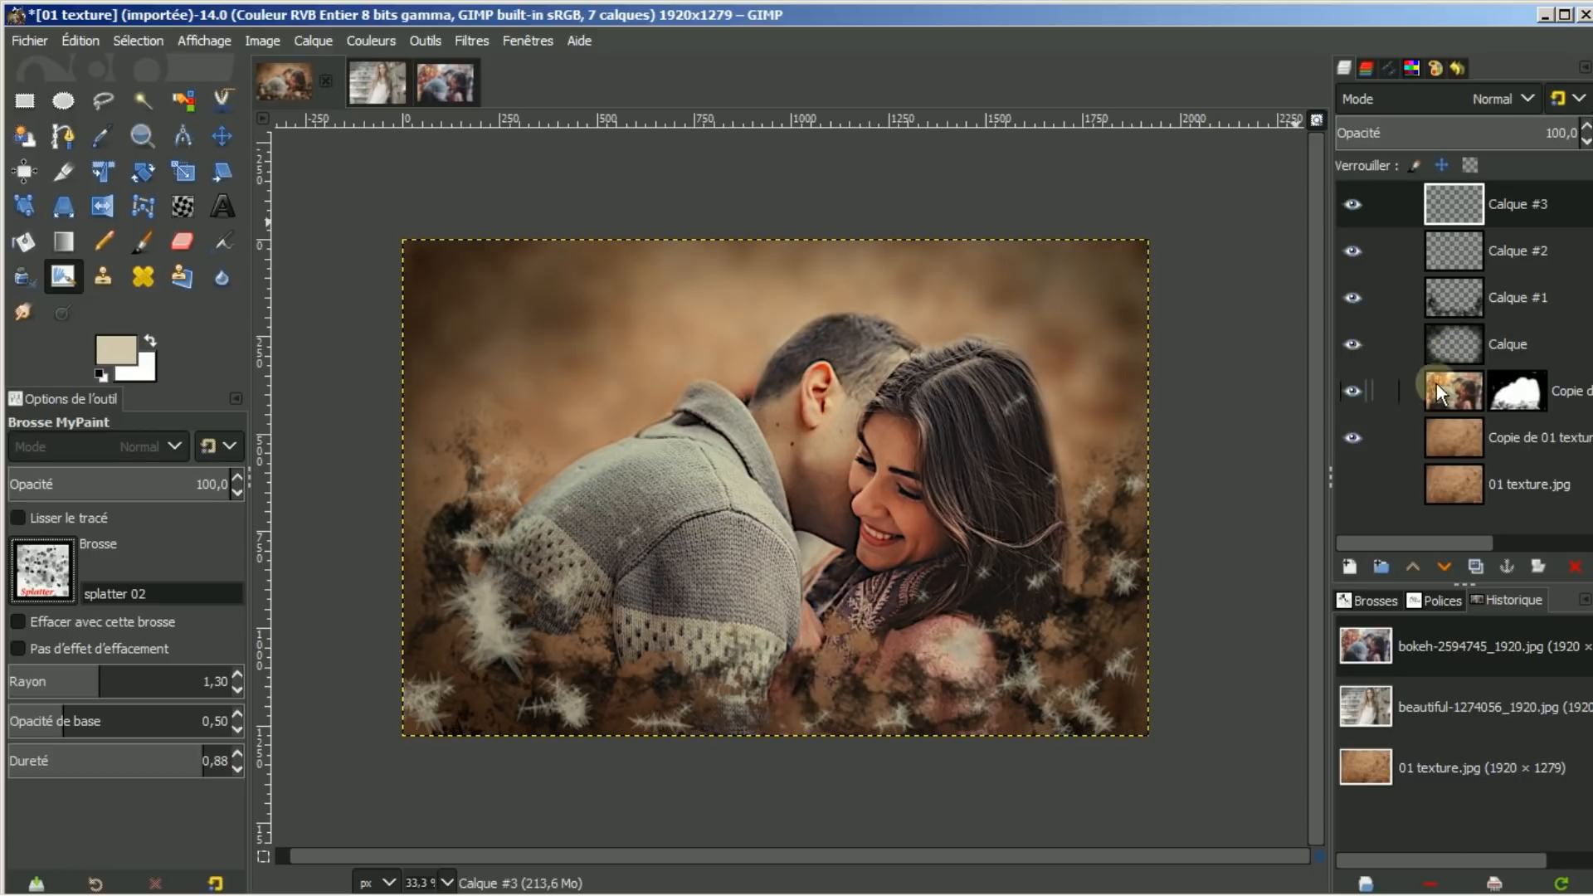
Sample the woman's face and forehead on the bokeh copy, then lighten the foreground to peach e8a080
left_click(1459, 387)
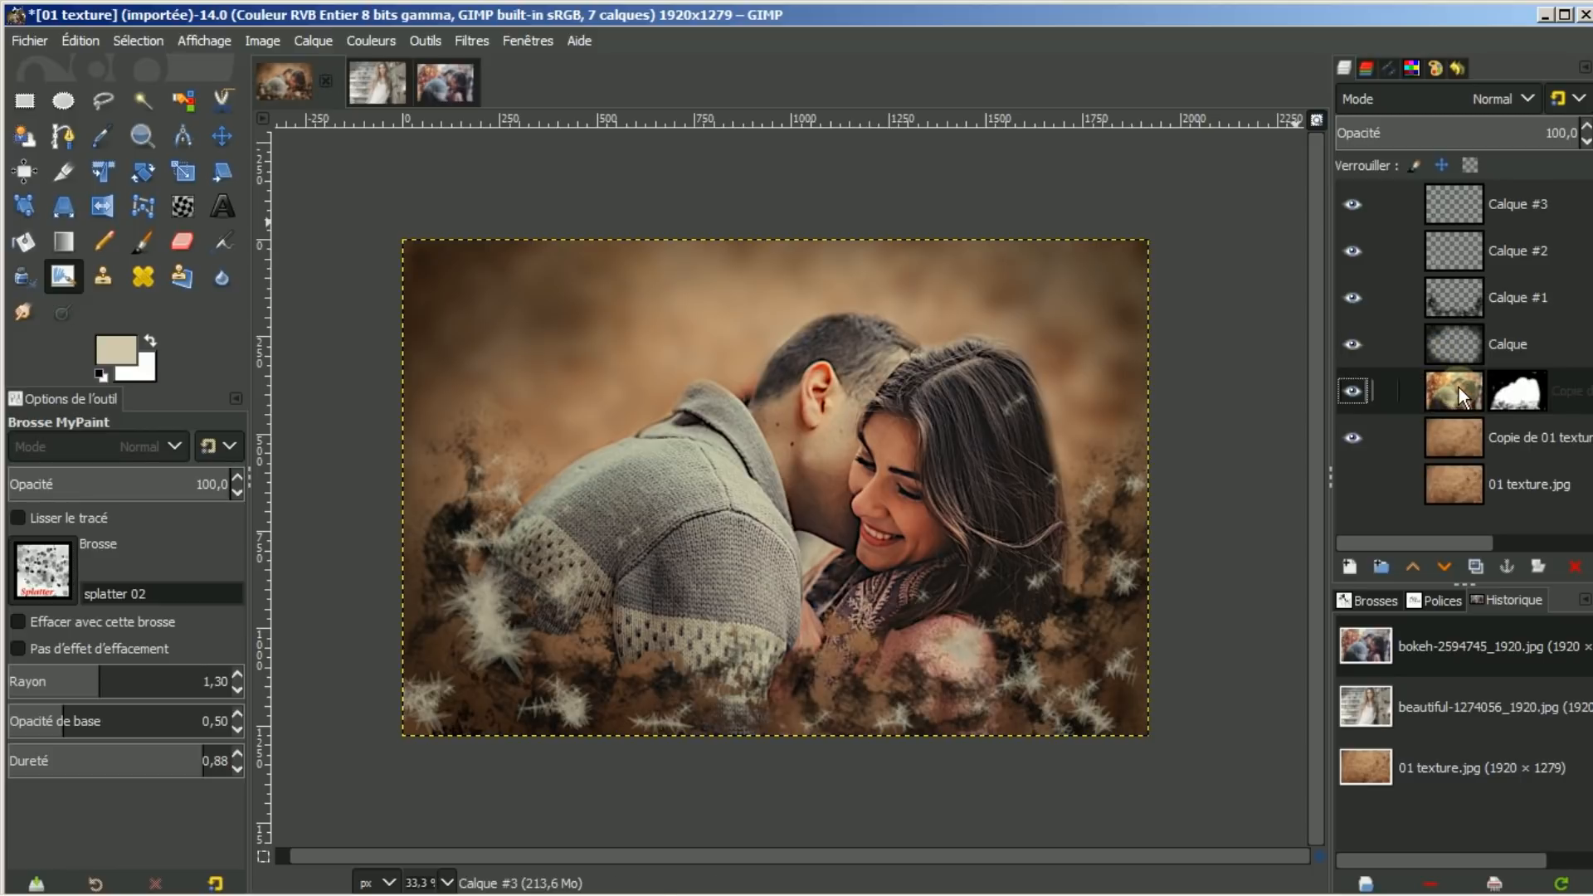
left_click(103, 141)
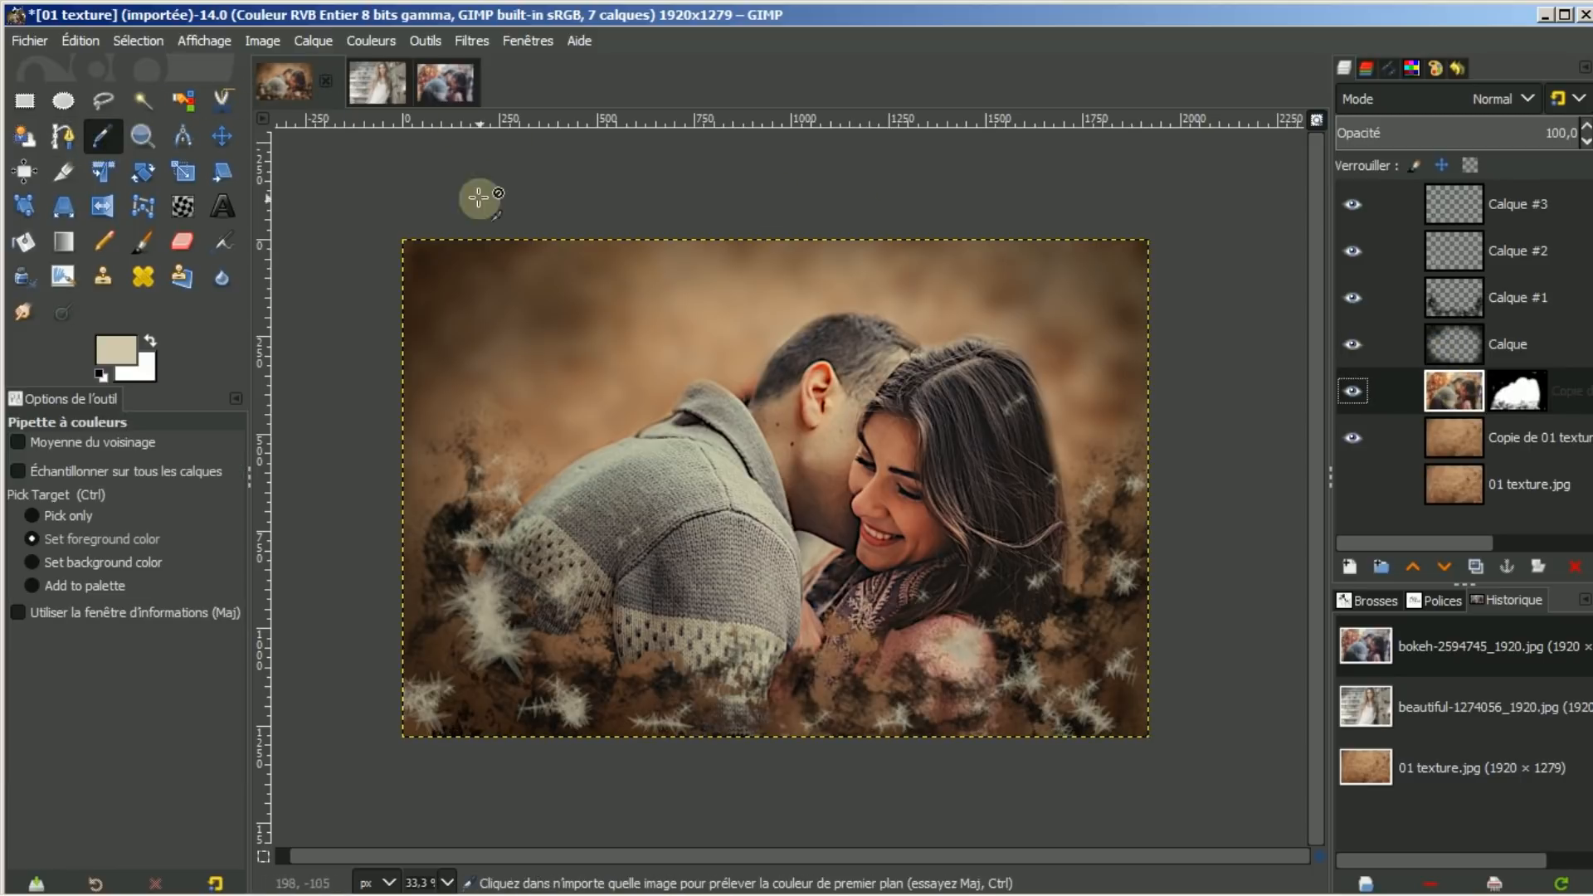
left_click(873, 501)
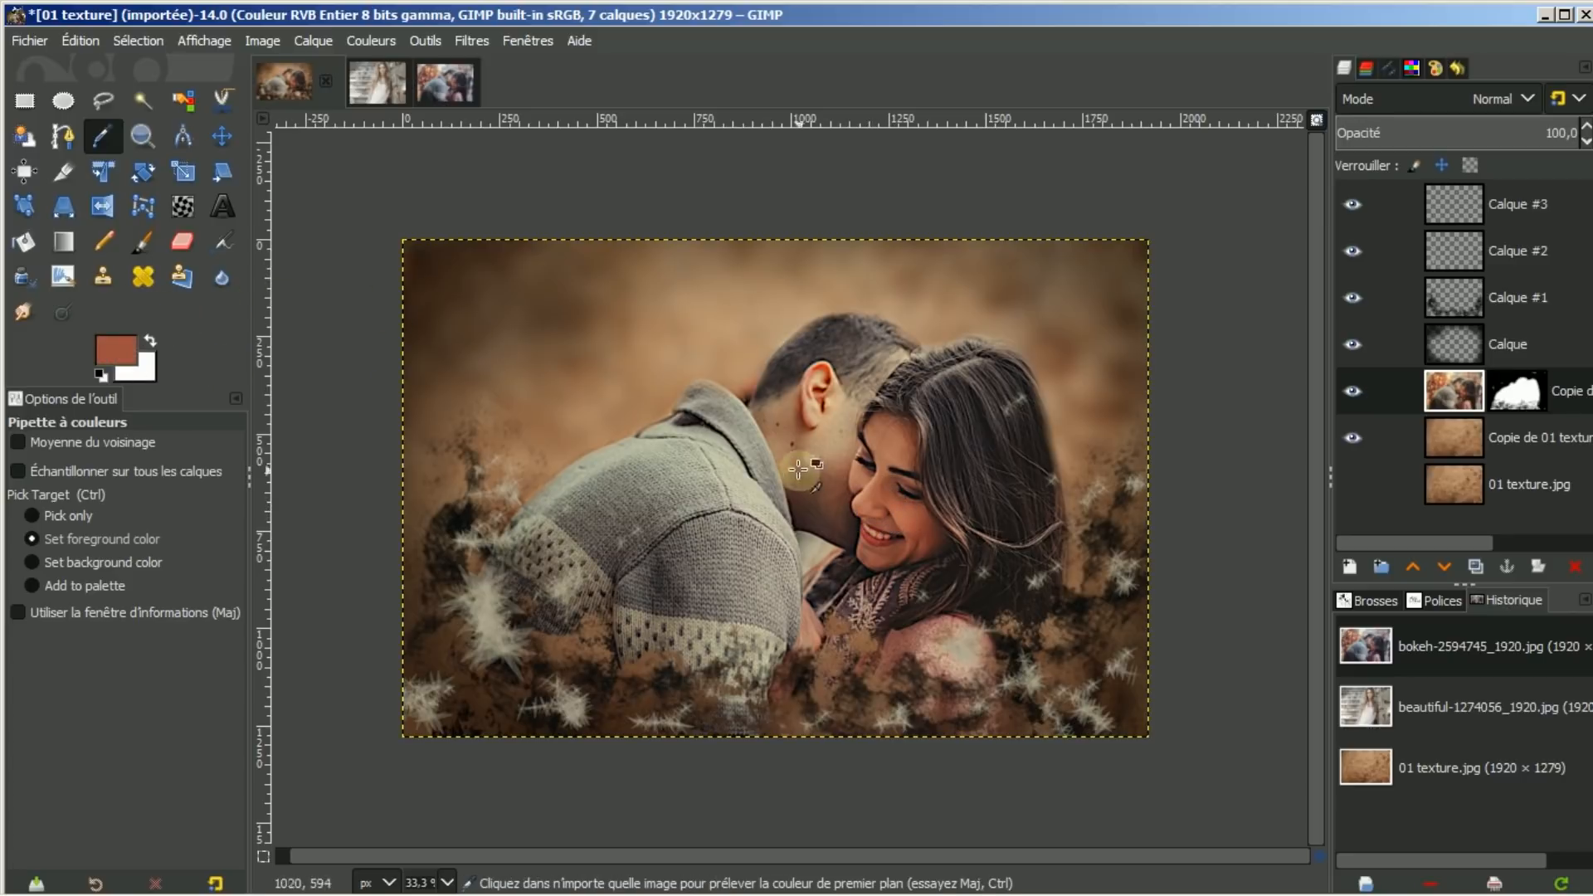
left_click(892, 446)
left_click(112, 347)
left_click_drag(112, 252, 101, 201)
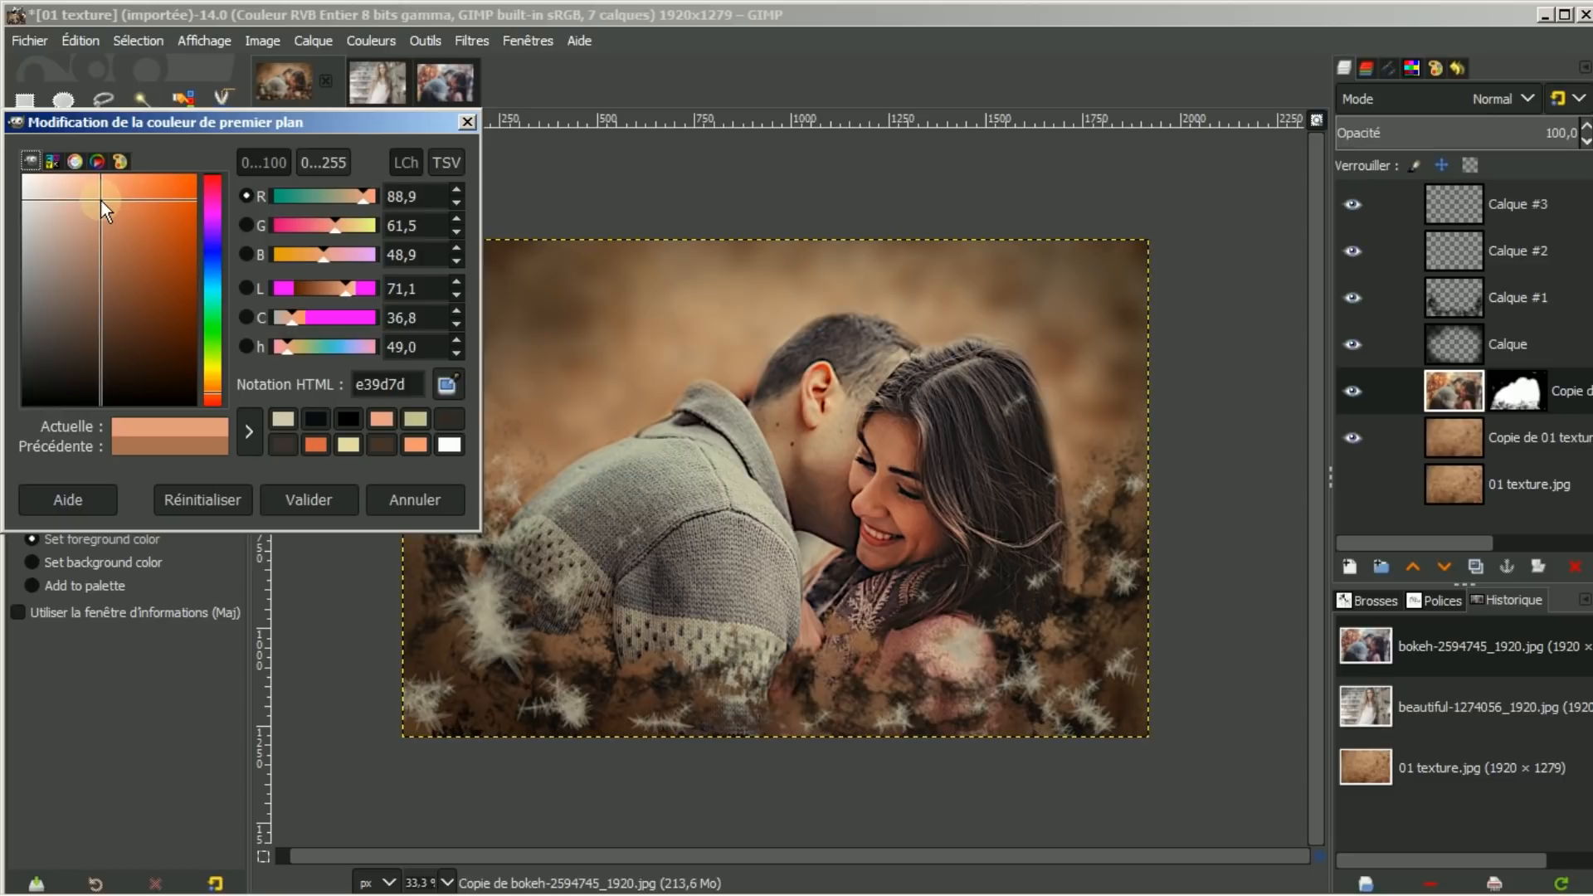
left_click_drag(101, 200, 101, 195)
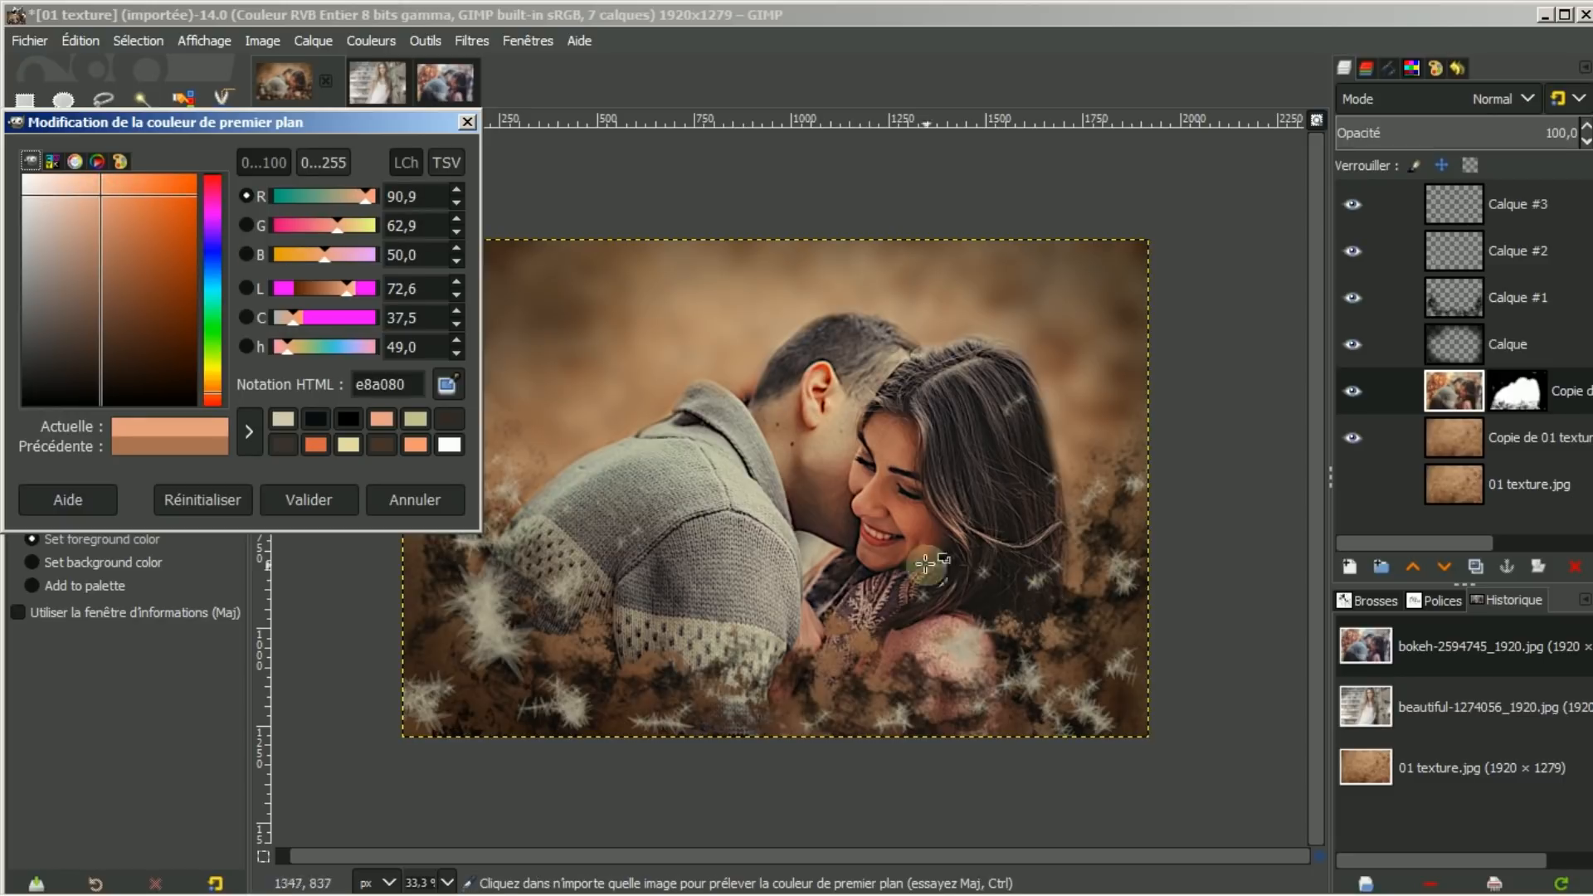
left_click(320, 499)
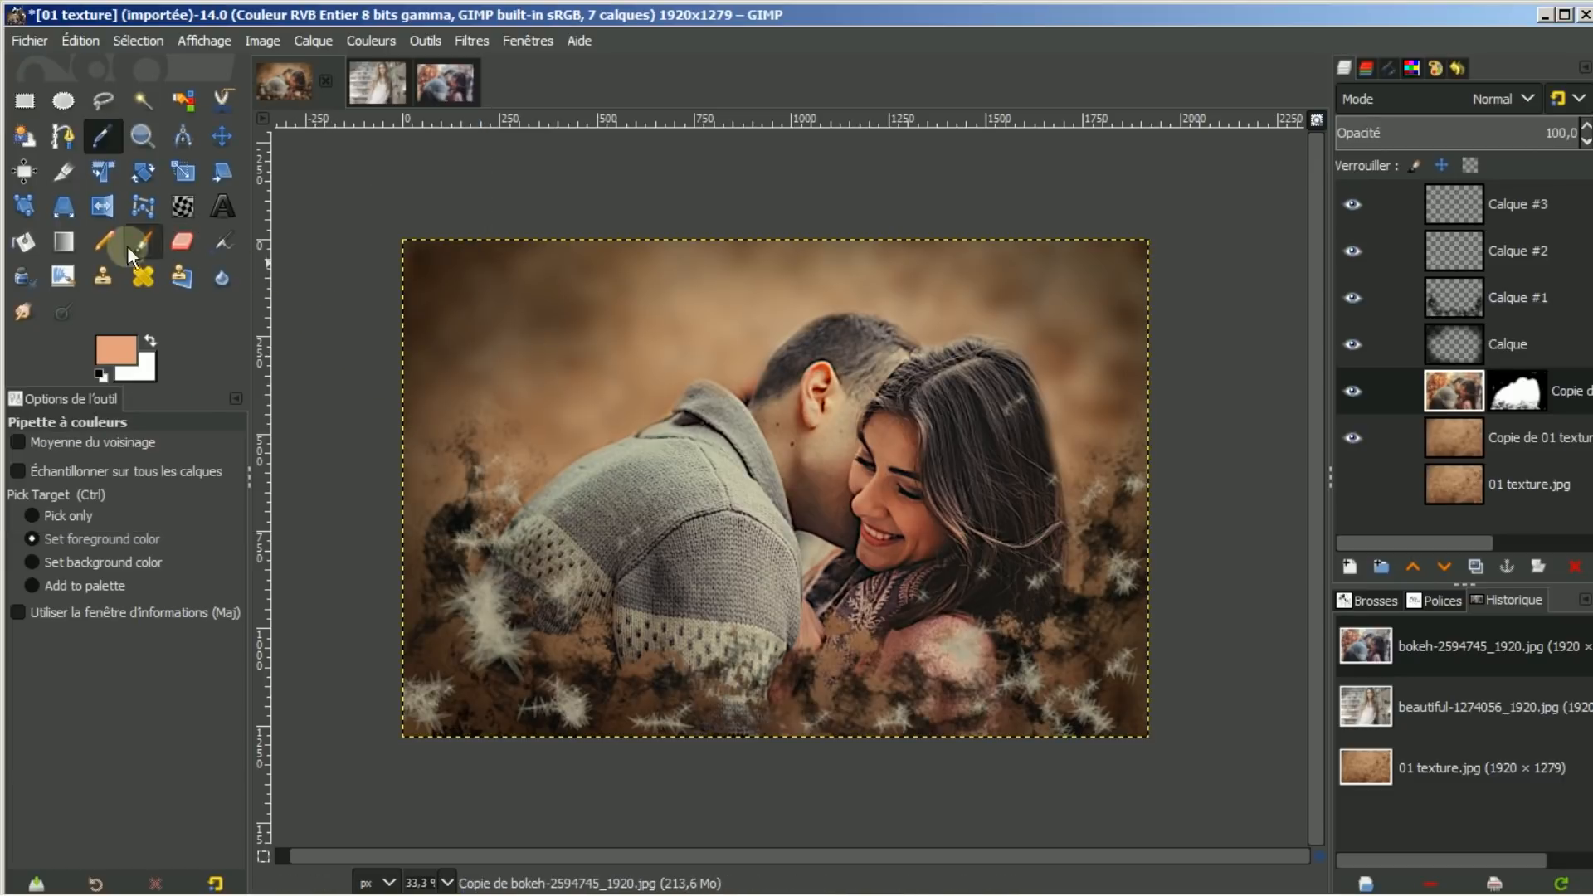
Raise the splatter 02 radius from 1,30 to 3,11 and make Calque #3 the active layer
left_click(63, 273)
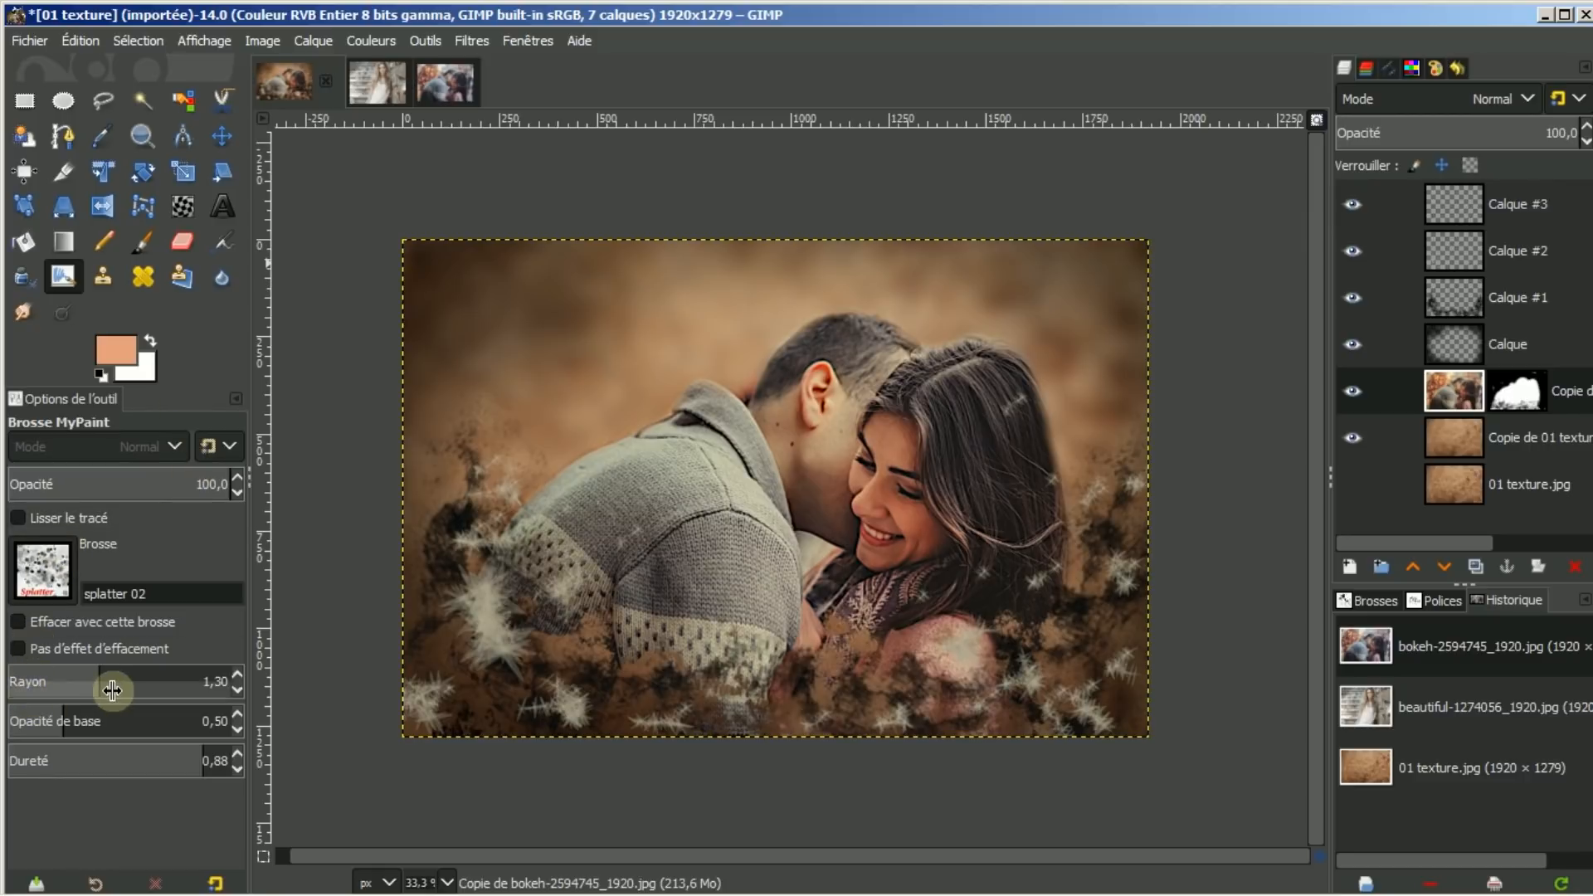
left_click_drag(100, 680, 140, 677)
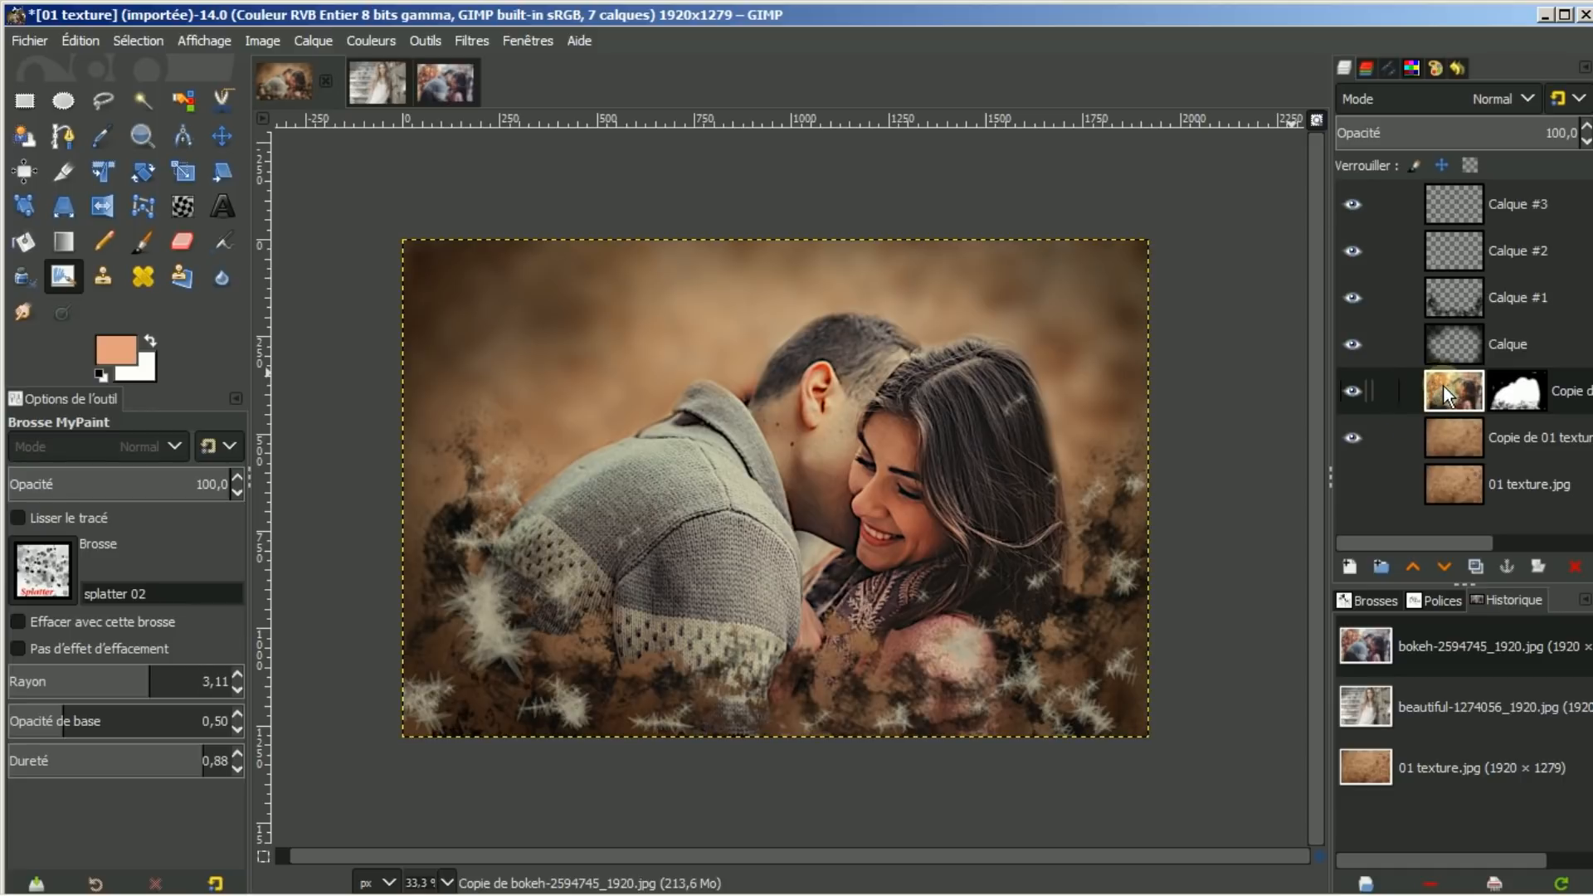
left_click(1509, 204)
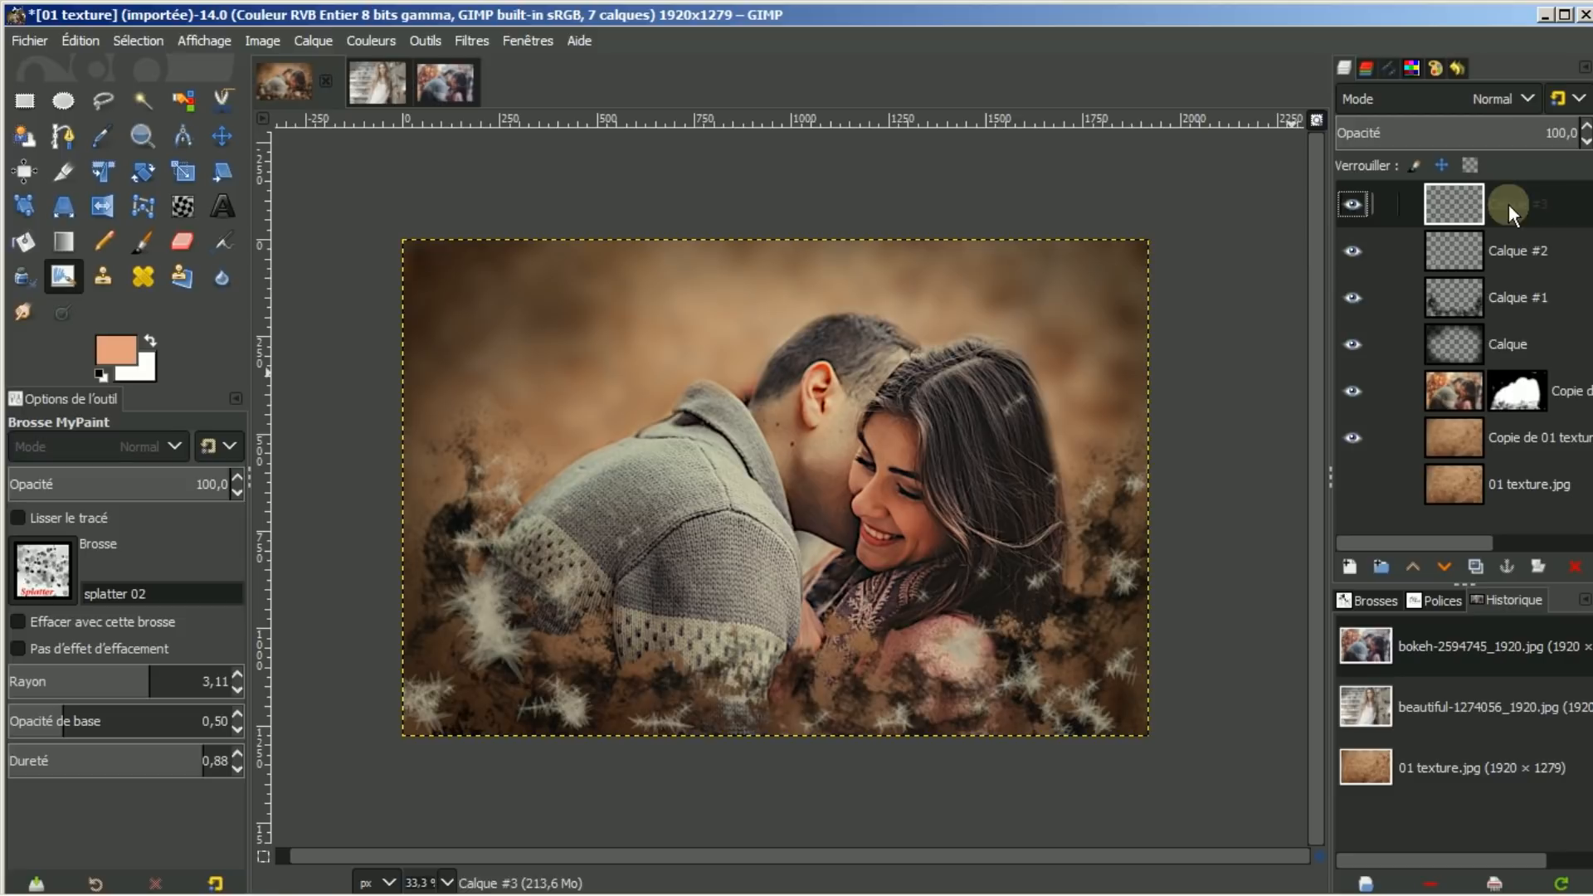
Paint peach splatter dots across the left, bottom and top-left, redoing a first attempt
left_click(512, 376)
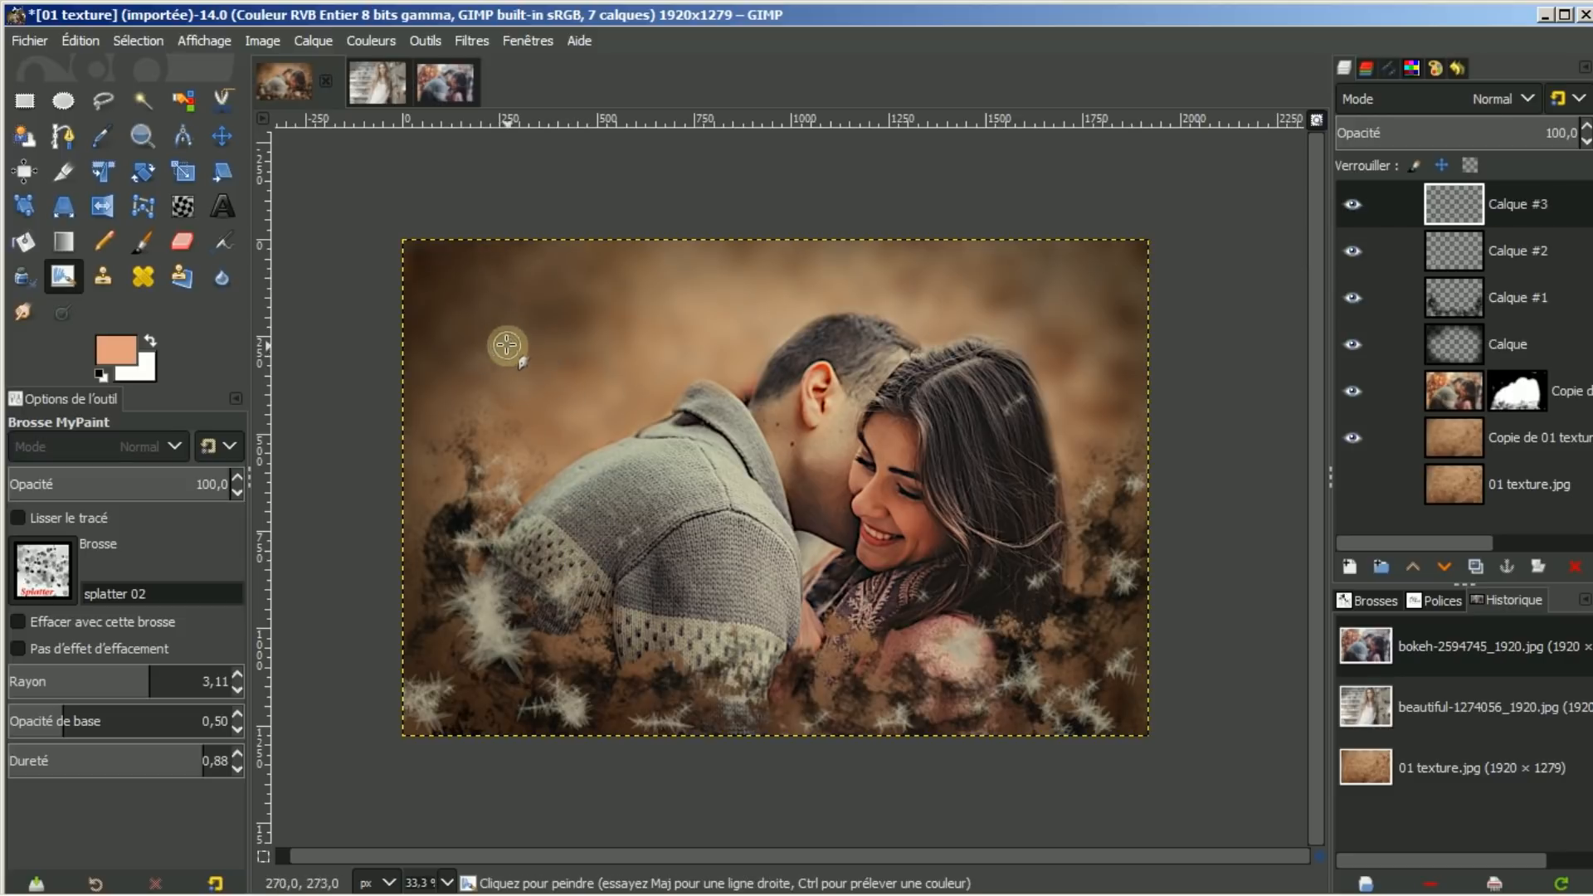
mouse_move(496, 332)
left_mouse_down()
mouse_move(479, 396)
mouse_move(486, 516)
mouse_move(514, 585)
mouse_move(572, 623)
mouse_move(673, 662)
mouse_move(978, 694)
mouse_move(1067, 681)
mouse_move(1169, 617)
mouse_move(1194, 522)
mouse_move(1186, 388)
mouse_move(1160, 320)
mouse_move(1126, 291)
mouse_move(989, 269)
mouse_move(615, 258)
mouse_move(478, 323)
left_mouse_up()
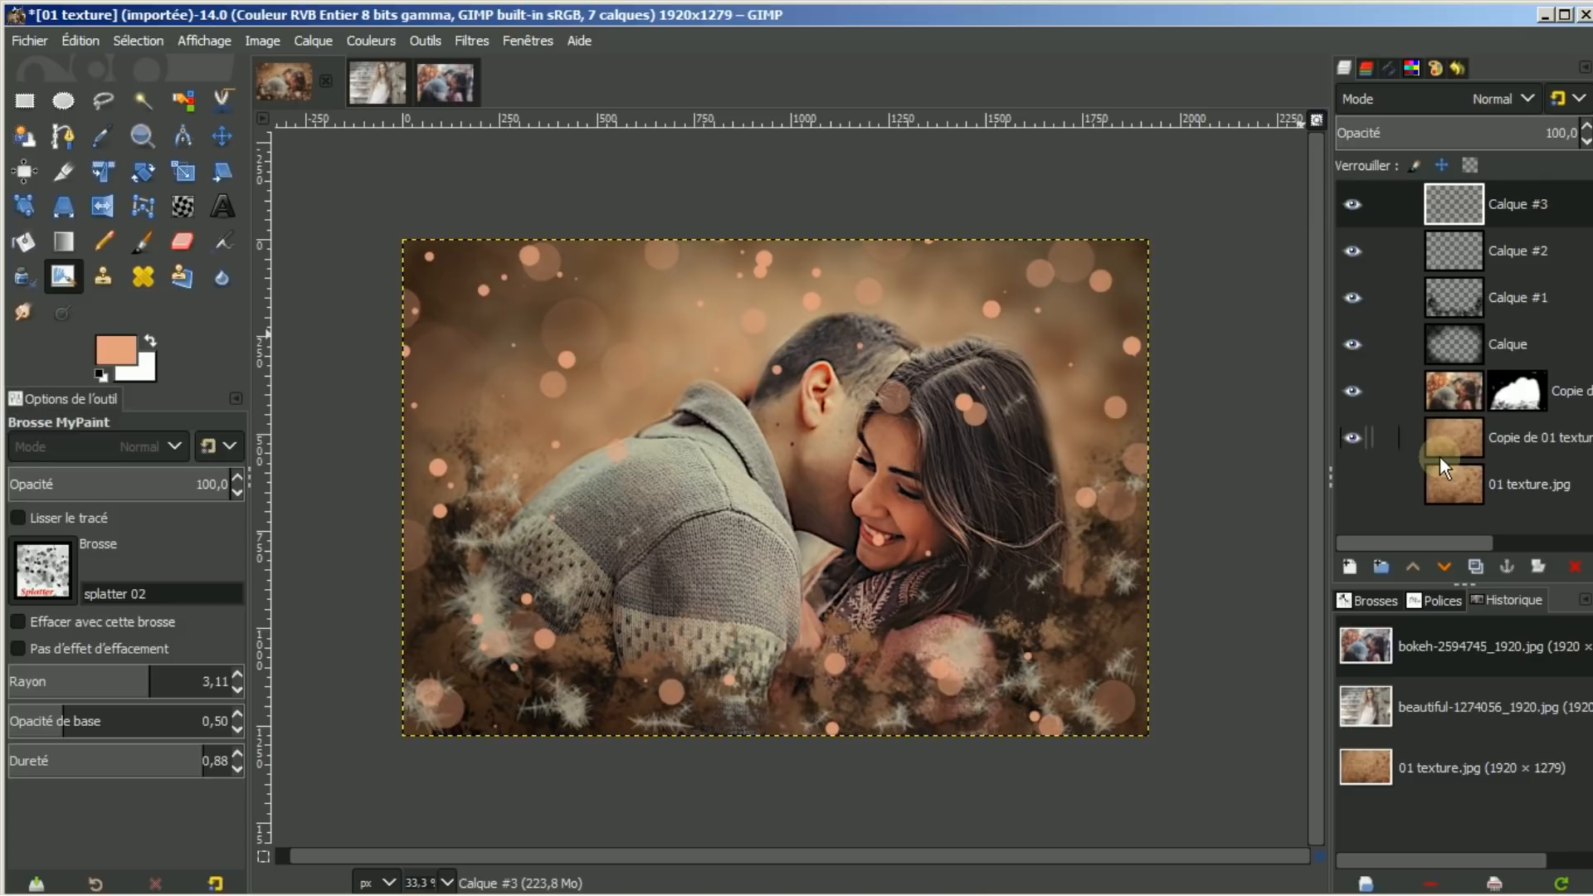
key("ctrl+z")
key("ctrl+z")
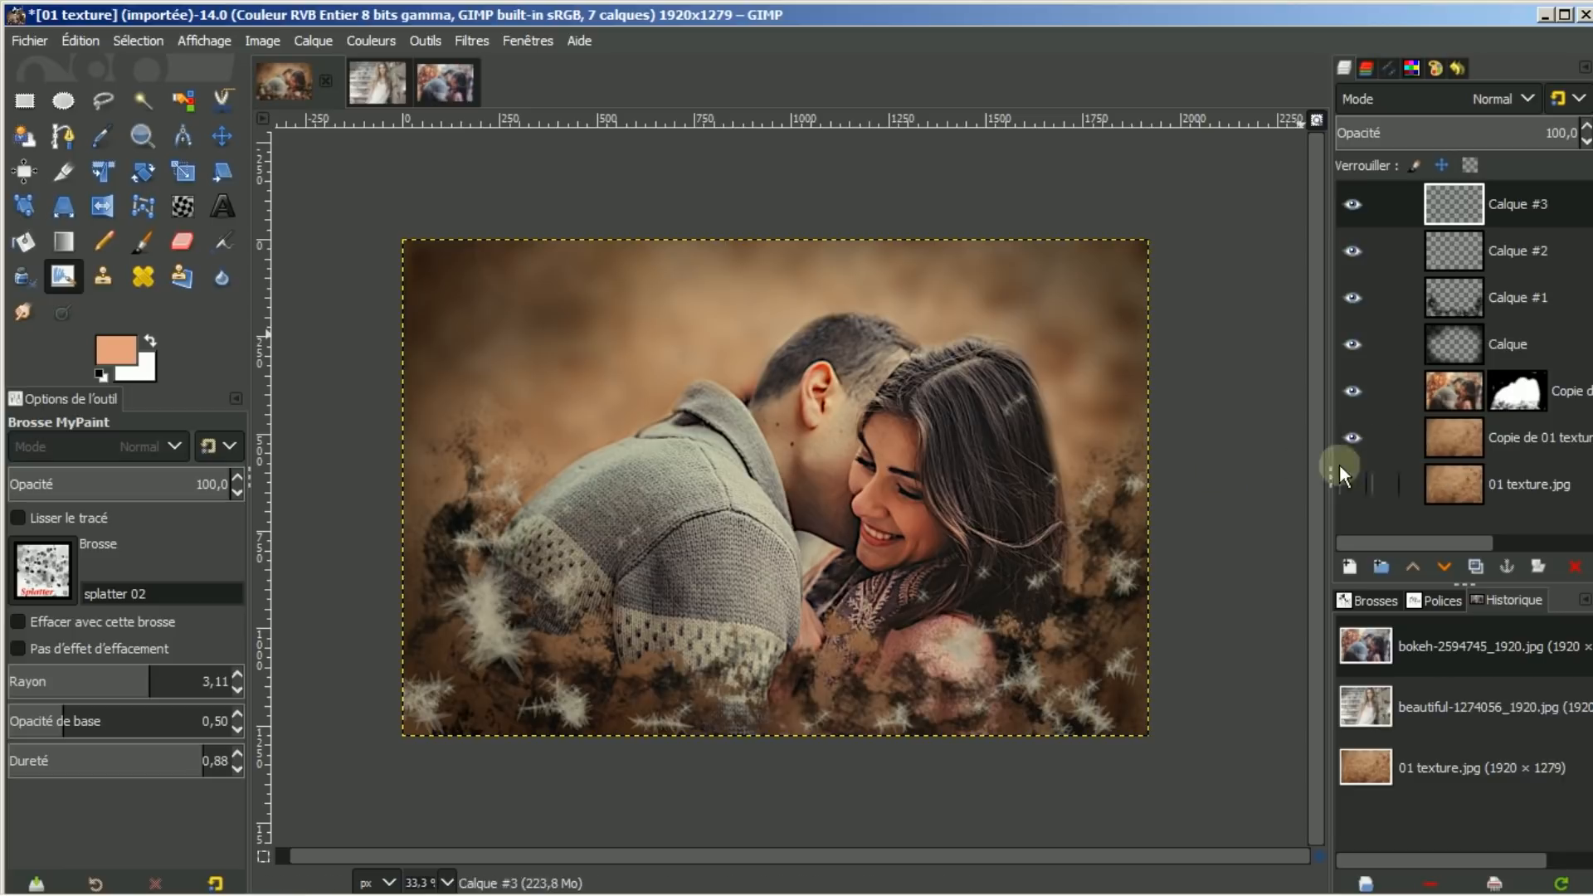
mouse_move(420, 458)
left_mouse_down()
mouse_move(440, 564)
mouse_move(572, 713)
mouse_move(847, 713)
mouse_move(1027, 754)
mouse_move(1185, 515)
mouse_move(1135, 359)
mouse_move(1080, 259)
mouse_move(987, 257)
left_mouse_up()
mouse_move(687, 260)
left_mouse_down()
mouse_move(648, 258)
mouse_move(578, 347)
mouse_move(468, 415)
mouse_move(612, 289)
left_mouse_up()
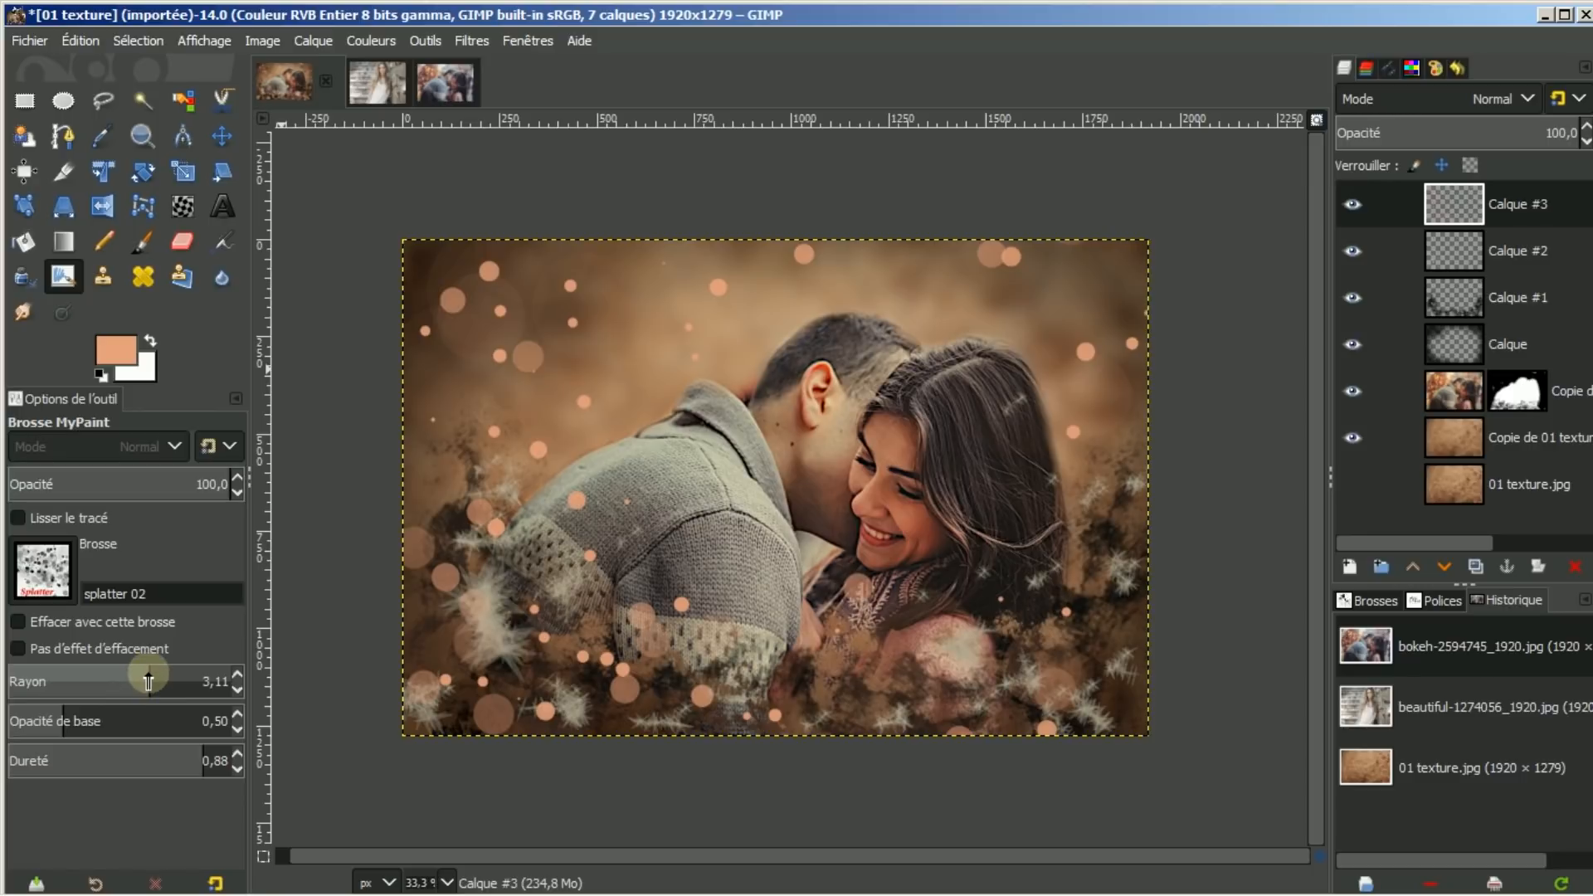
Undo a trial large peach disc, then add more small splatter dots at a reduced radius
left_click_drag(149, 681, 204, 681)
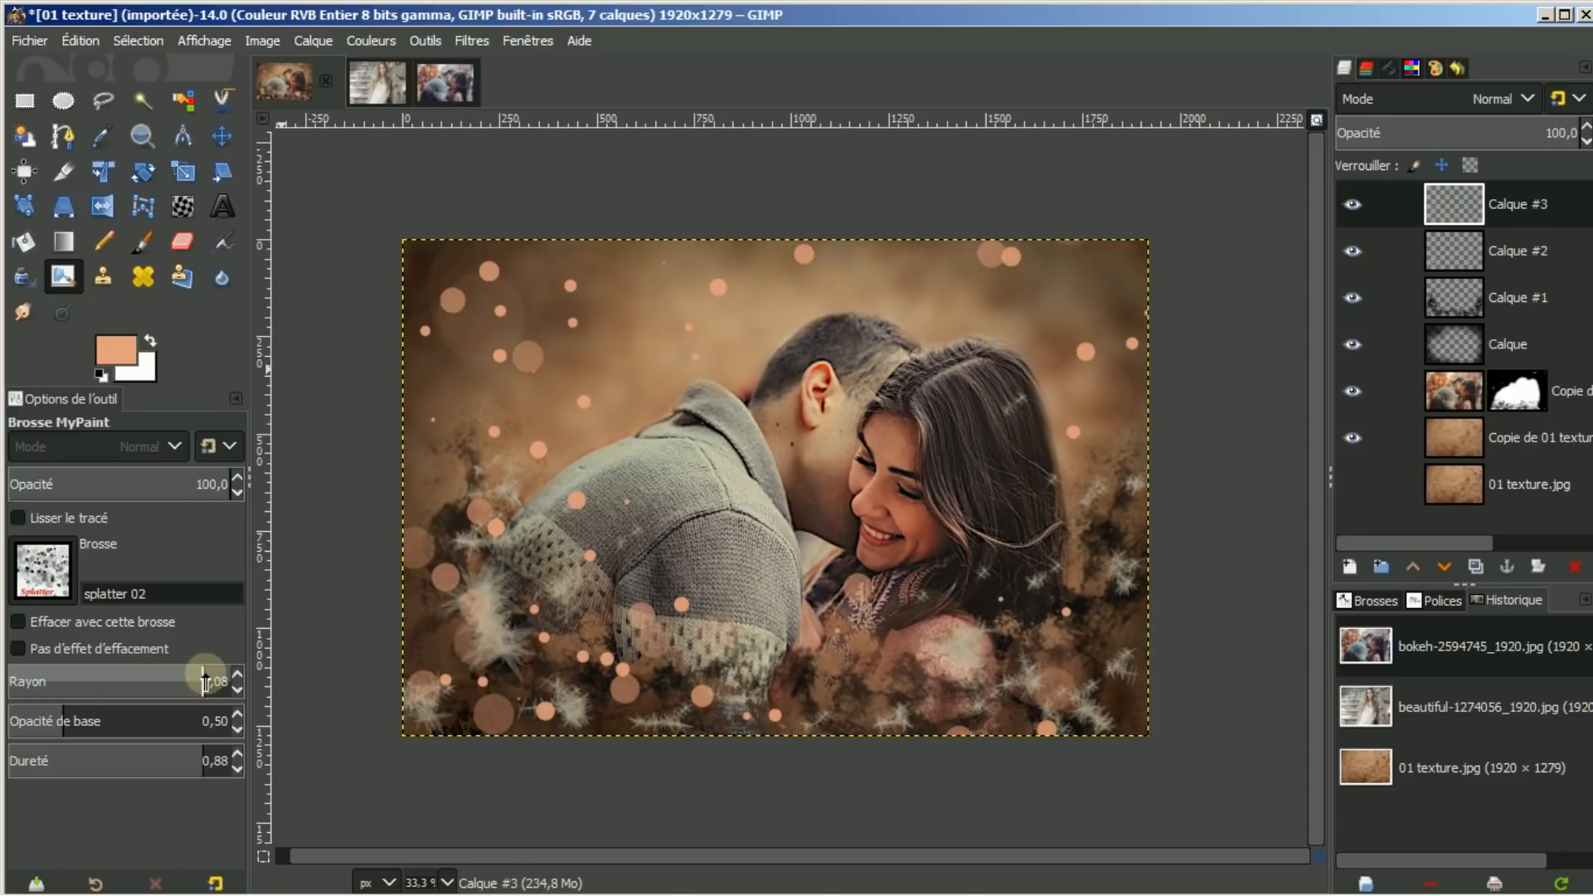
left_click_drag(573, 309, 526, 363)
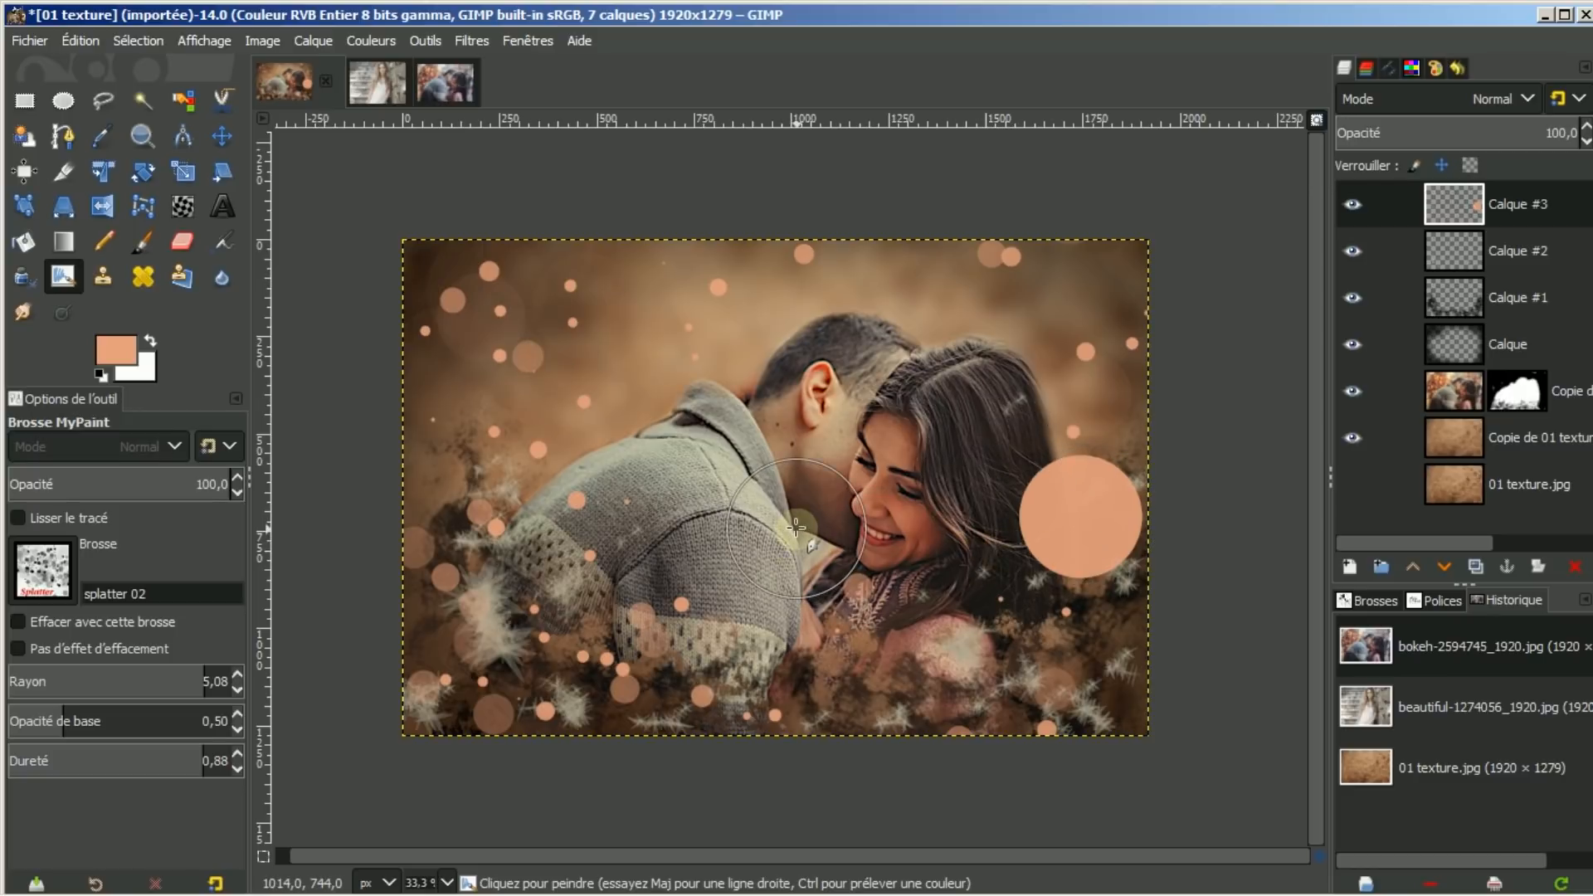
key("ctrl+z")
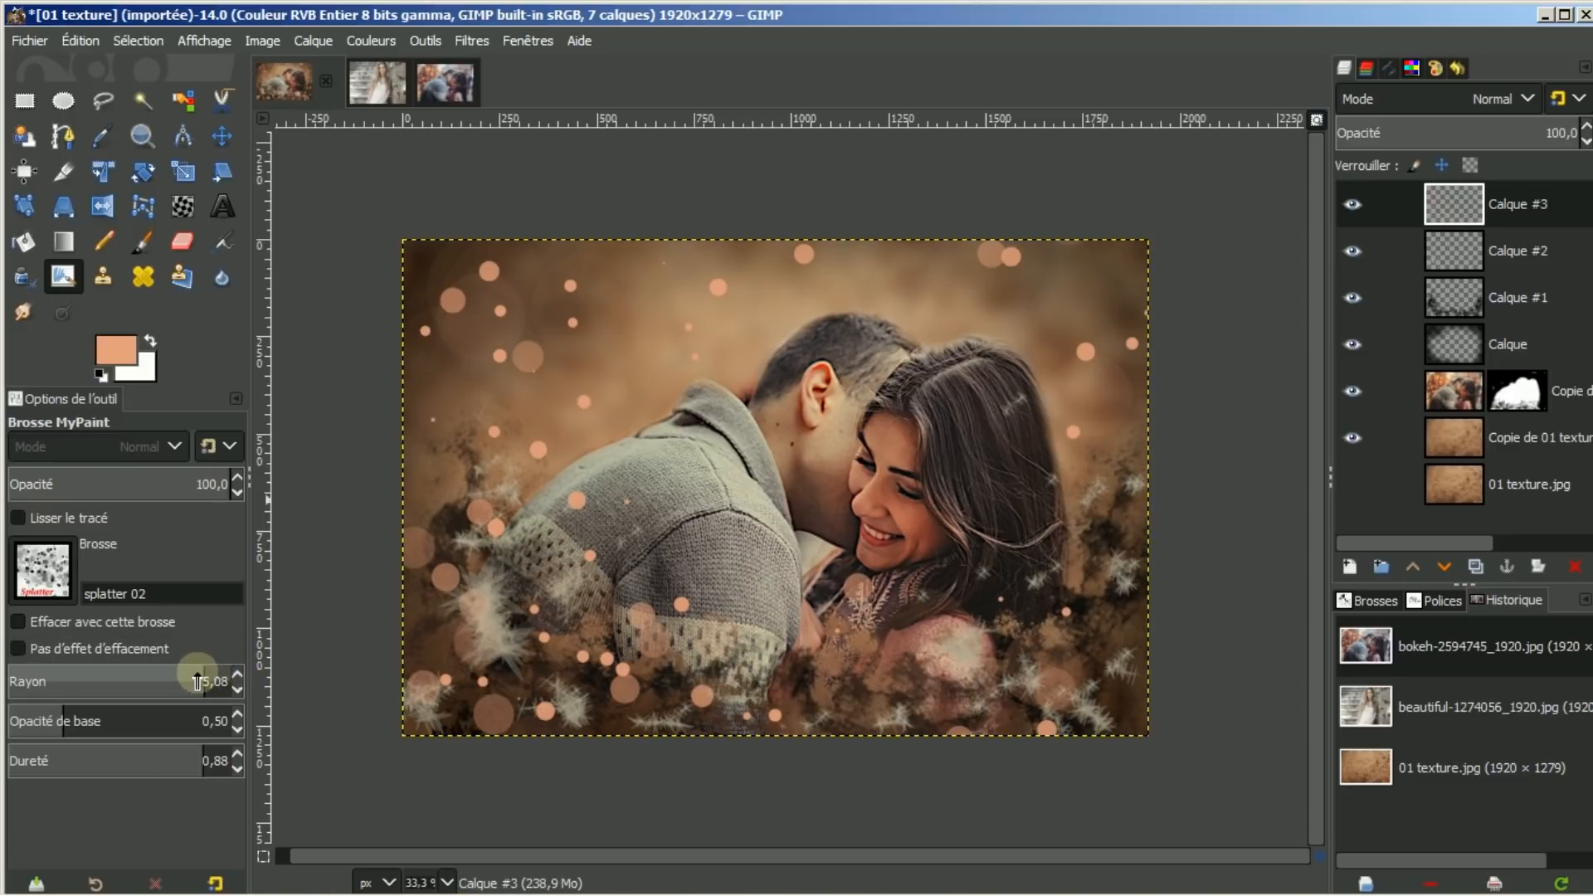
left_click_drag(203, 675, 149, 670)
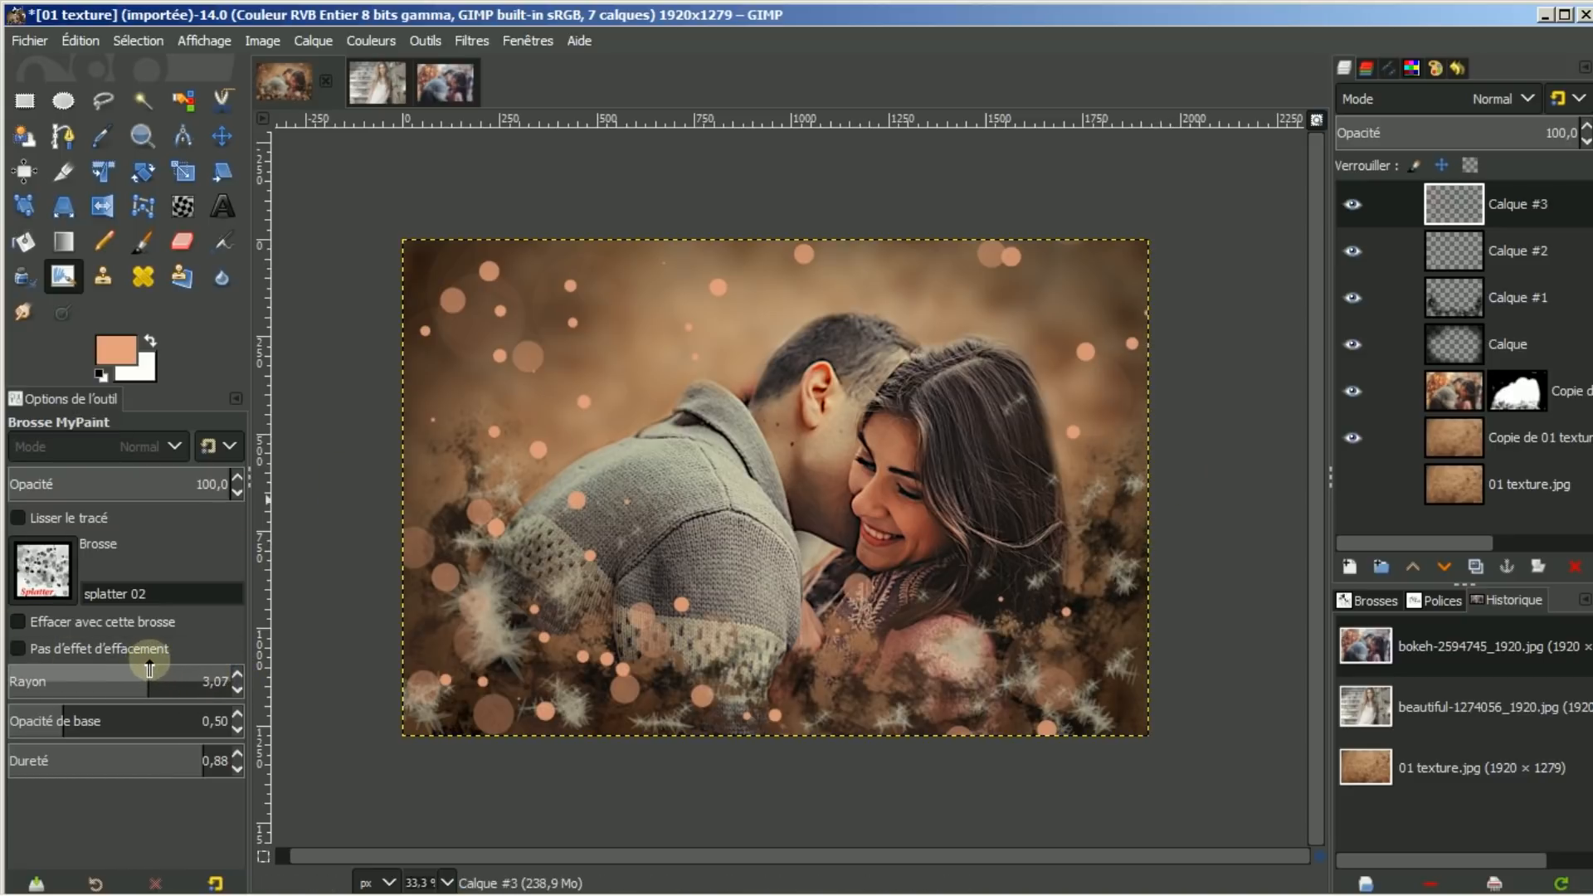
left_click_drag(587, 309, 515, 377)
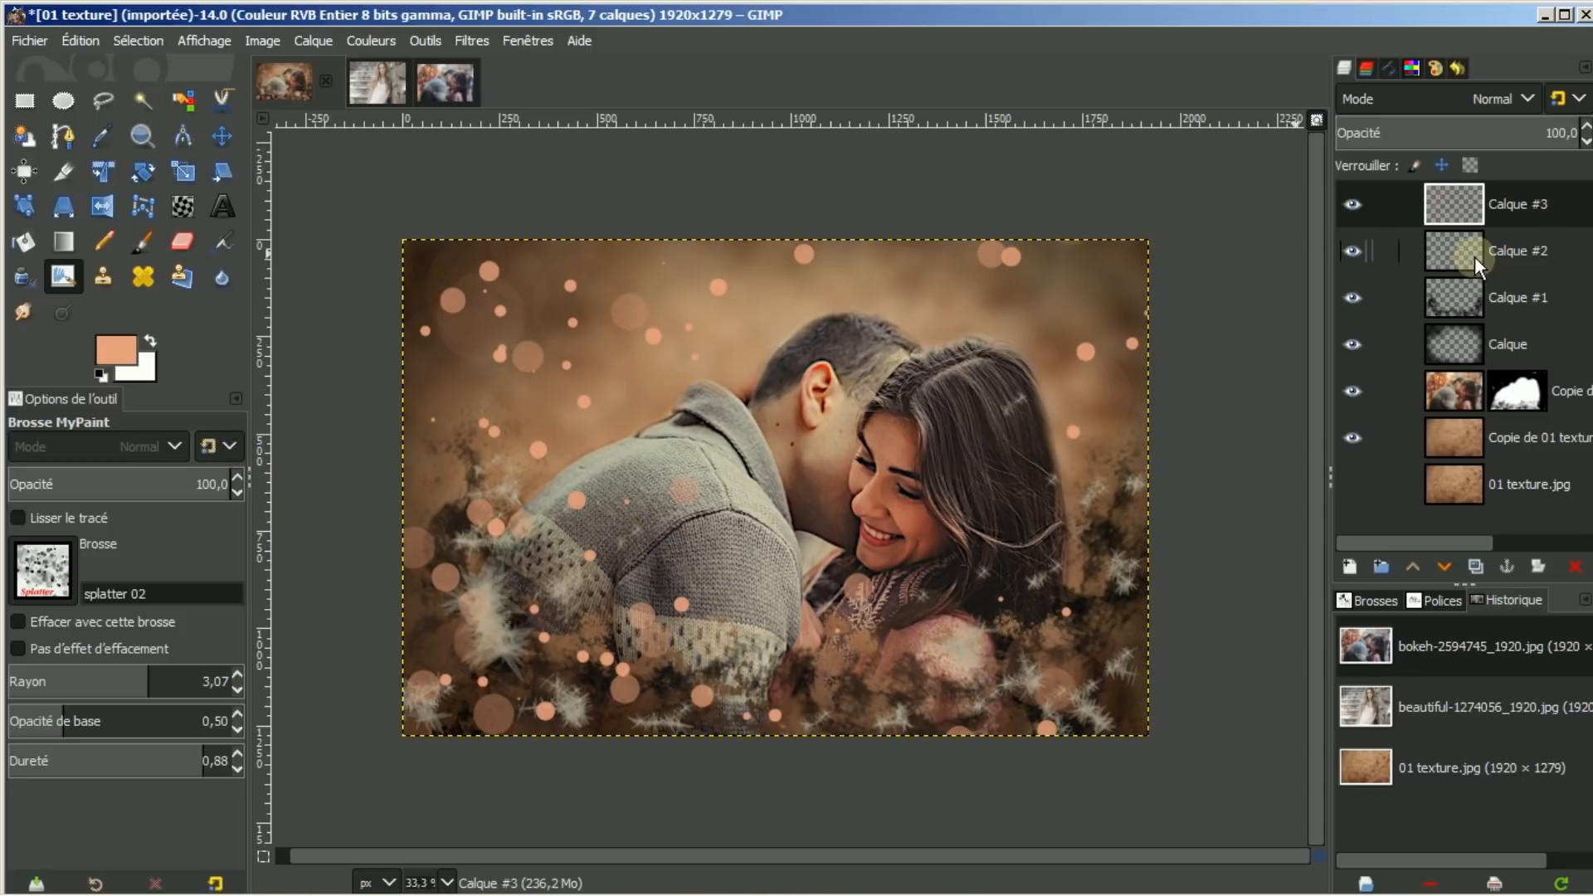
left_click(1459, 485)
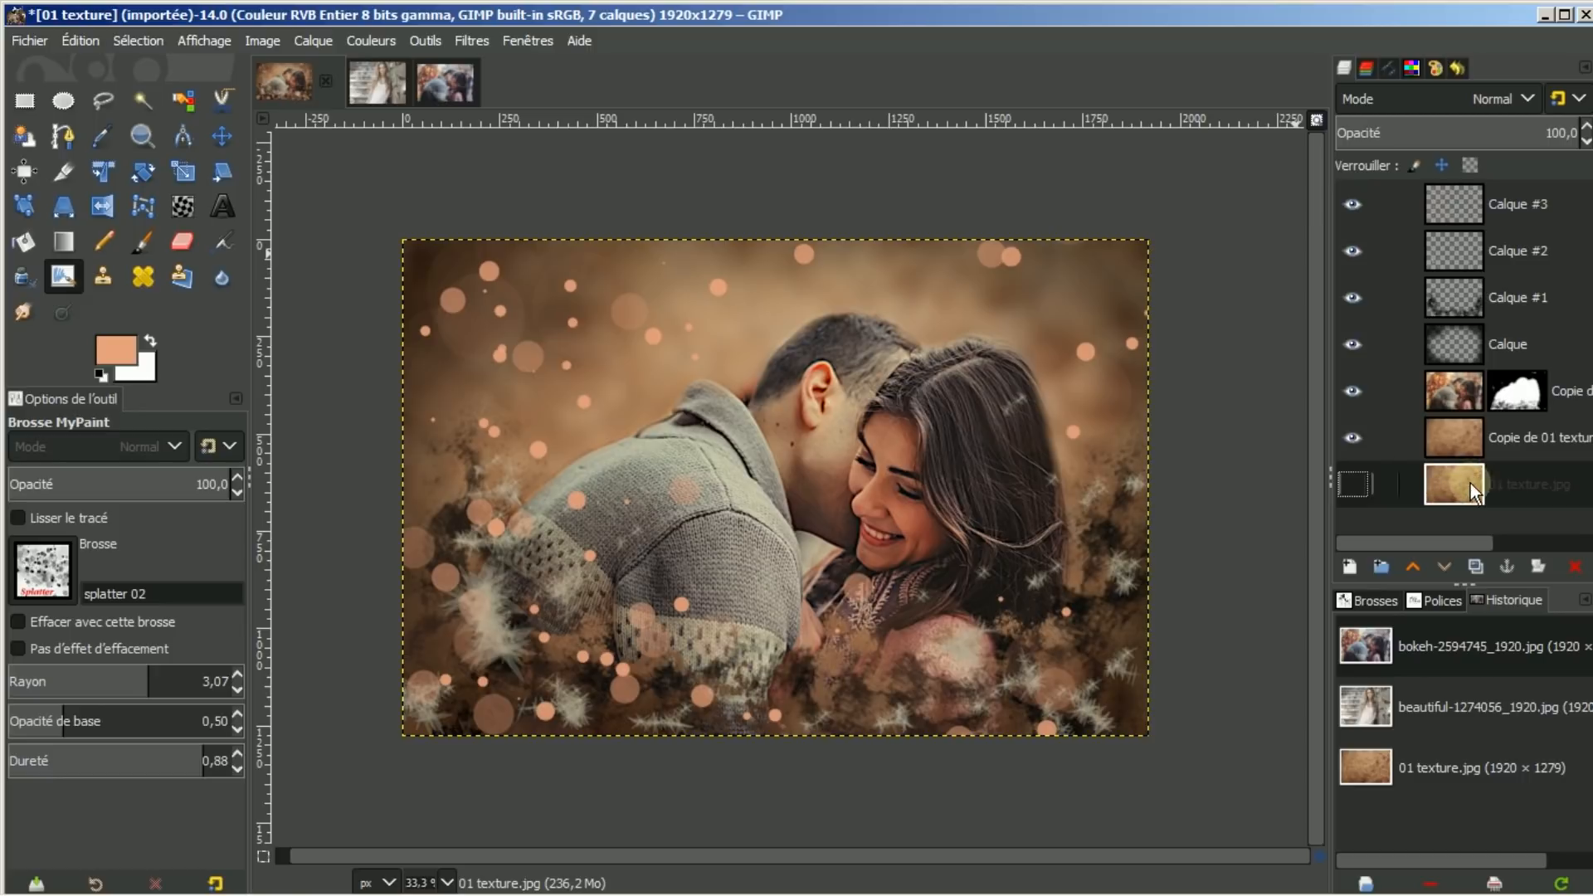
Move the 01 texture.jpg layer to the top of the stack and make it visible
left_click(1411, 565)
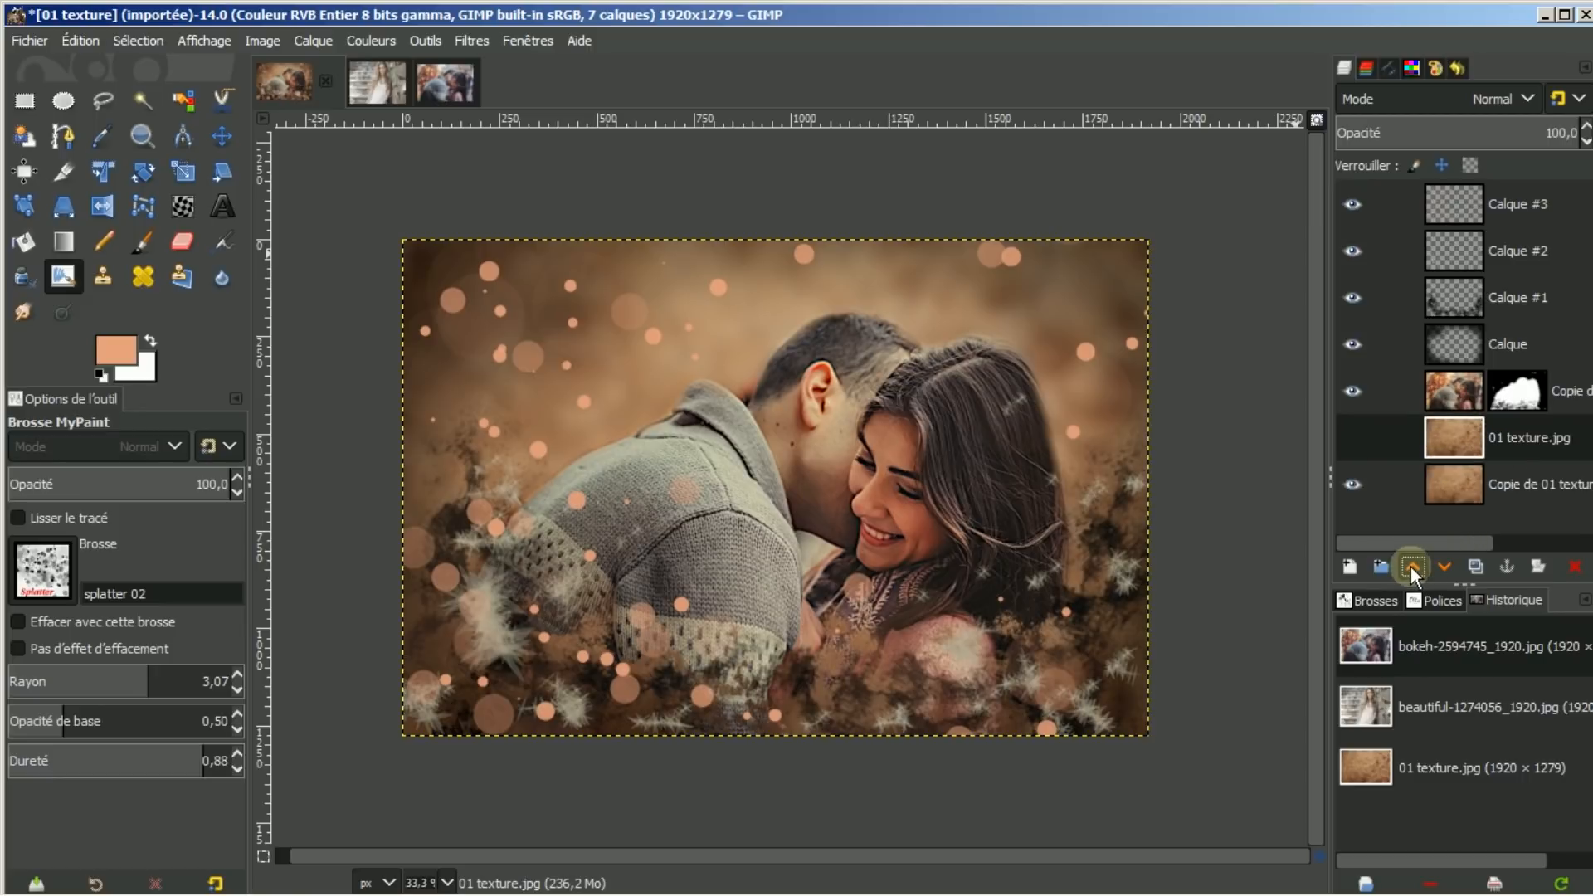
left_click(1411, 565)
left_click(1411, 566)
left_click(1410, 566)
left_click(1410, 566)
left_click(1411, 565)
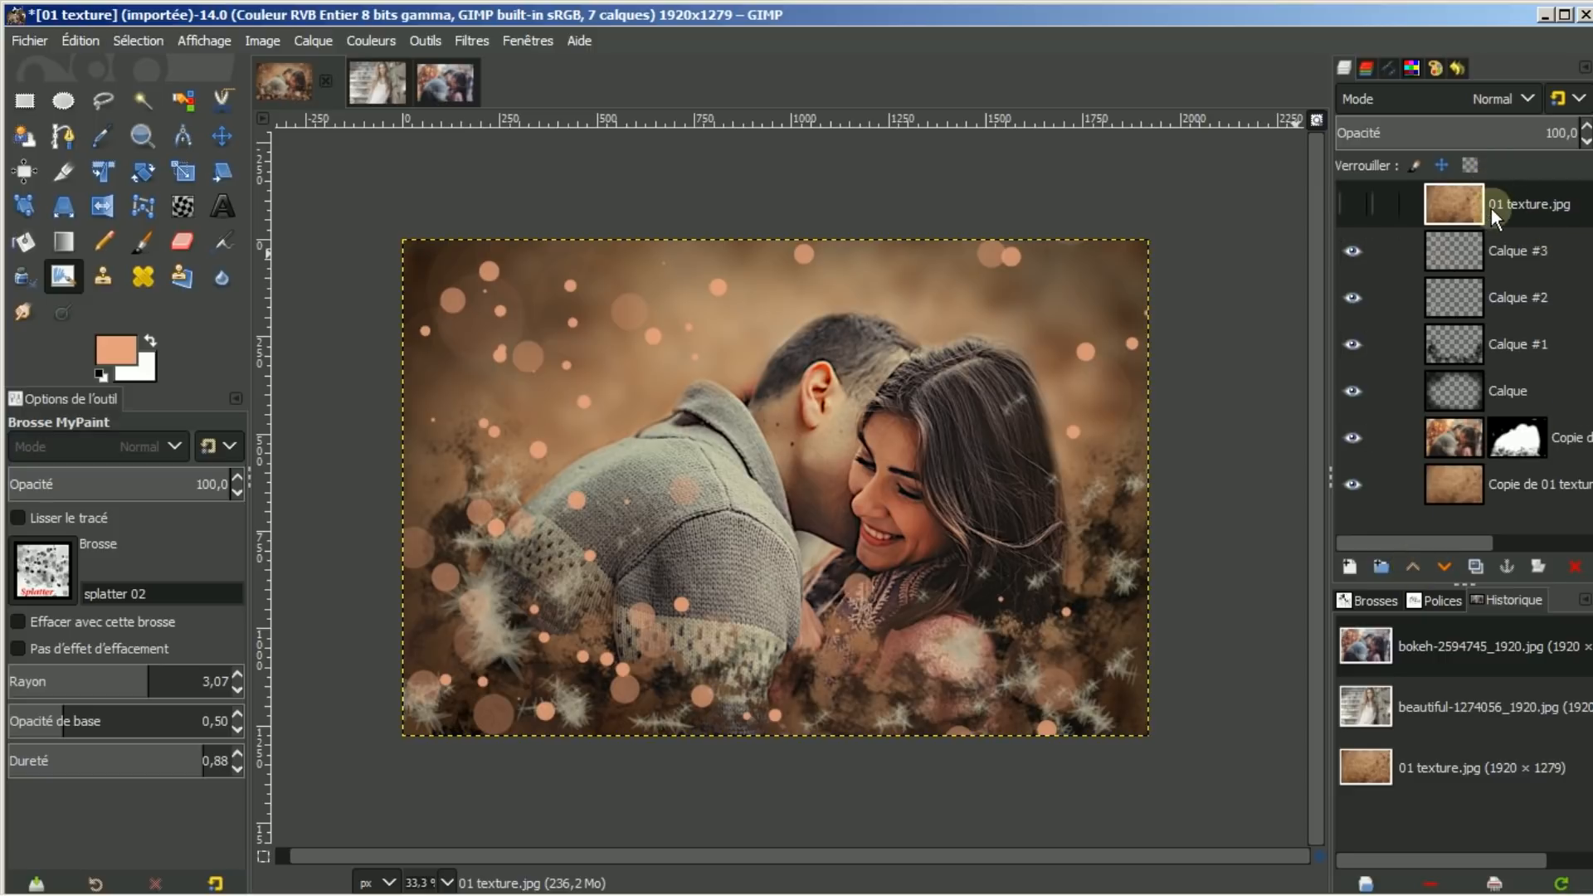
left_click(1351, 202)
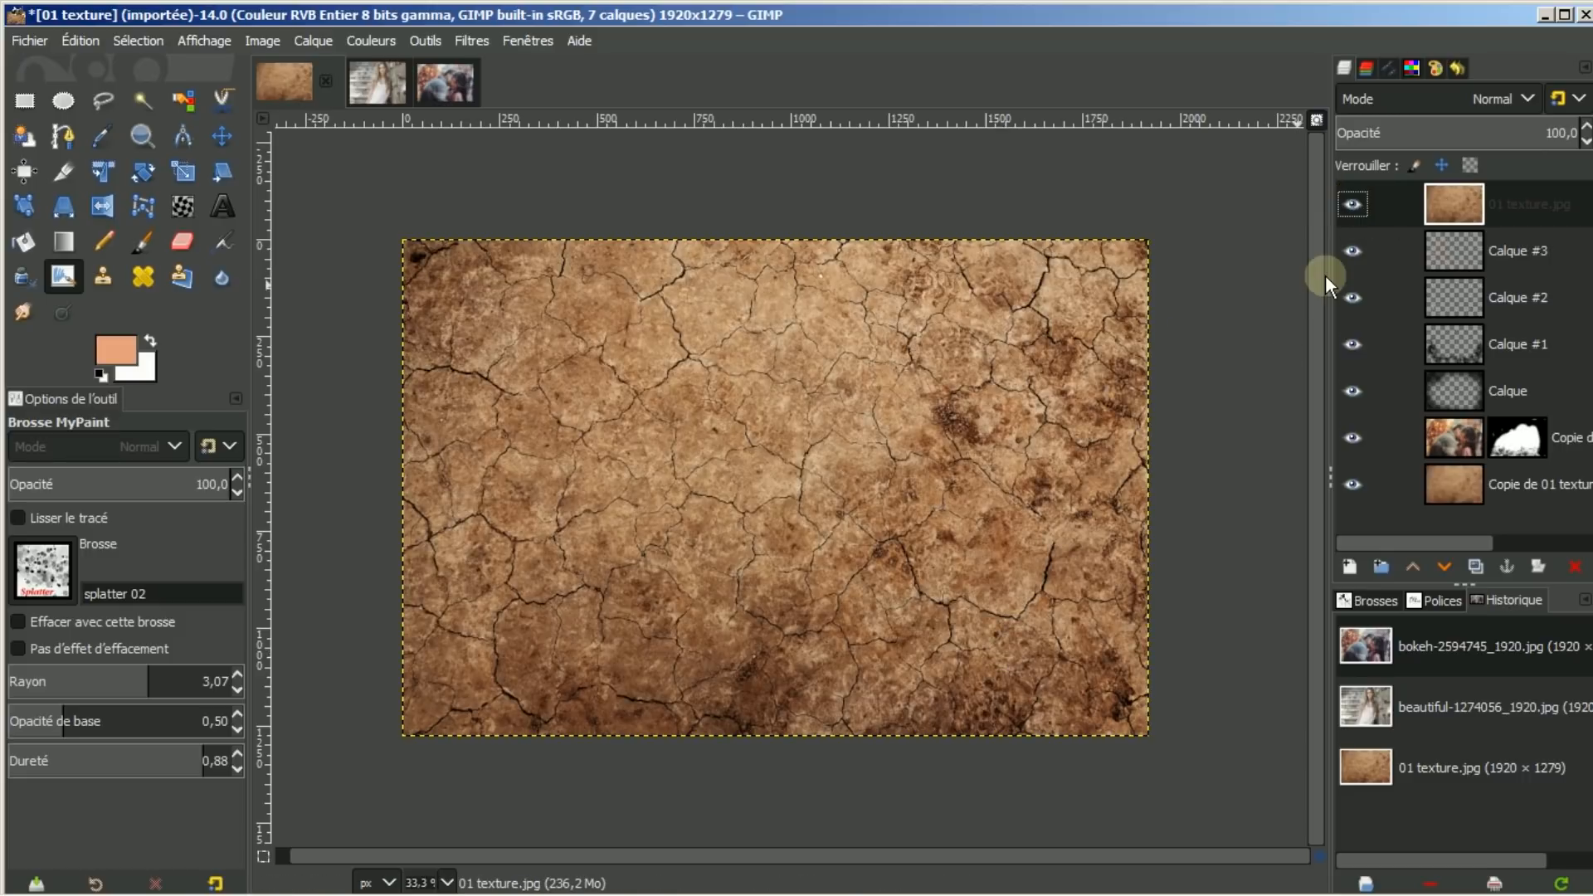
Blend the texture layer in Lumière douce mode, comparing with and without it
left_click(1535, 93)
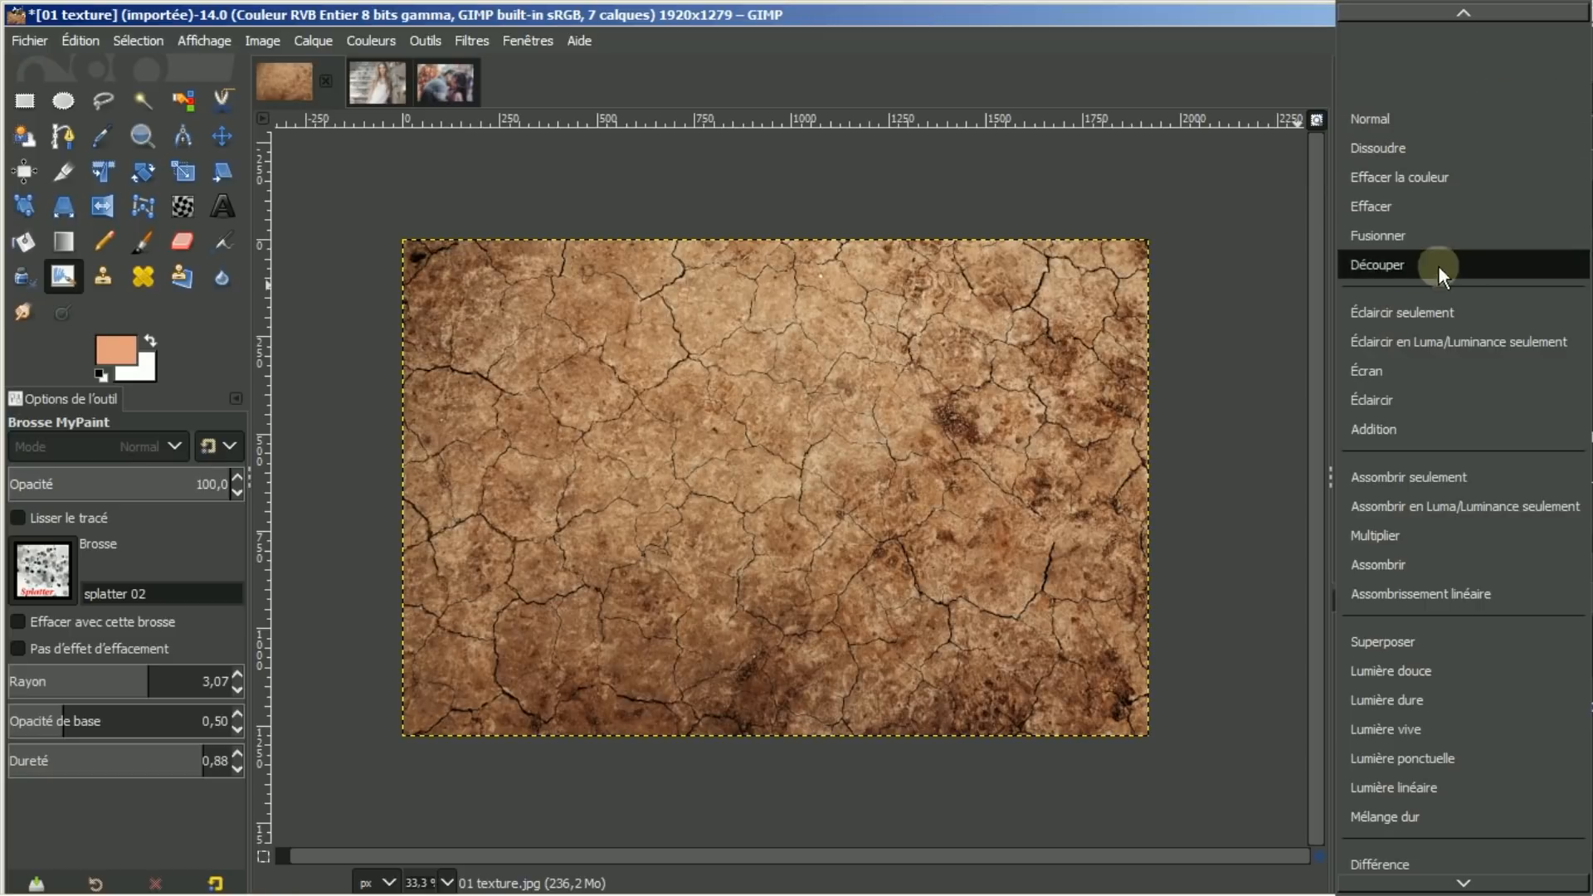
left_click(1392, 669)
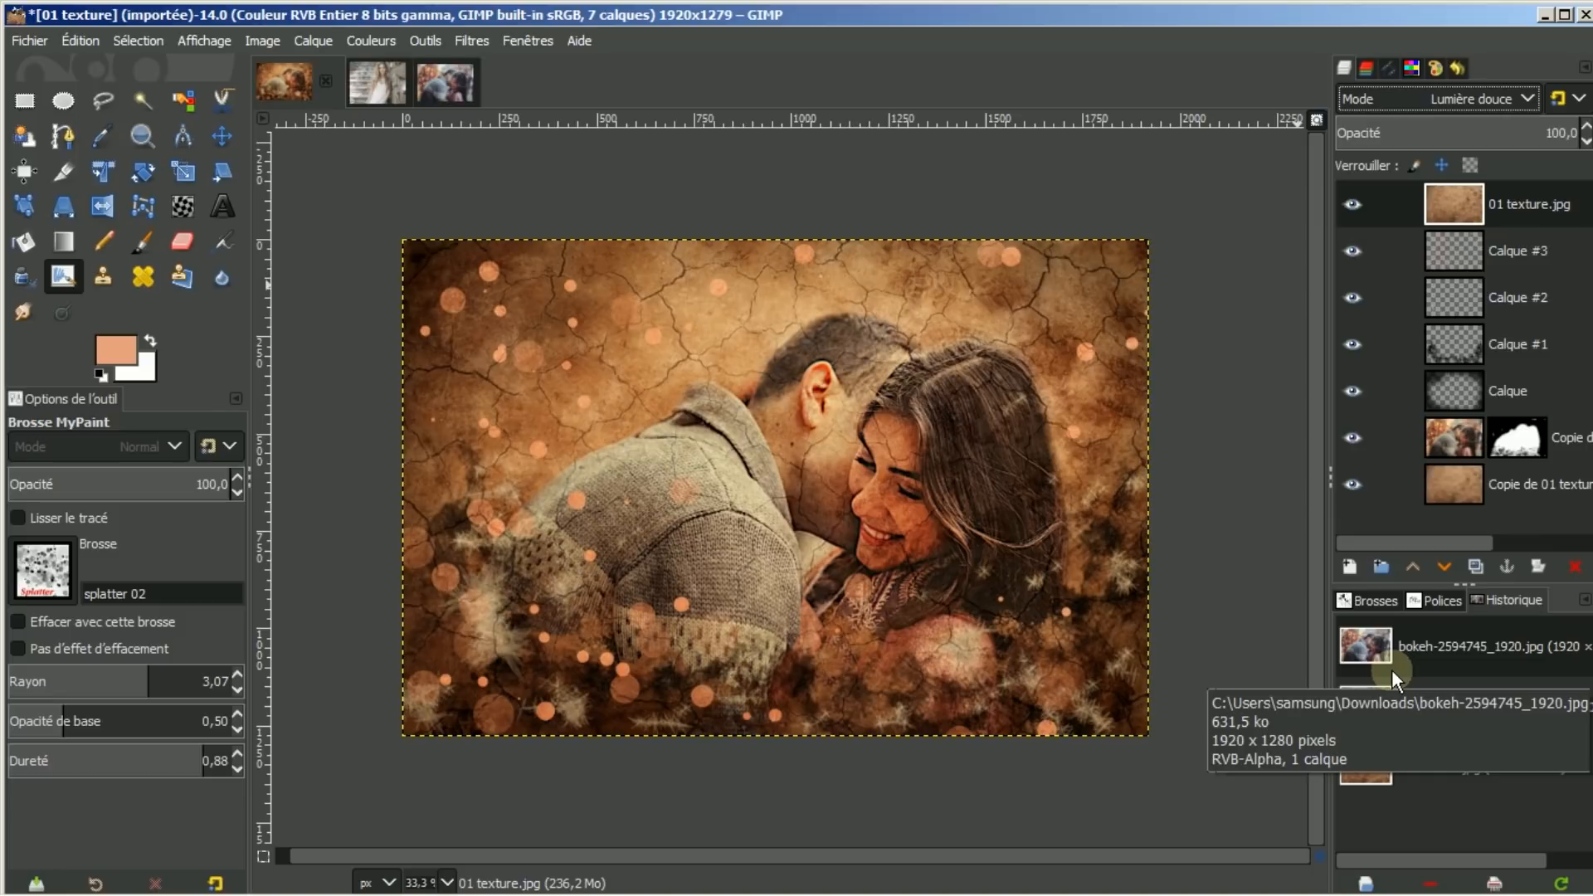
left_click(1353, 201)
left_click(1353, 201)
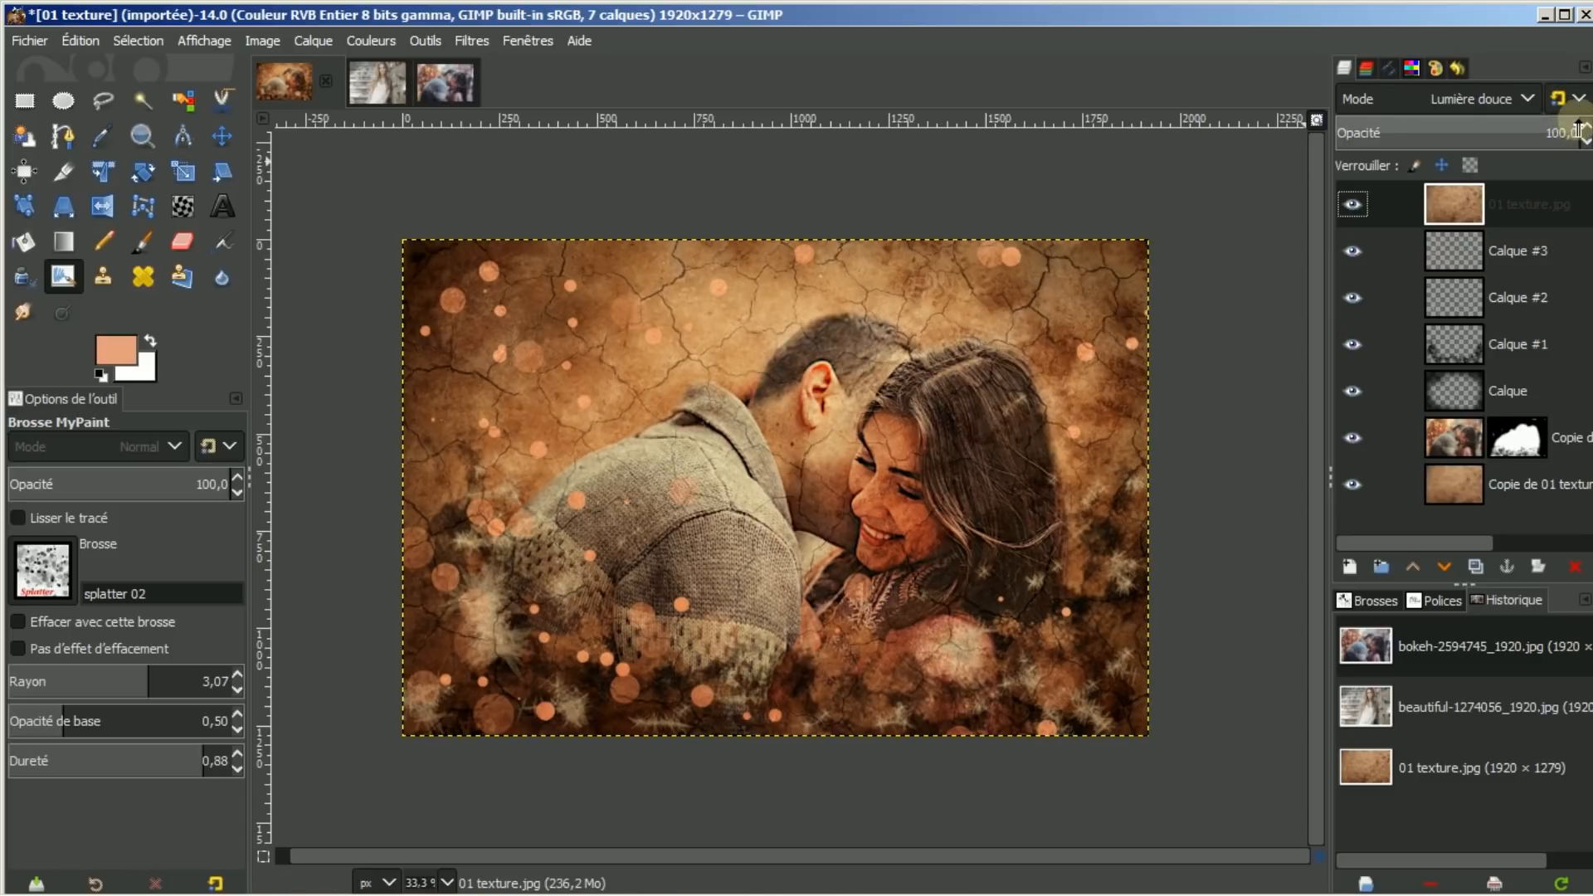
Fade the texture layer's opacity to about 31.9 for faint cracks
left_click_drag(1577, 131, 1457, 118)
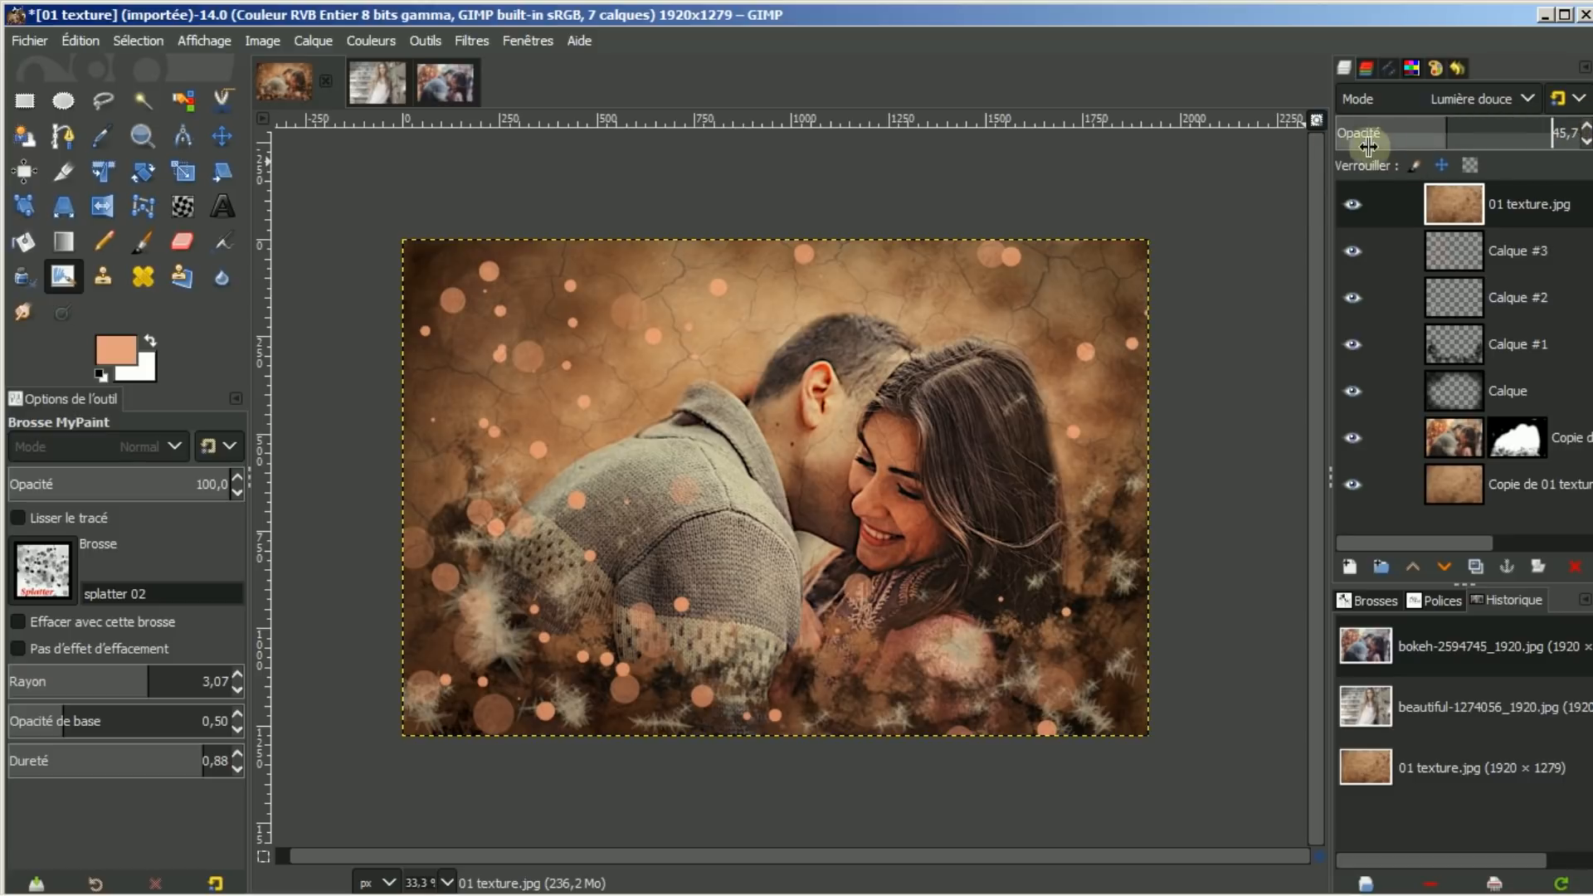
left_click(1316, 120)
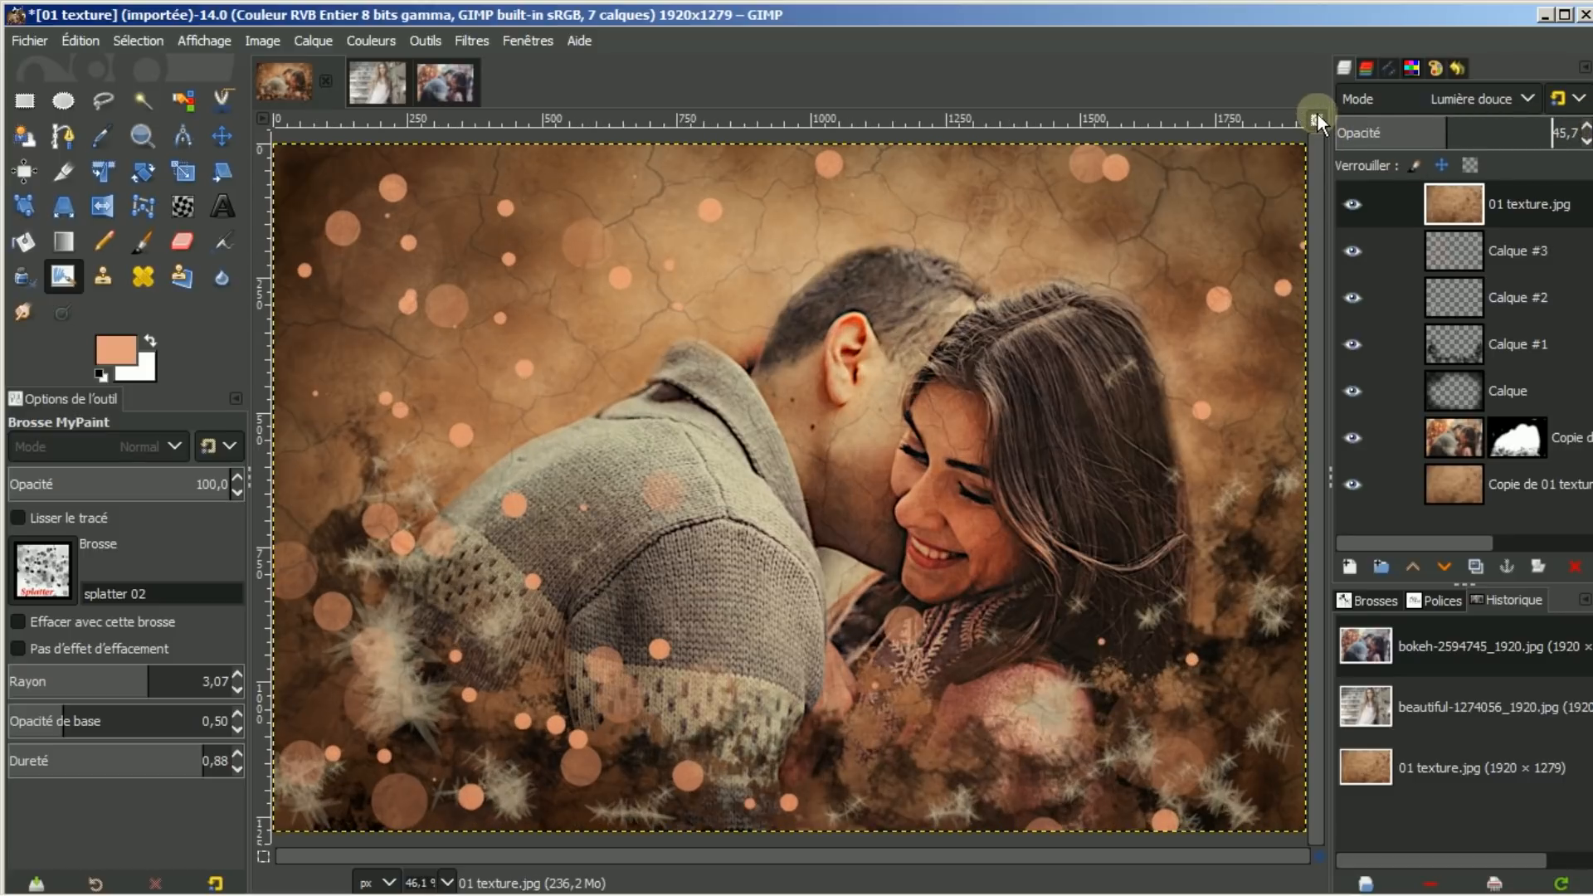
left_click(1351, 202)
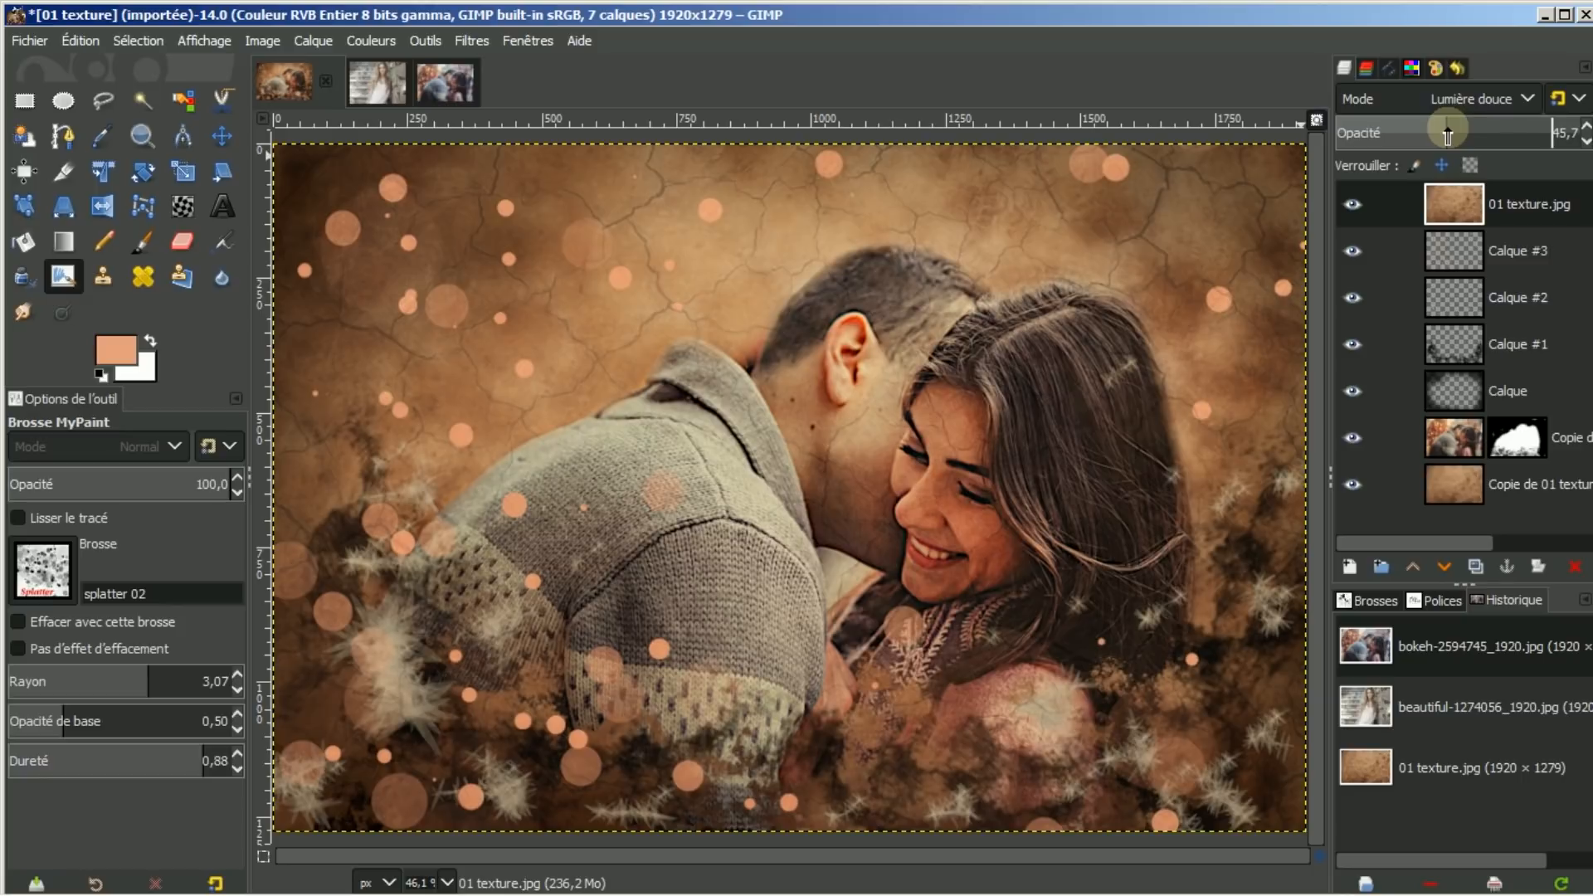
mouse_move(1444, 131)
left_mouse_down()
mouse_move(1371, 126)
mouse_move(1435, 126)
mouse_move(1414, 125)
left_mouse_up()
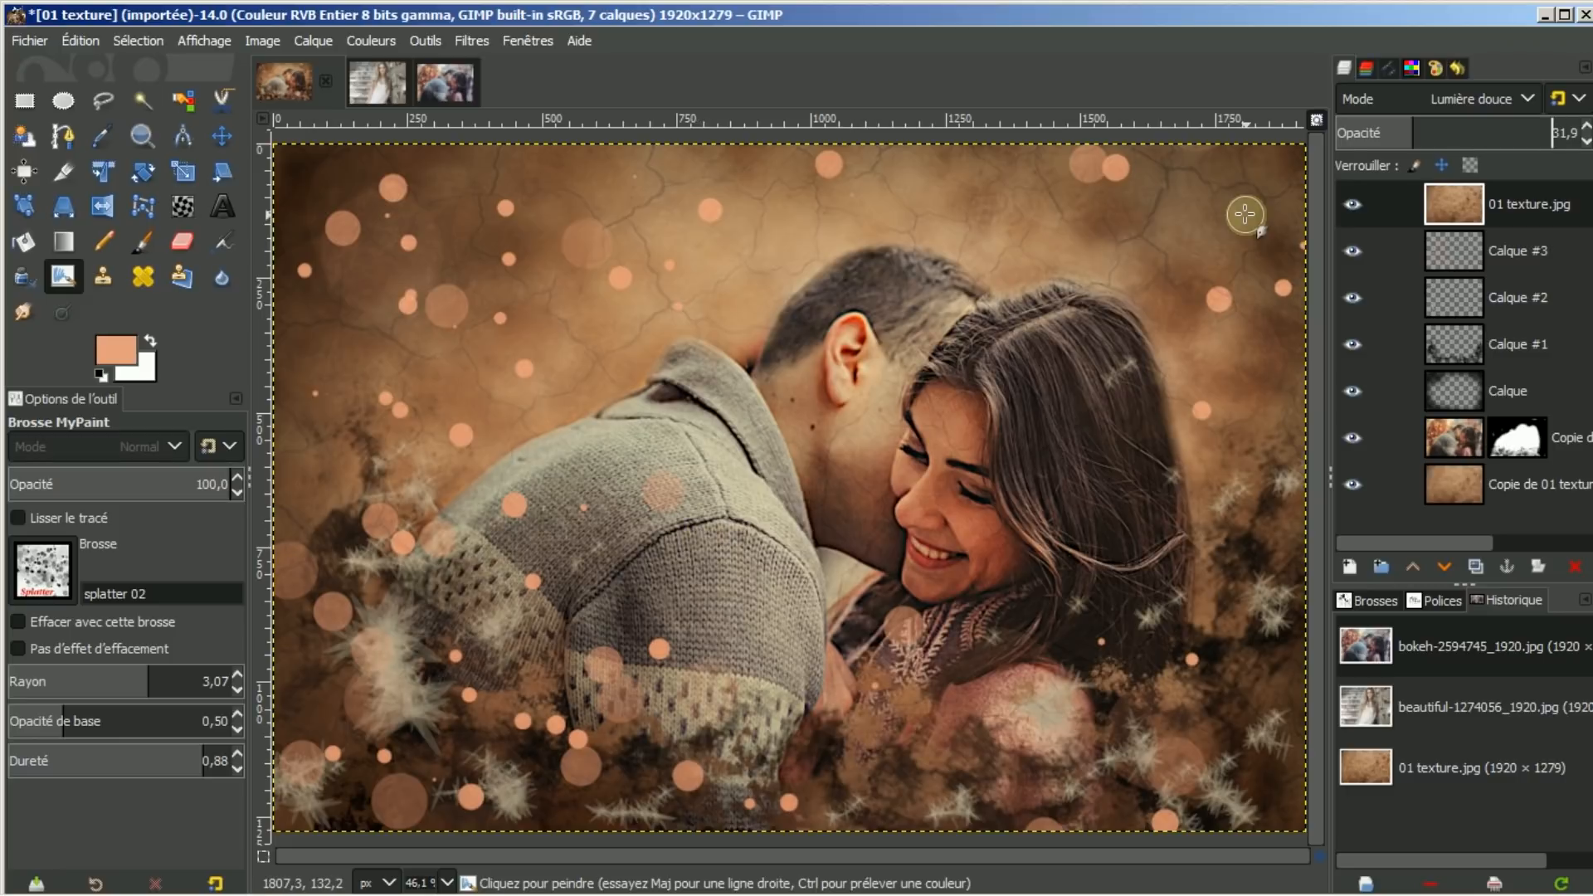
Add a new transparent layer holding a black Médaillon vignette (radius 1.2, gamma 2.0)
left_click(1346, 569)
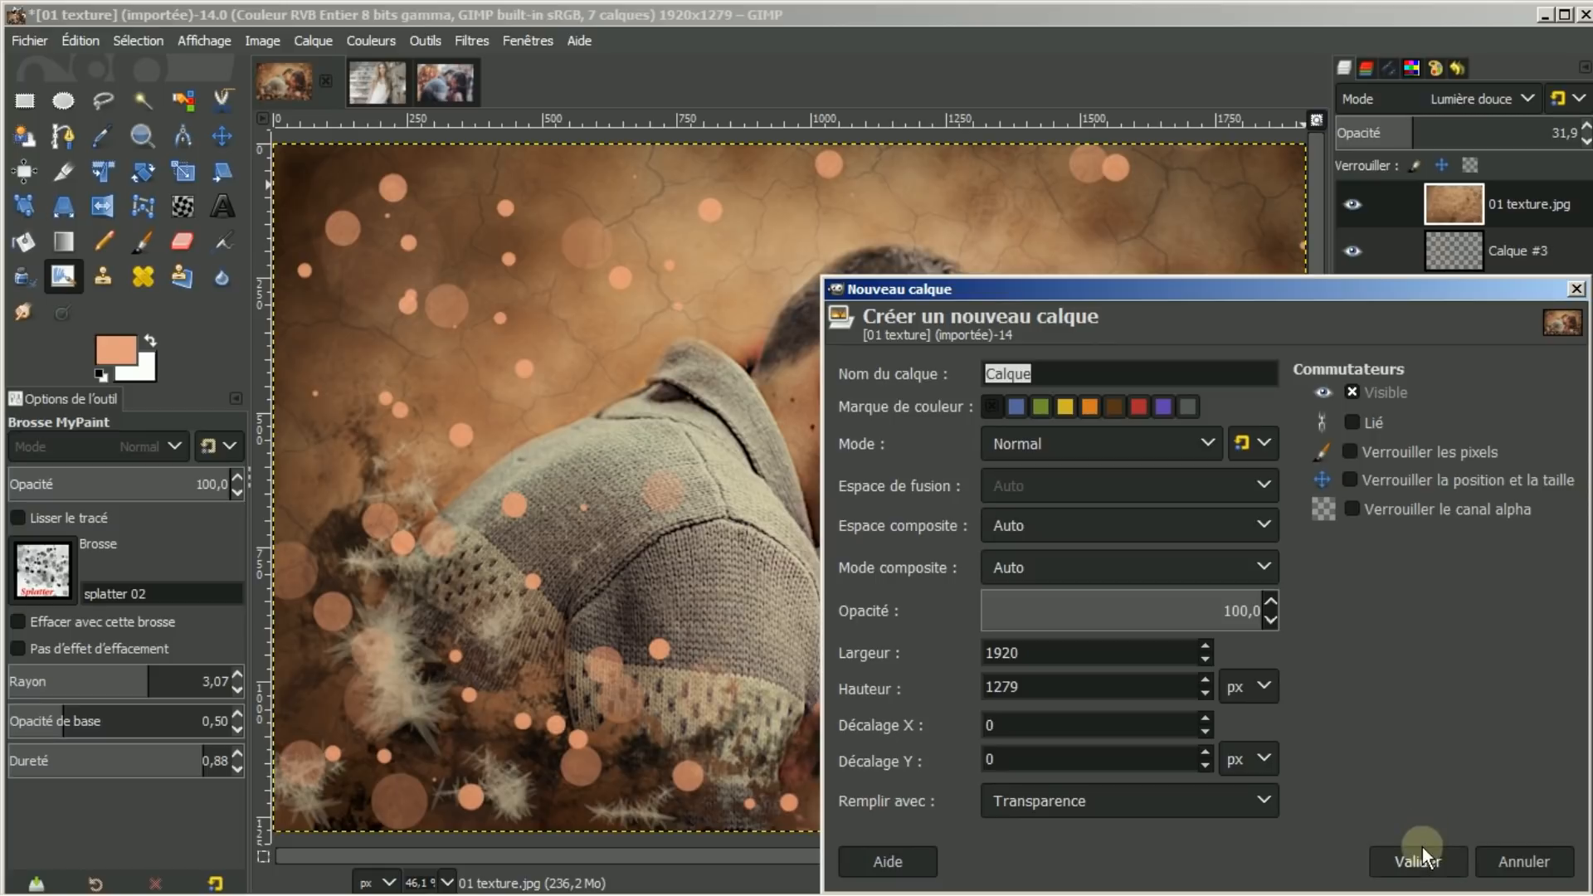
left_click(1419, 863)
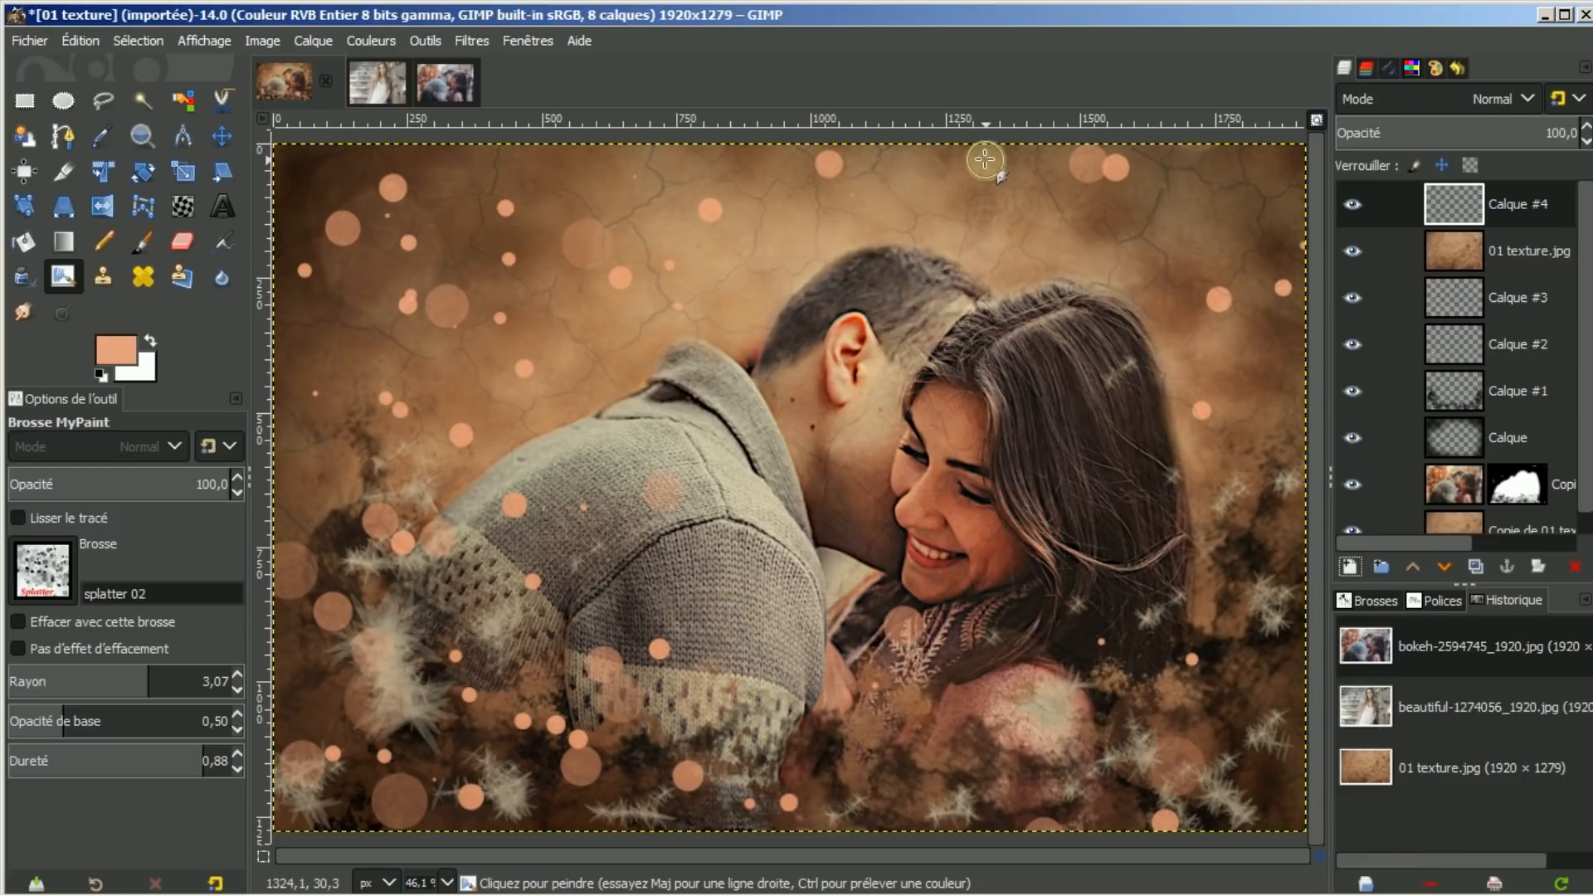
left_click(467, 42)
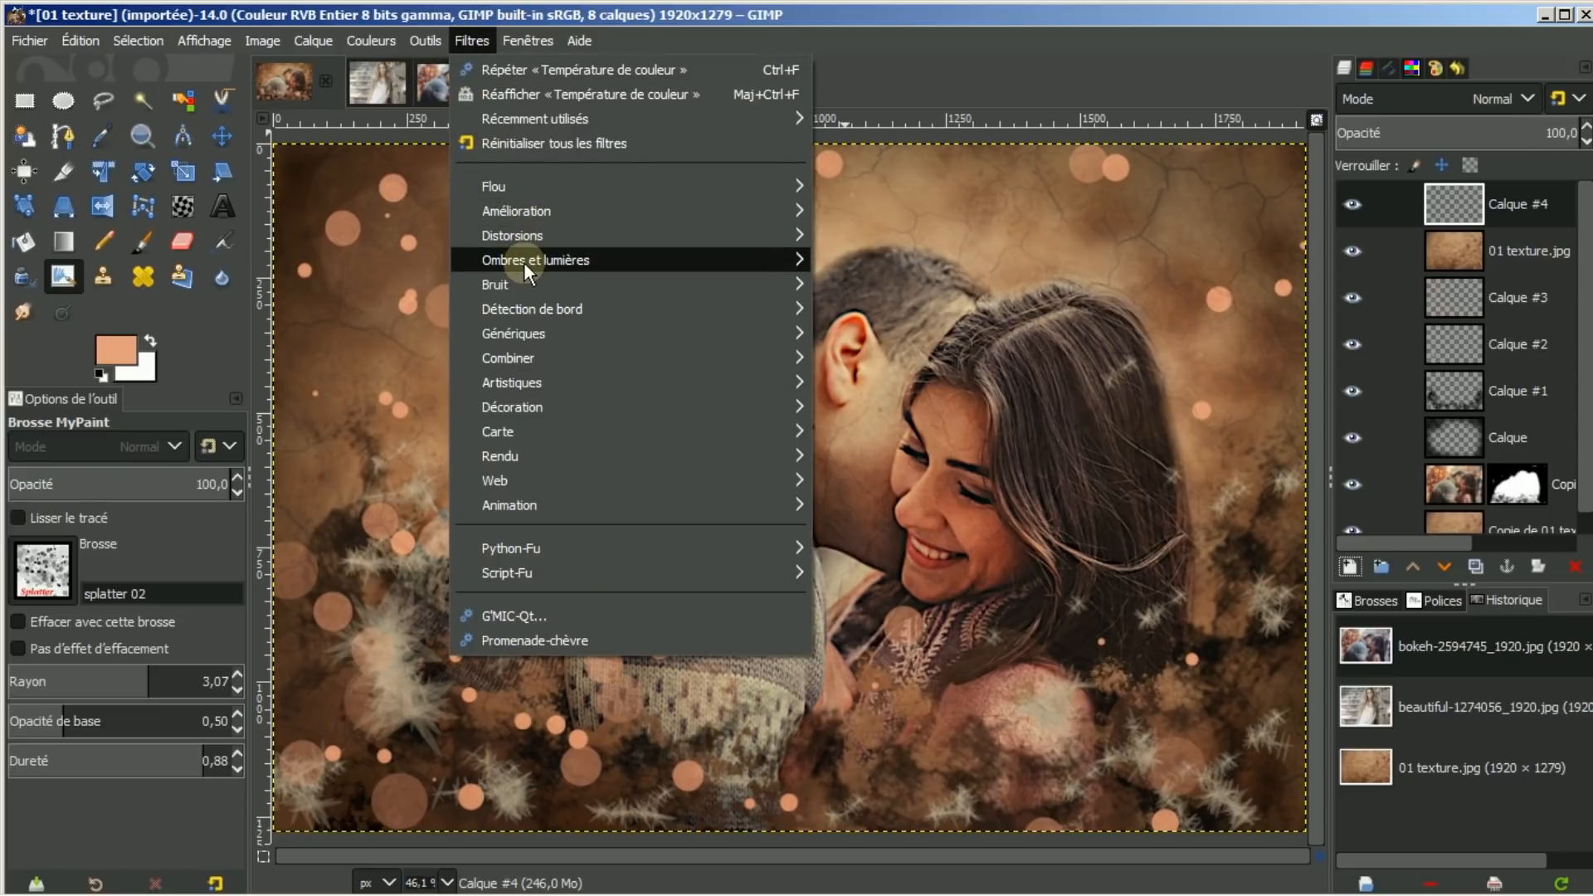
mouse_move(524, 263)
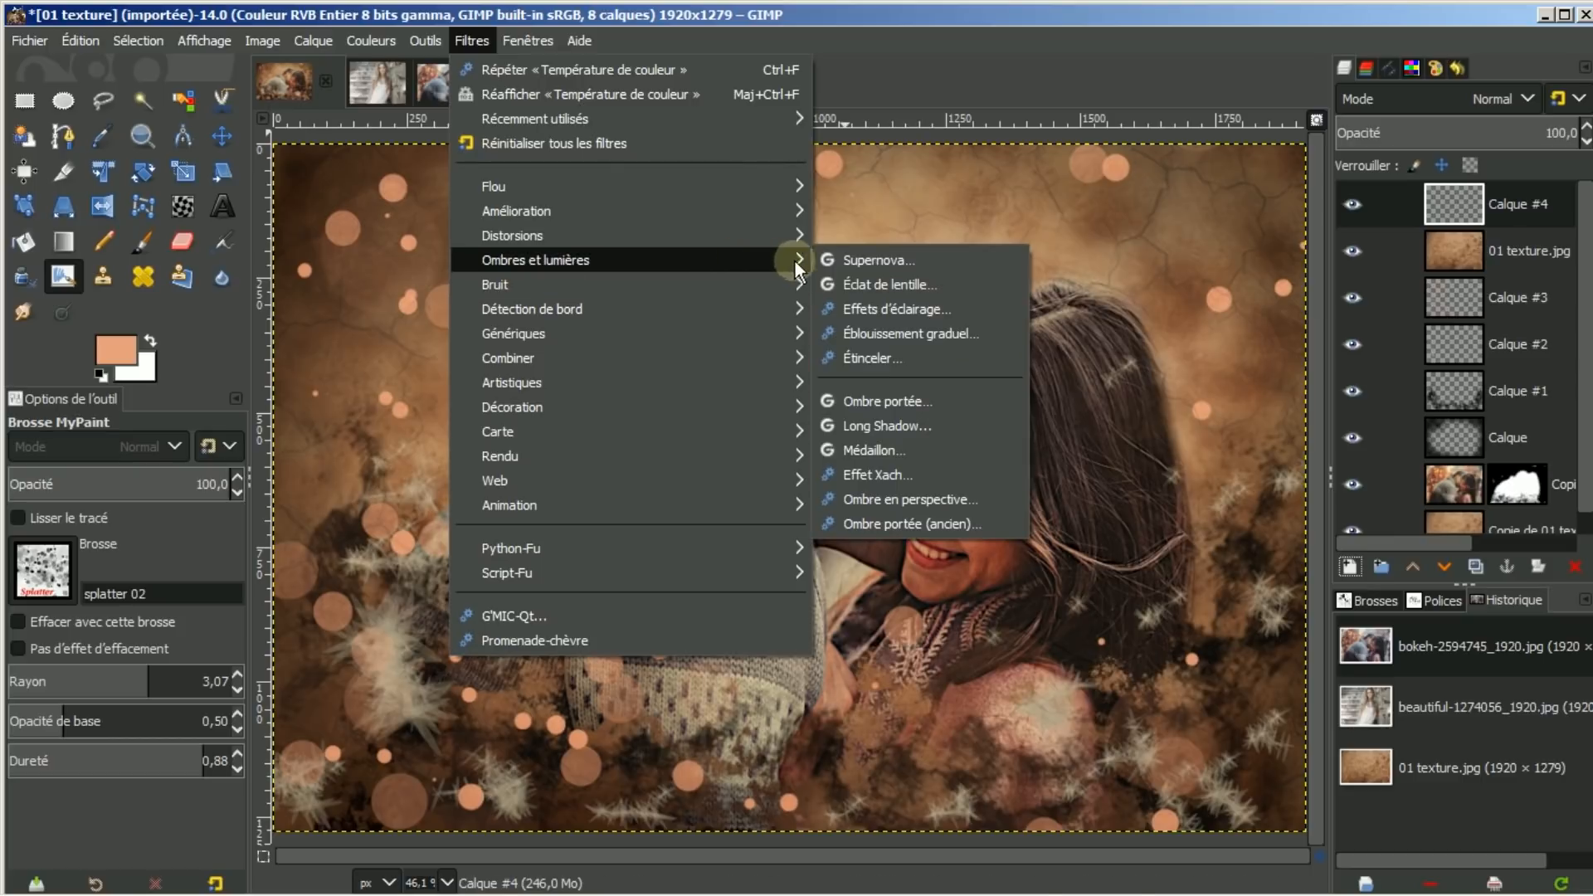
left_click(864, 450)
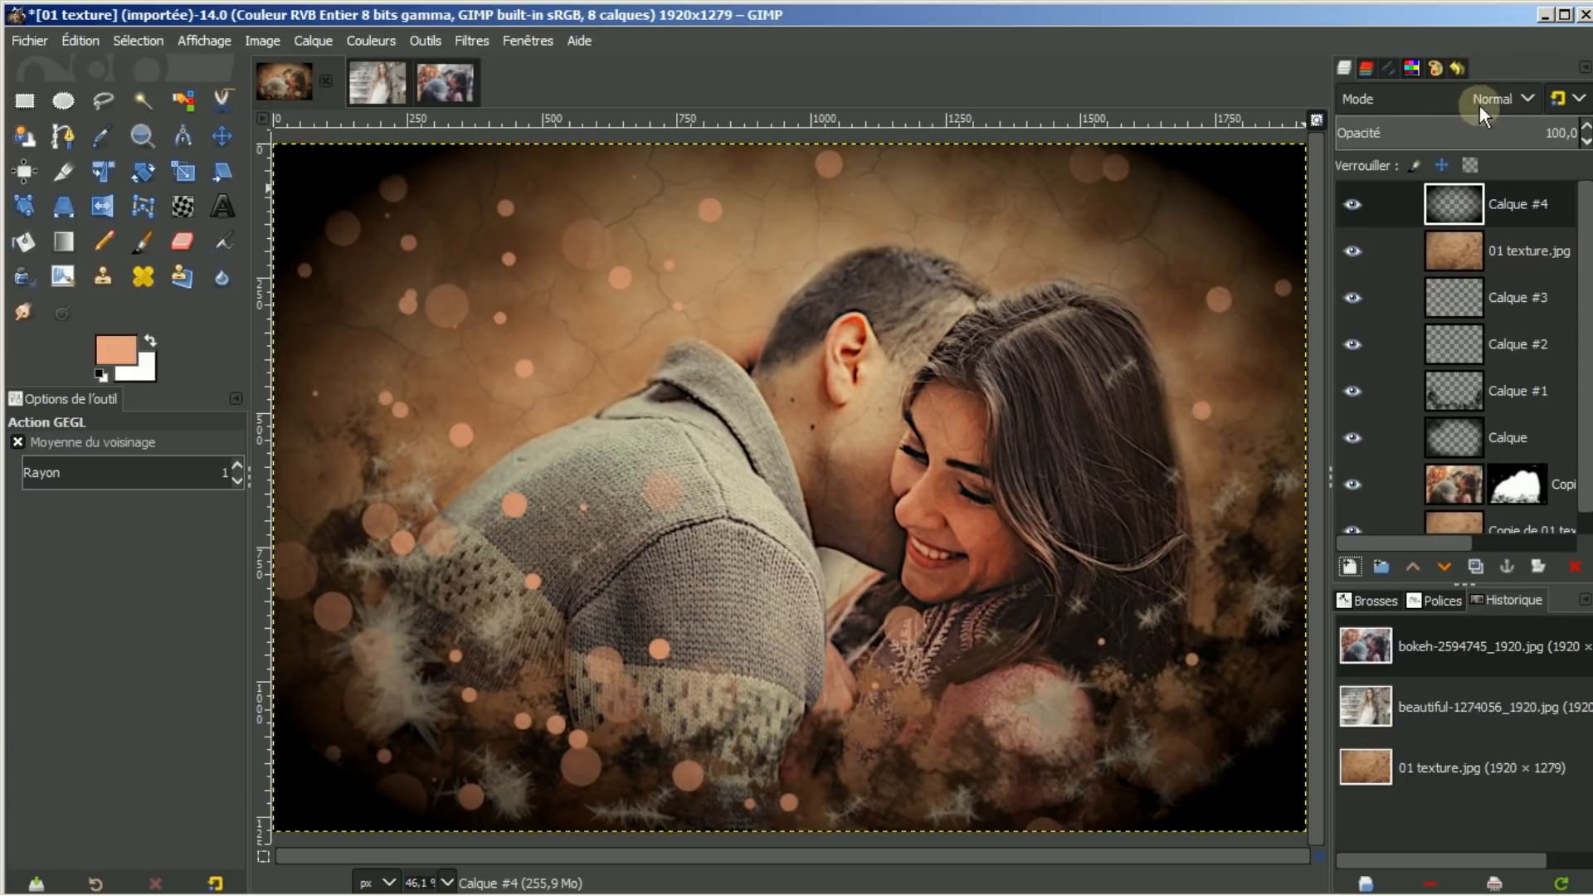
Set Calque #4 to Dissoudre mode with opacity around 35.7 for grainy corners
left_click(1525, 99)
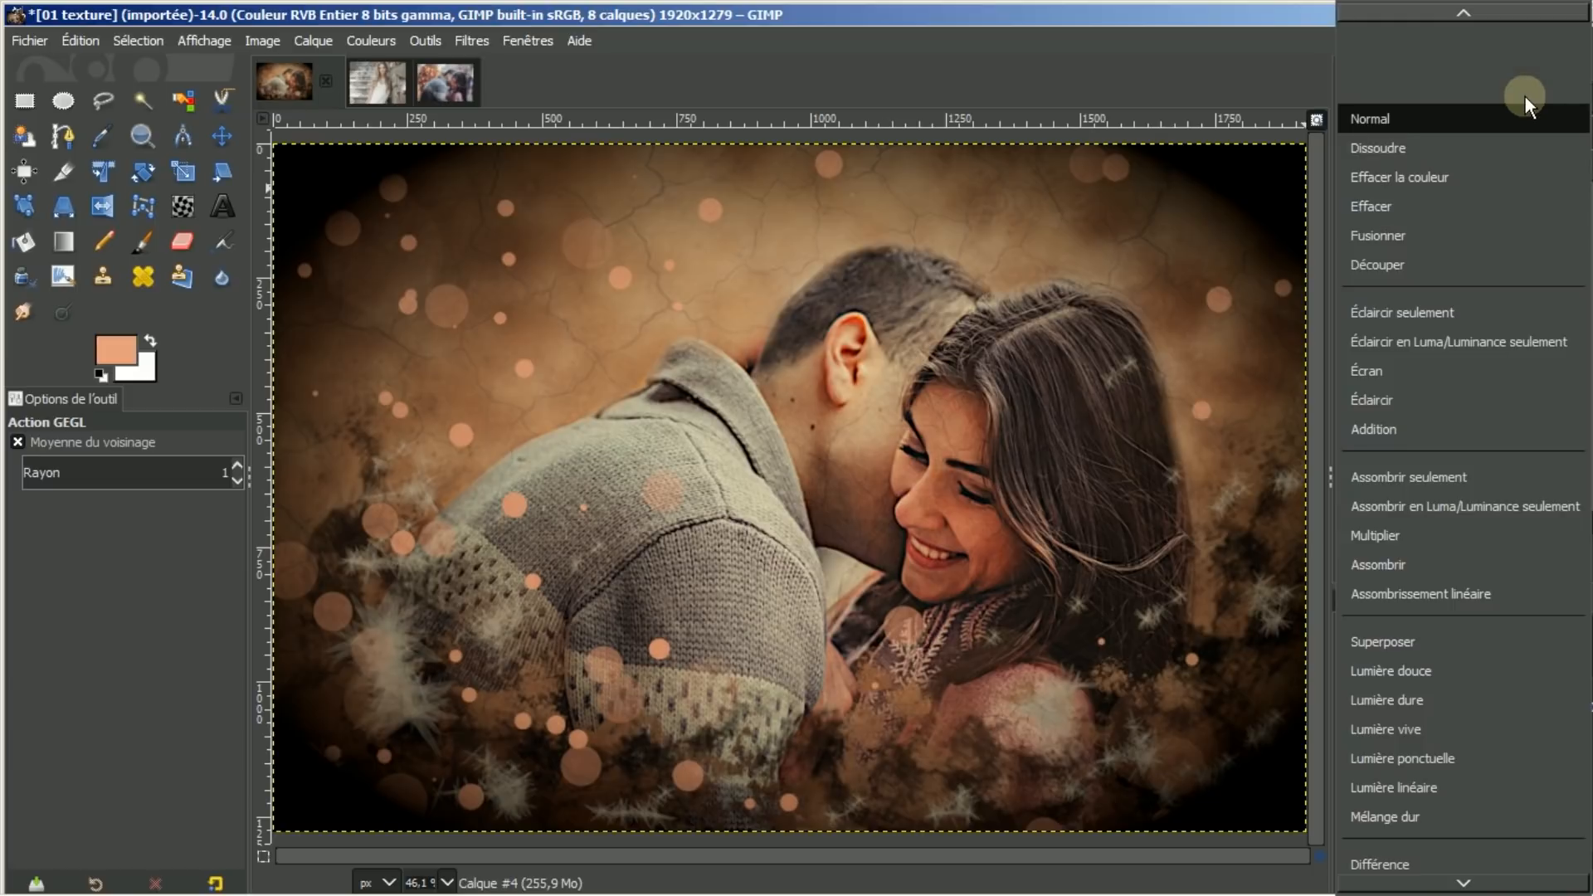
left_click(1363, 151)
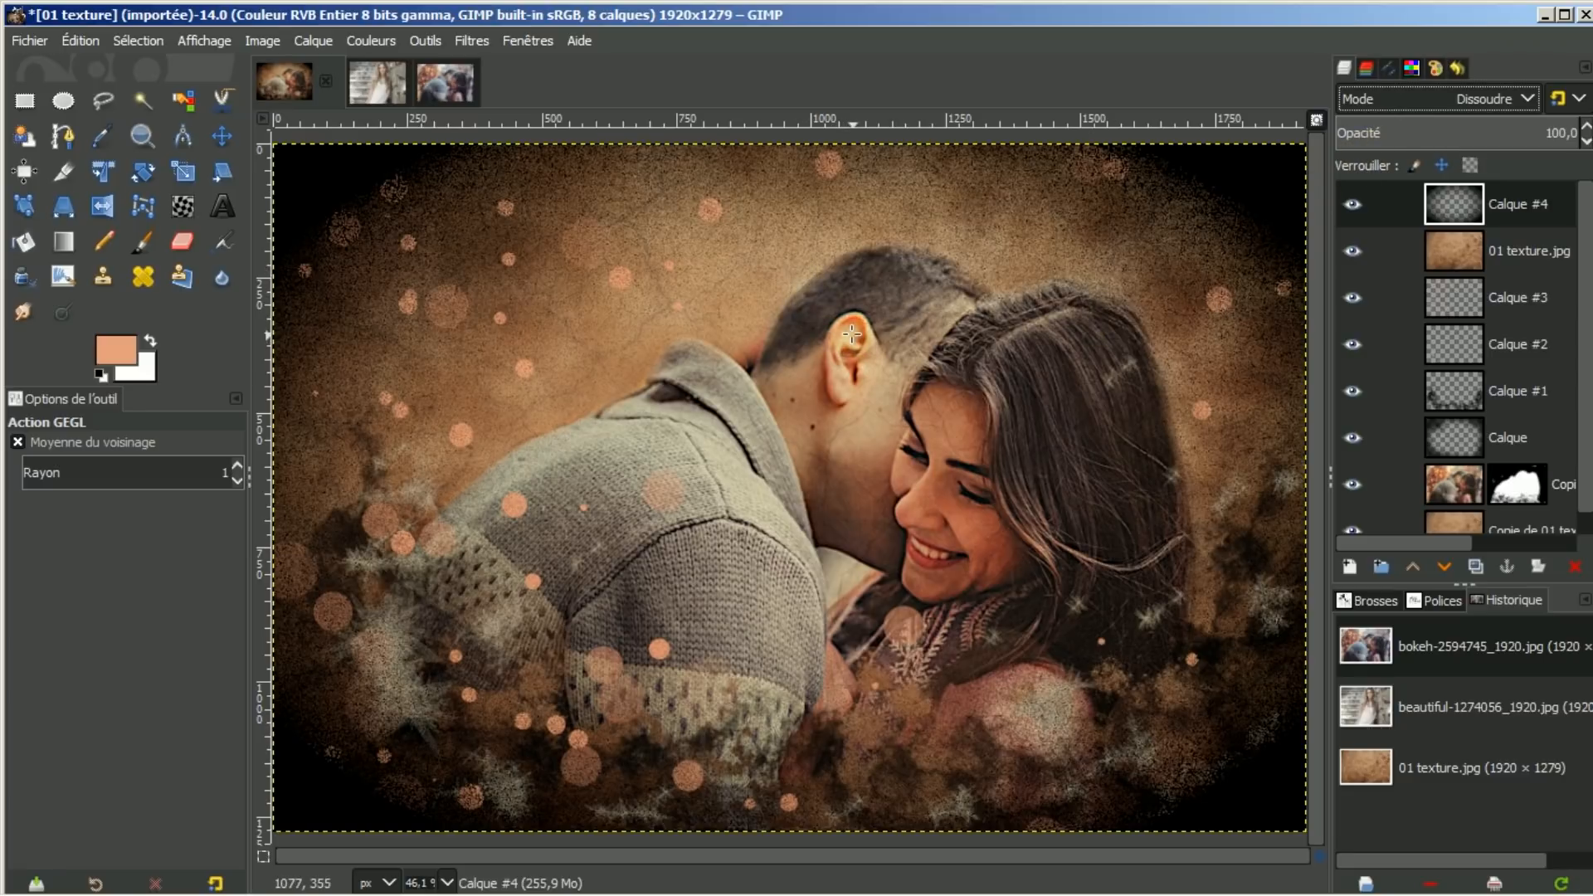
scroll(852, 334, "up", 2)
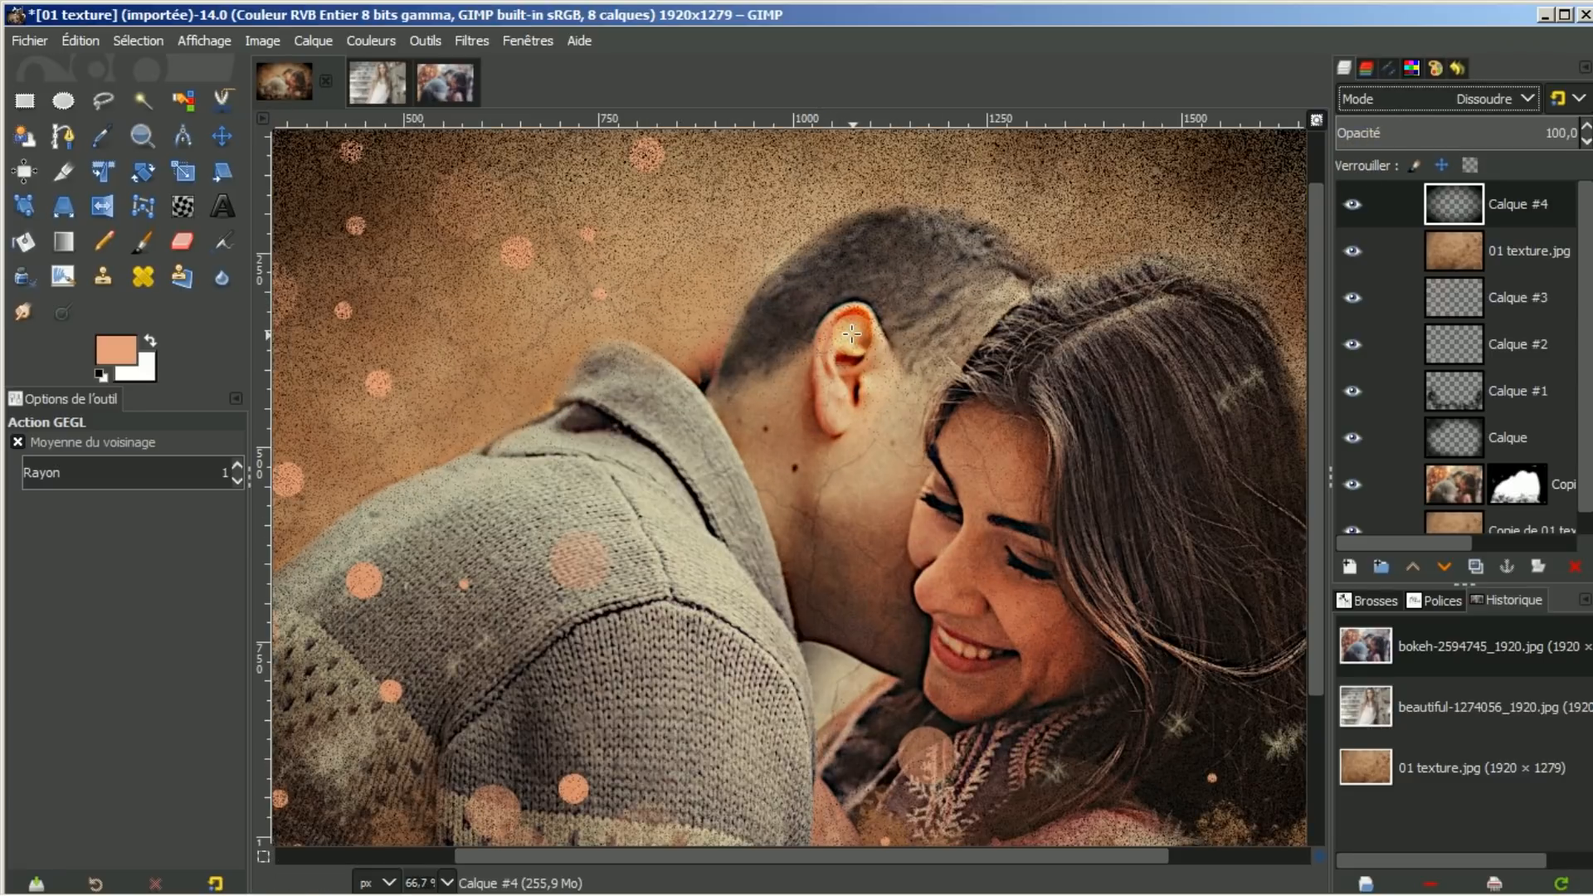
scroll(852, 335, "down", 1)
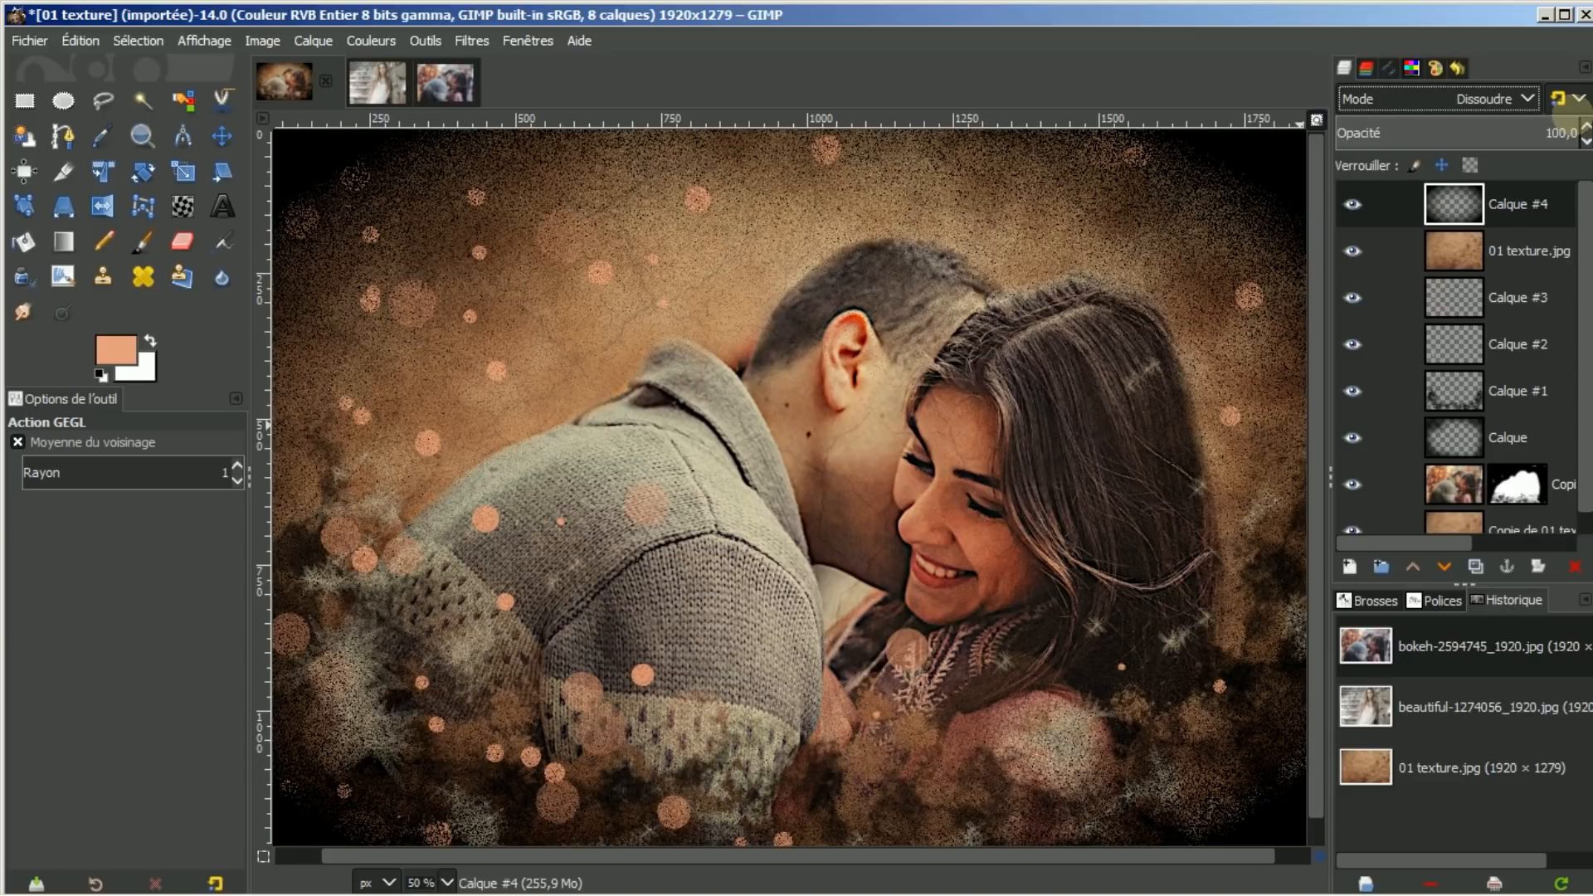
left_click_drag(1568, 128, 1422, 116)
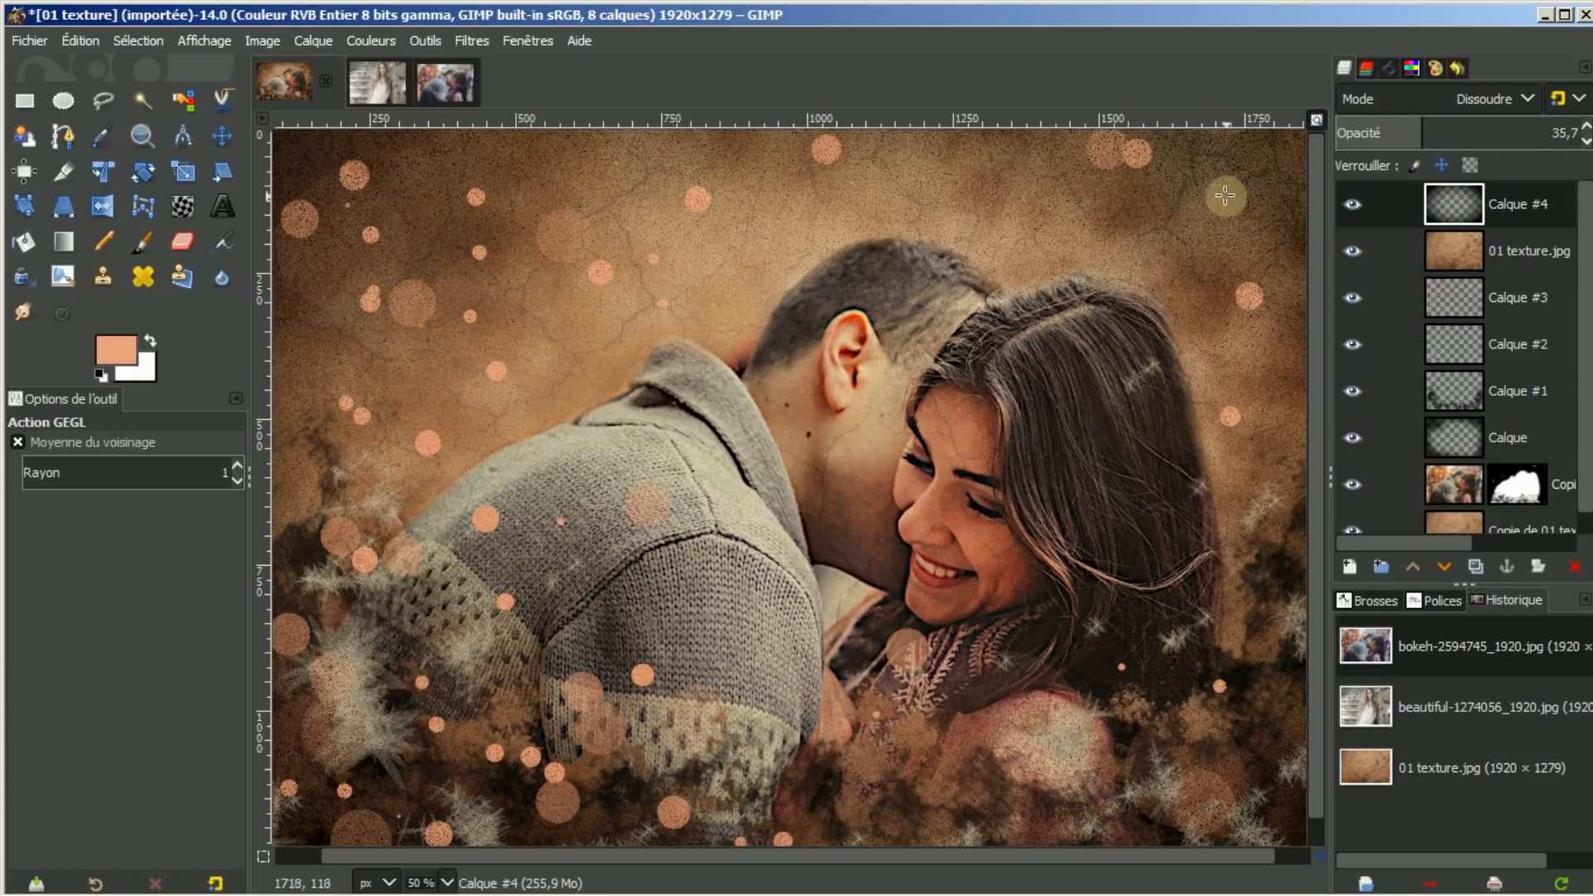
key("minus")
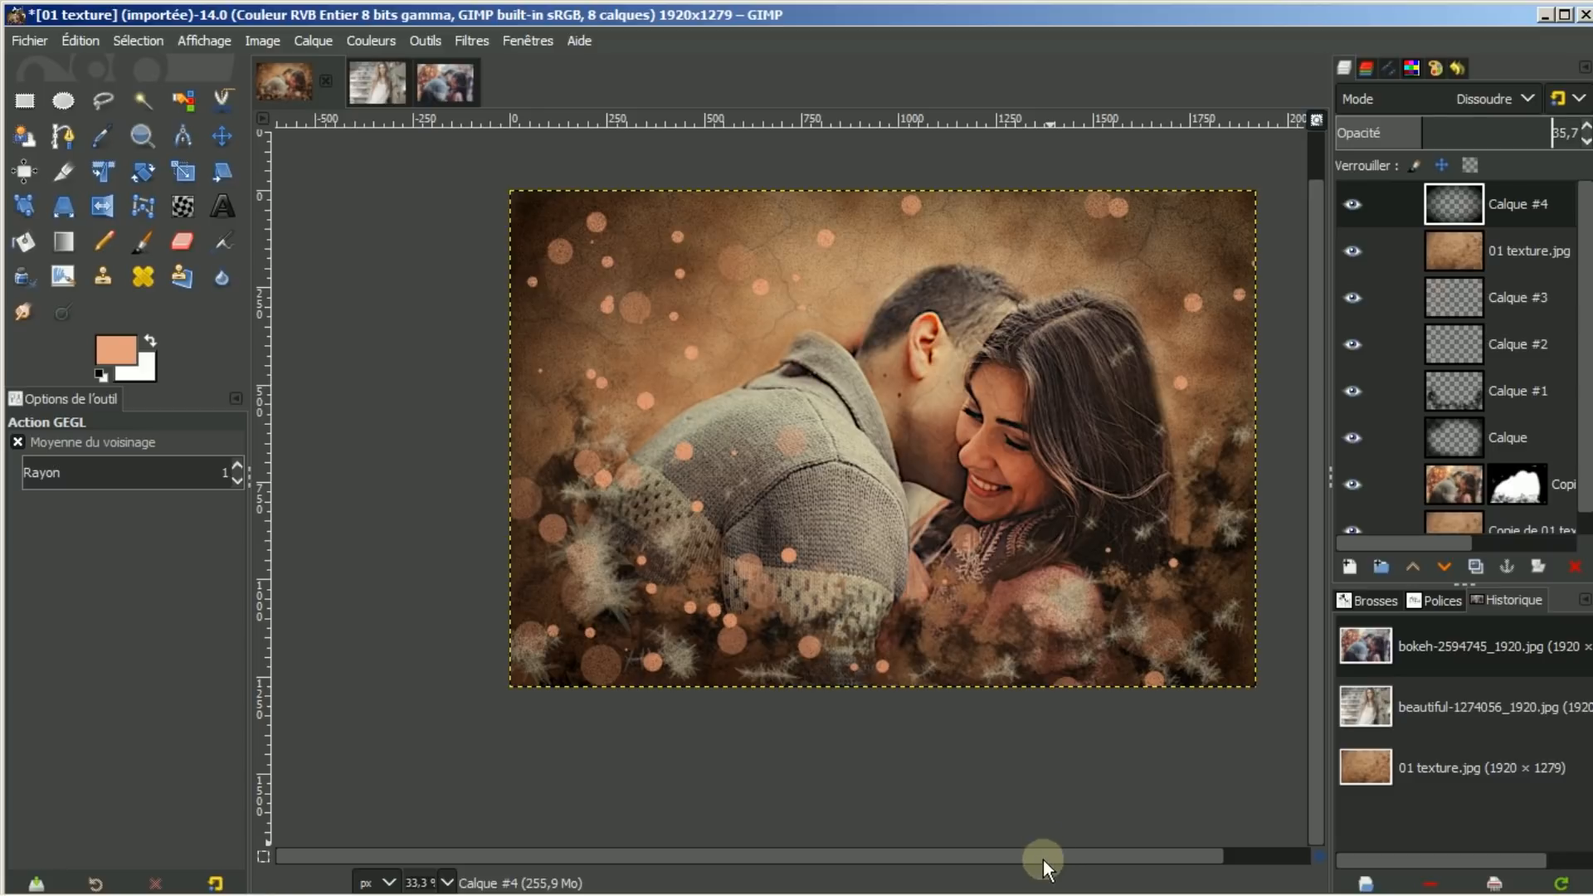
left_click_drag(1043, 859, 1073, 853)
left_click_drag(1313, 506, 1326, 398)
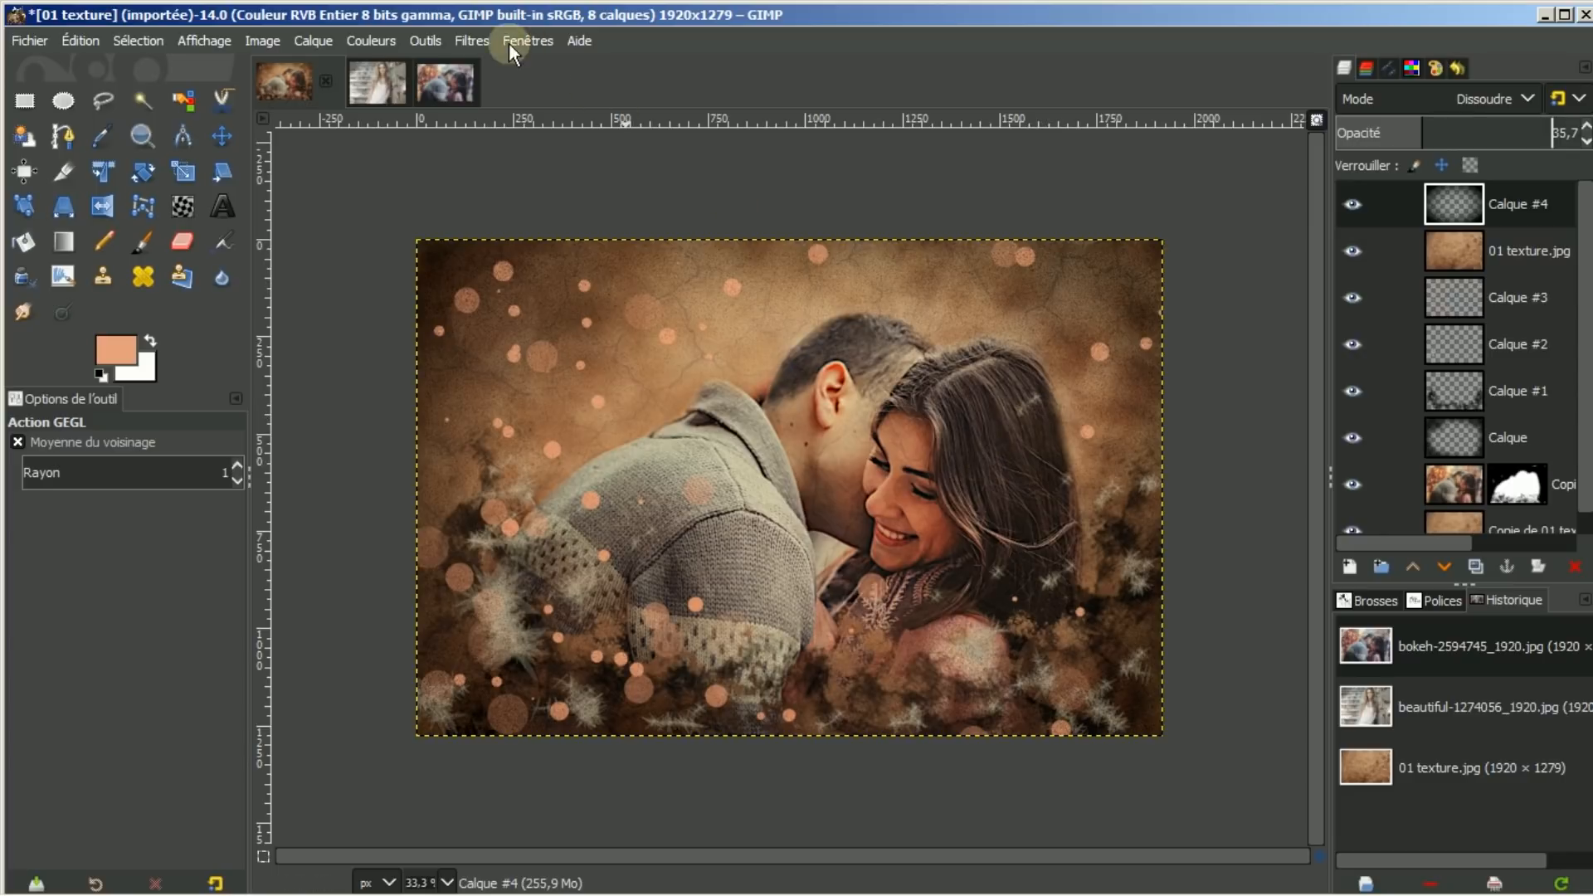
left_click(446, 84)
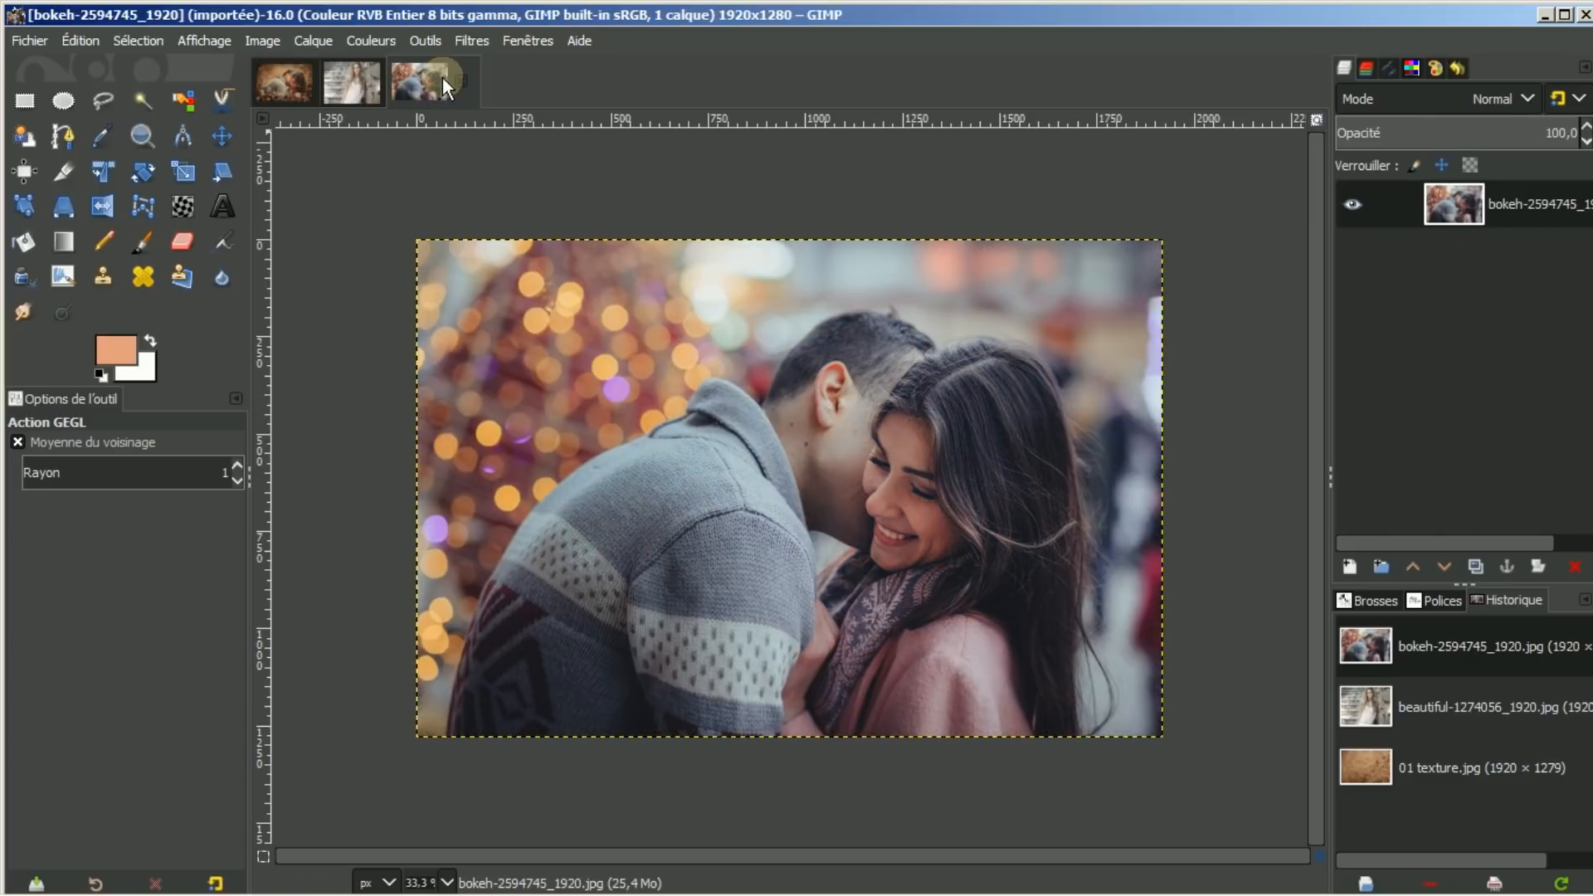
left_click(283, 74)
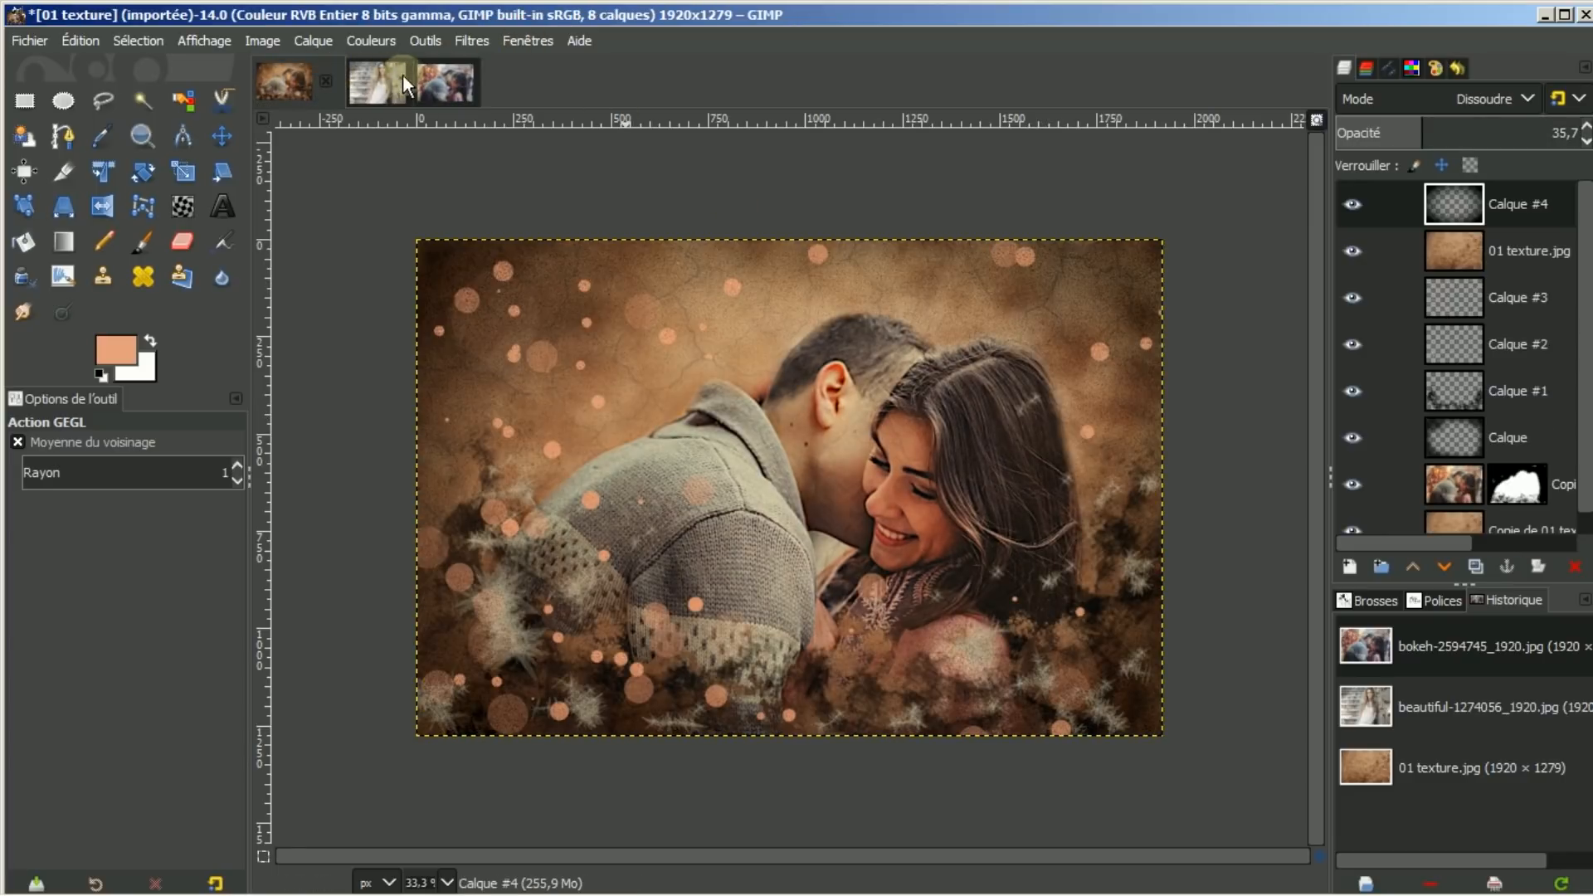
left_click(440, 82)
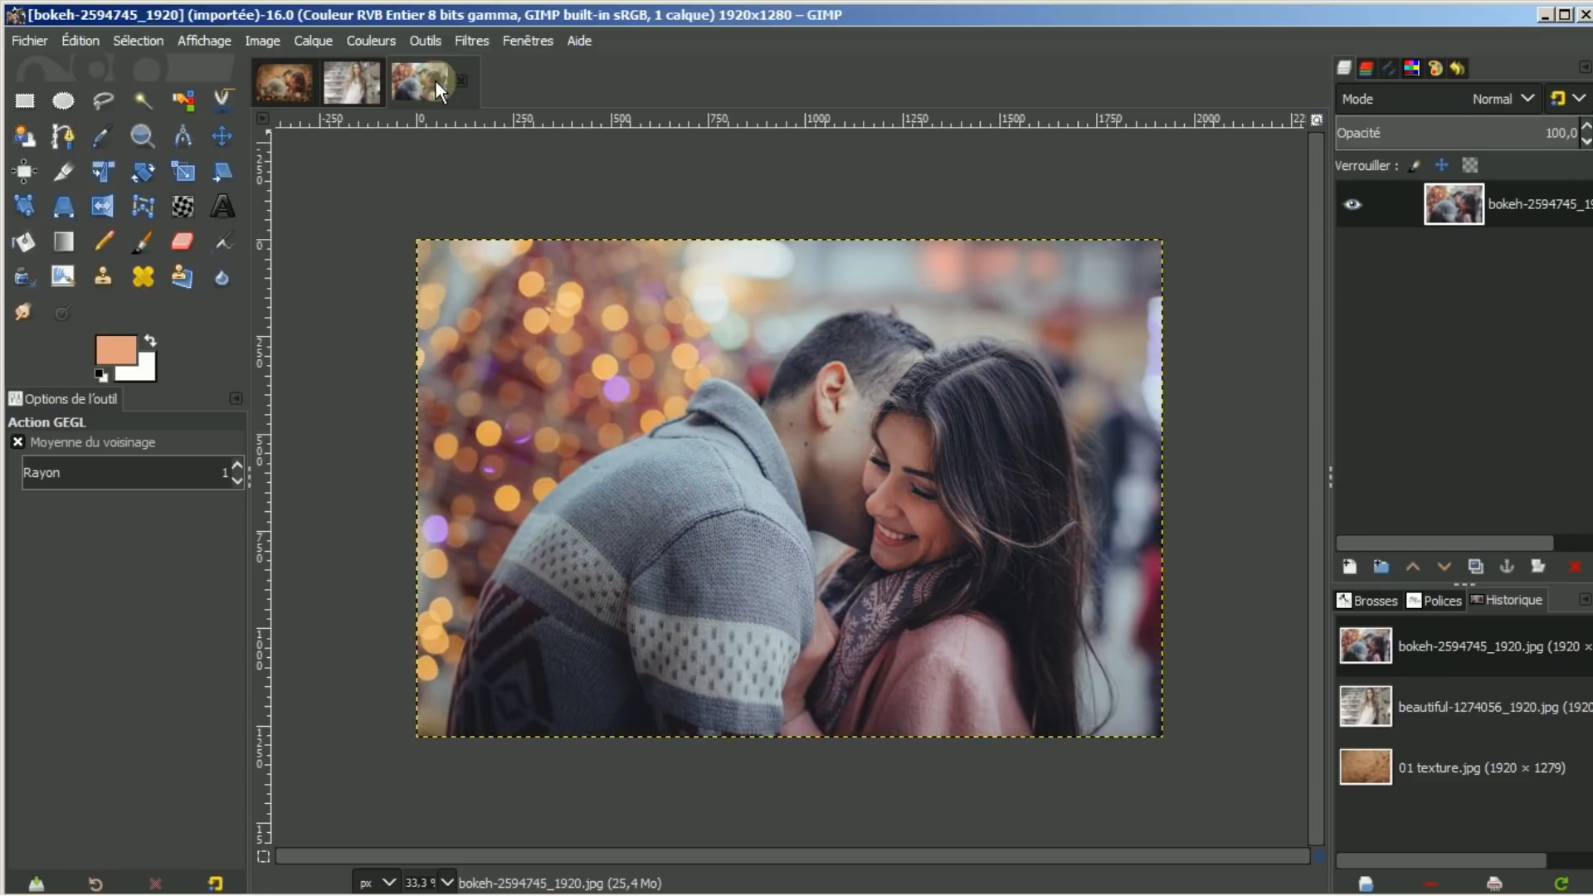
left_click(280, 78)
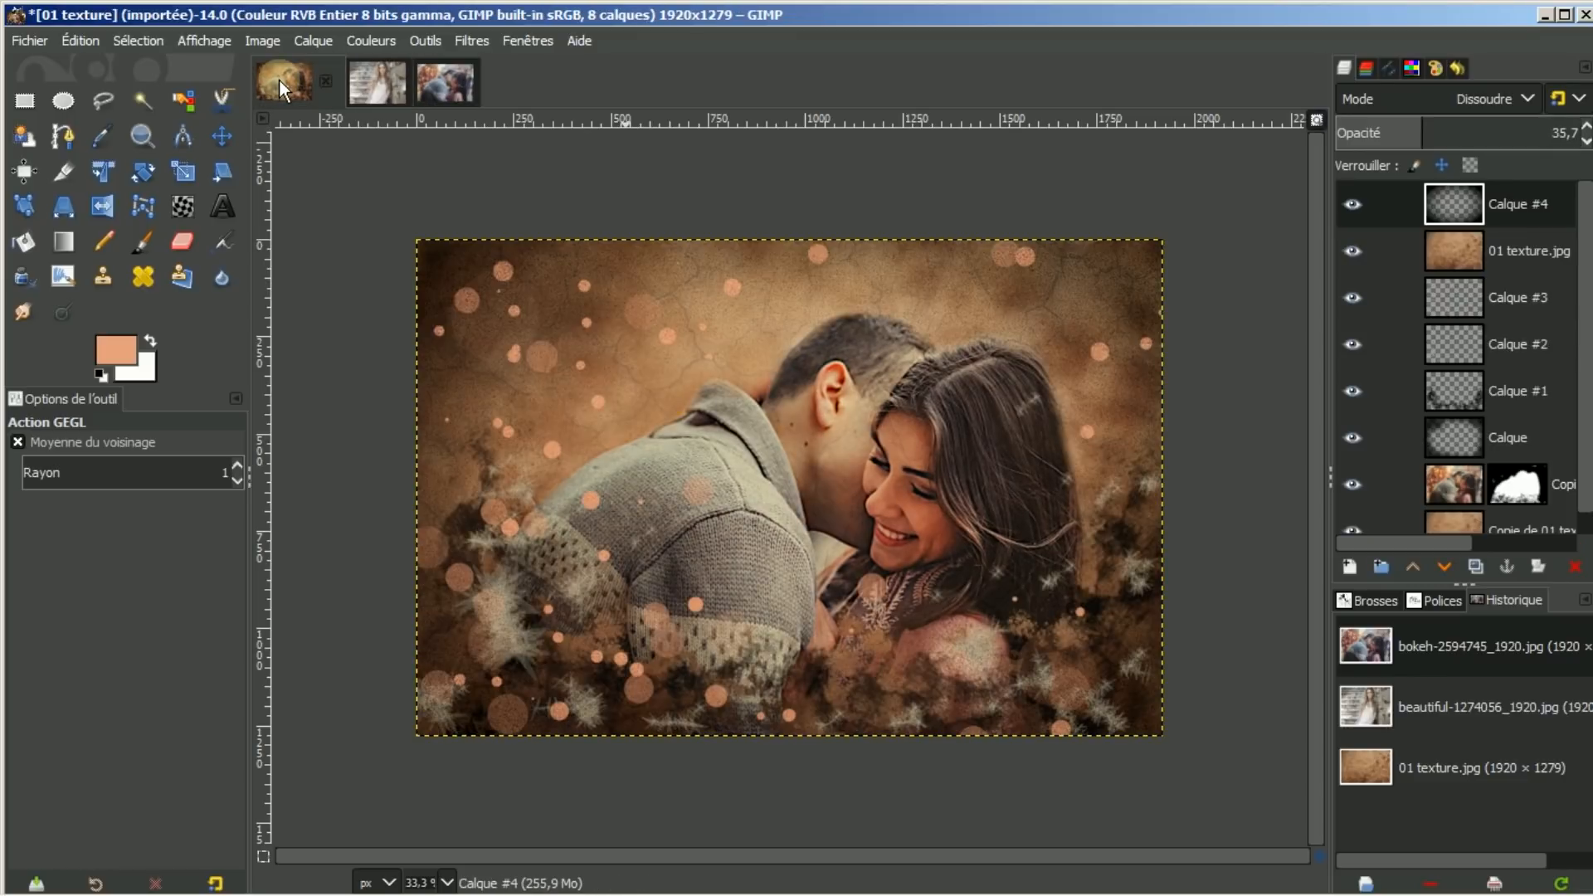